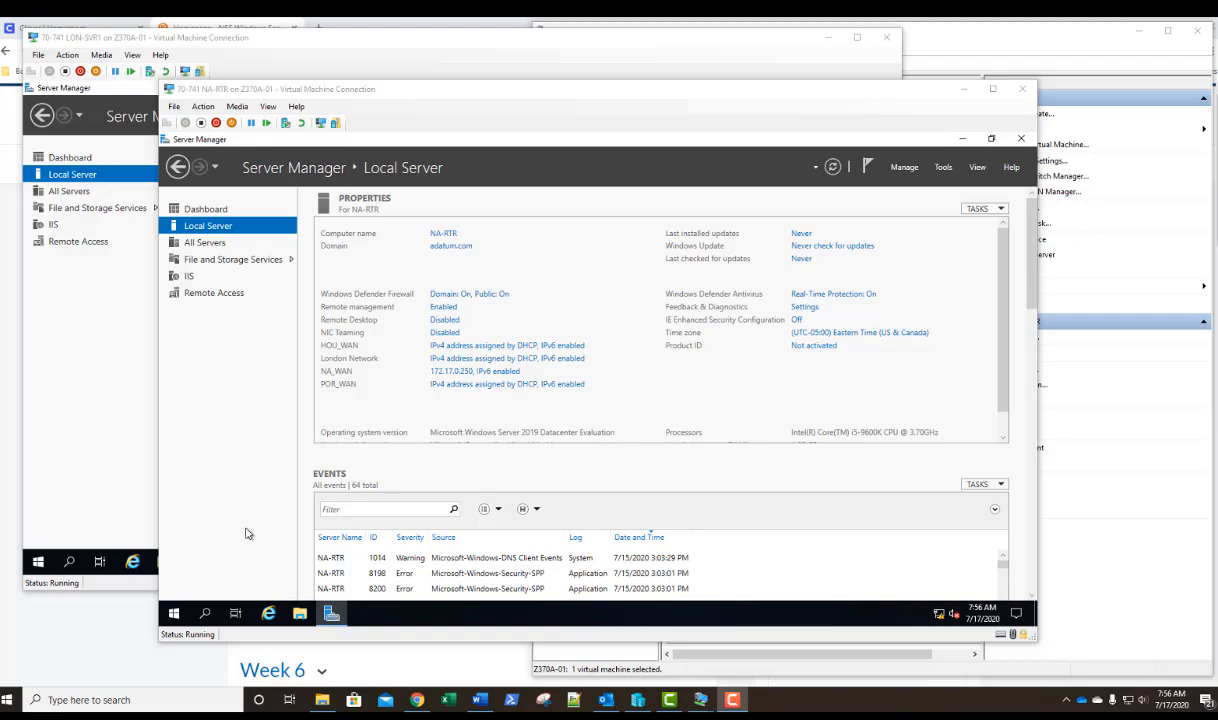
Open the network adapter list on NA-RTR and disable the HOU_WAN adapter.
right_click(172, 613)
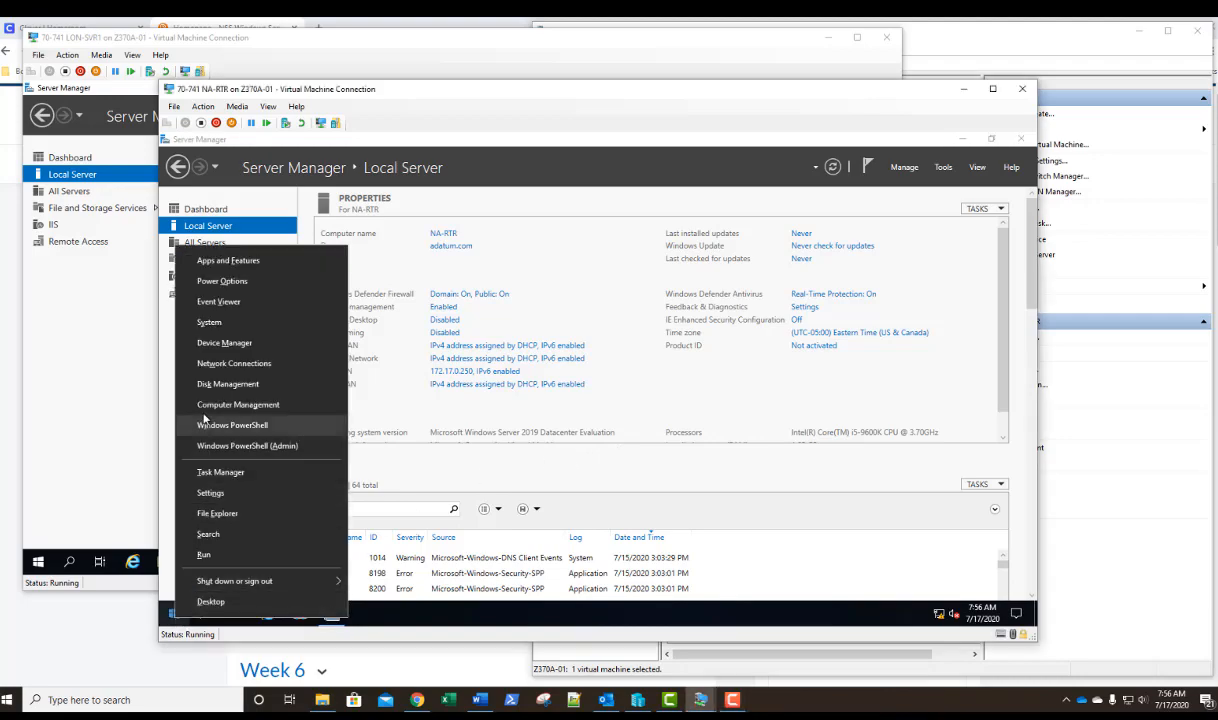
click(210, 364)
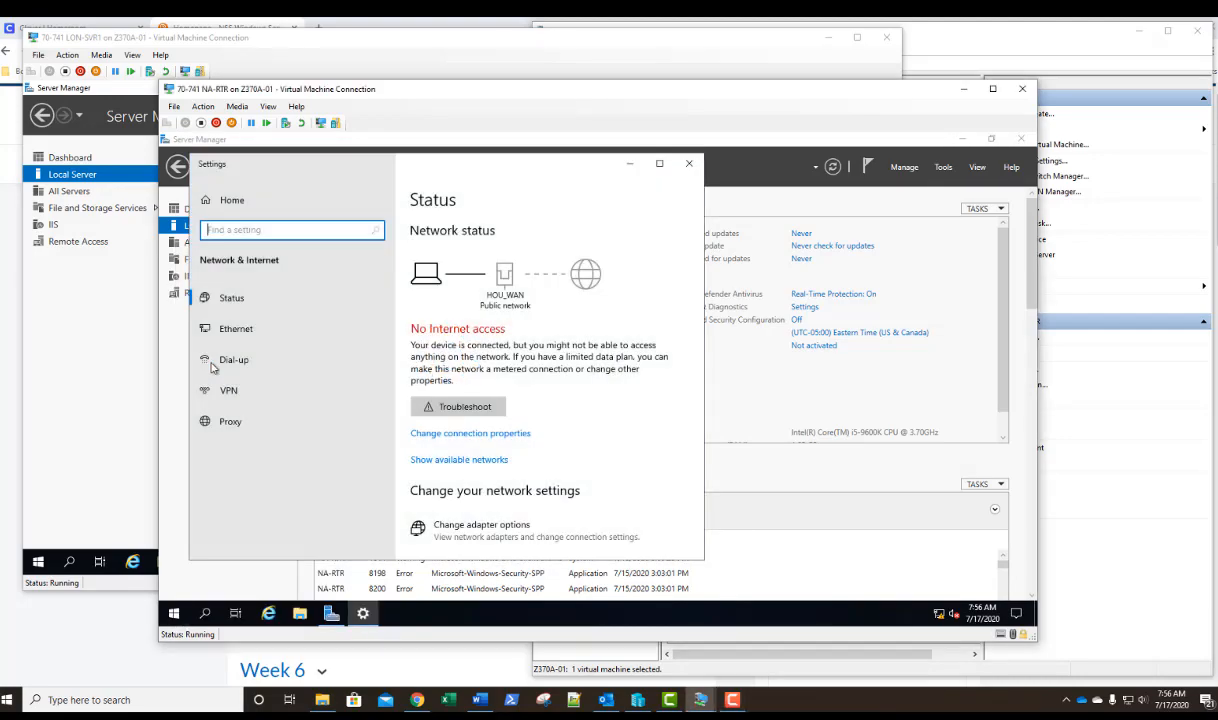
scroll(563, 378, down, 3)
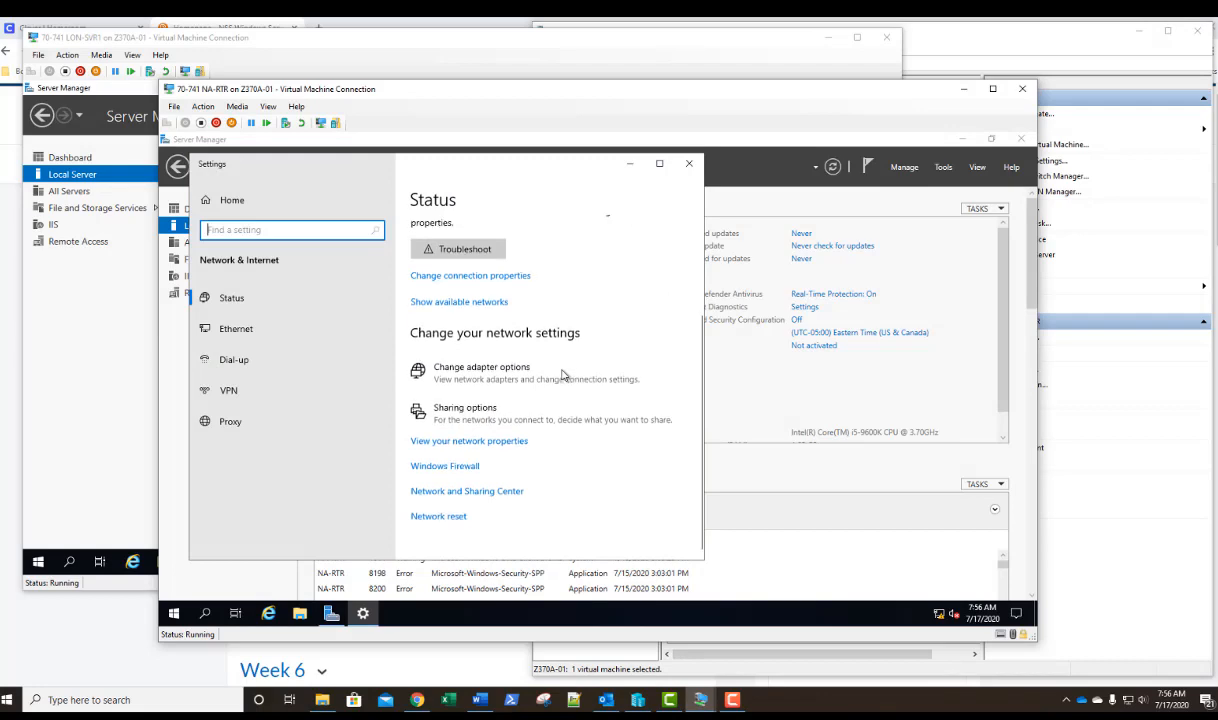
click(467, 491)
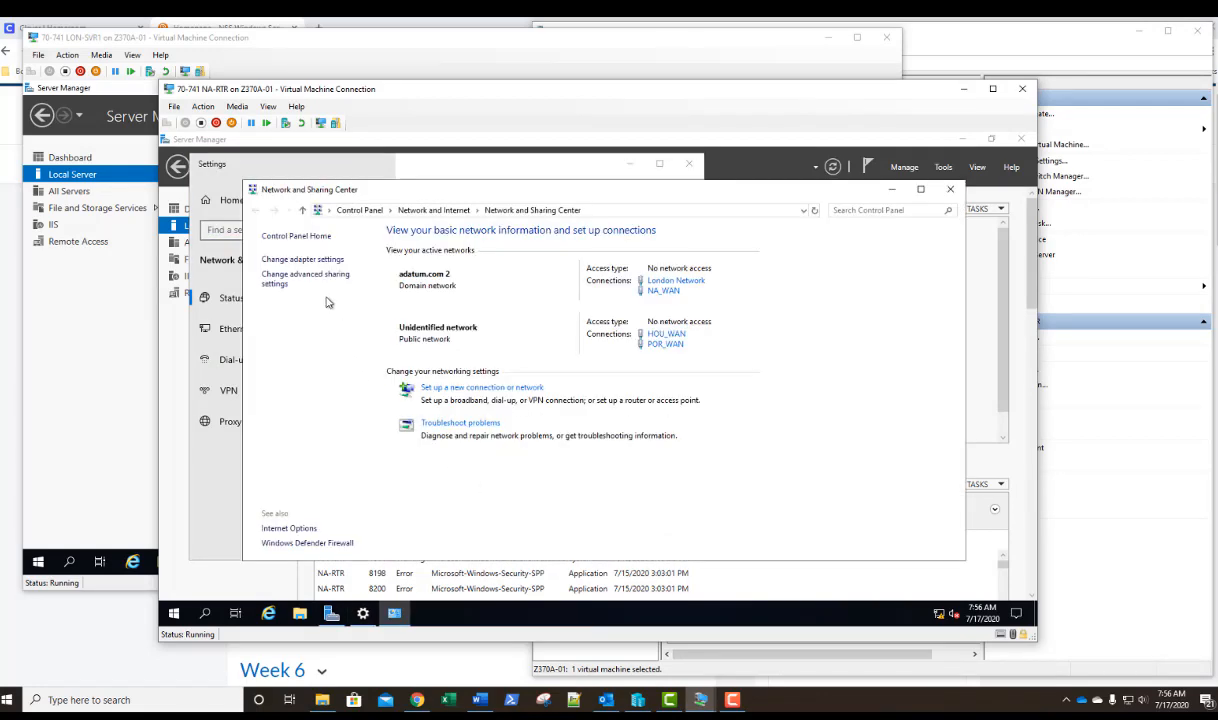
click(303, 260)
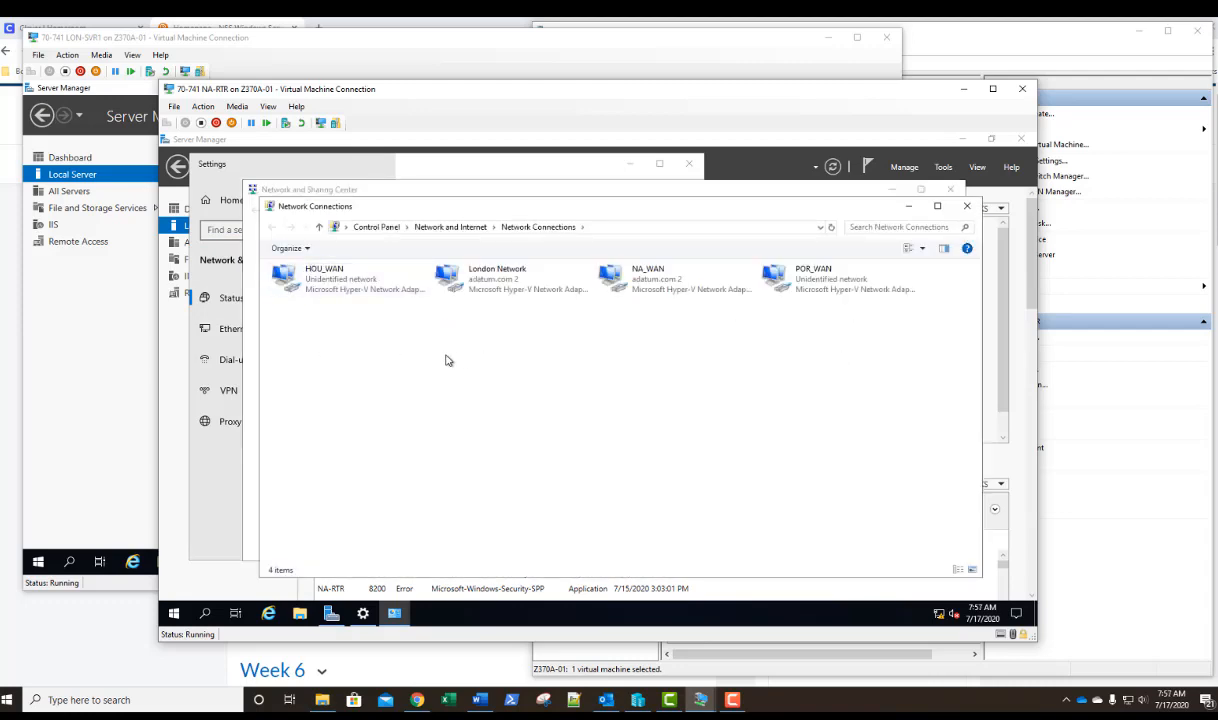
click(322, 281)
right_click(323, 281)
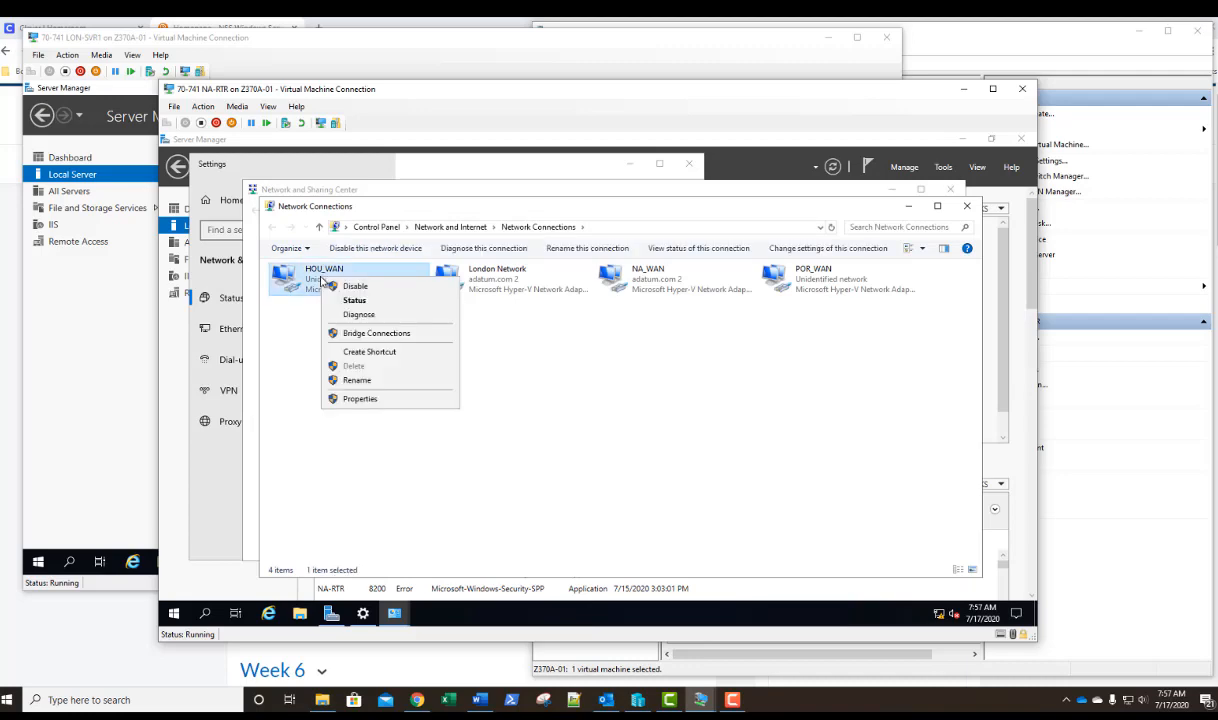
click(350, 286)
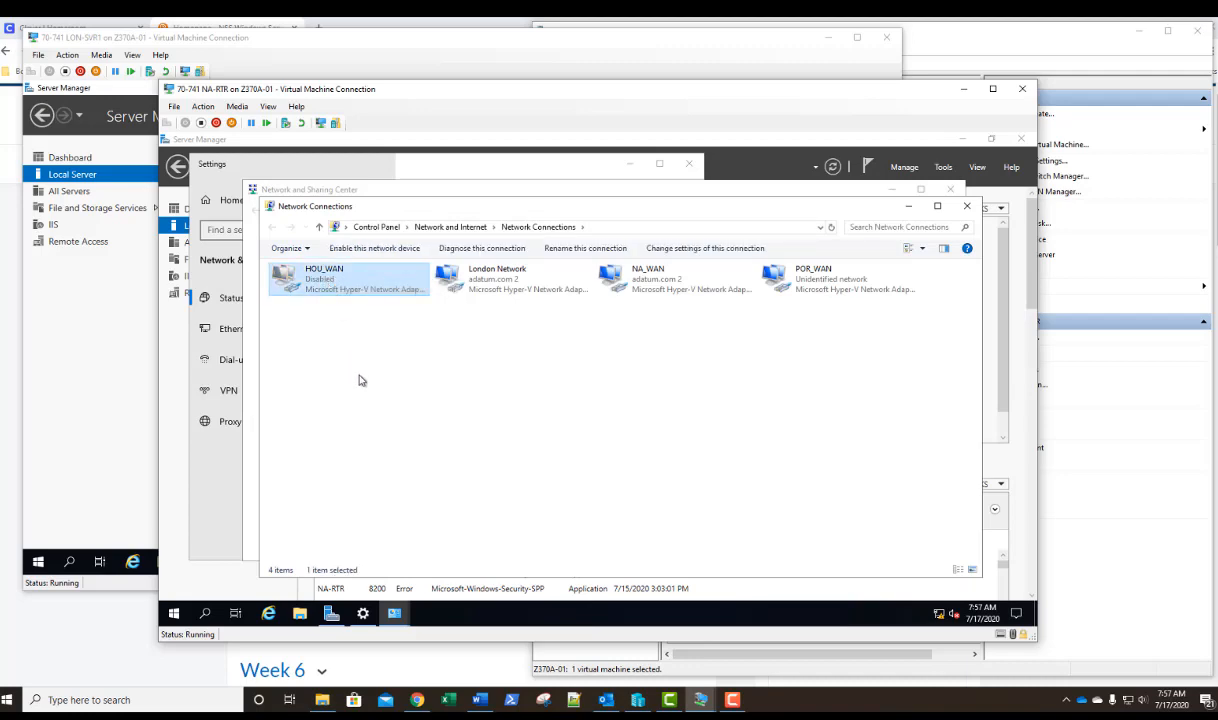
Give the London Network adapter static IPv4 address 172.16.0.250, subnet mask 255.255.255.0 and default gateway 172.16.0.1.
right_click(495, 283)
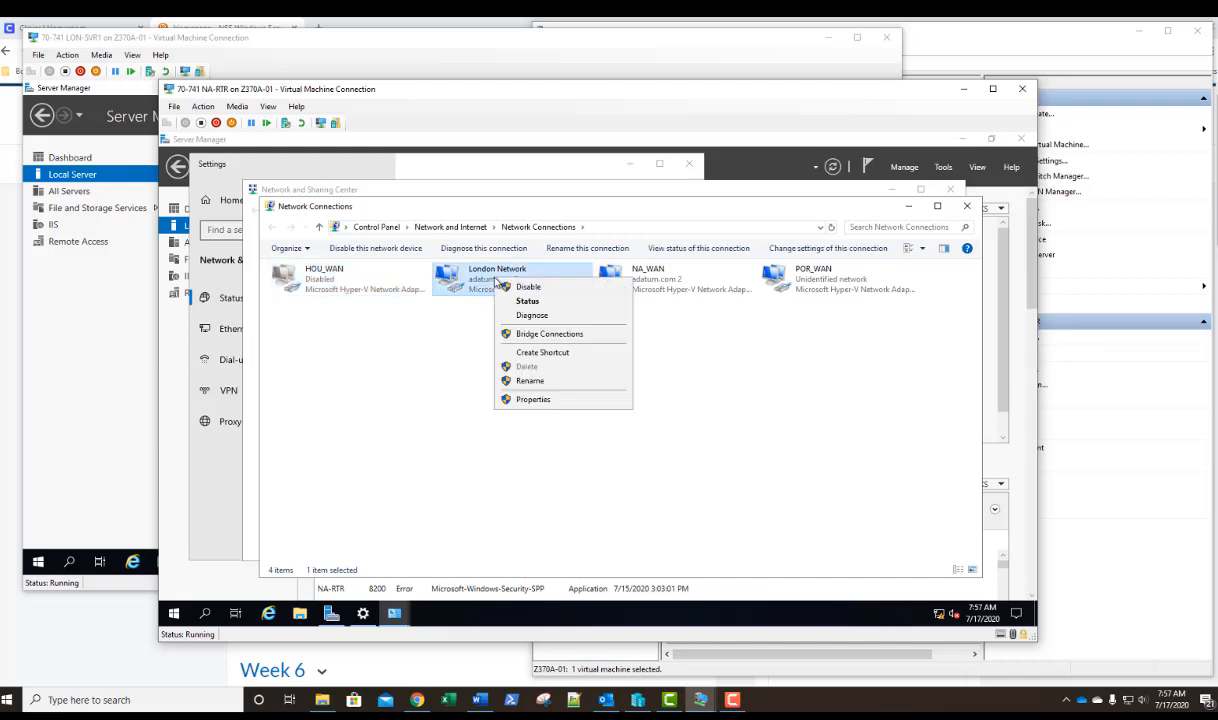
click(522, 399)
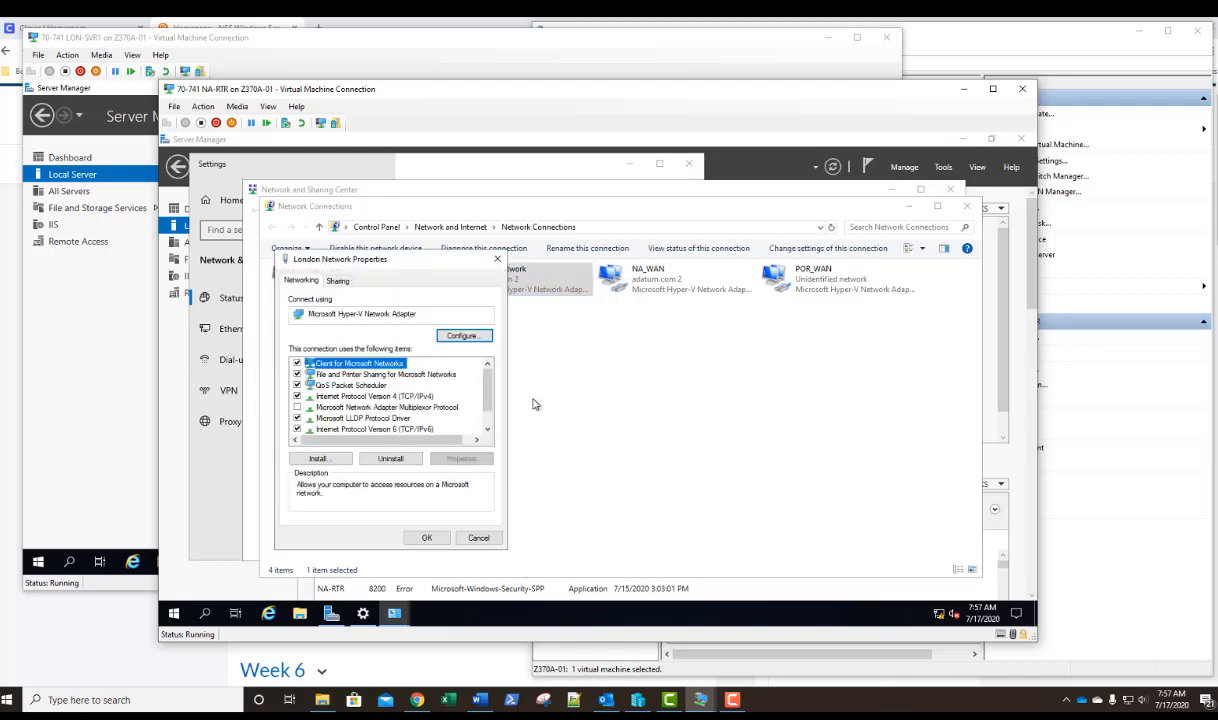
double_click(405, 396)
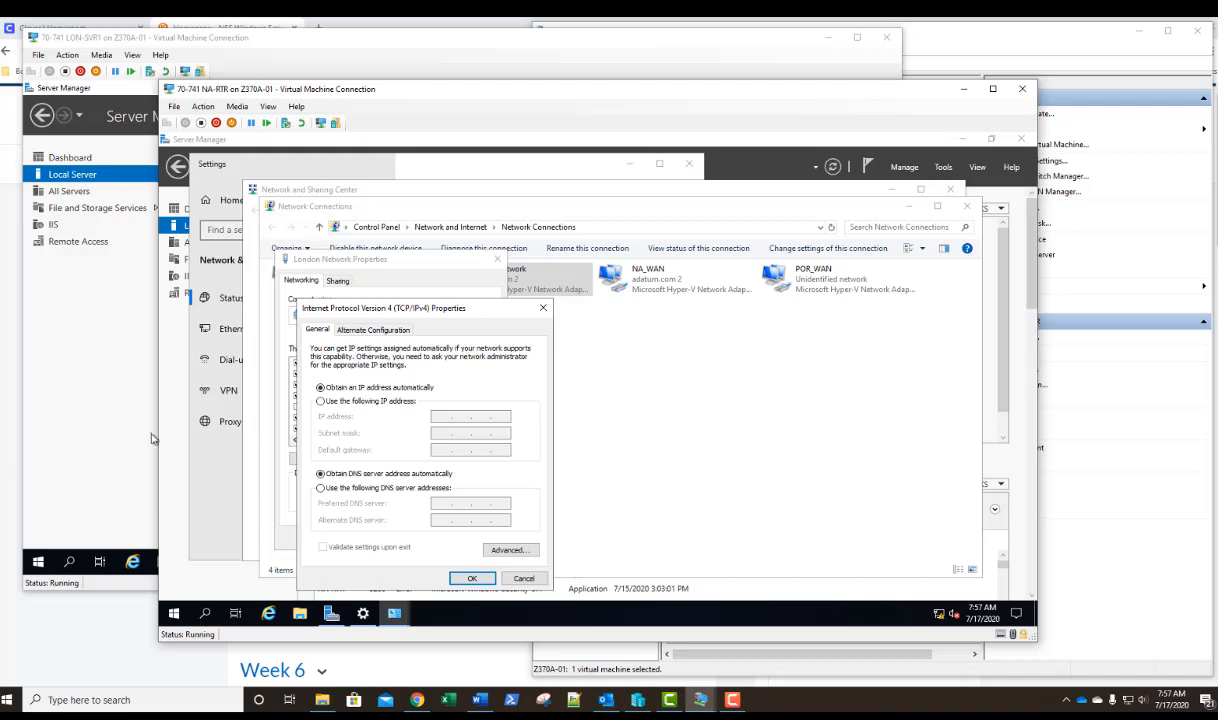
click(320, 400)
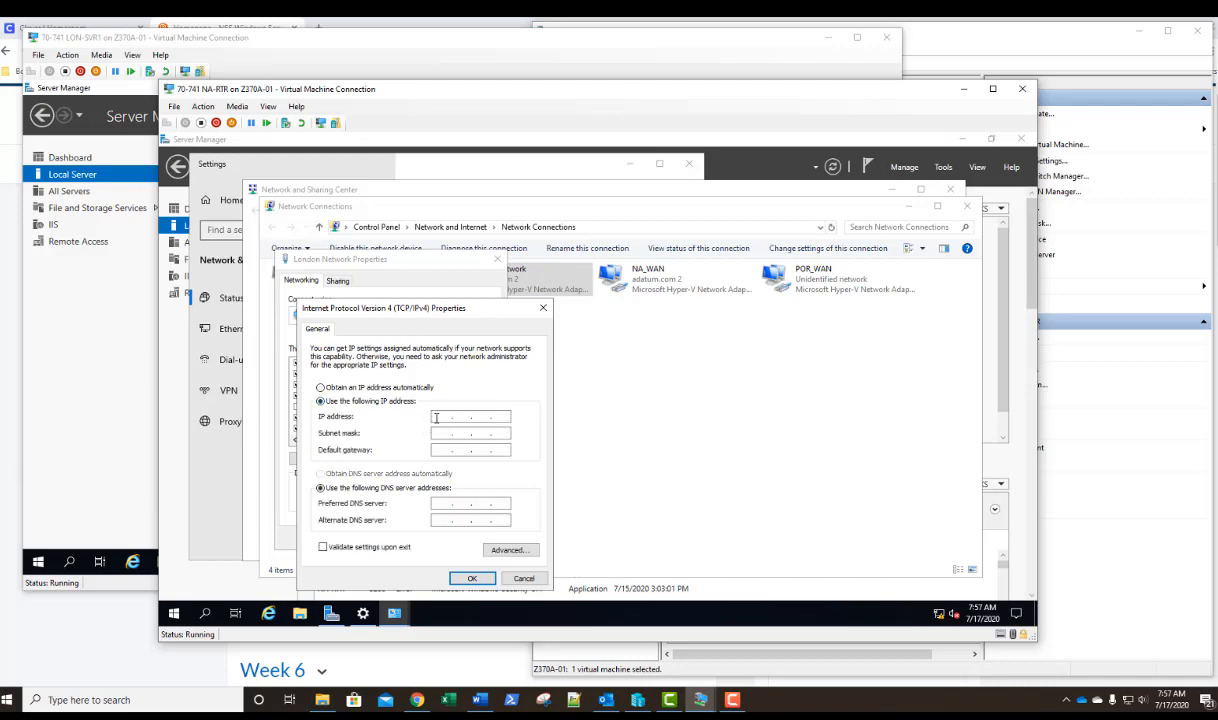
click(437, 415)
text(172.16.0.250)
key(Tab)
text(255)
key(Tab)
text(172 . 16 . 0 . 1)
Set the London Network adapter's preferred DNS server to 172.16.0.10 and save its properties.
click(440, 503)
text(172 . 16 . 0 )
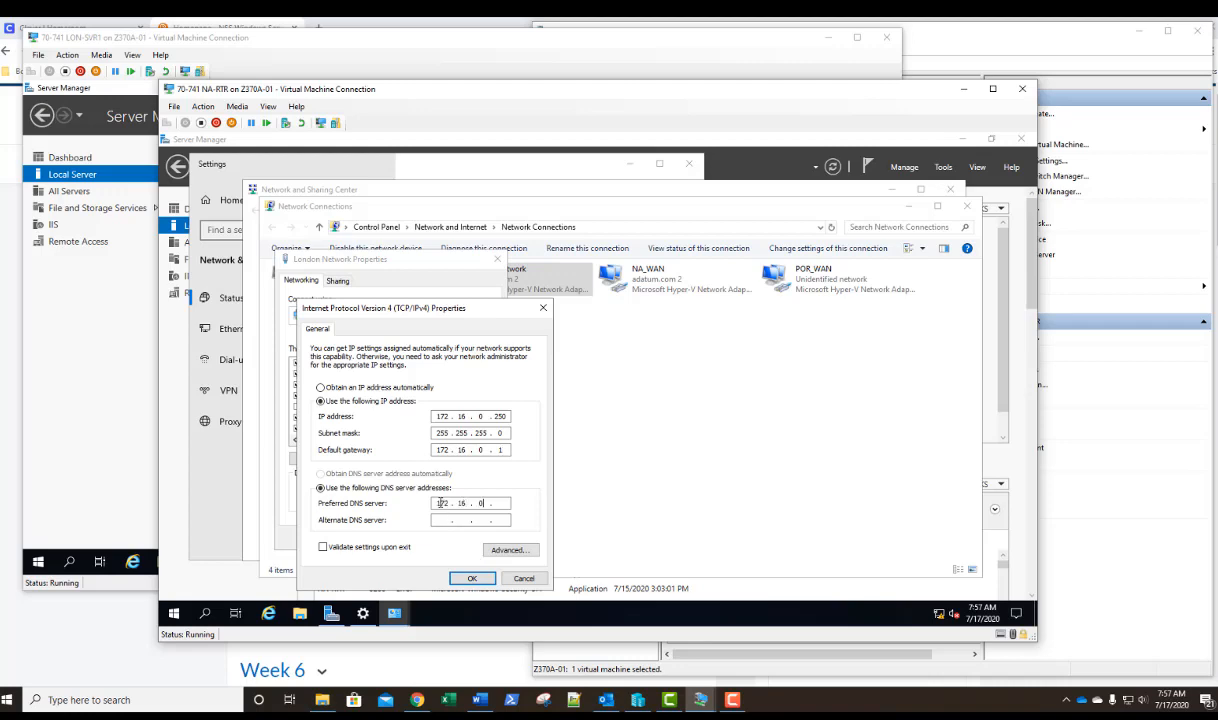
text(. 10)
click(473, 580)
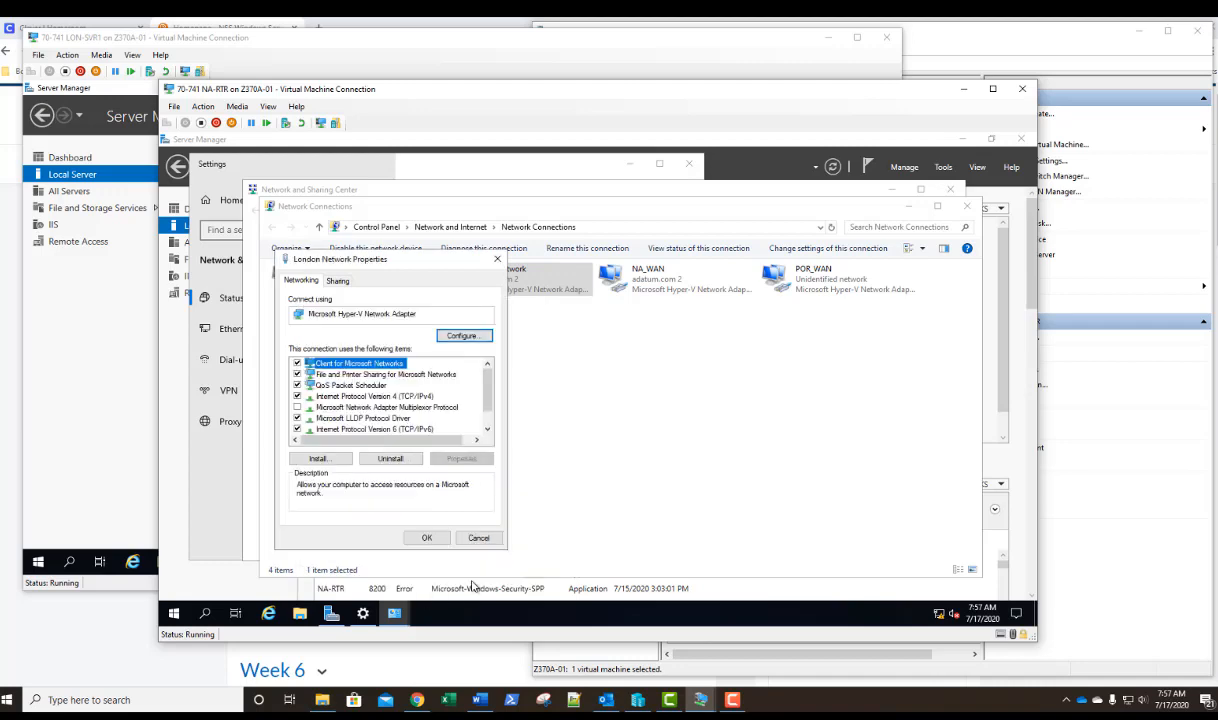
click(427, 538)
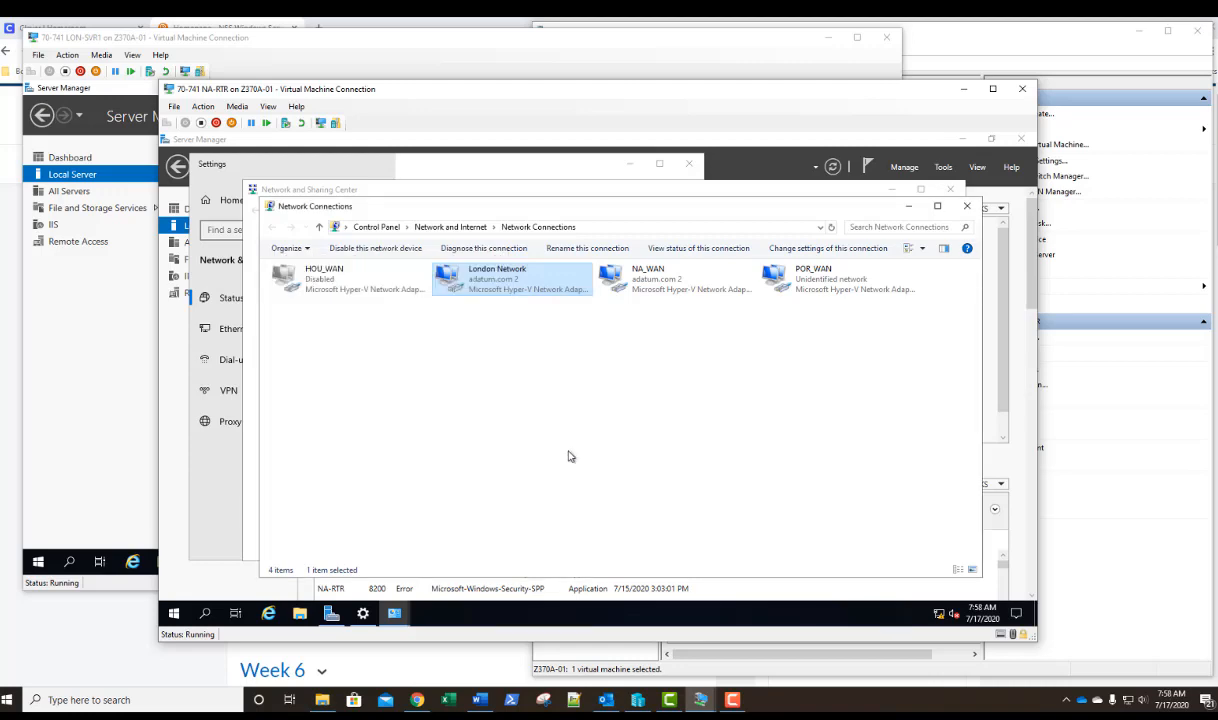
Check the NA_WAN adapter's IPv4 settings, then close the network configuration windows.
right_click(645, 285)
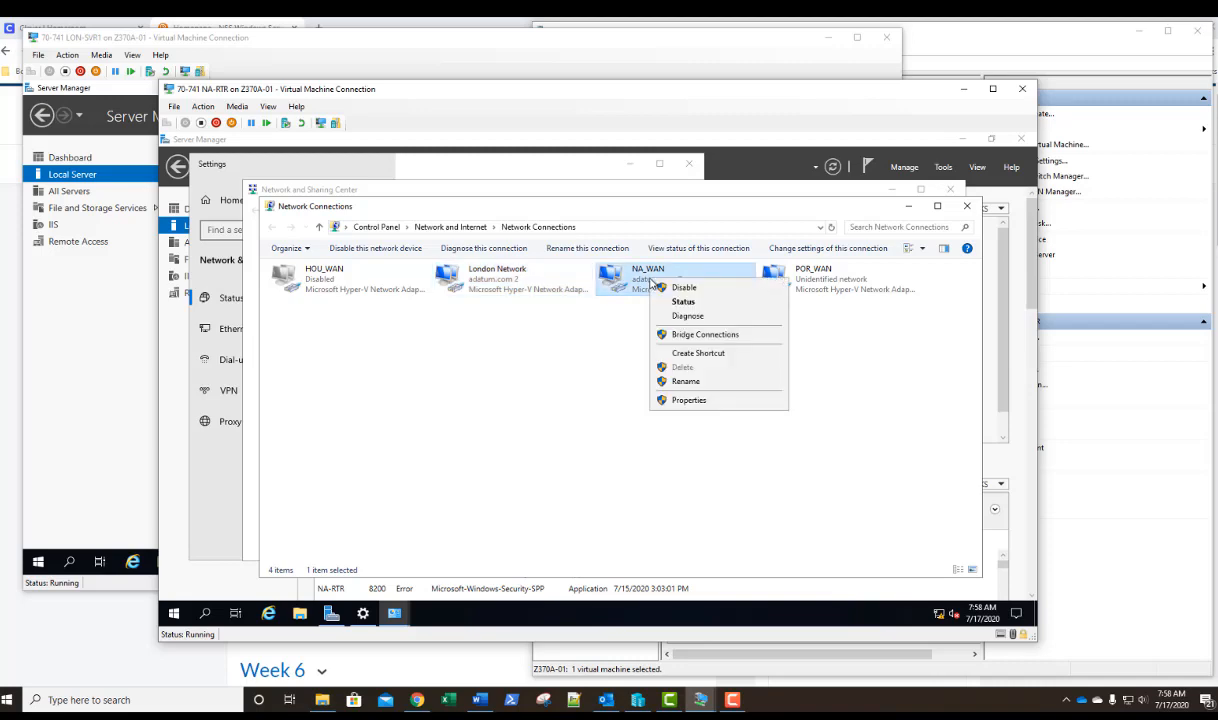
click(667, 400)
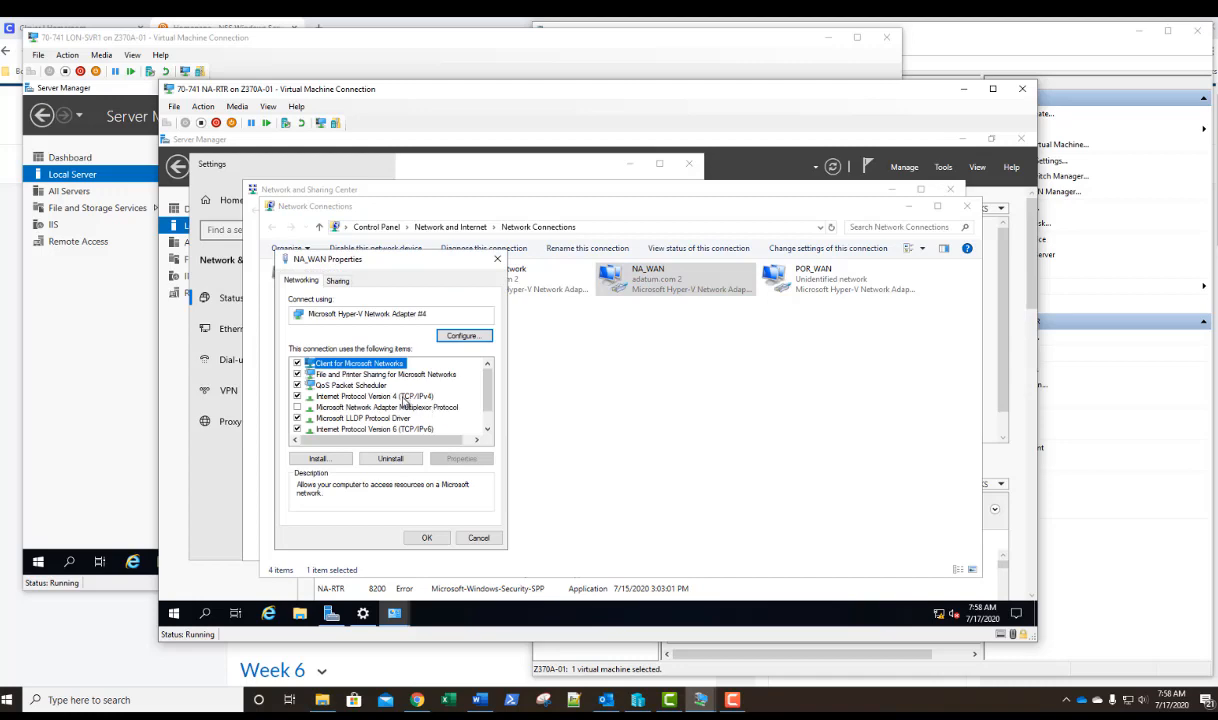
click(403, 397)
double_click(403, 397)
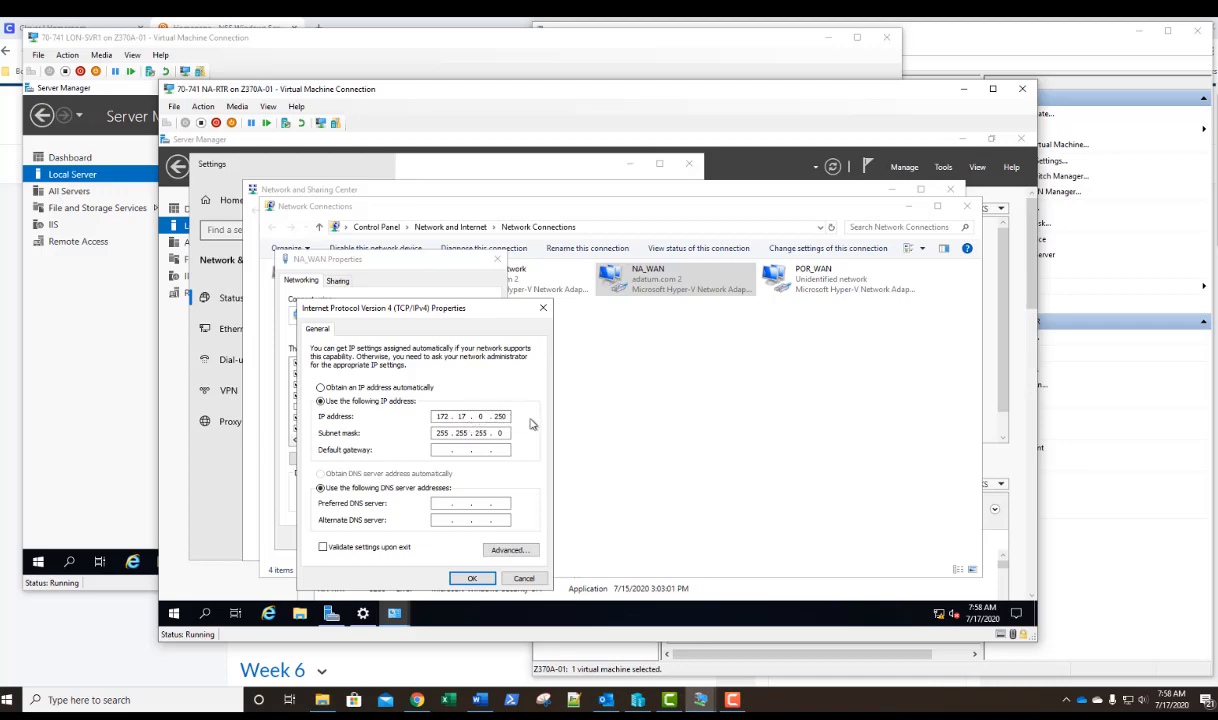
click(472, 580)
click(412, 516)
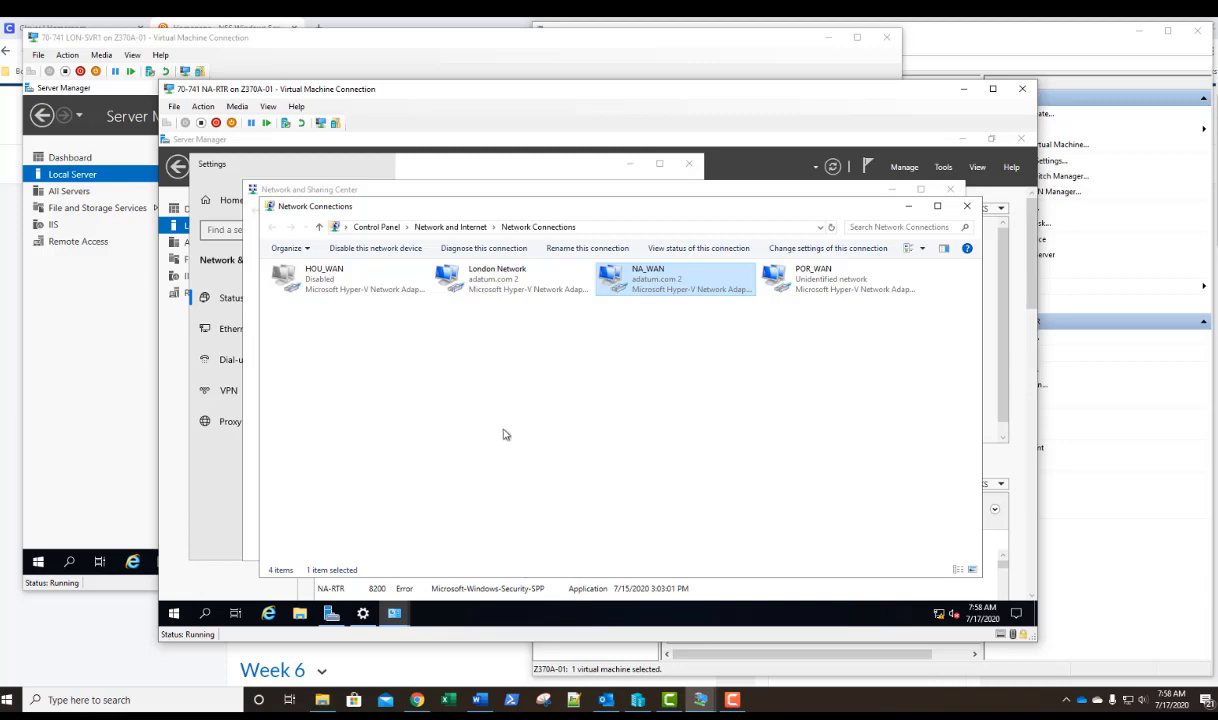
click(967, 208)
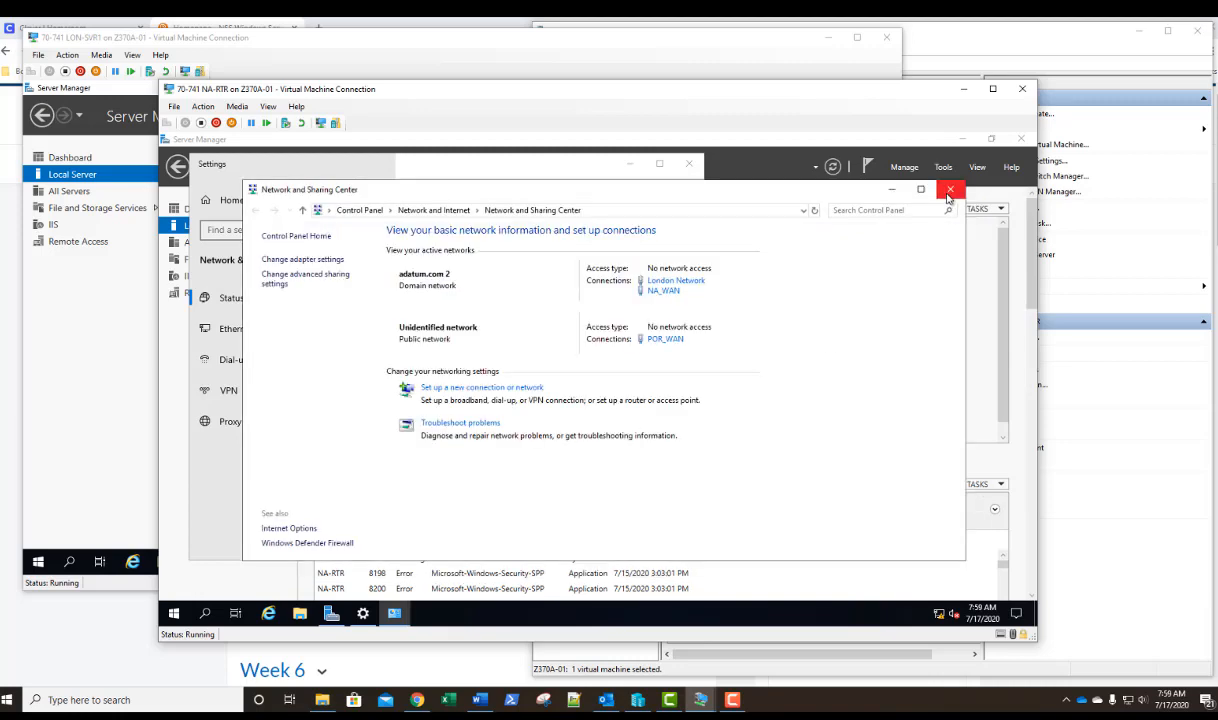
click(949, 191)
click(687, 163)
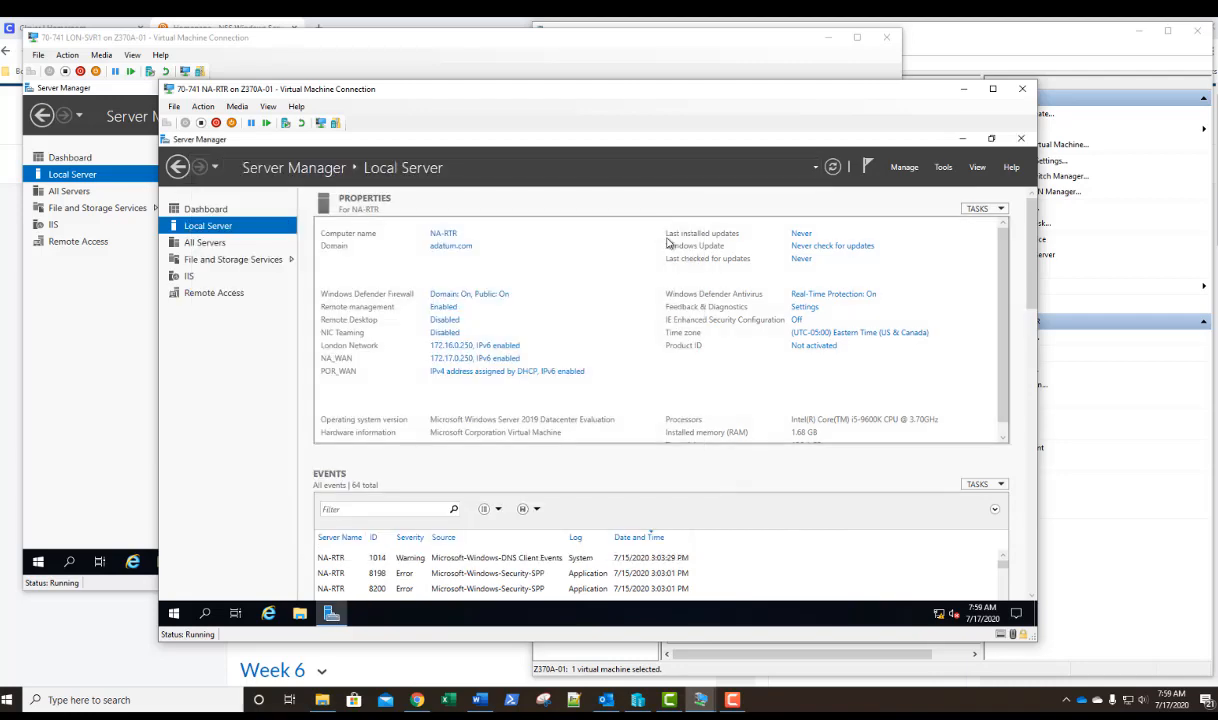
Open the Routing and Remote Access console and disable Routing and Remote Access on NA-RTR, removing its existing configuration.
click(943, 167)
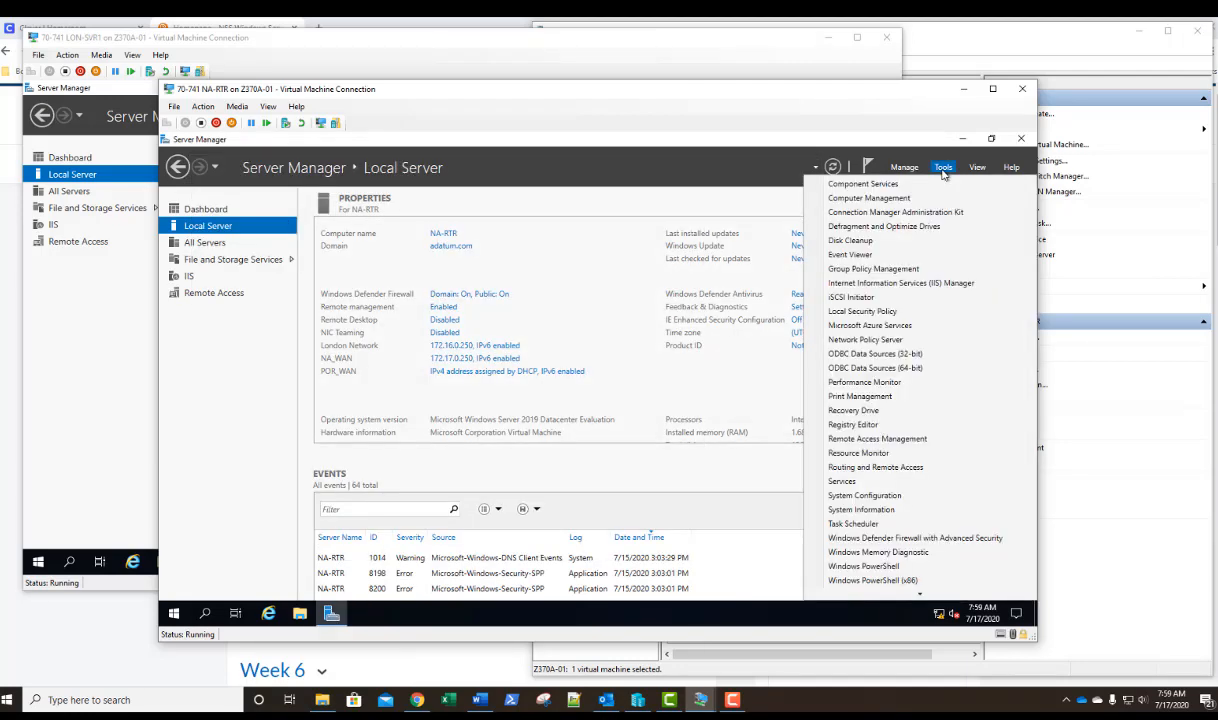
click(876, 467)
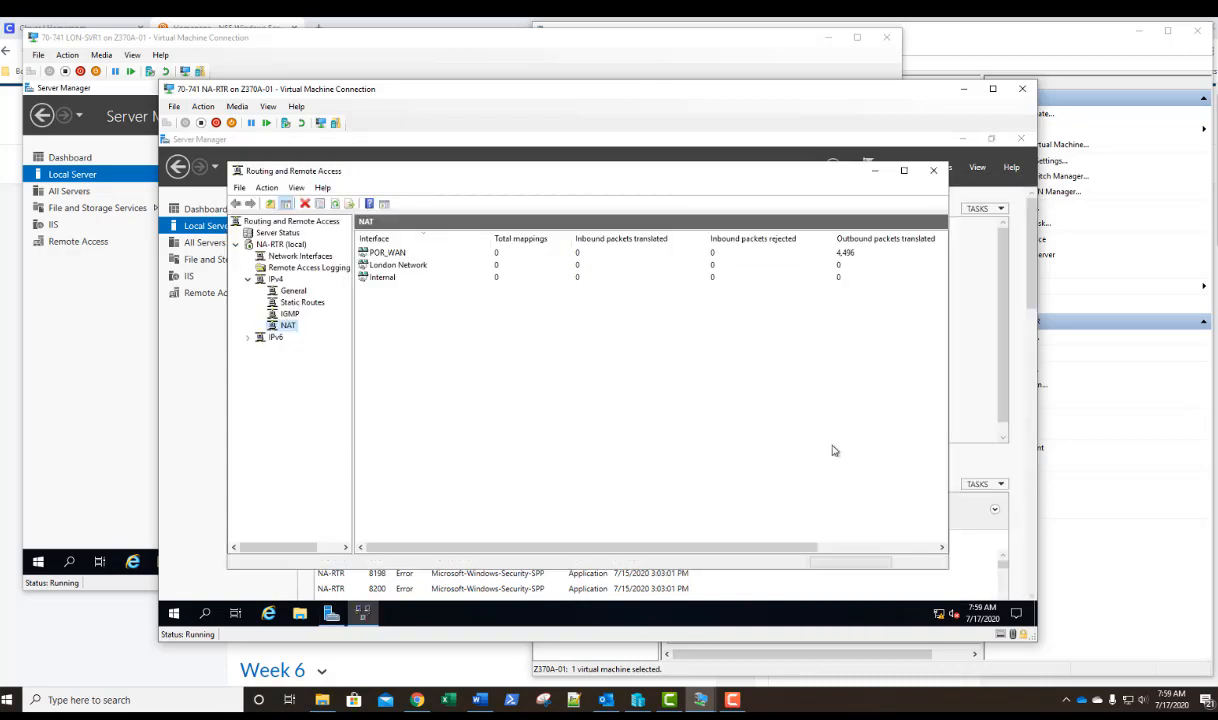
click(248, 337)
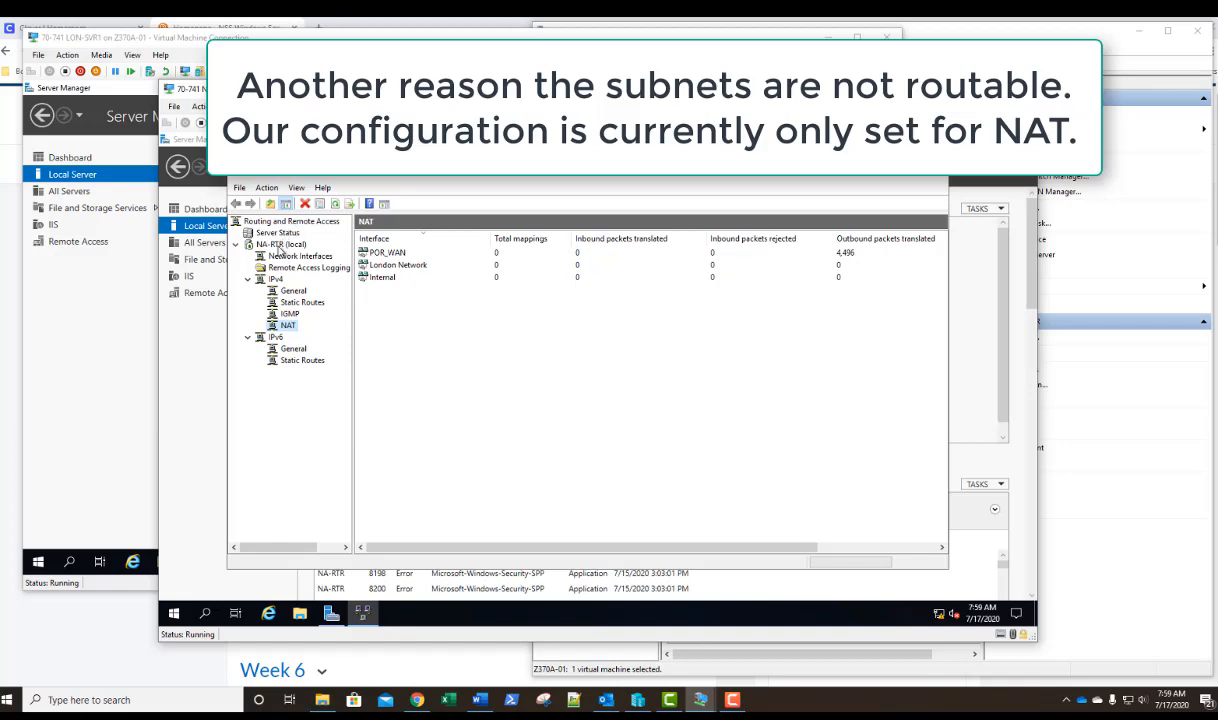
right_click(280, 249)
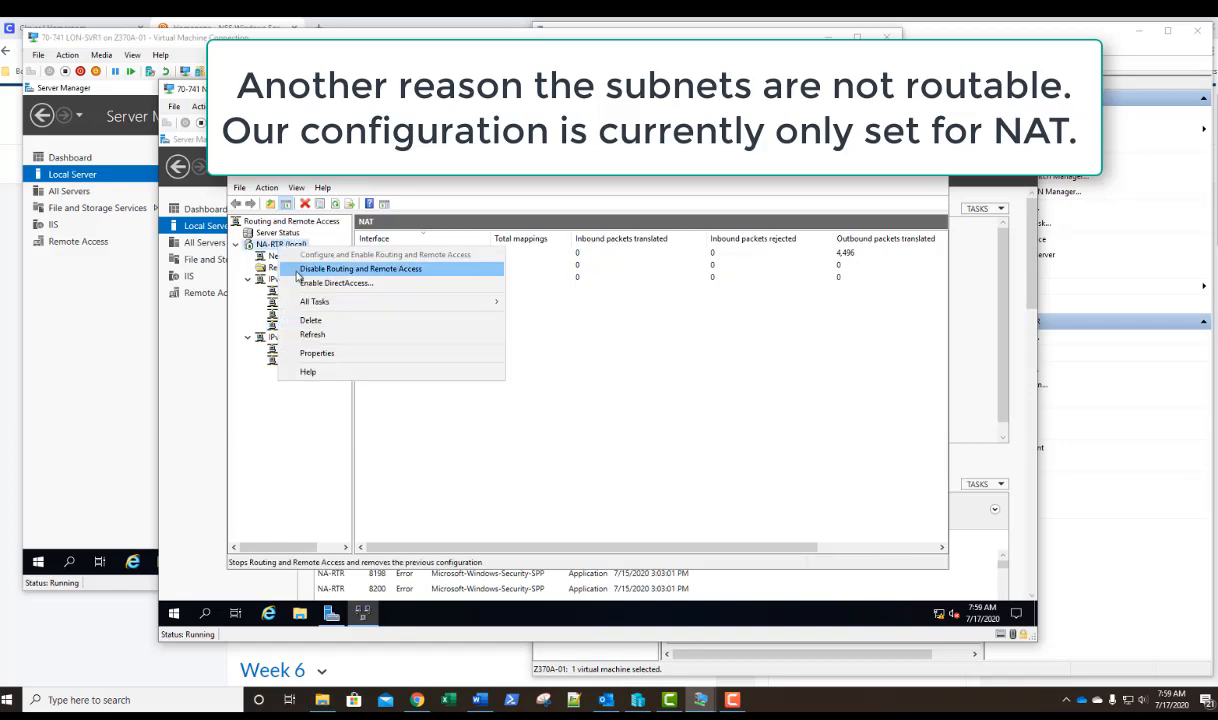
click(300, 269)
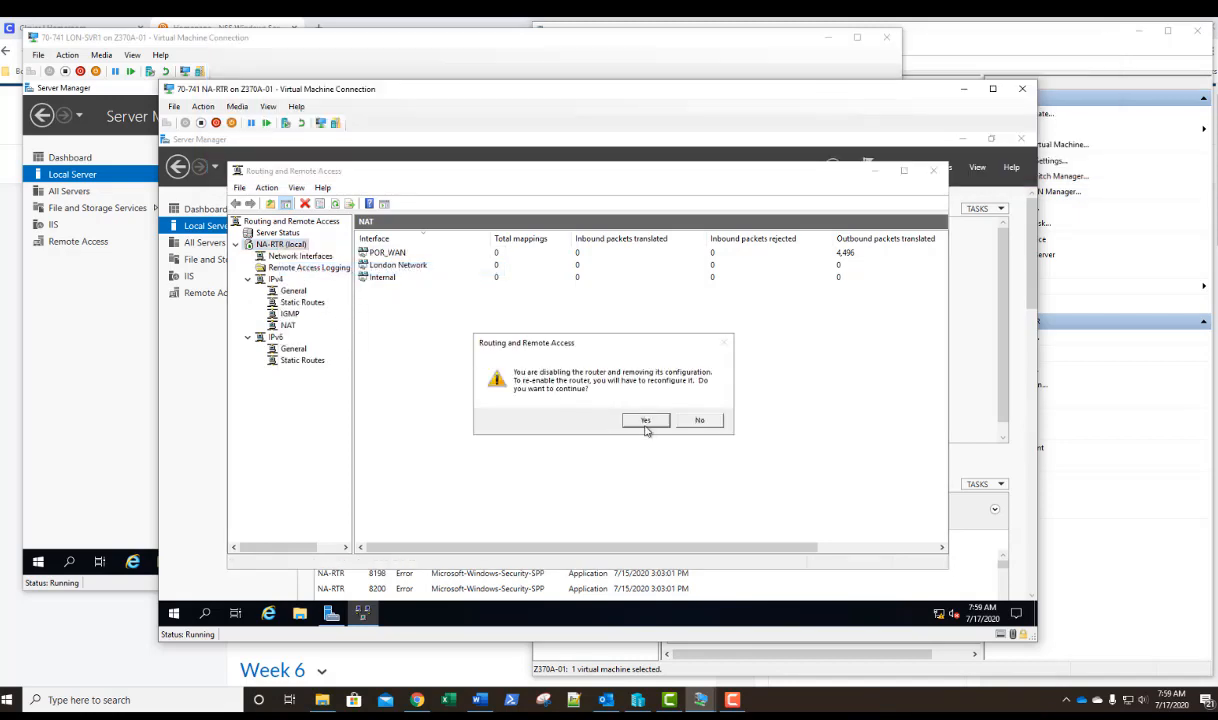
click(644, 424)
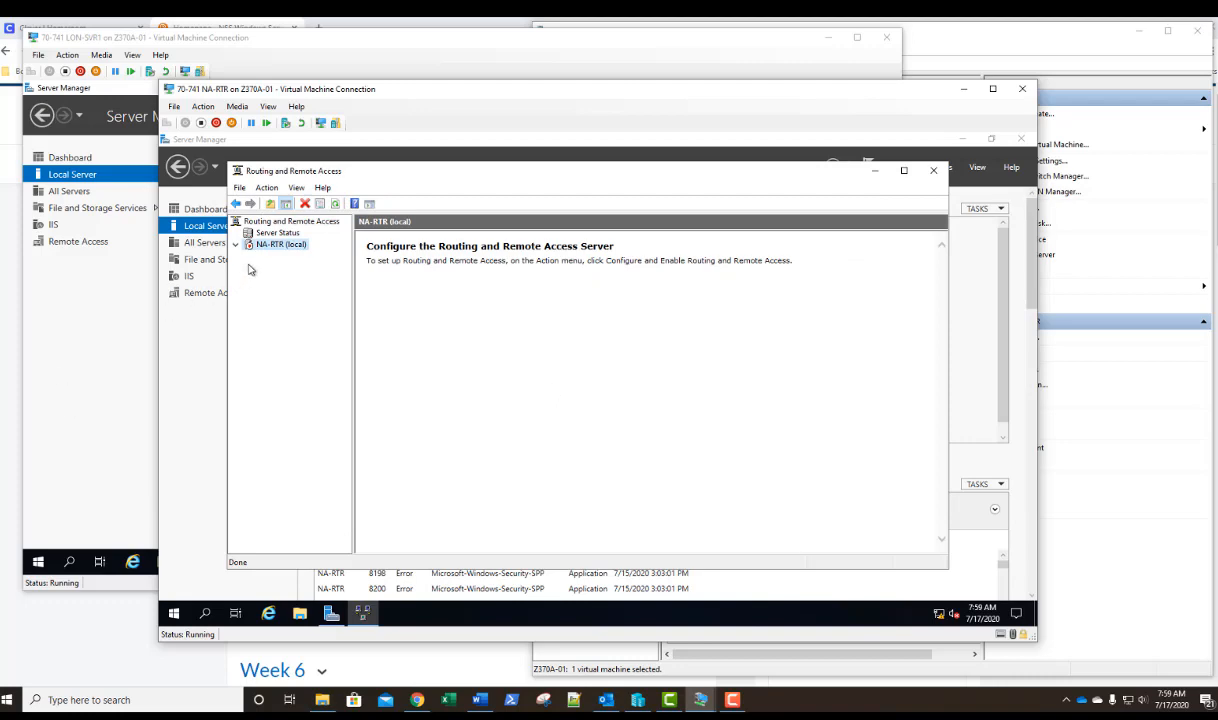
Start configuring Routing and Remote Access on NA-RTR for VPN access and NAT, with London Network as the Internet interface.
right_click(277, 251)
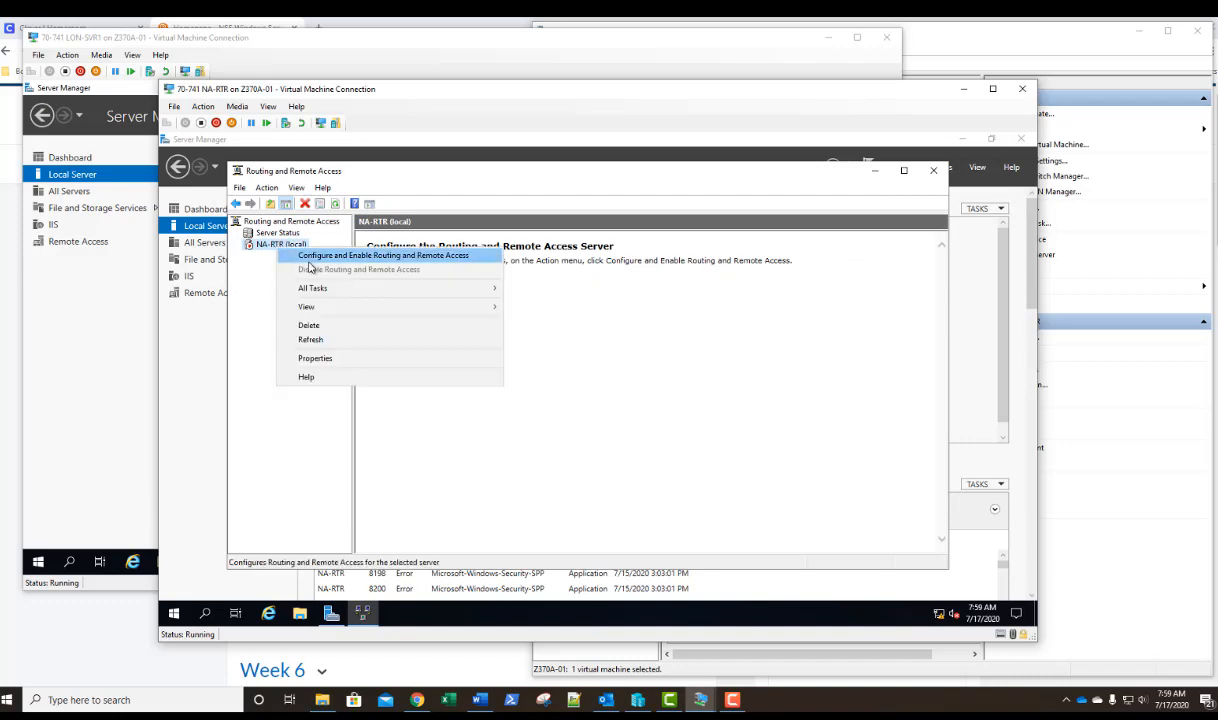
click(316, 257)
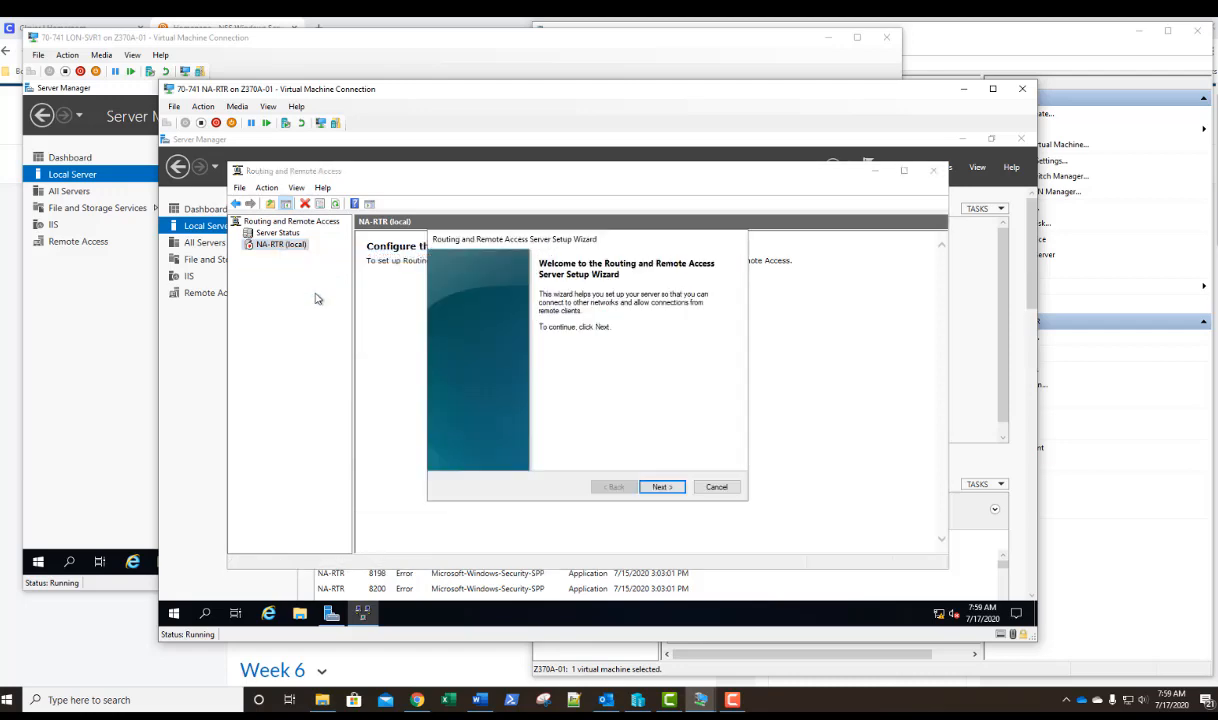
click(661, 487)
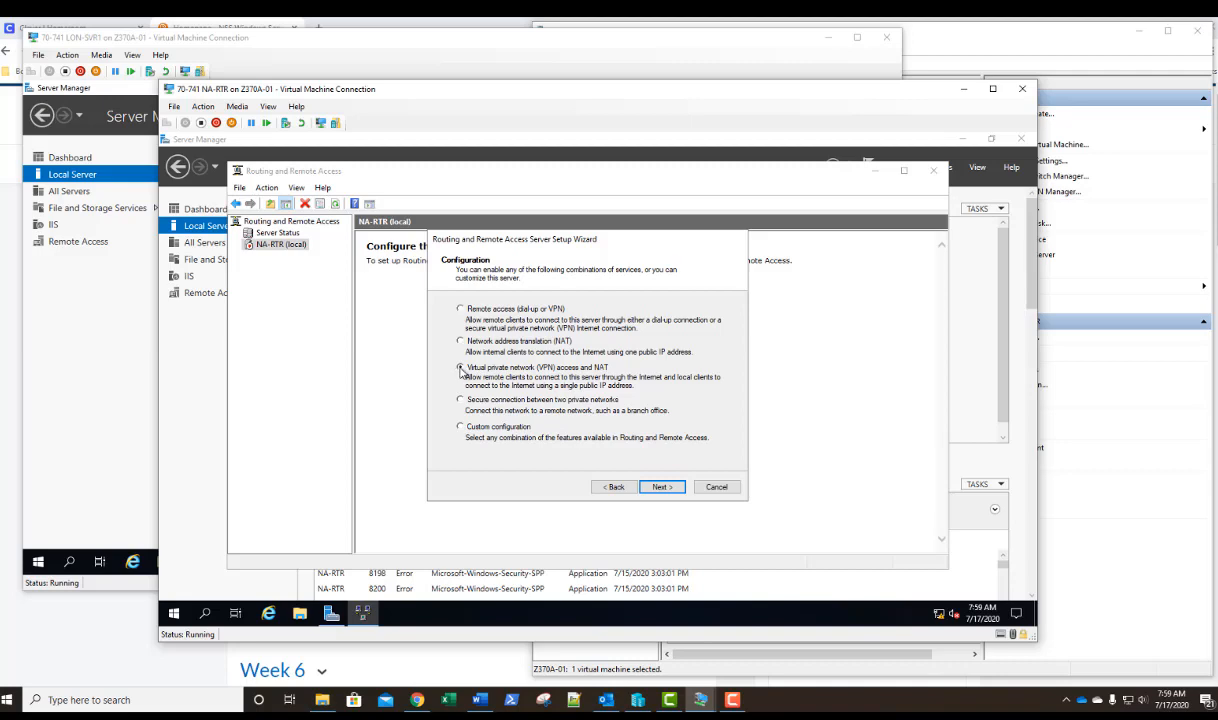
click(461, 368)
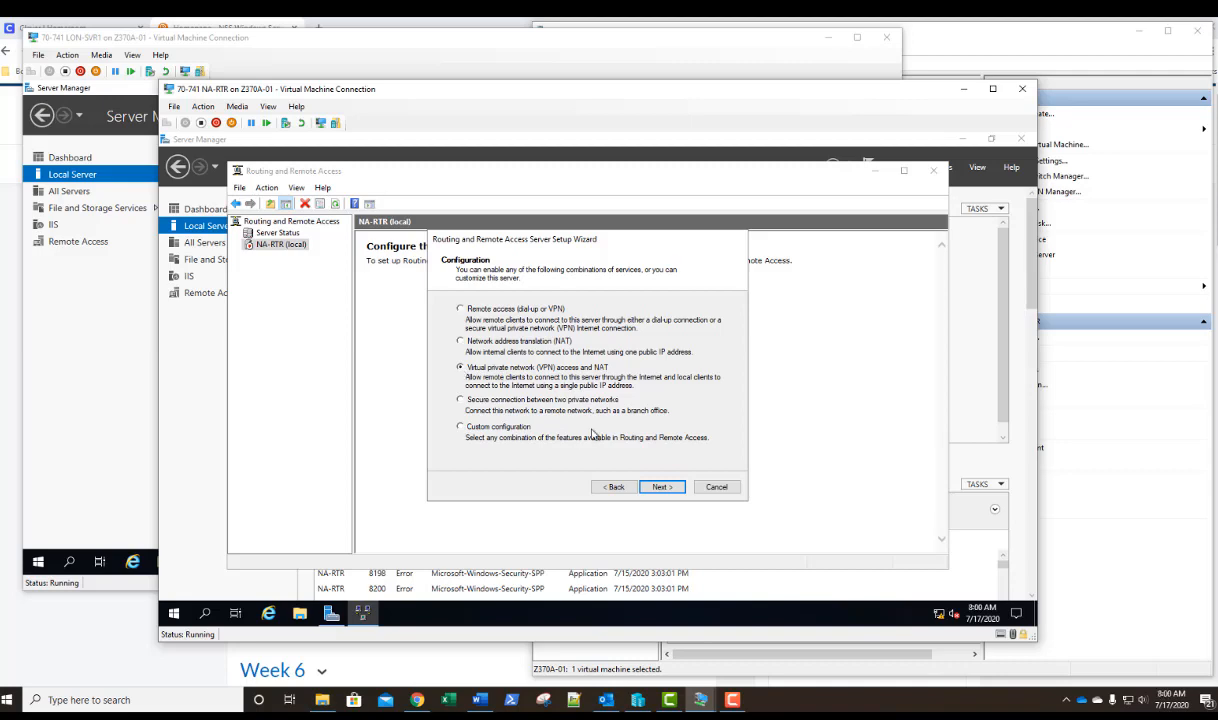
click(662, 488)
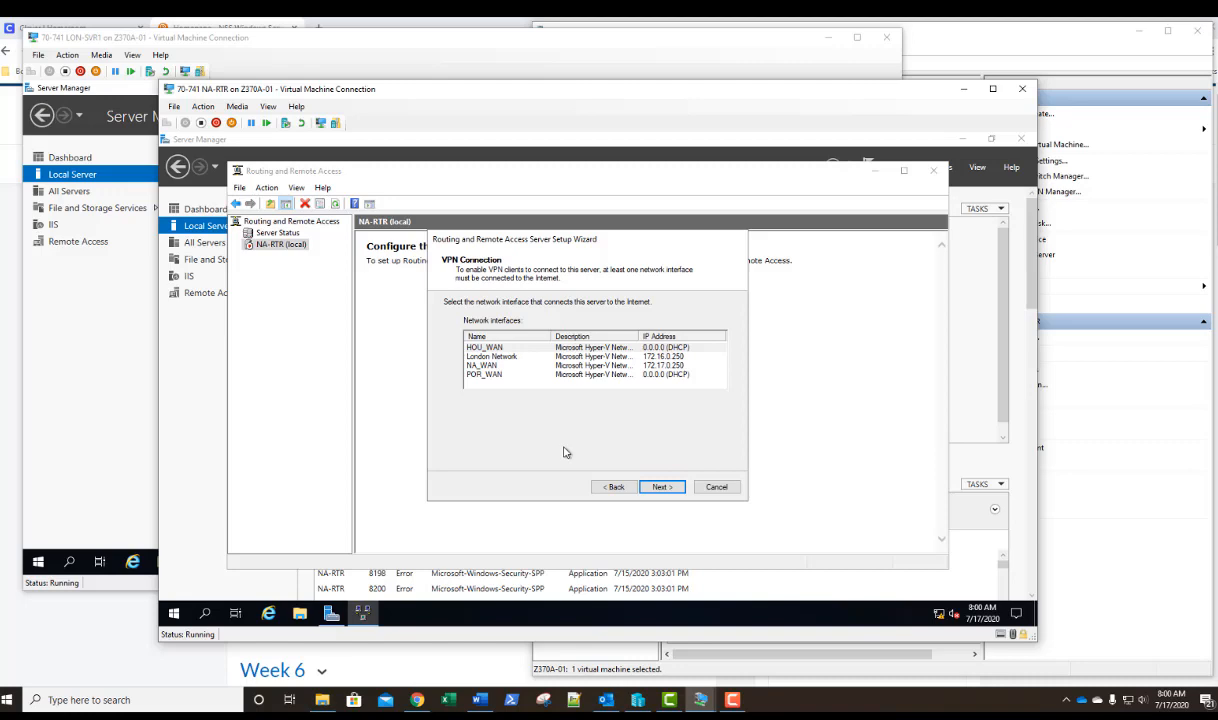
click(510, 358)
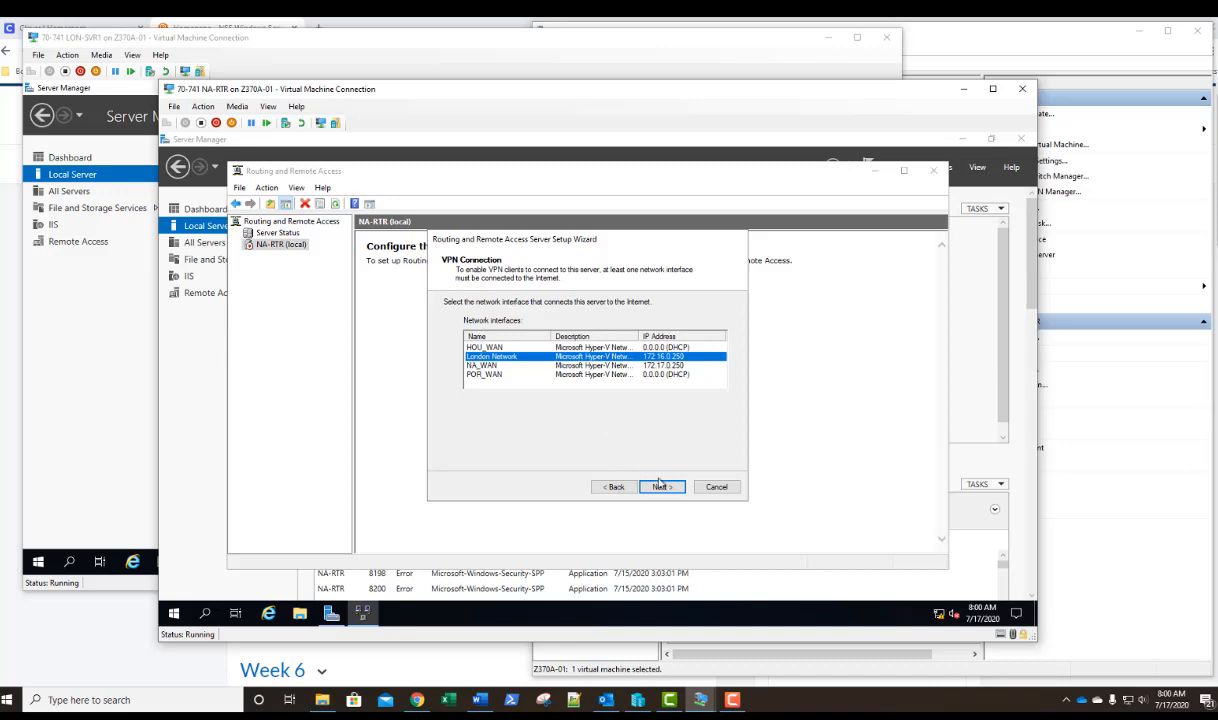
click(663, 487)
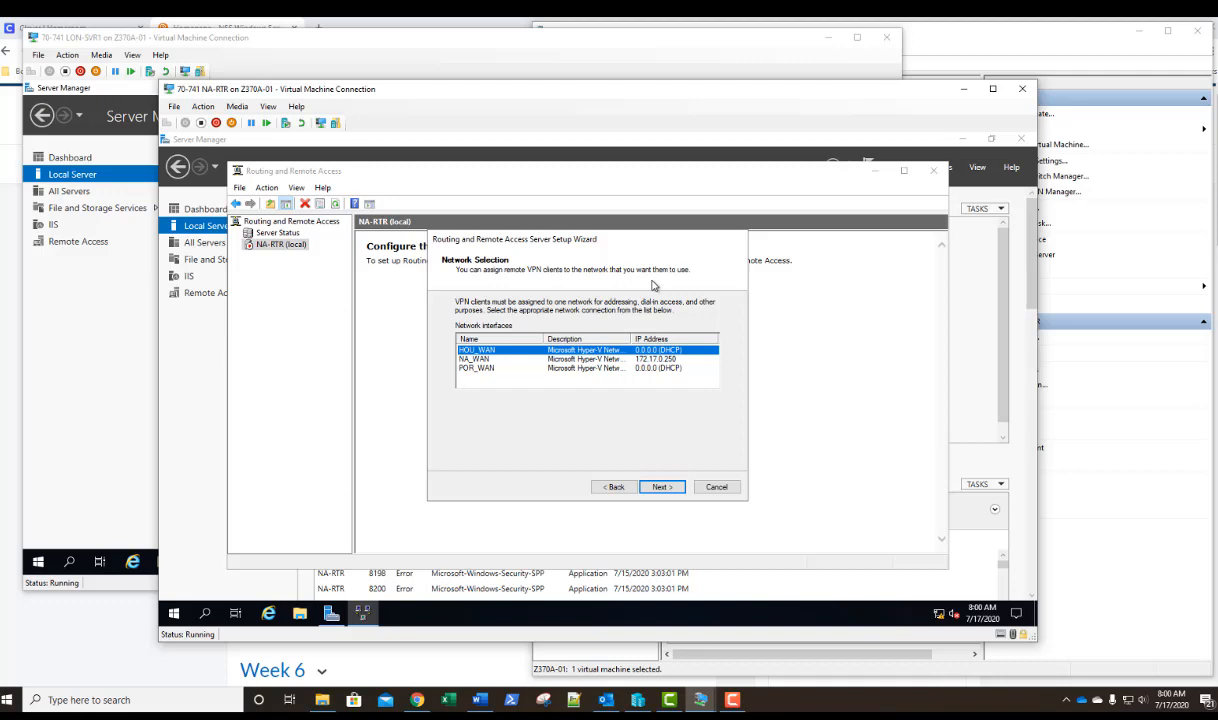
Assign remote VPN clients to the NA_WAN network, with IP addresses from a specified range.
click(495, 360)
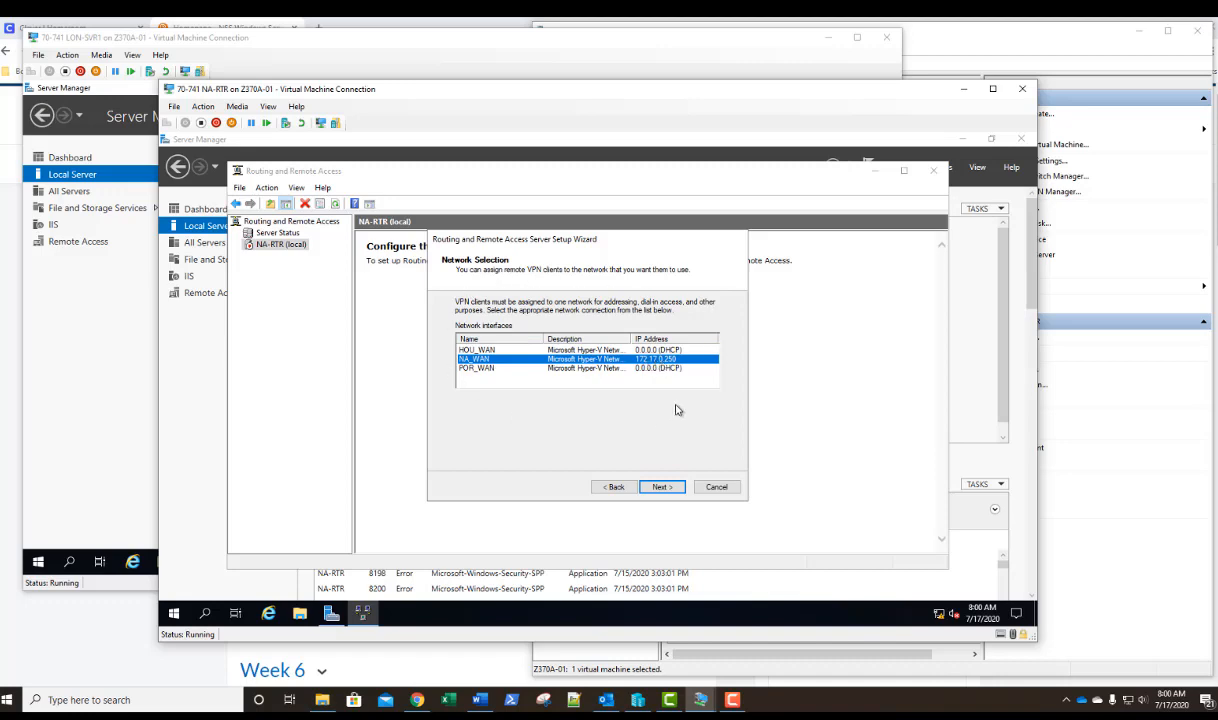
click(661, 488)
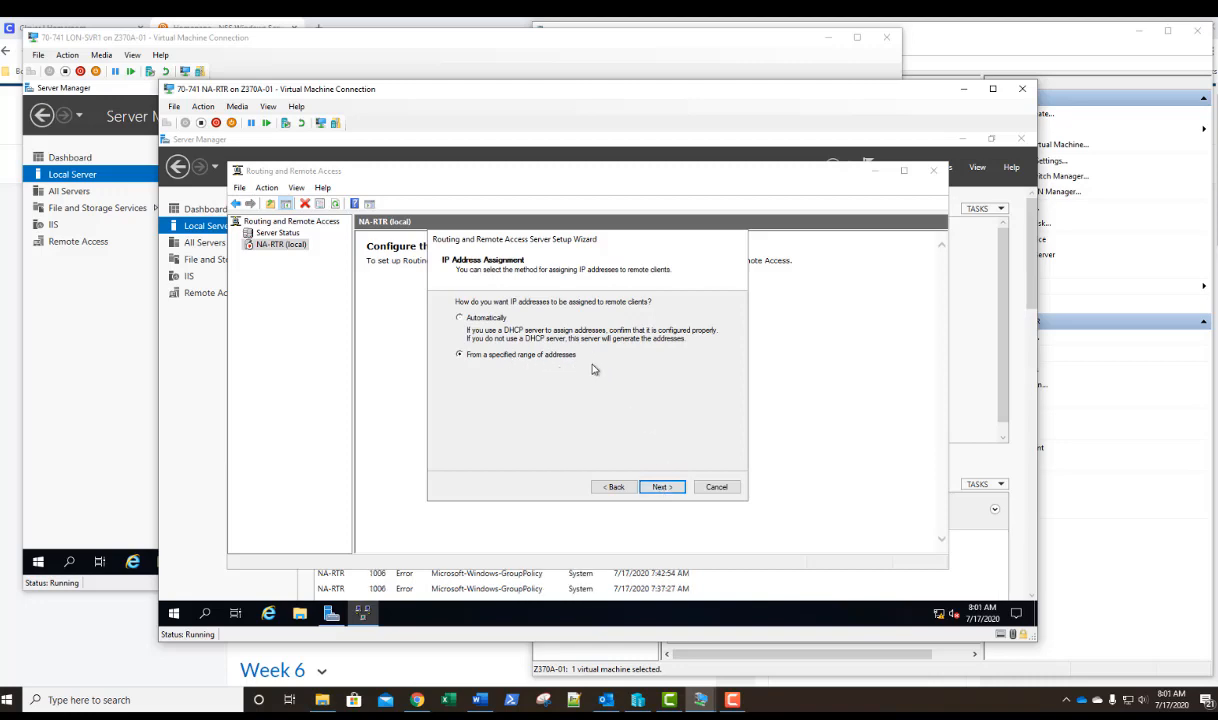
click(663, 488)
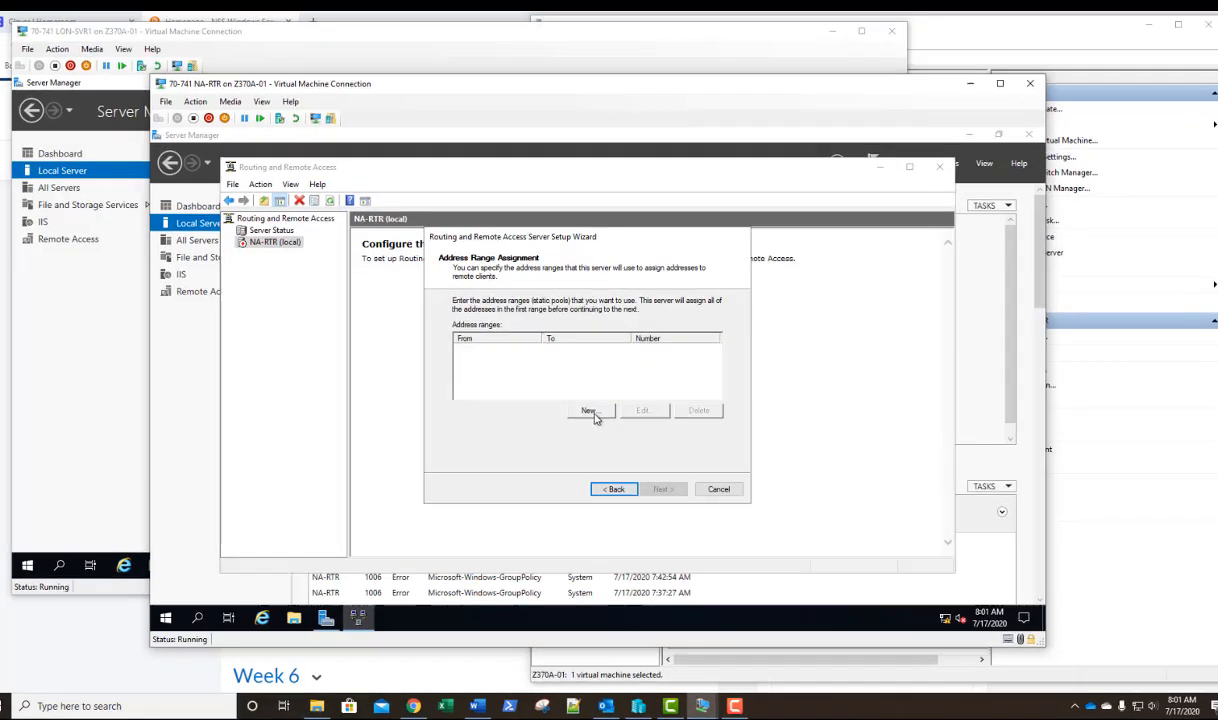
Add a client IPv4 address range from 172.17.0.240 to 172.17.0.249 and continue to the network selection.
click(591, 411)
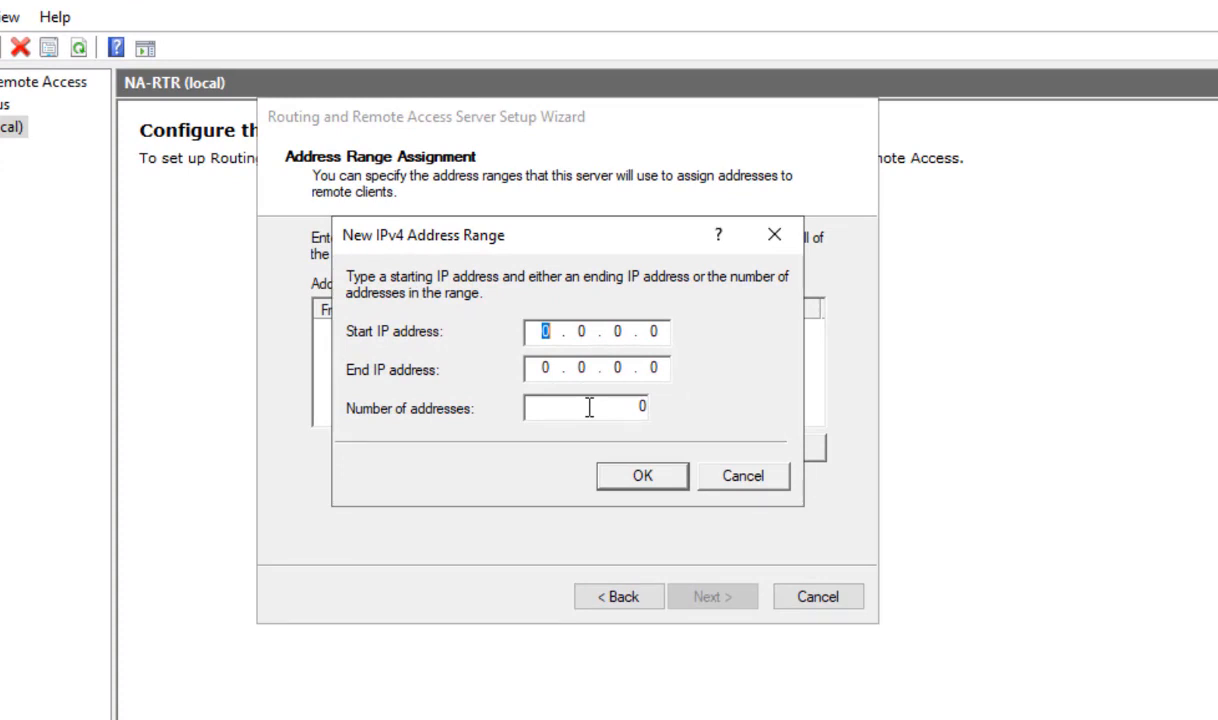
text(172 . 17 . 0 . 240)
key(Tab)
text(172 . 1)
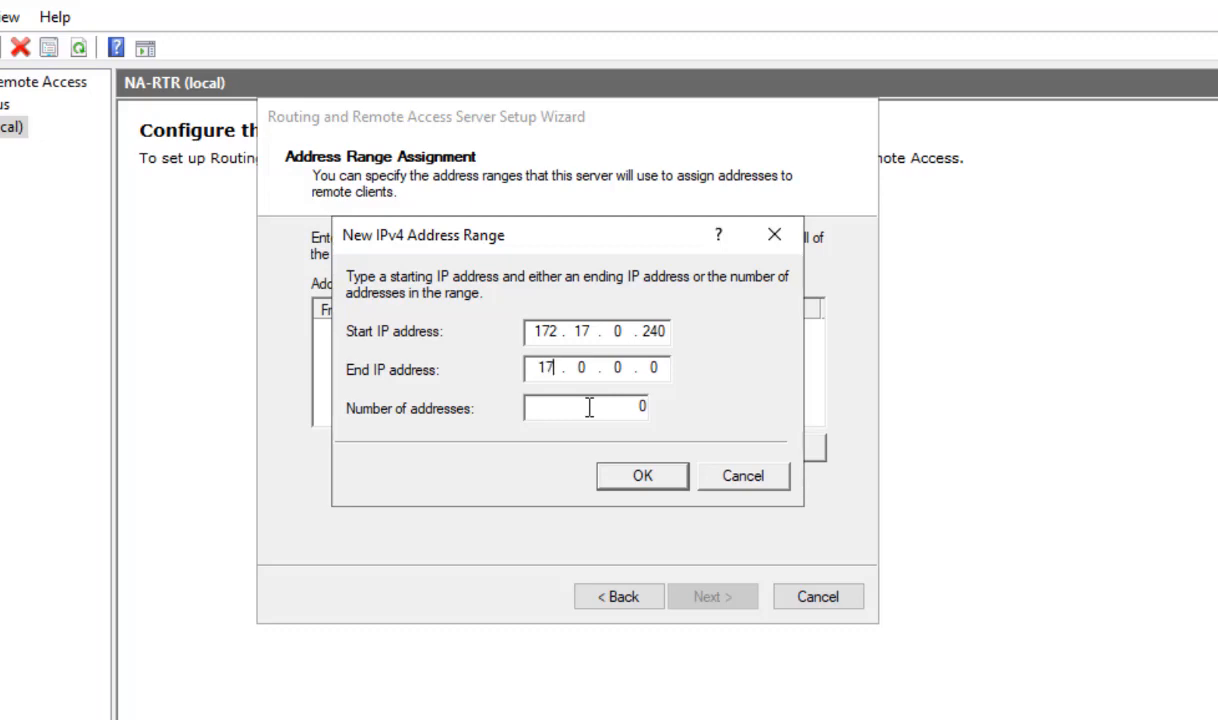
text(7 . 0 . 249)
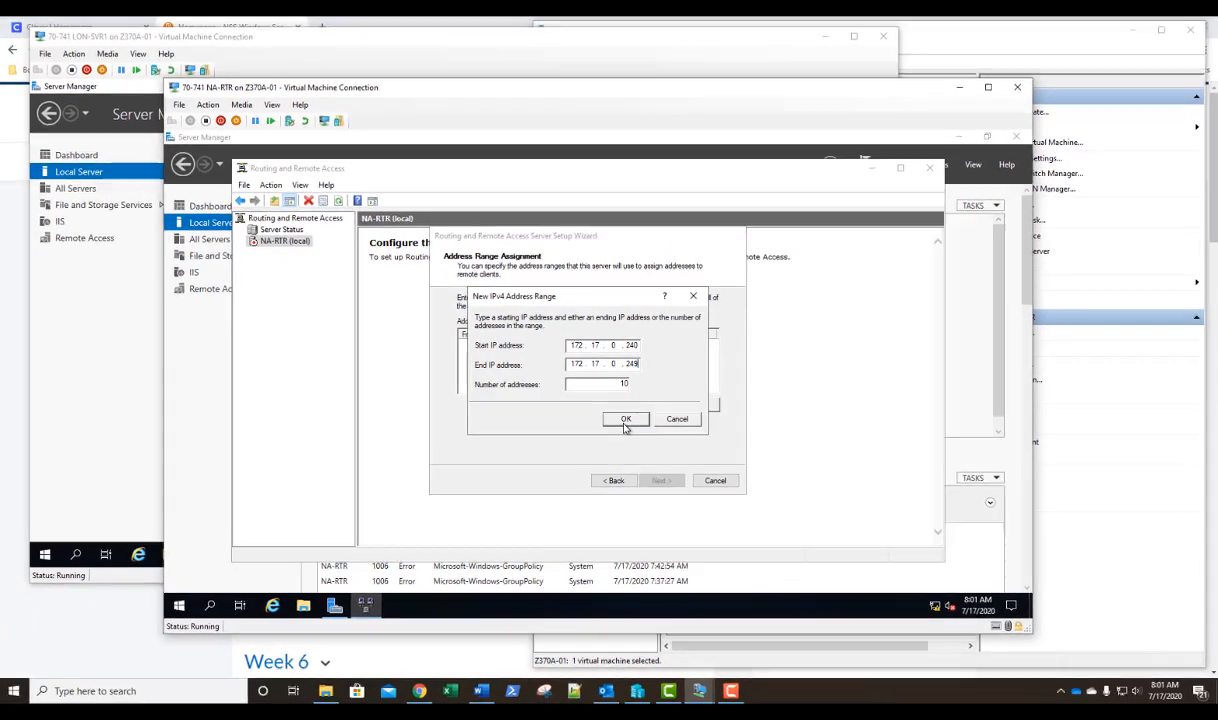
click(639, 480)
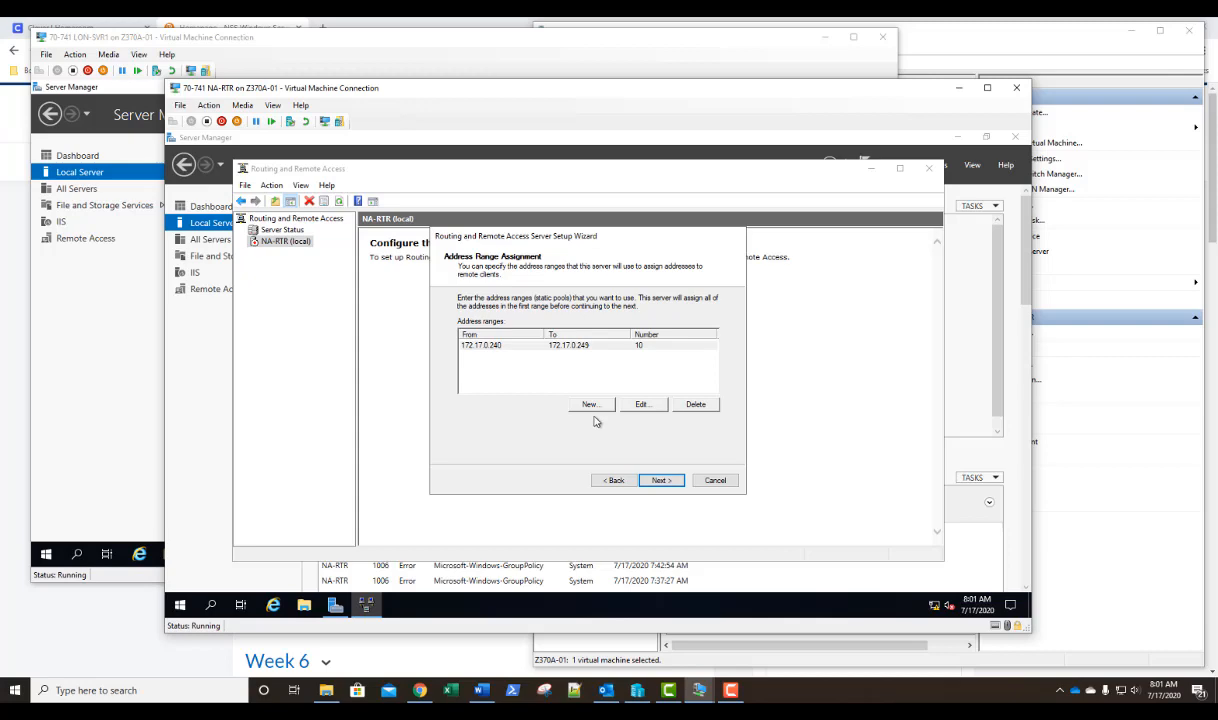
click(660, 481)
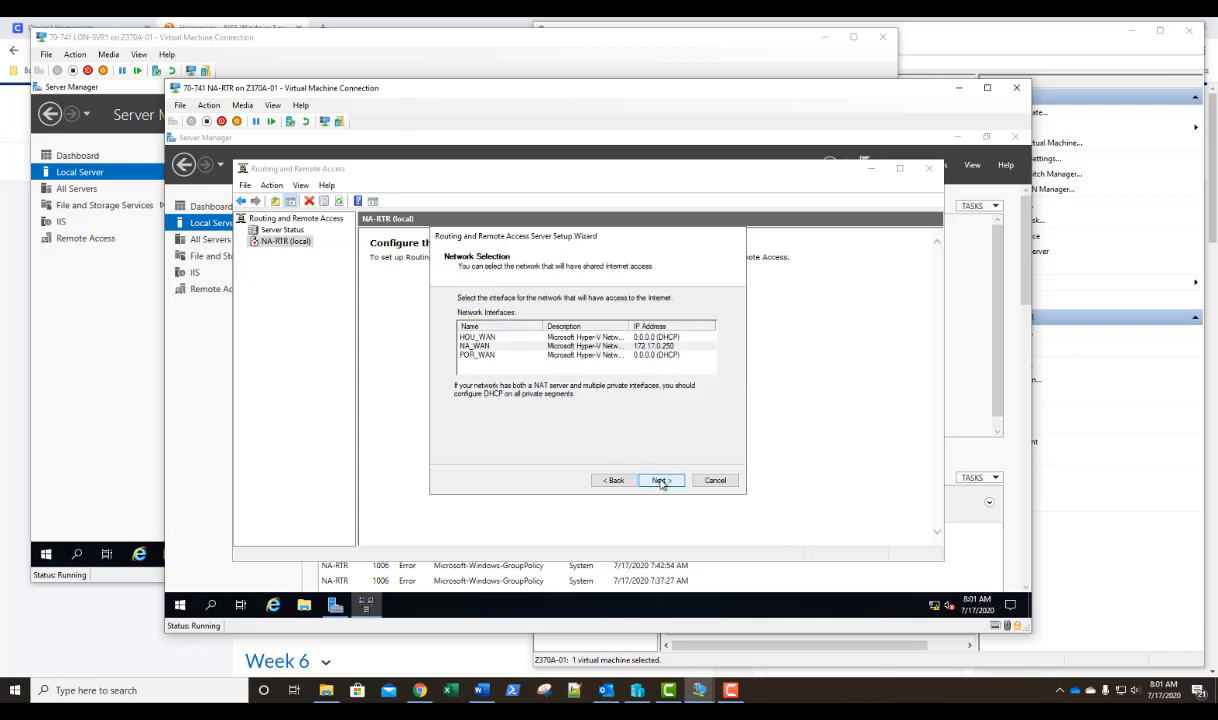
Select NA_WAN as the network with shared Internet access, enabling basic name and address services with the proposed address range.
click(512, 346)
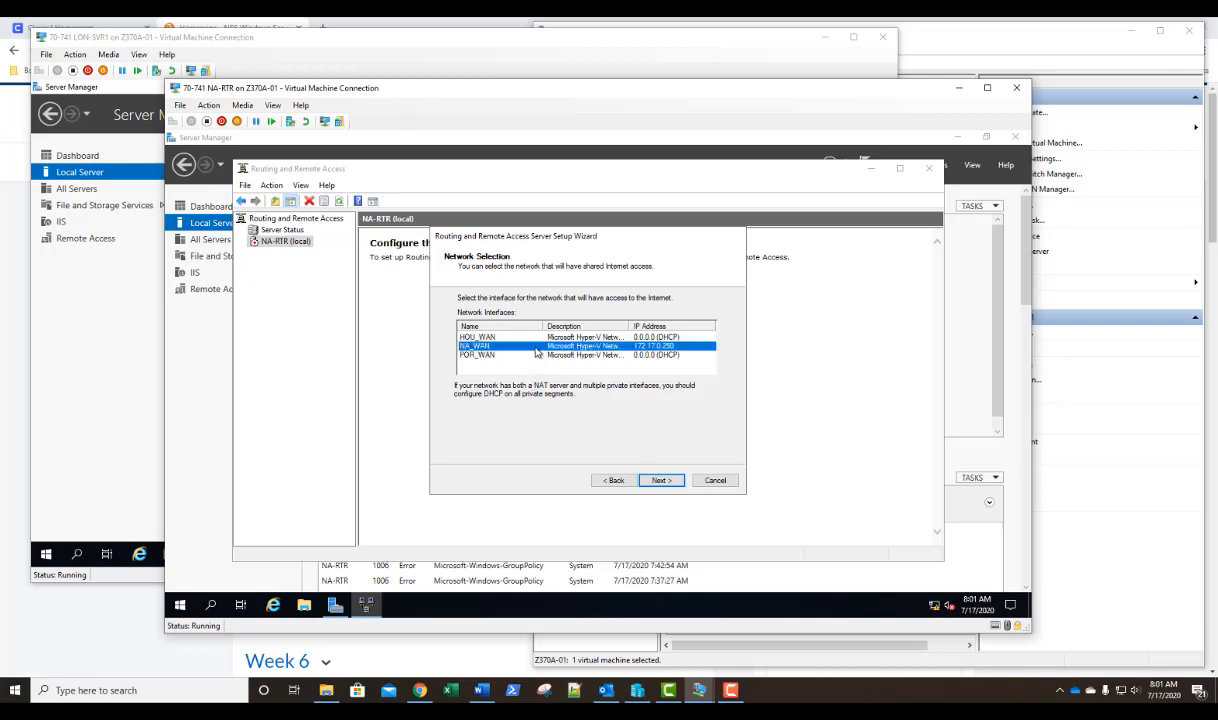
click(662, 481)
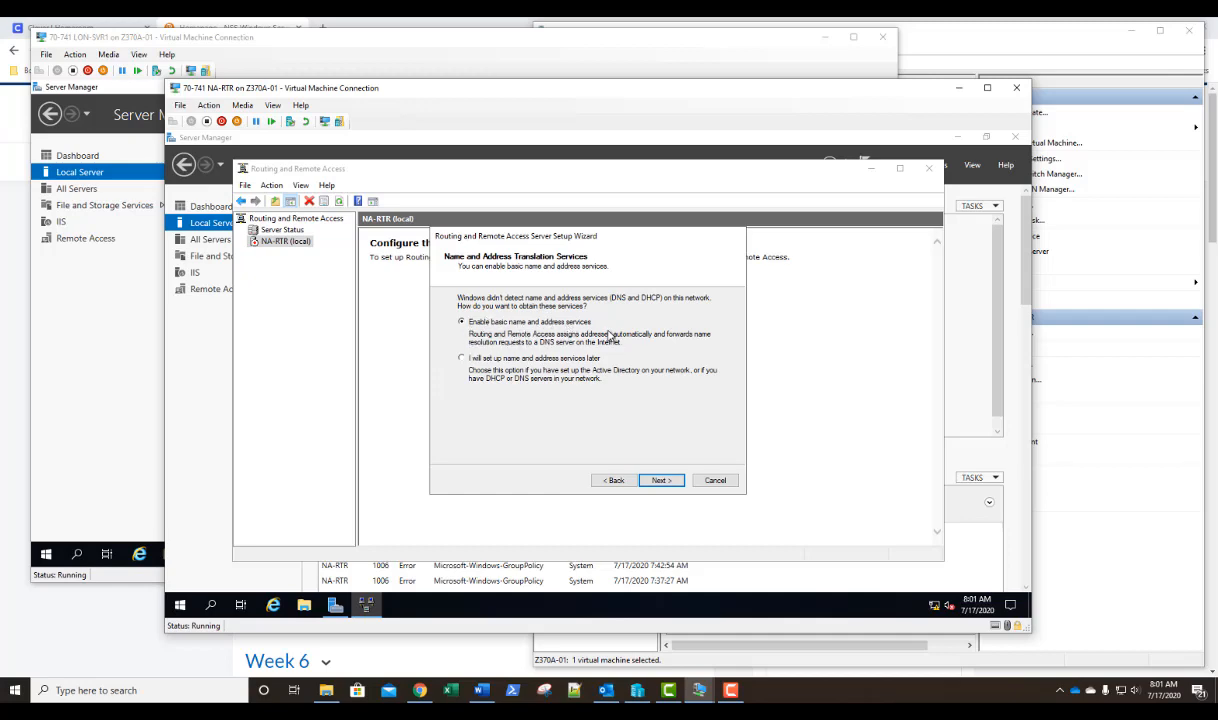
click(661, 481)
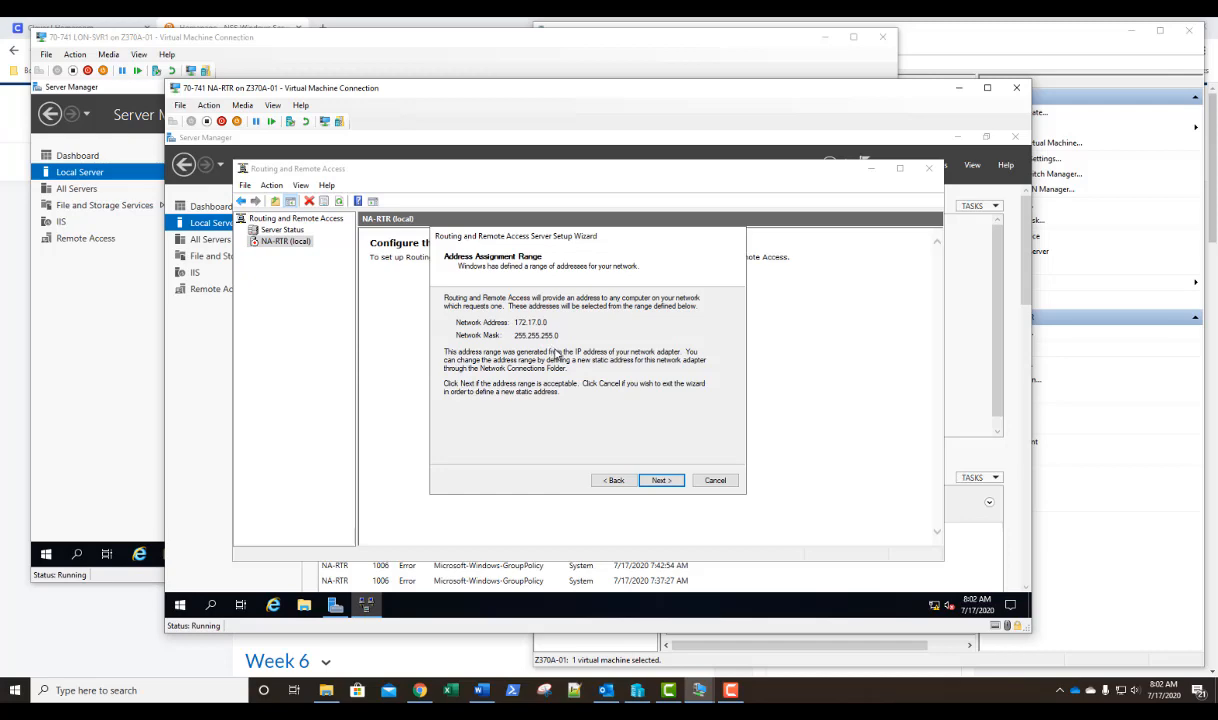
click(661, 481)
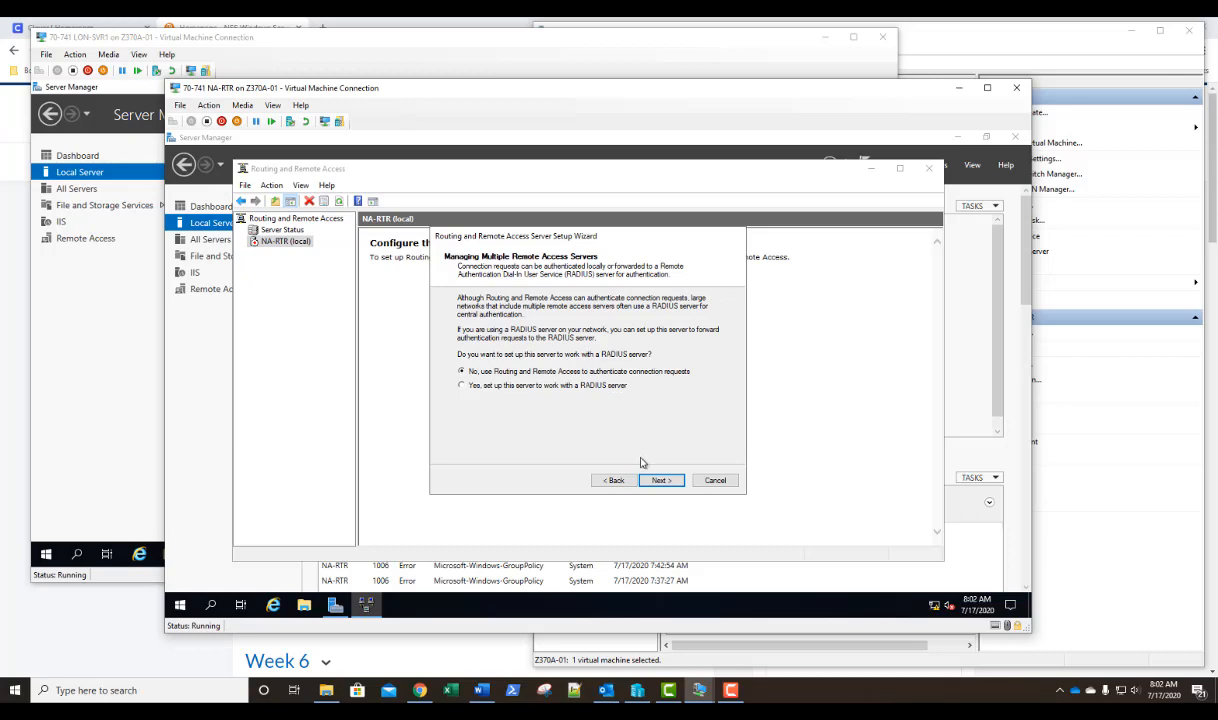
Keep Routing and Remote Access authentication without a RADIUS server, review the summary and finish the setup wizard.
click(662, 481)
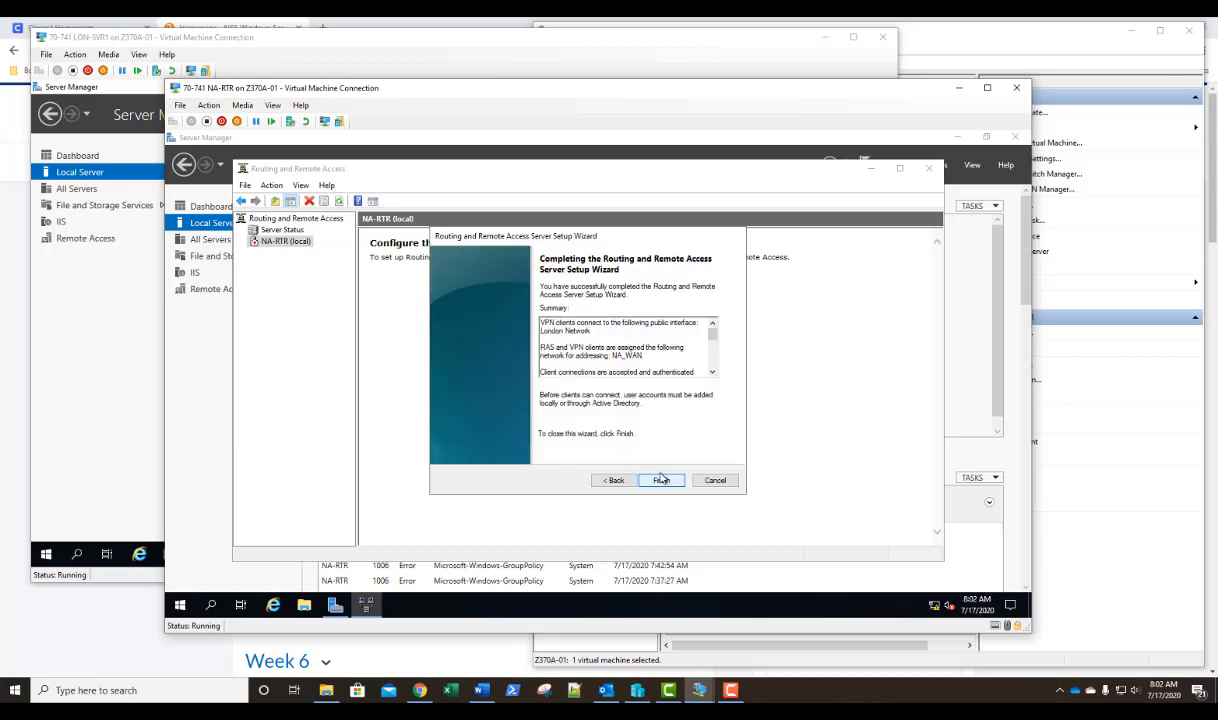
mouse_move(714, 342)
mouse_down()
mouse_move(716, 376)
mouse_move(715, 325)
mouse_move(716, 336)
mouse_up()
click(662, 481)
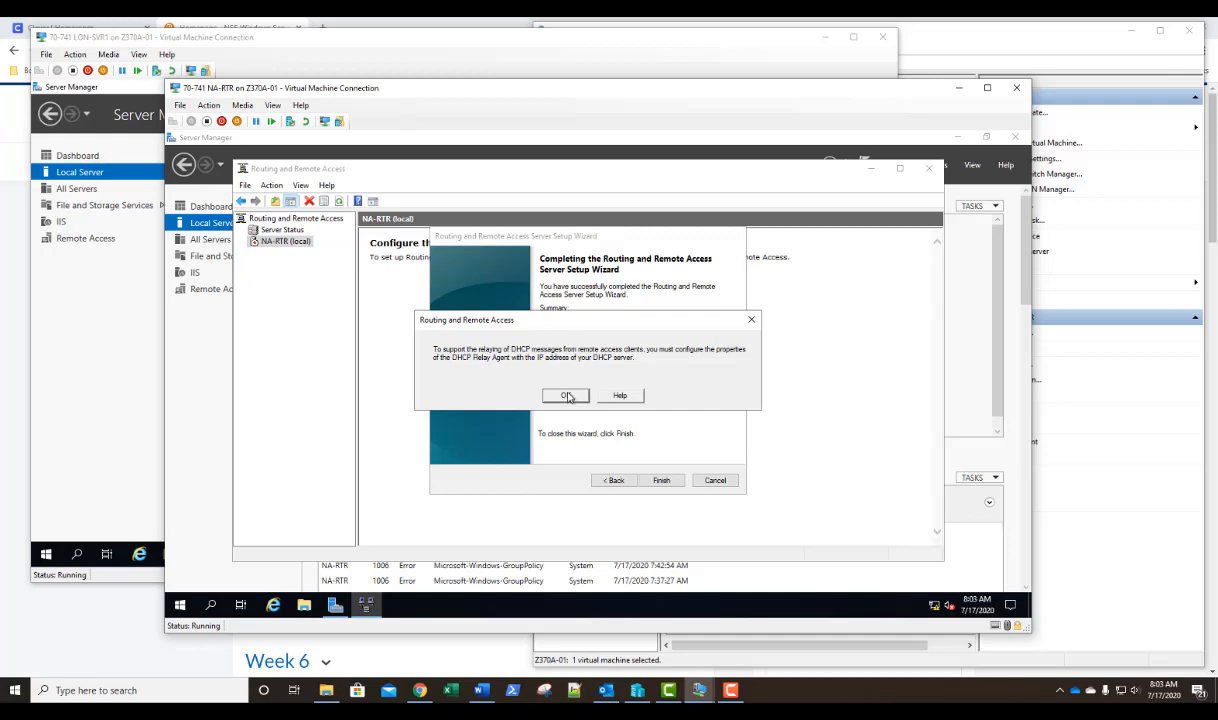
click(565, 396)
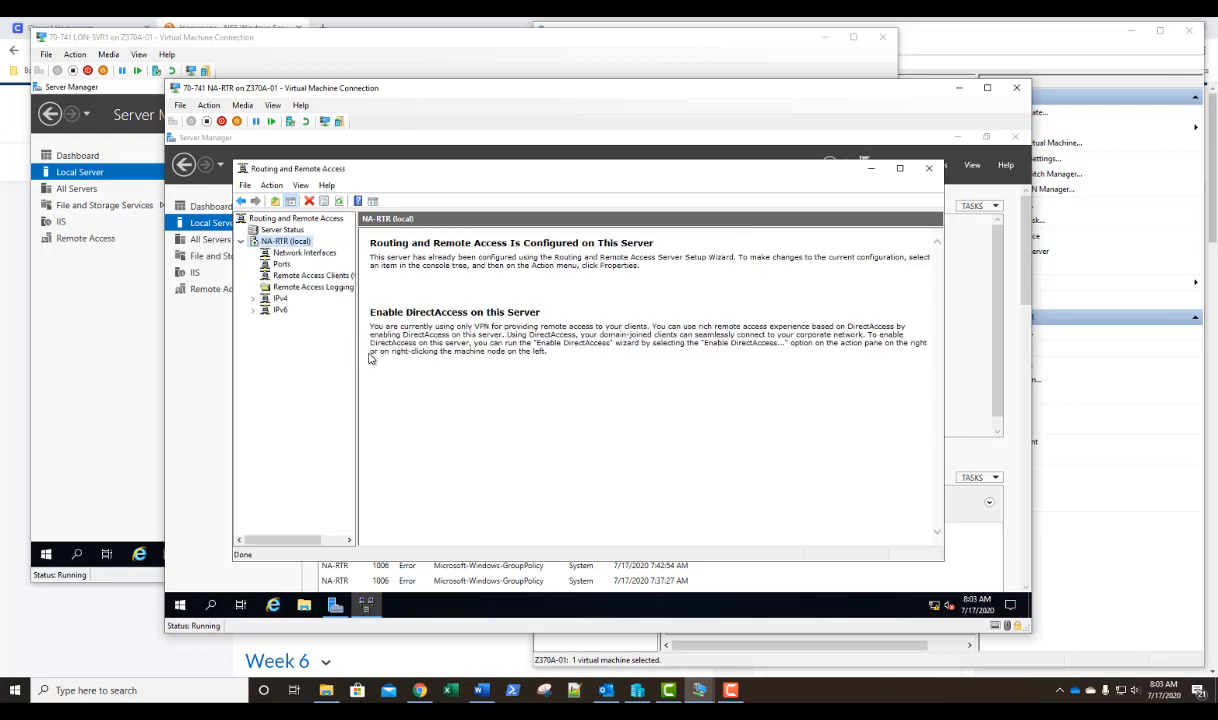
Review the IPv4 nodes and NA-RTR's general and security properties, including the custom IPsec policy option, discarding any changes.
click(253, 298)
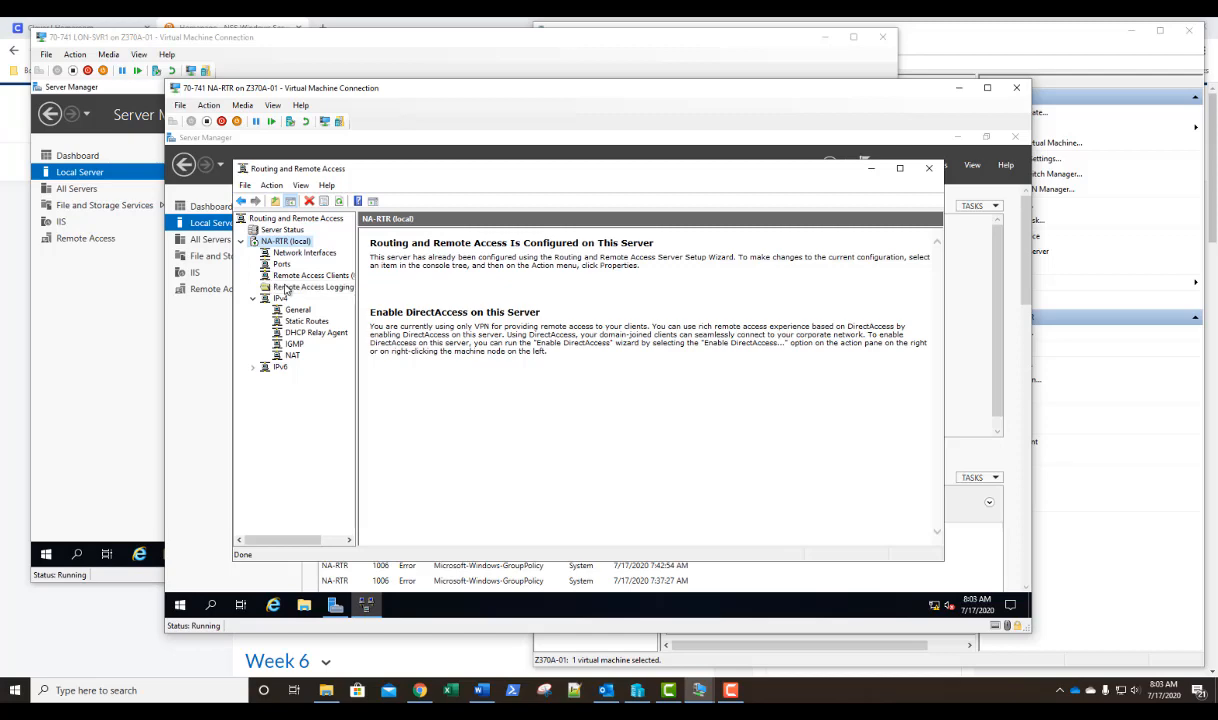
right_click(283, 246)
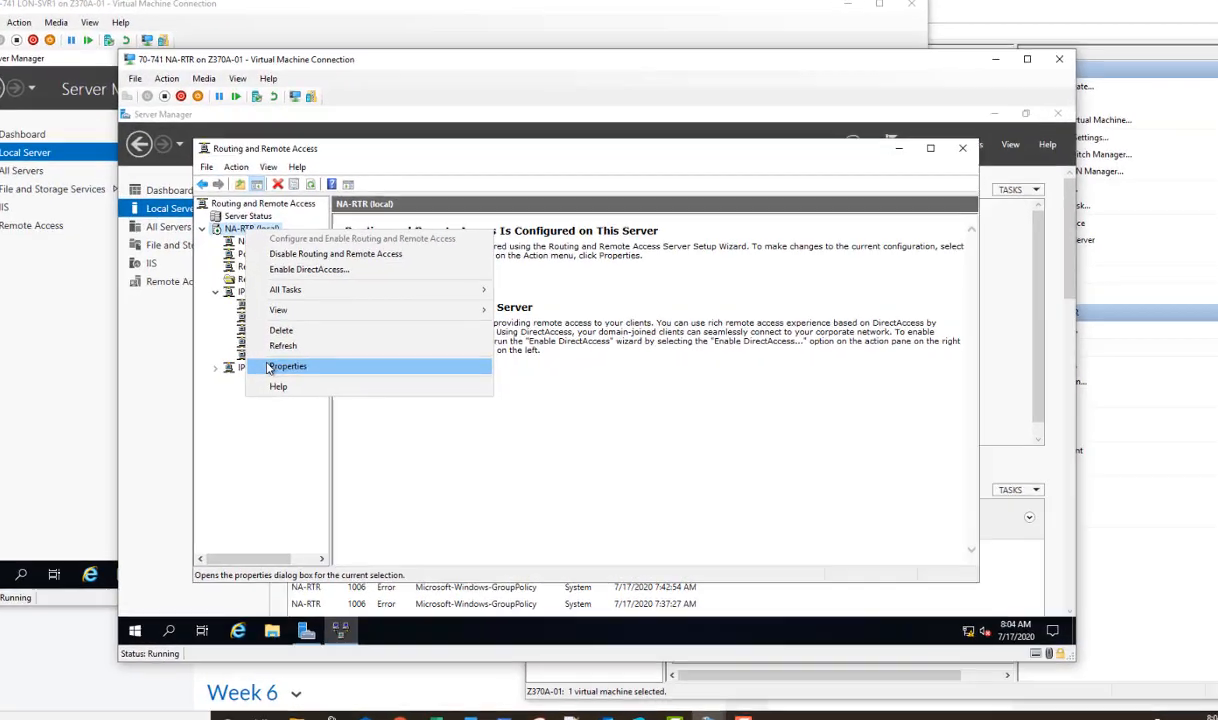
click(301, 367)
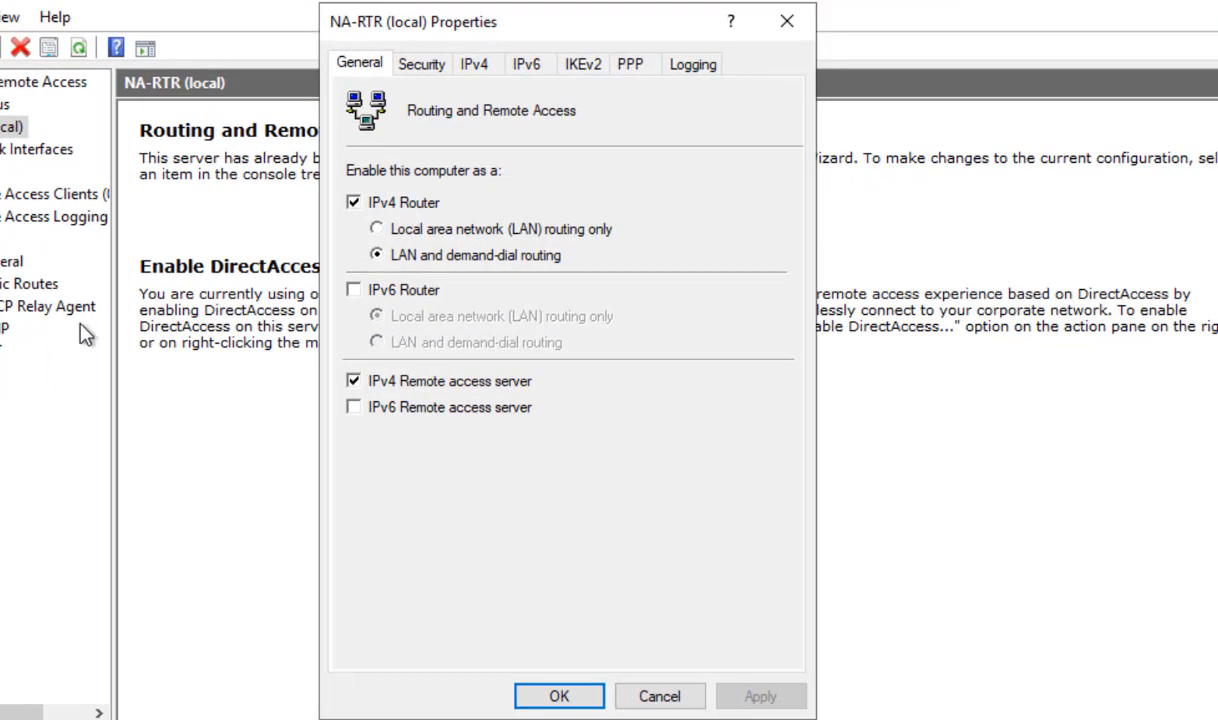
click(420, 65)
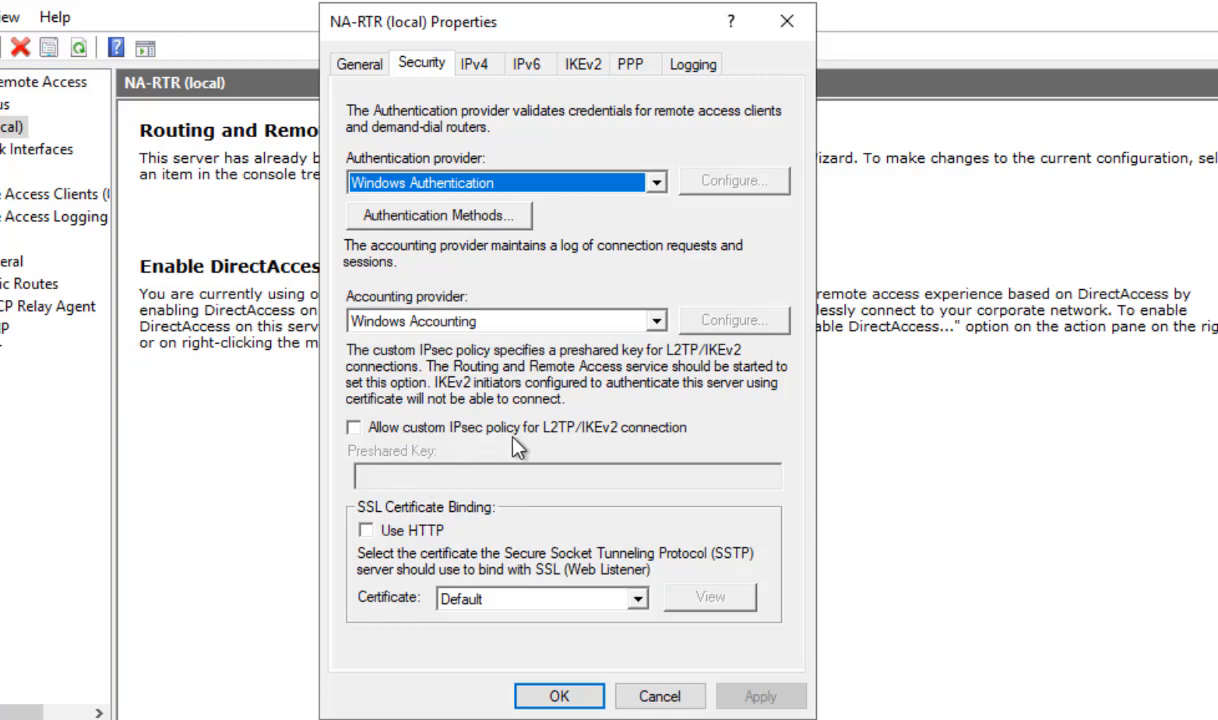
click(355, 429)
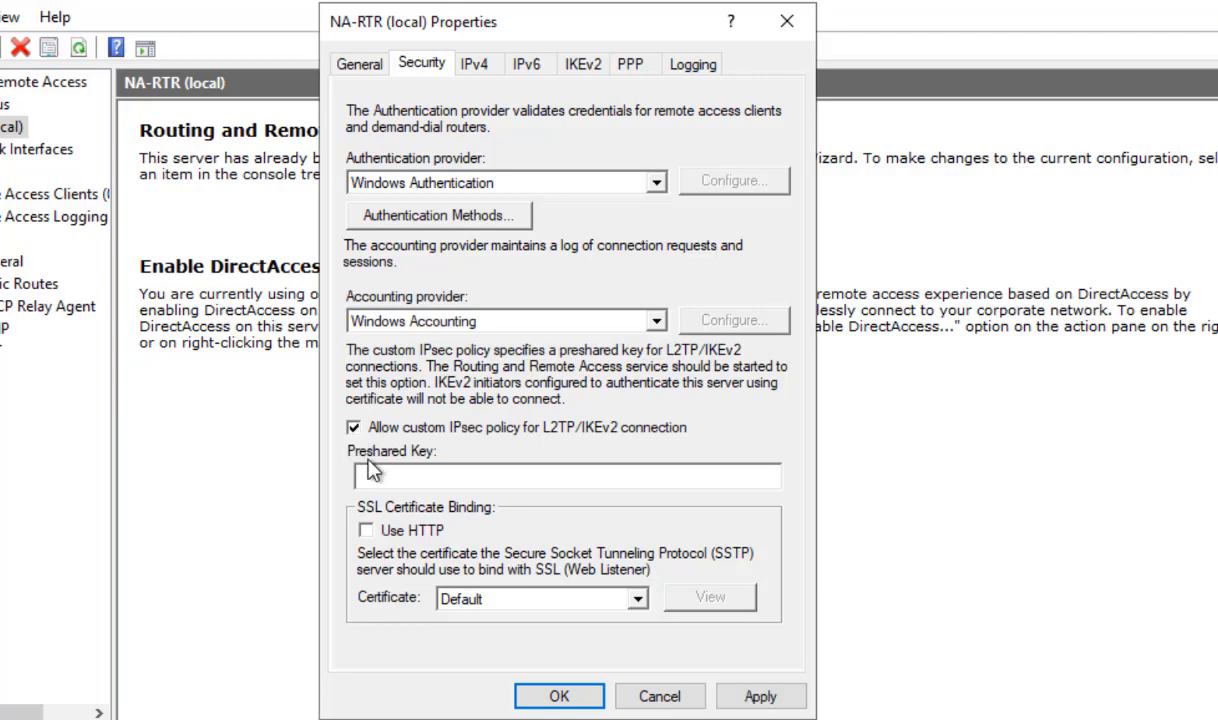
click(354, 428)
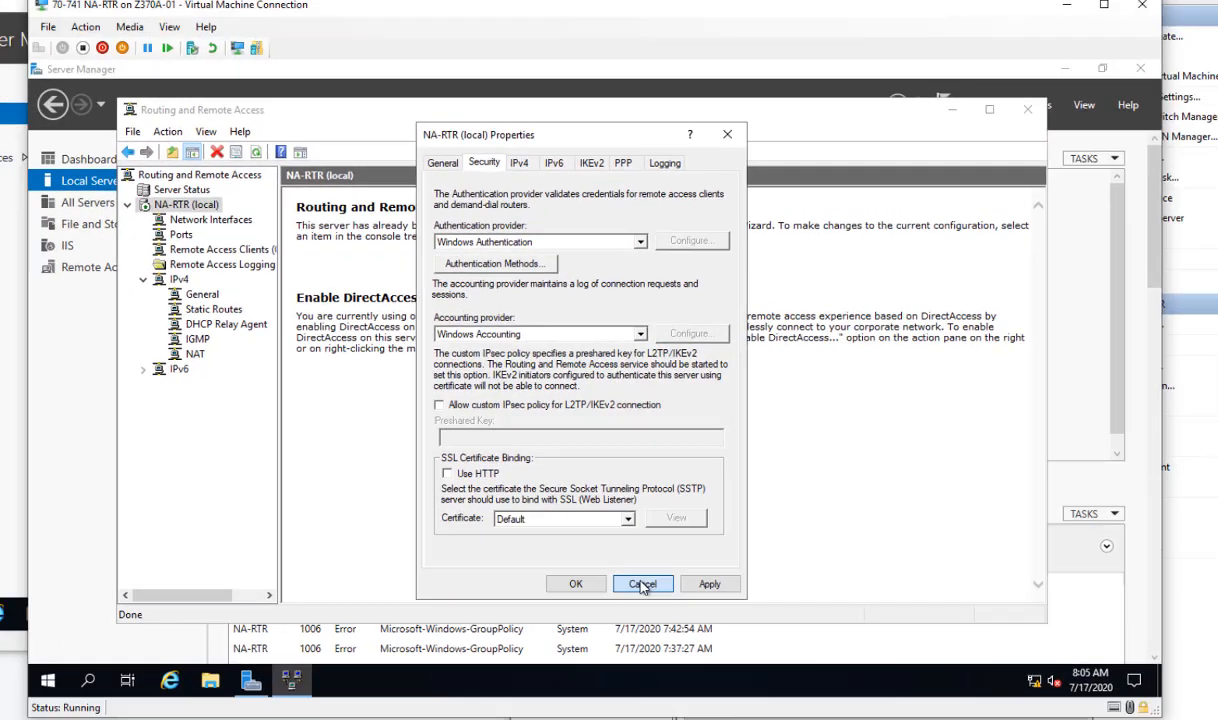
click(660, 697)
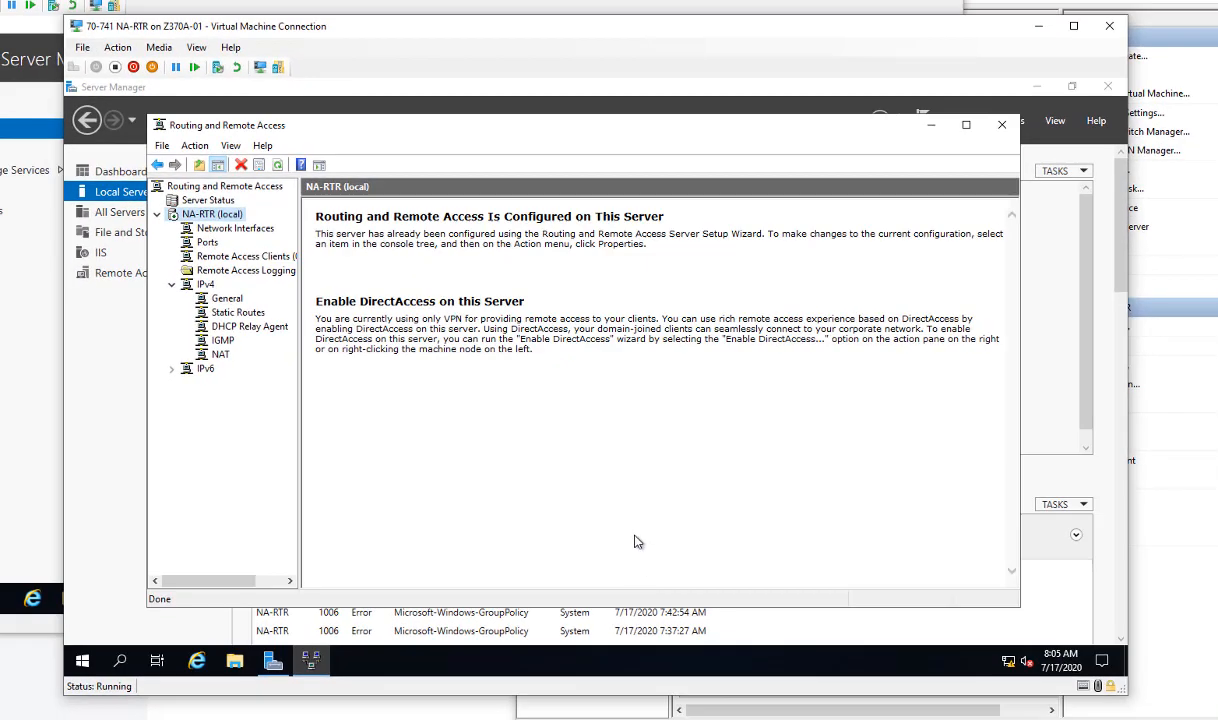
Review the WAN Miniport devices in the Ports properties and close the Routing and Remote Access console.
right_click(205, 243)
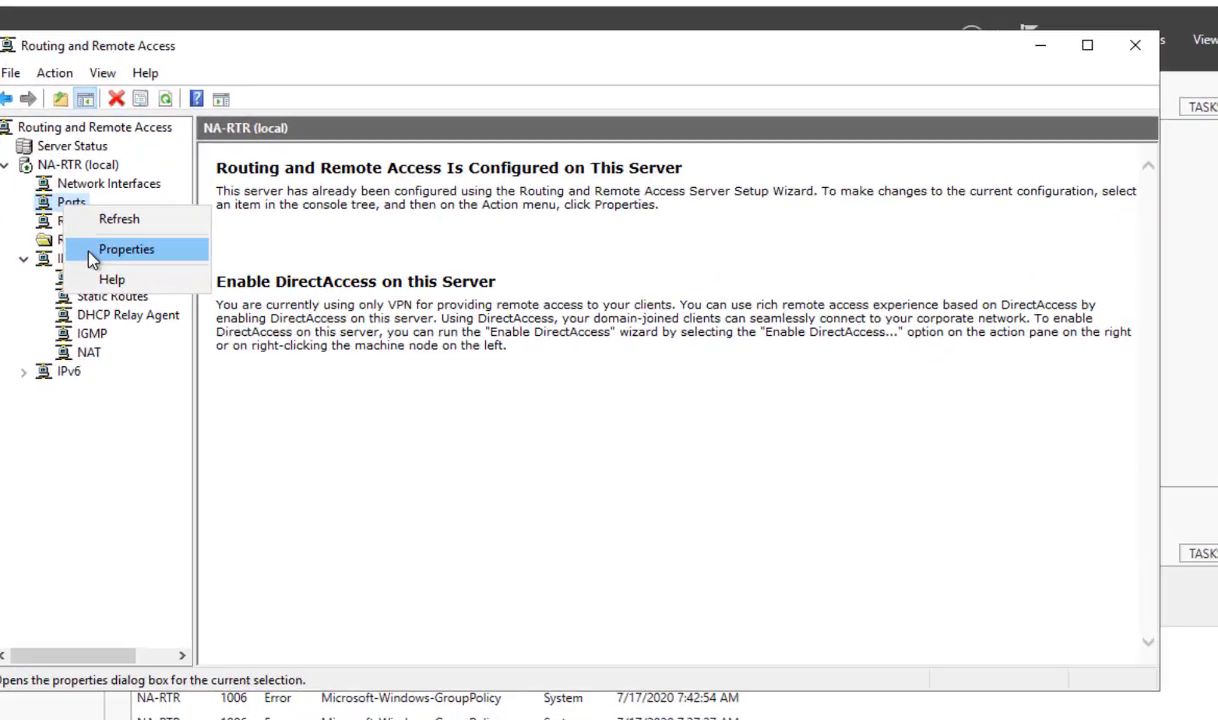
click(225, 280)
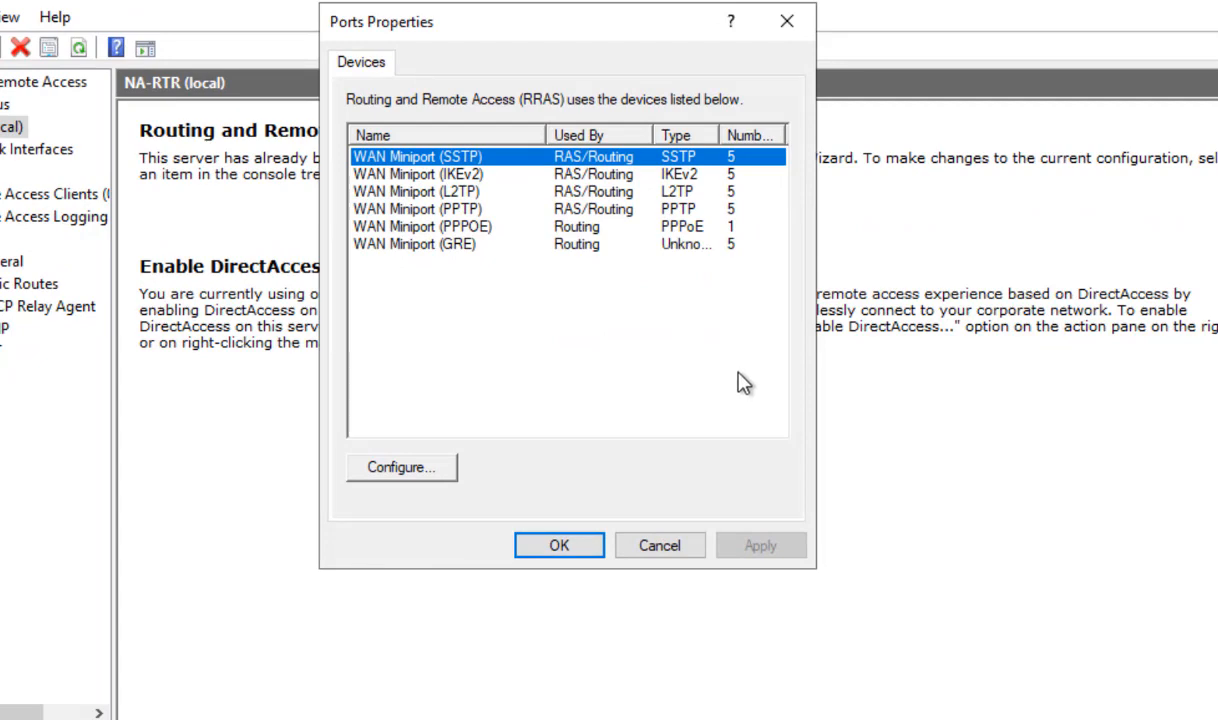
click(491, 178)
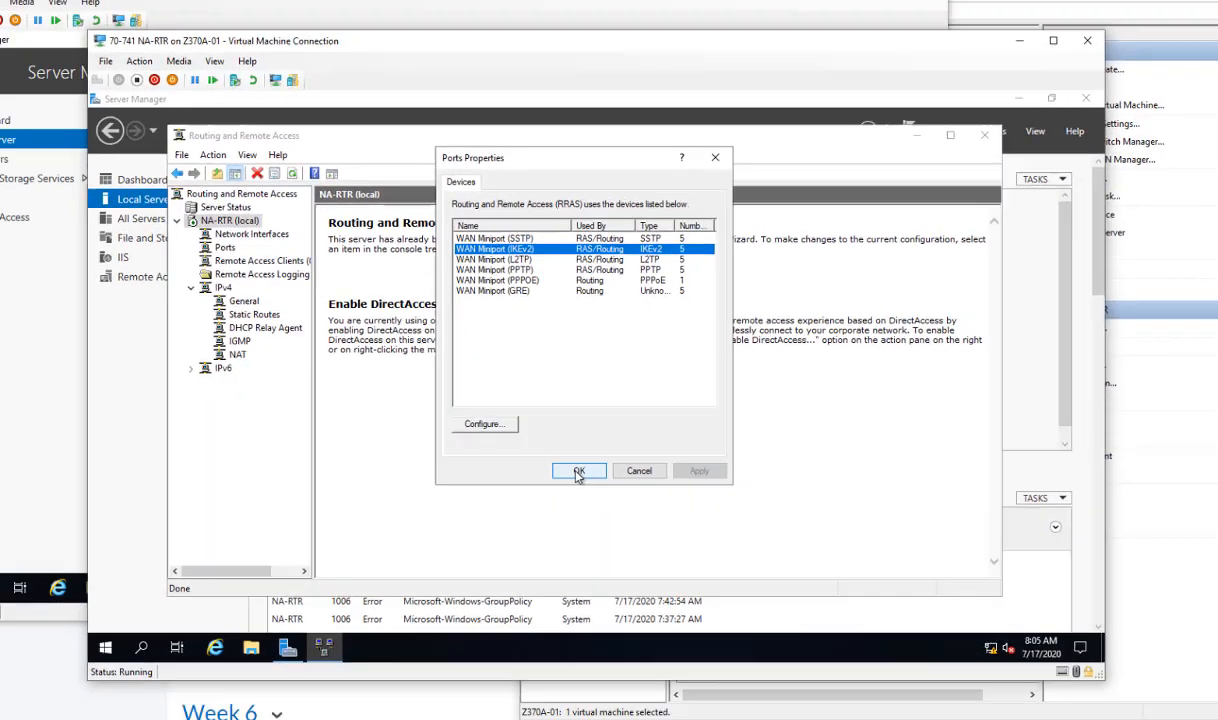
click(562, 546)
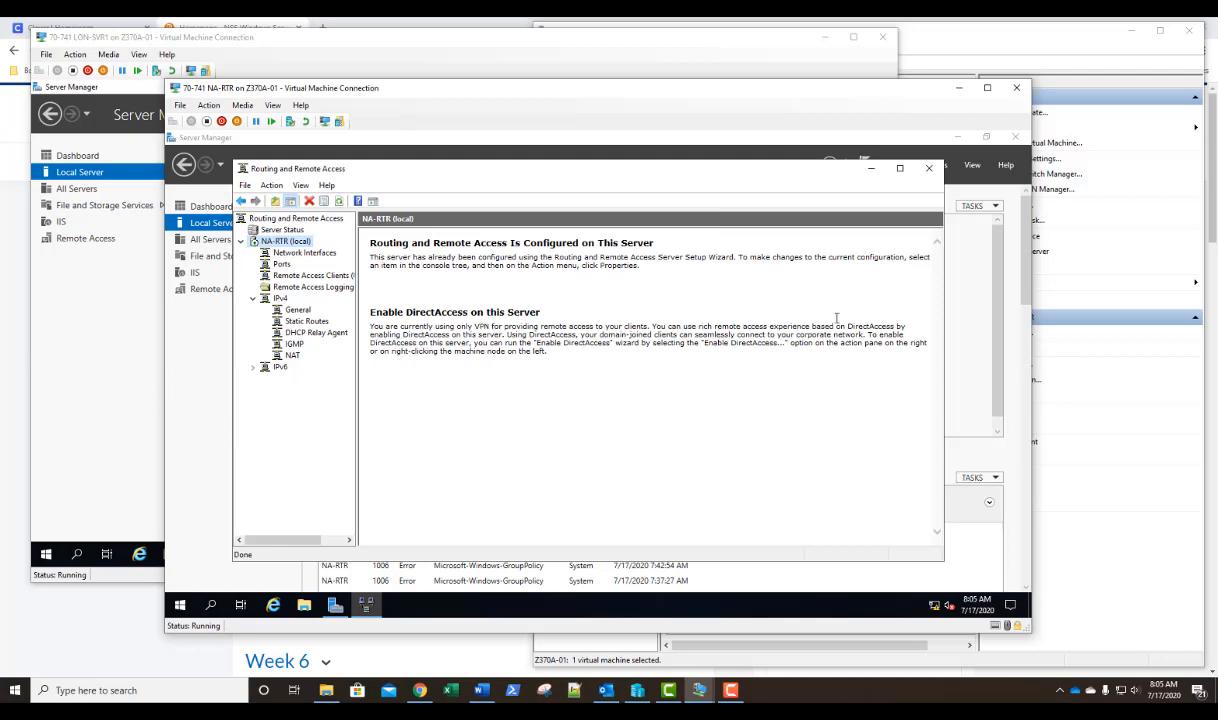
click(928, 168)
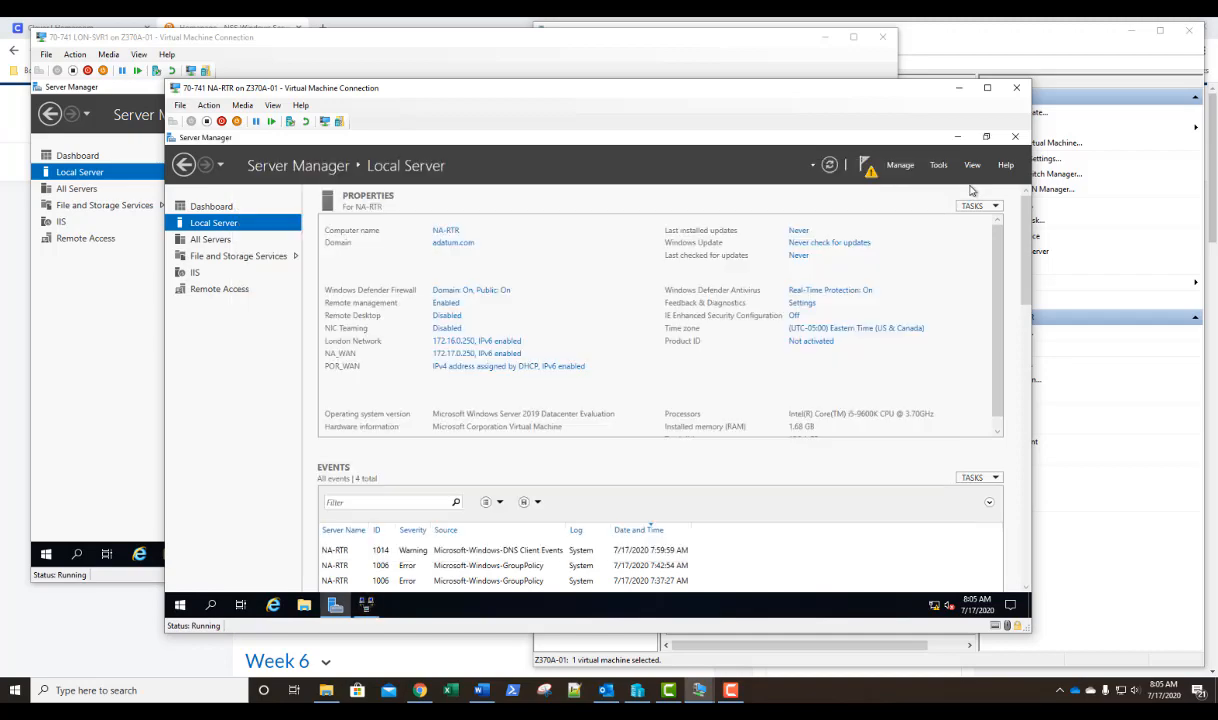
In Computer Management, set the local Administrator account's dial-in permission to Control access through NPS Network Policy and apply it.
click(938, 165)
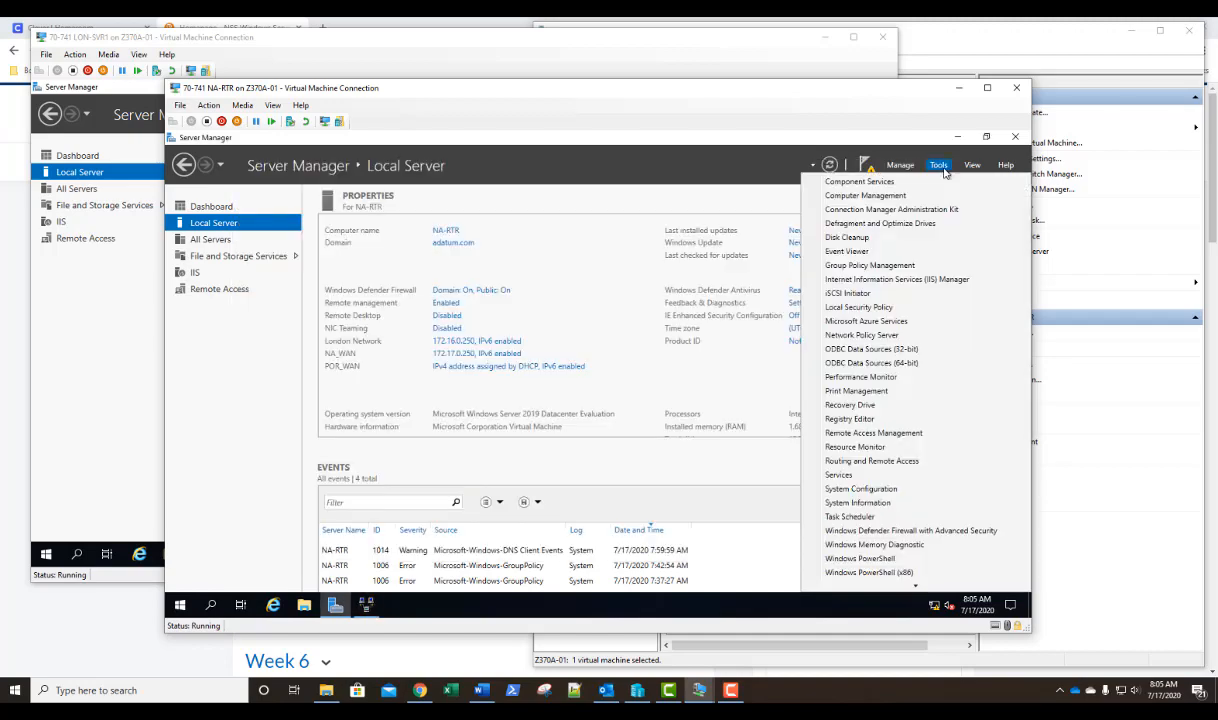
click(893, 198)
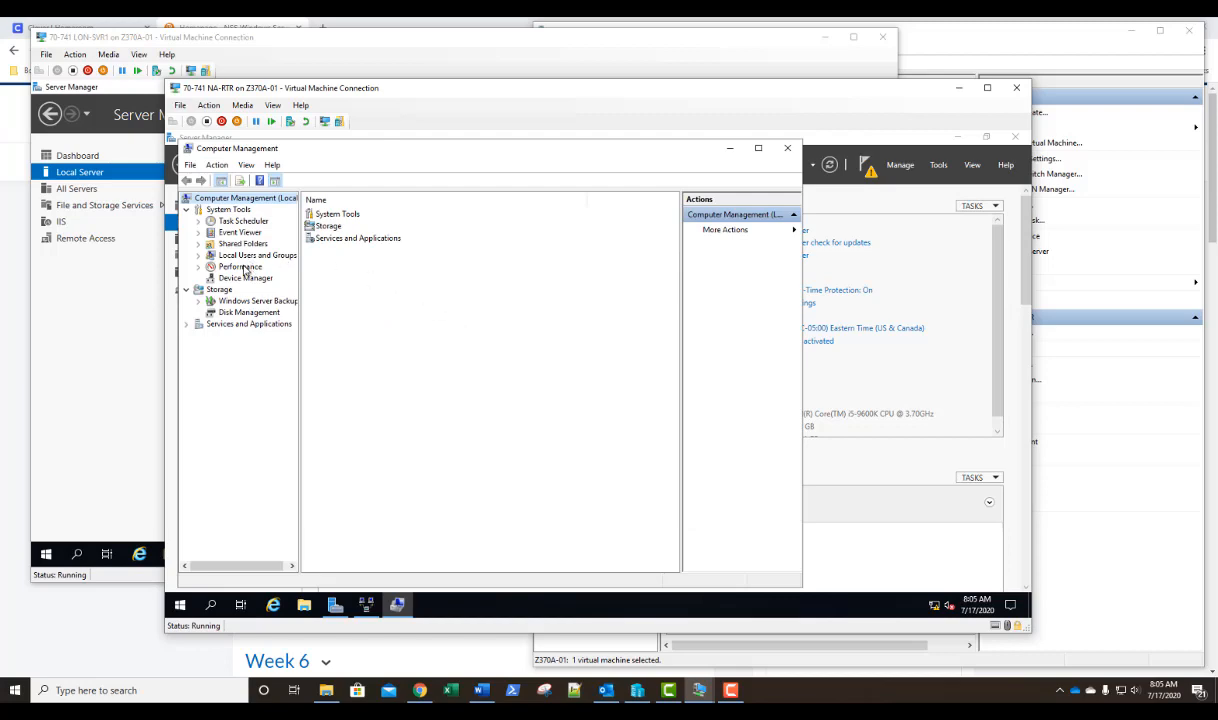
click(199, 256)
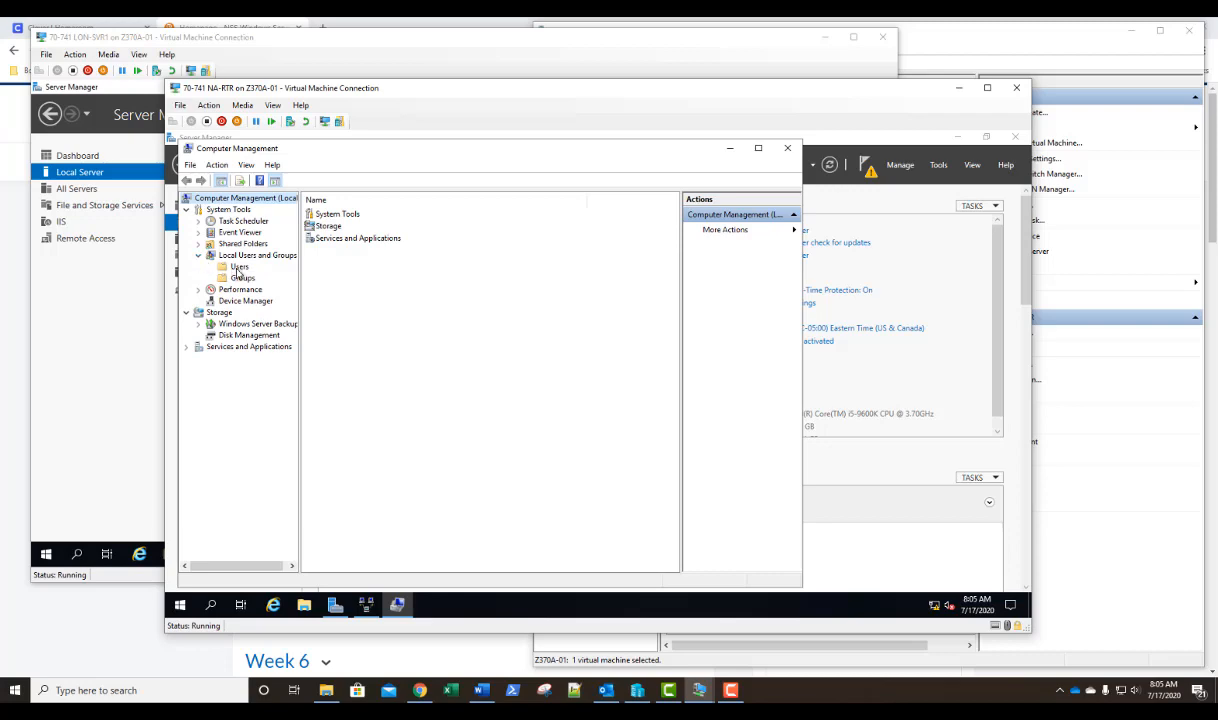
click(232, 265)
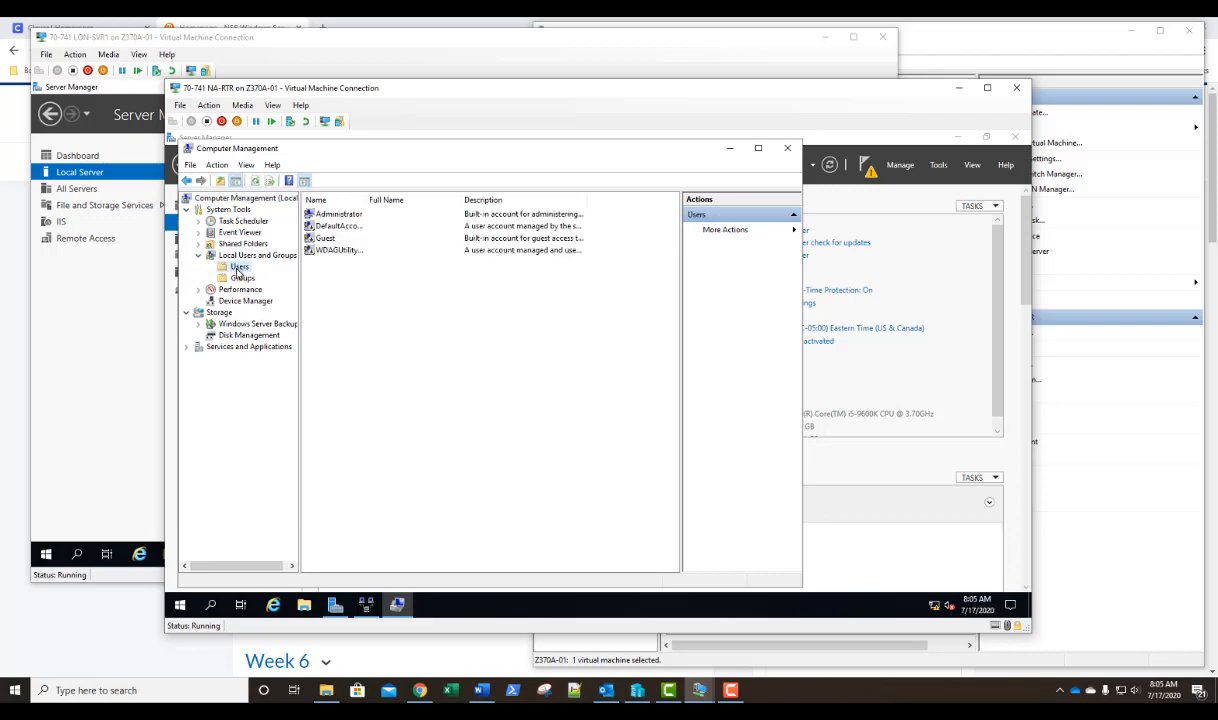
double_click(338, 214)
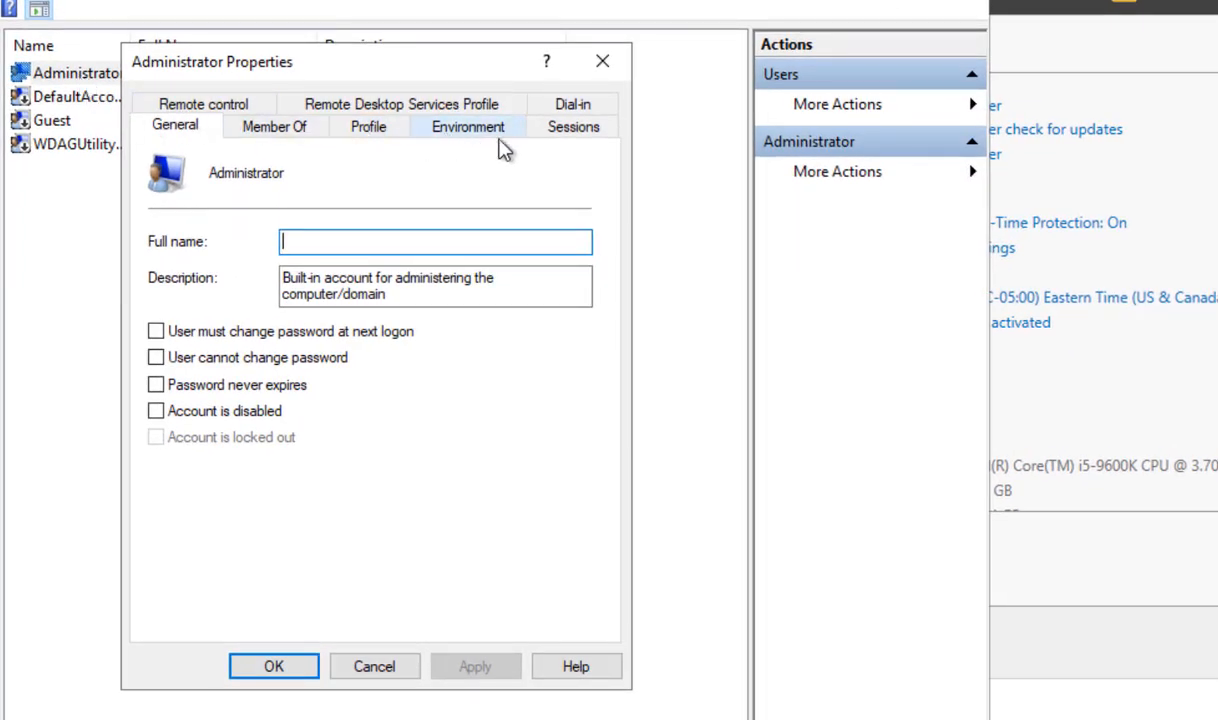
click(566, 105)
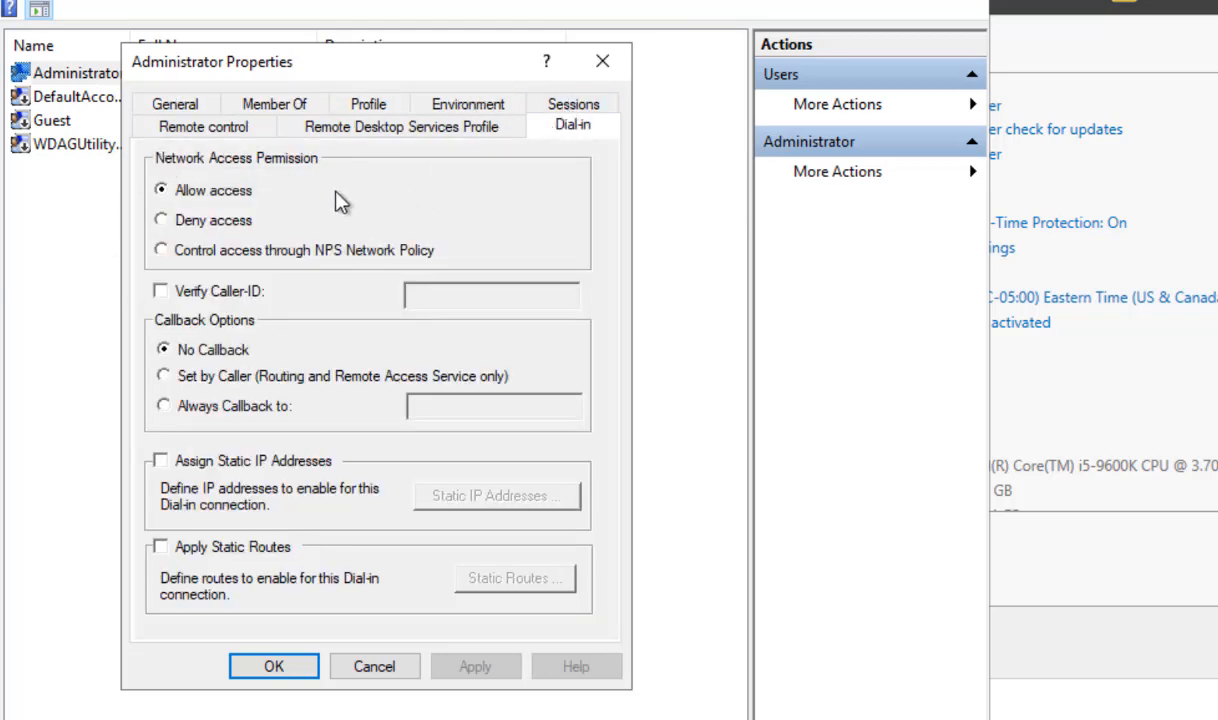
click(162, 251)
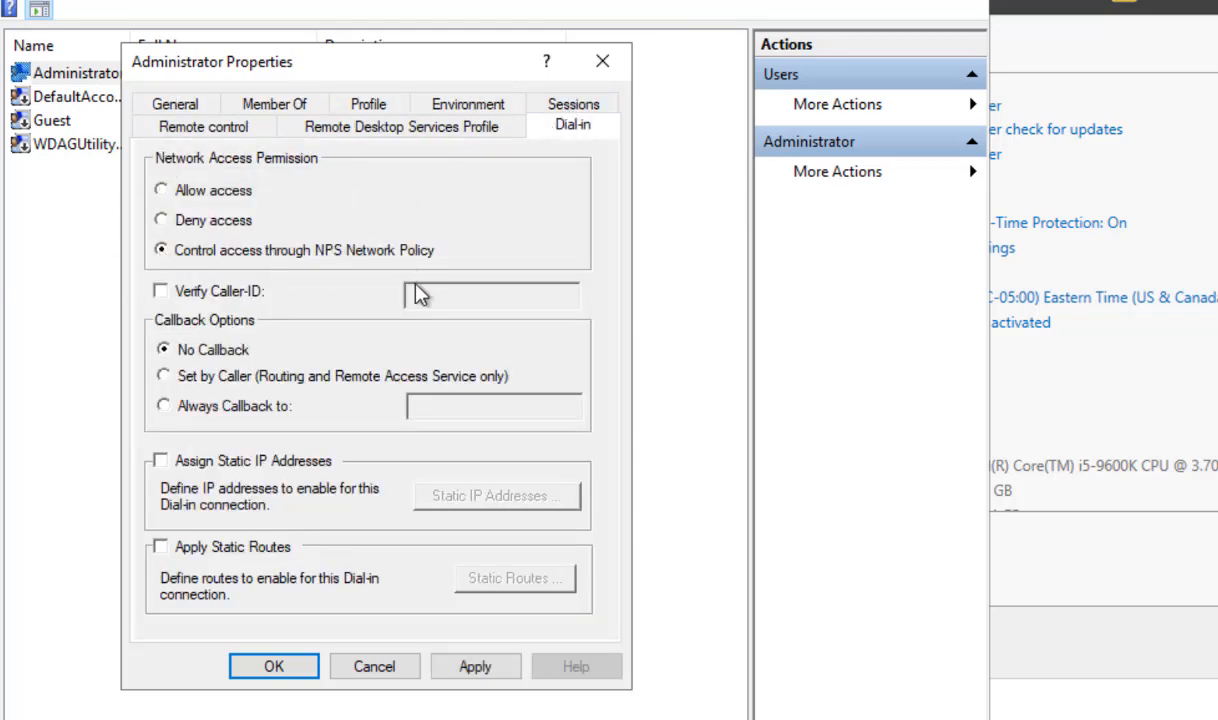
click(482, 667)
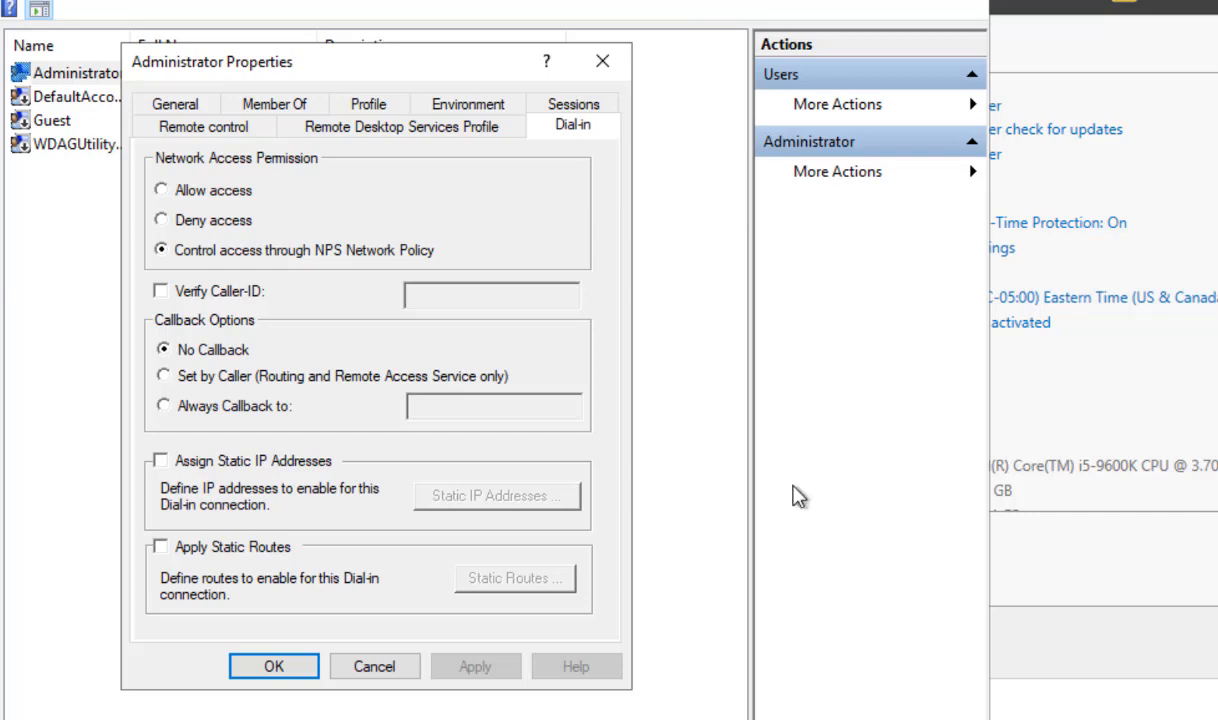
Set the Administrator account's network access permission to Allow access, apply it and close the account properties.
click(162, 191)
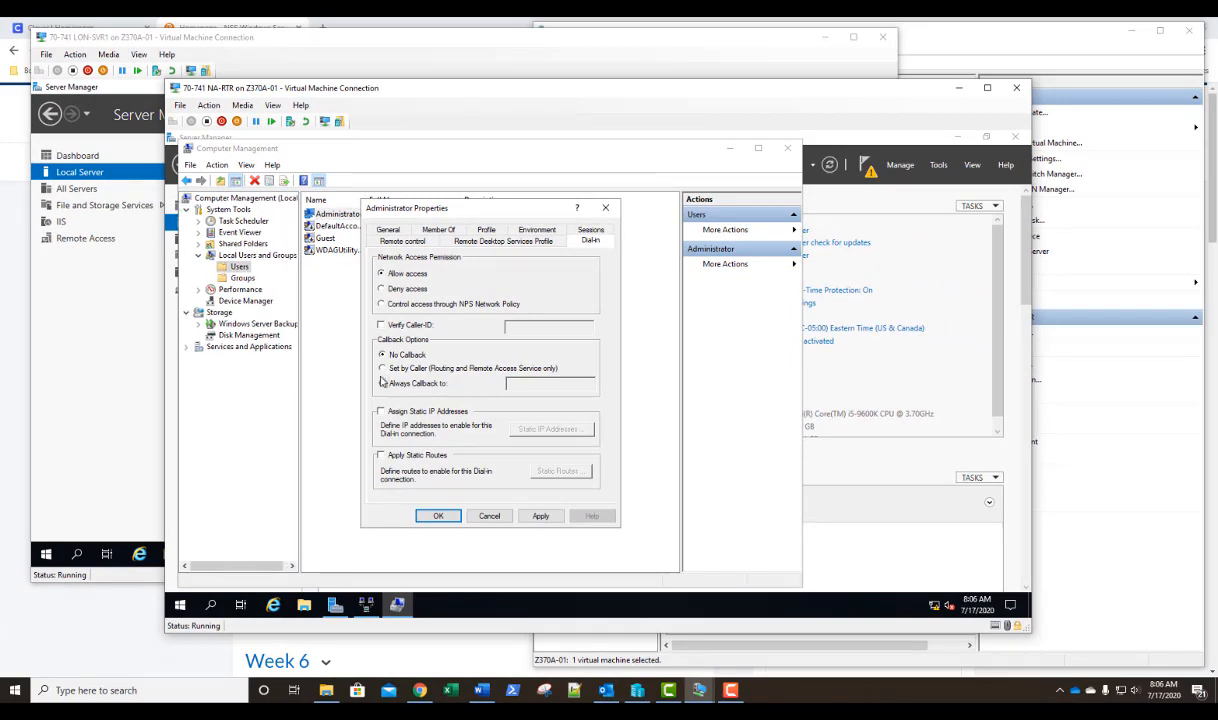
click(540, 516)
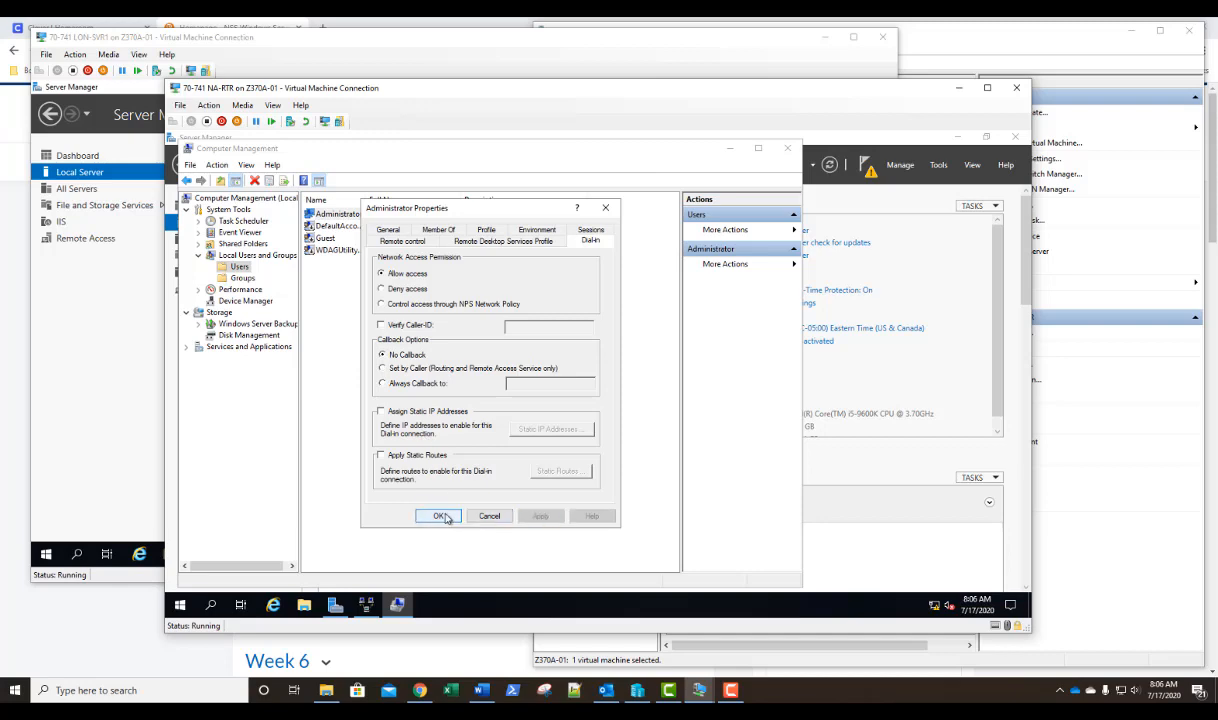
click(441, 516)
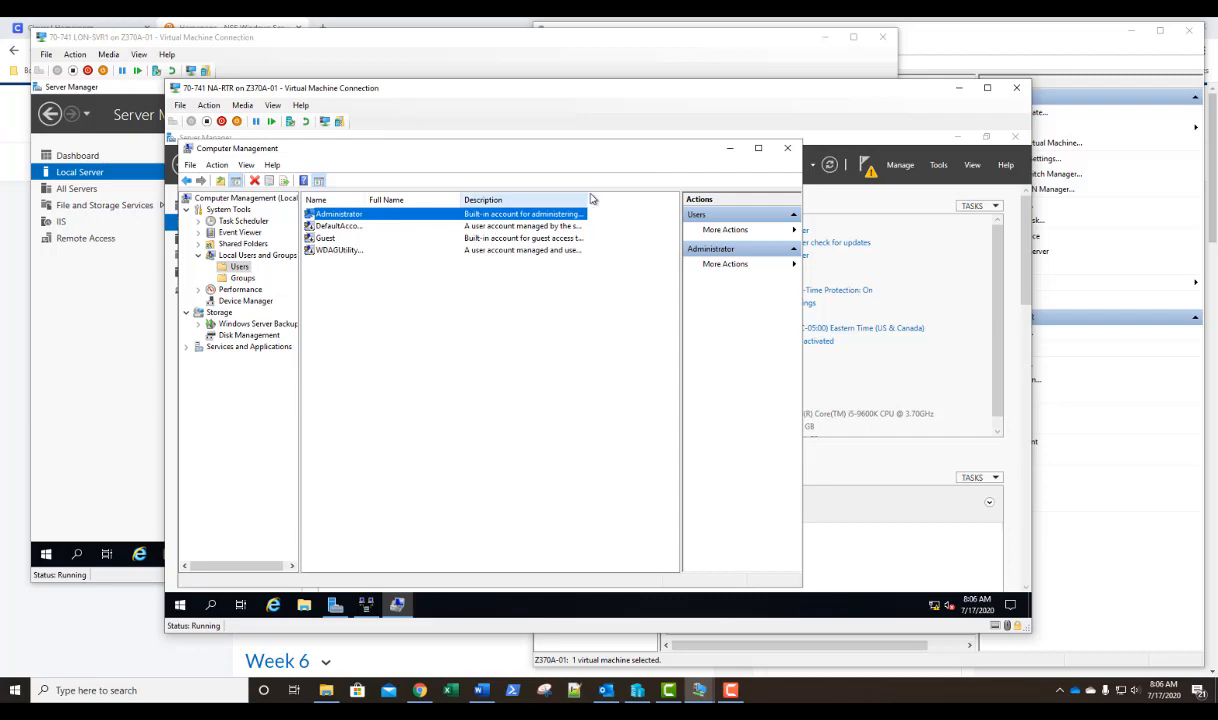
Close Computer Management and the other window still open on NA-RTR, leaving Server Manager.
click(787, 152)
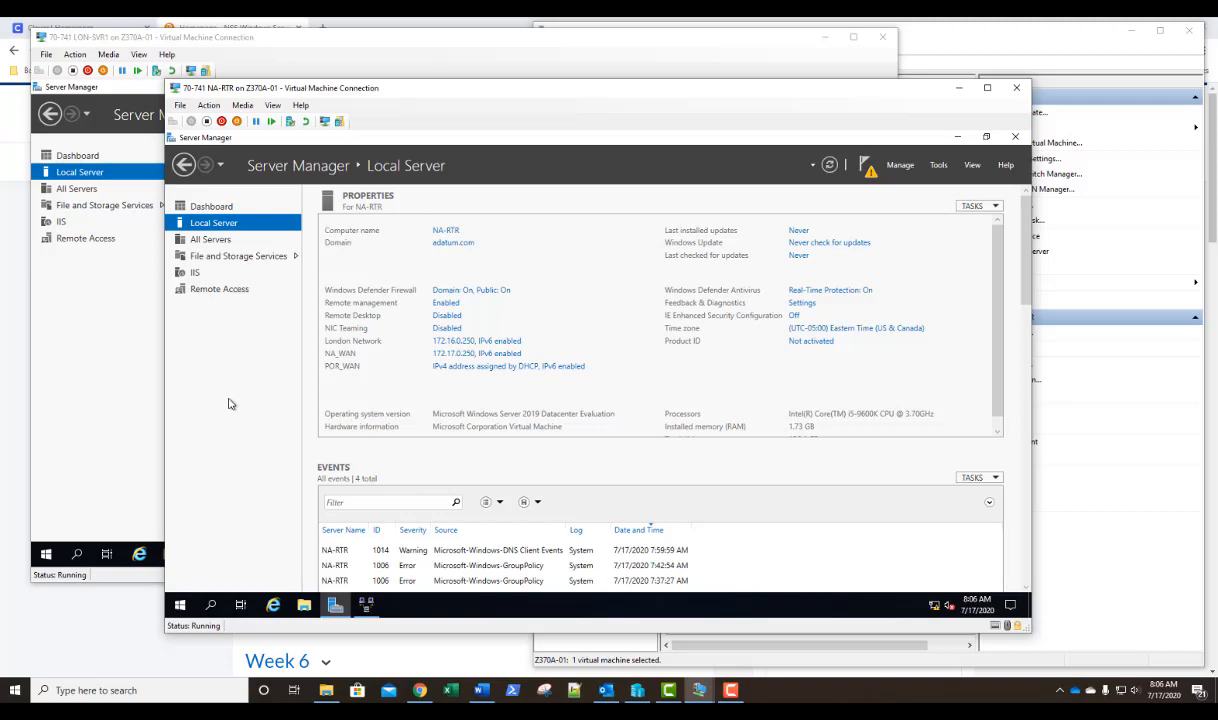
click(366, 605)
click(931, 171)
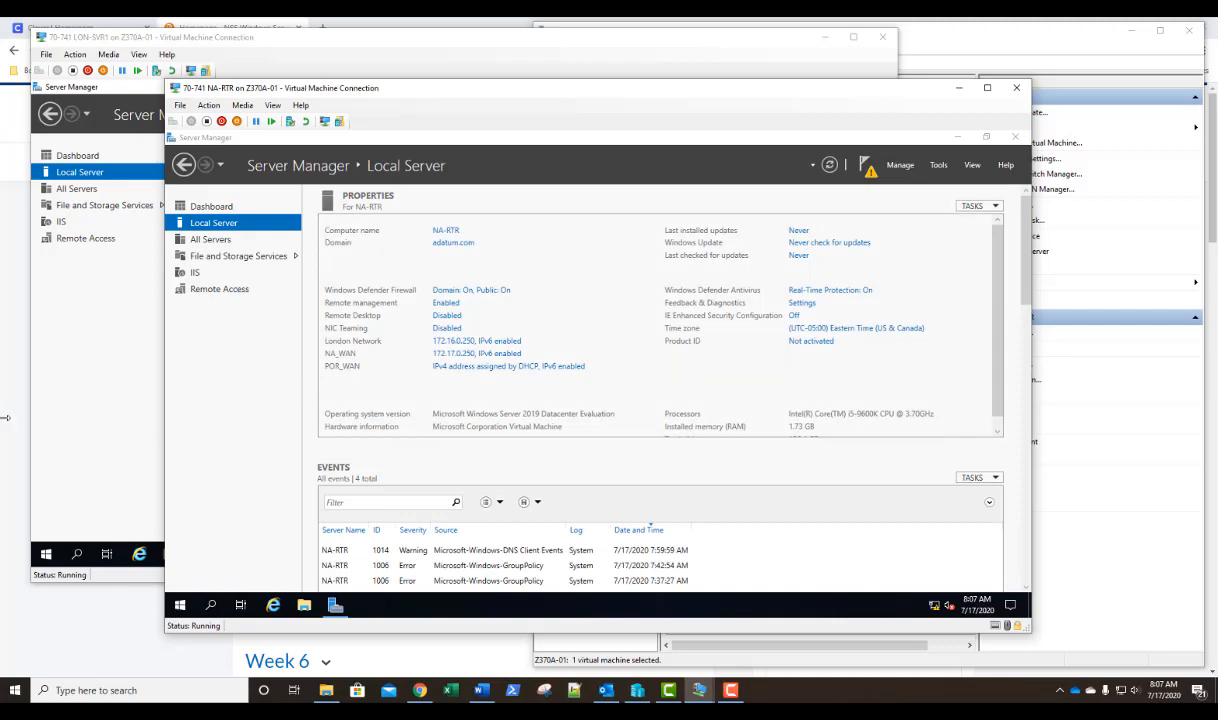
Switch to the LON-SVR1 virtual machine and open the Network and Sharing Center from Control Panel.
click(390, 43)
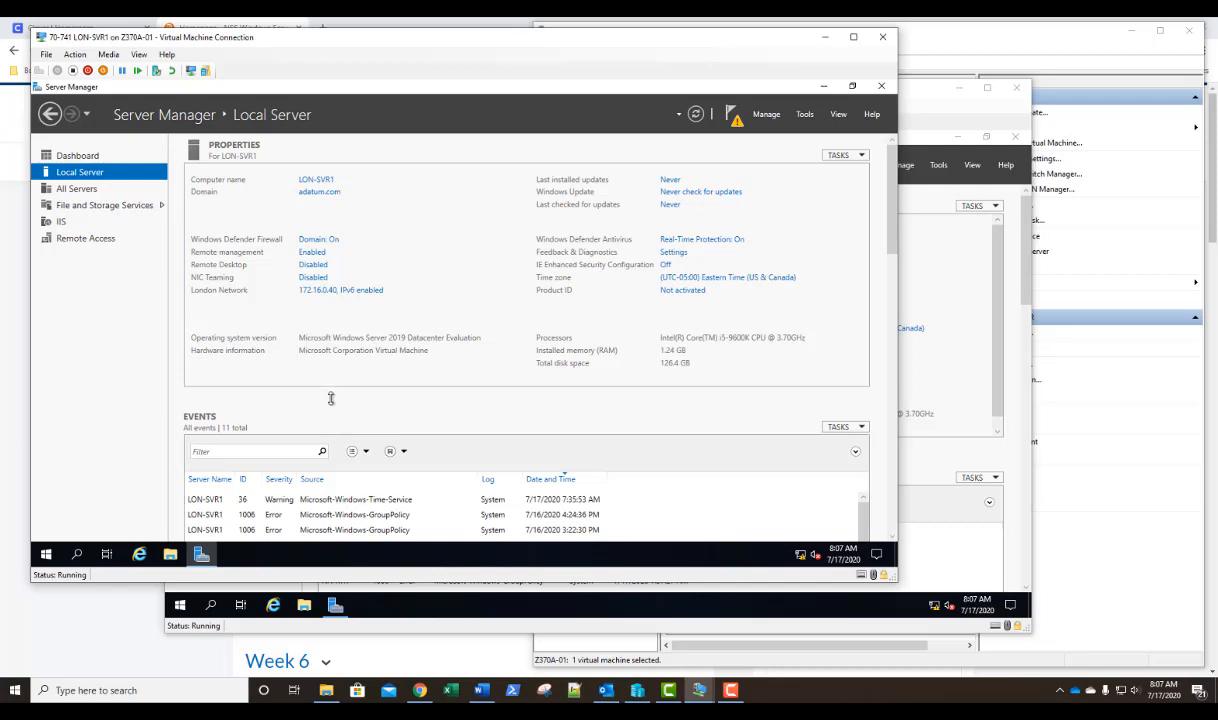
click(47, 554)
text(contr)
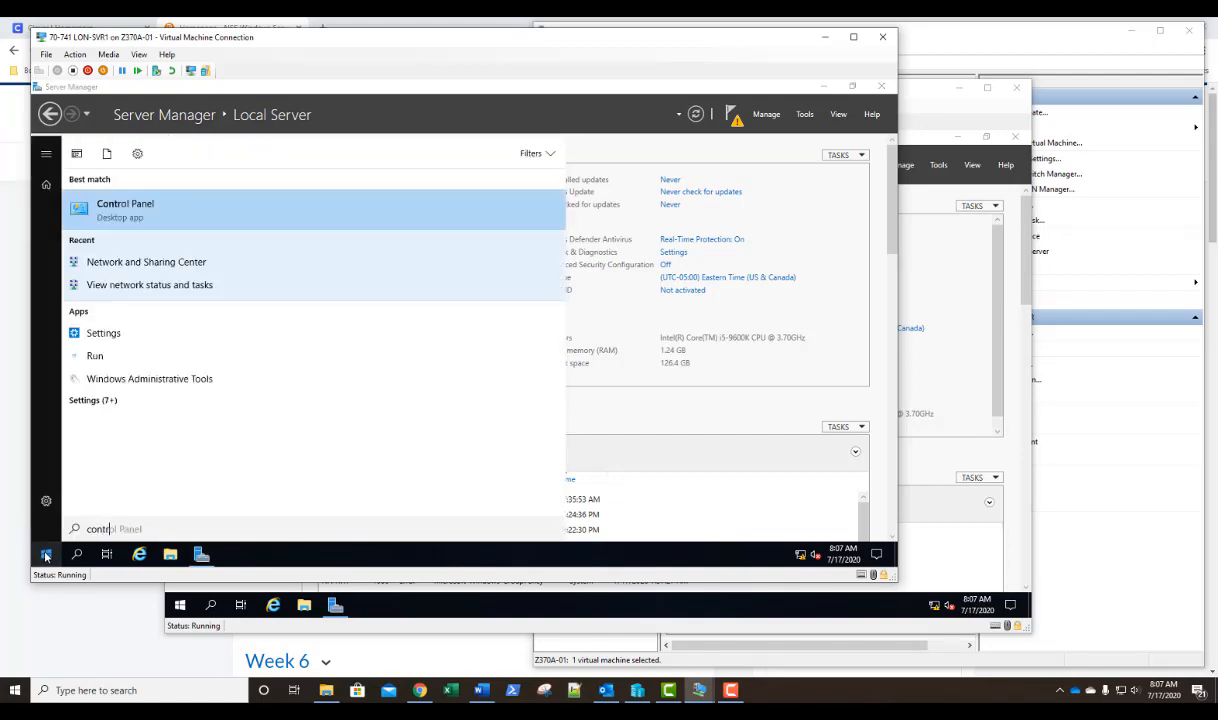
key(Return)
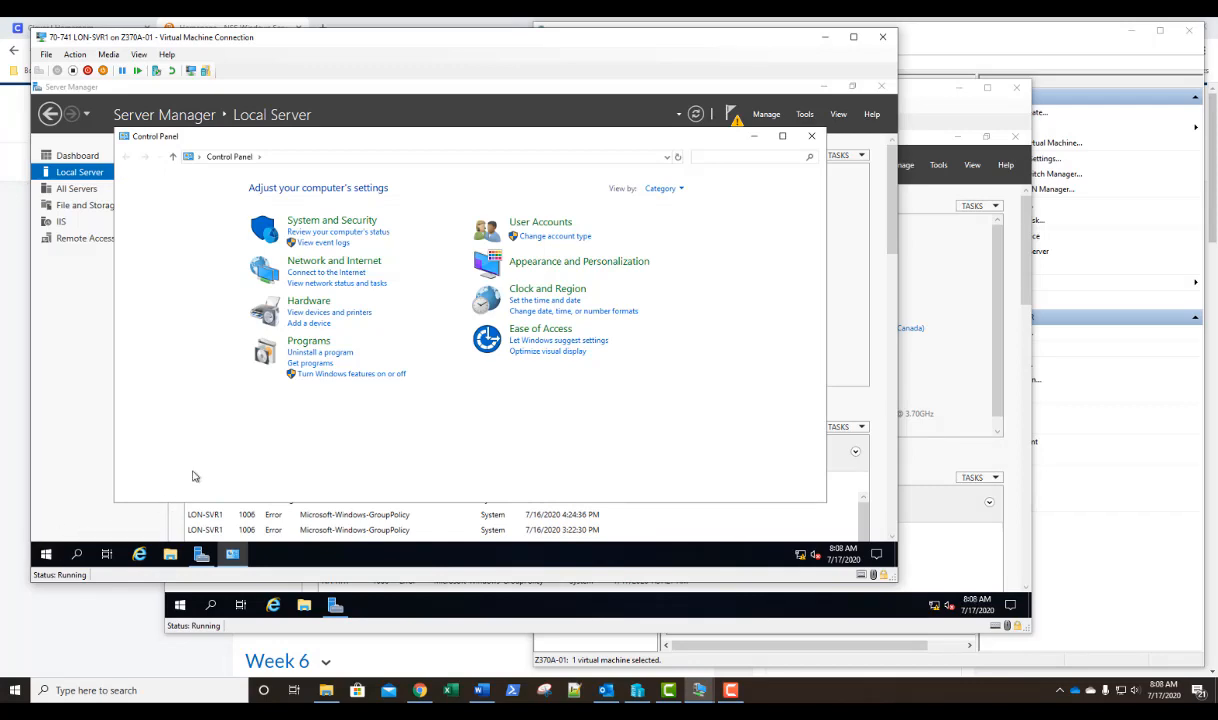
click(329, 284)
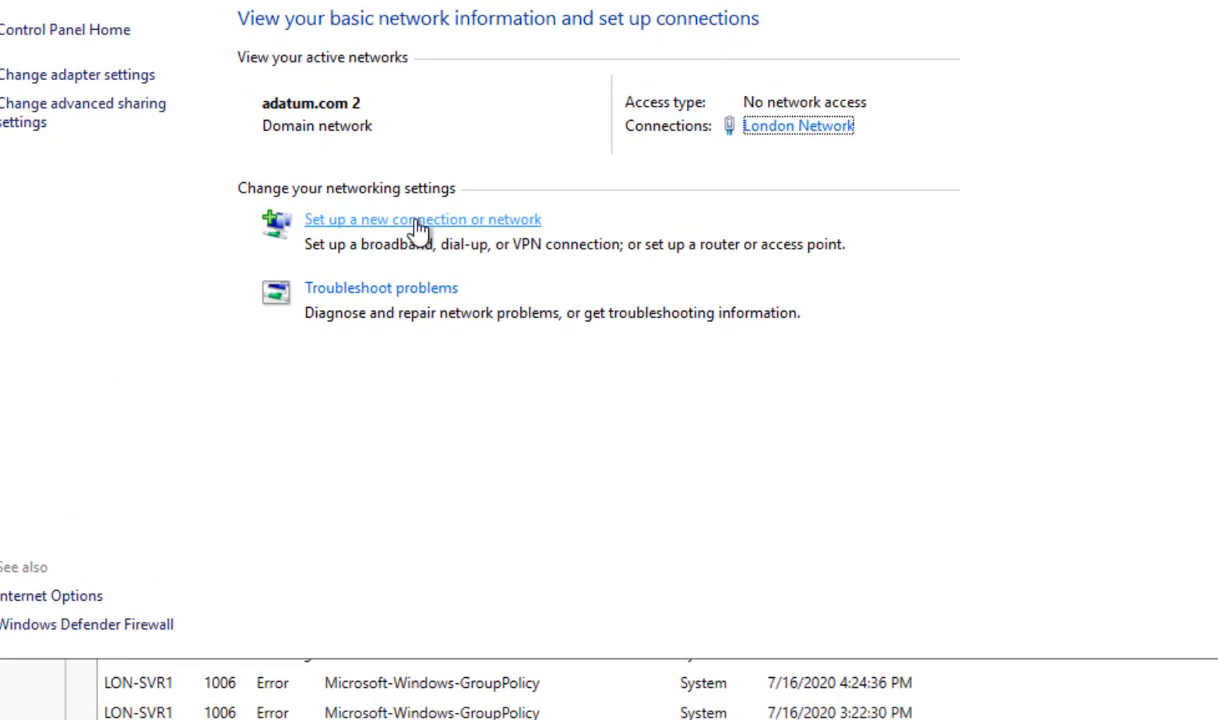
Set up a new workplace connection that uses the Internet connection (VPN), postponing the Internet connection setup.
click(347, 283)
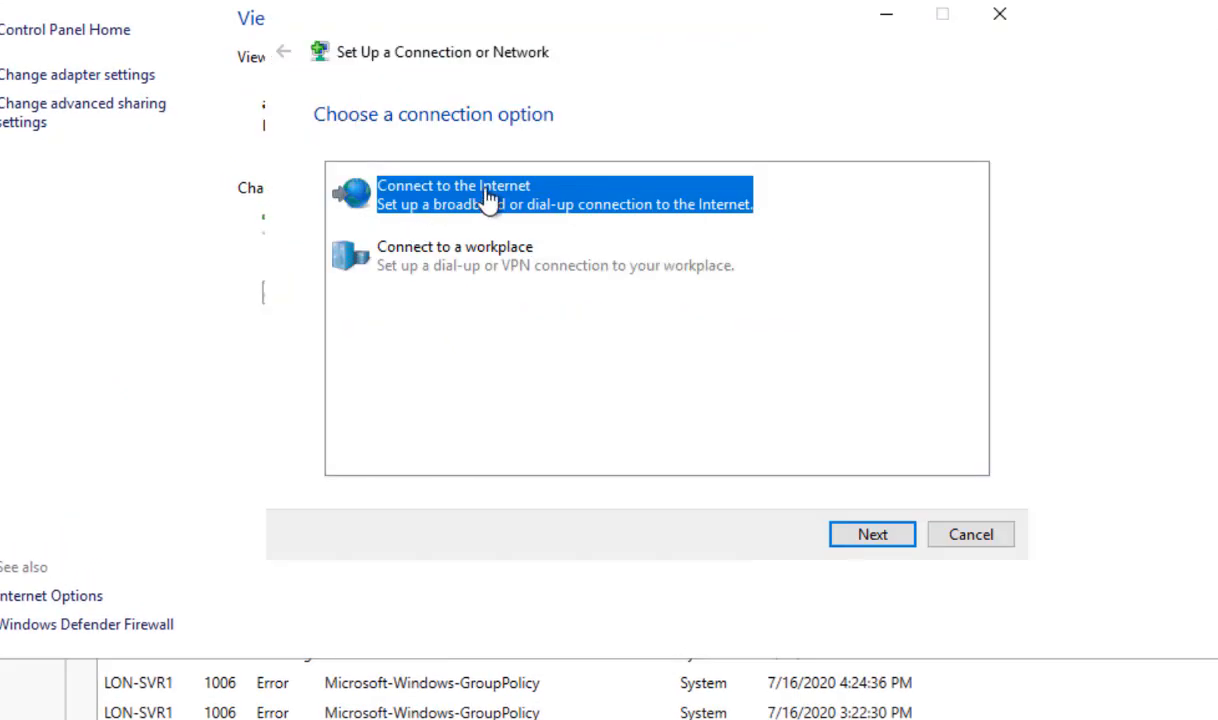
click(442, 252)
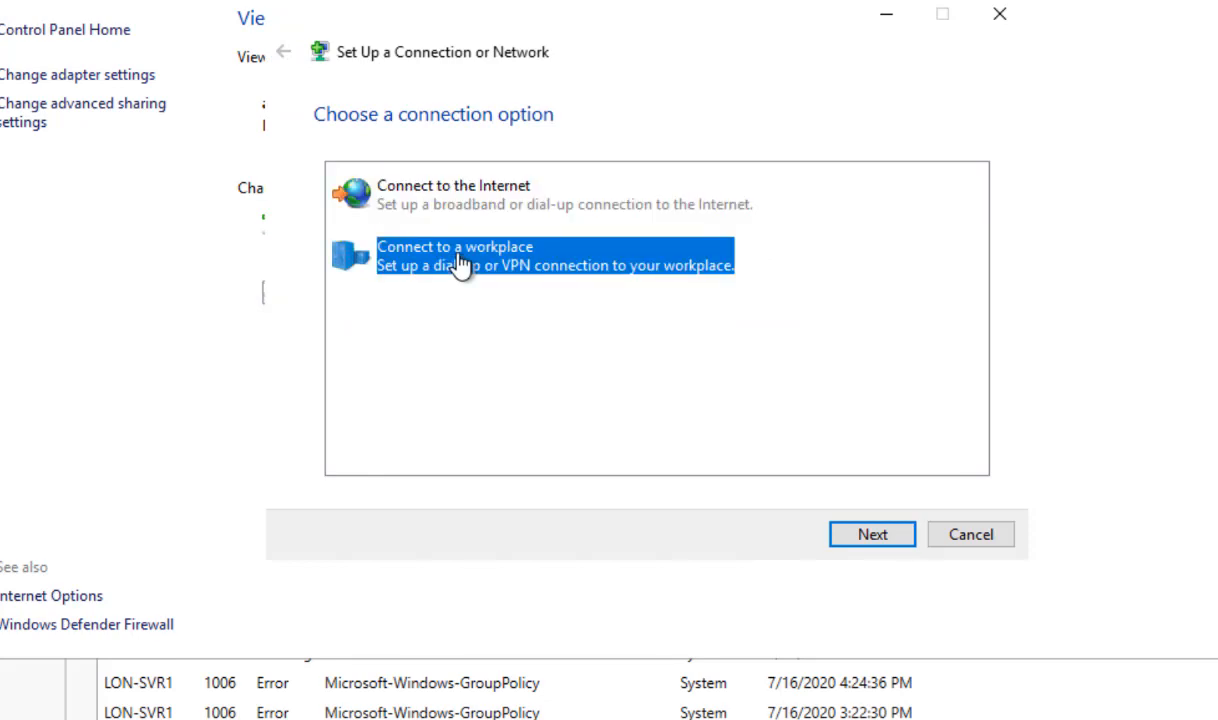
click(873, 538)
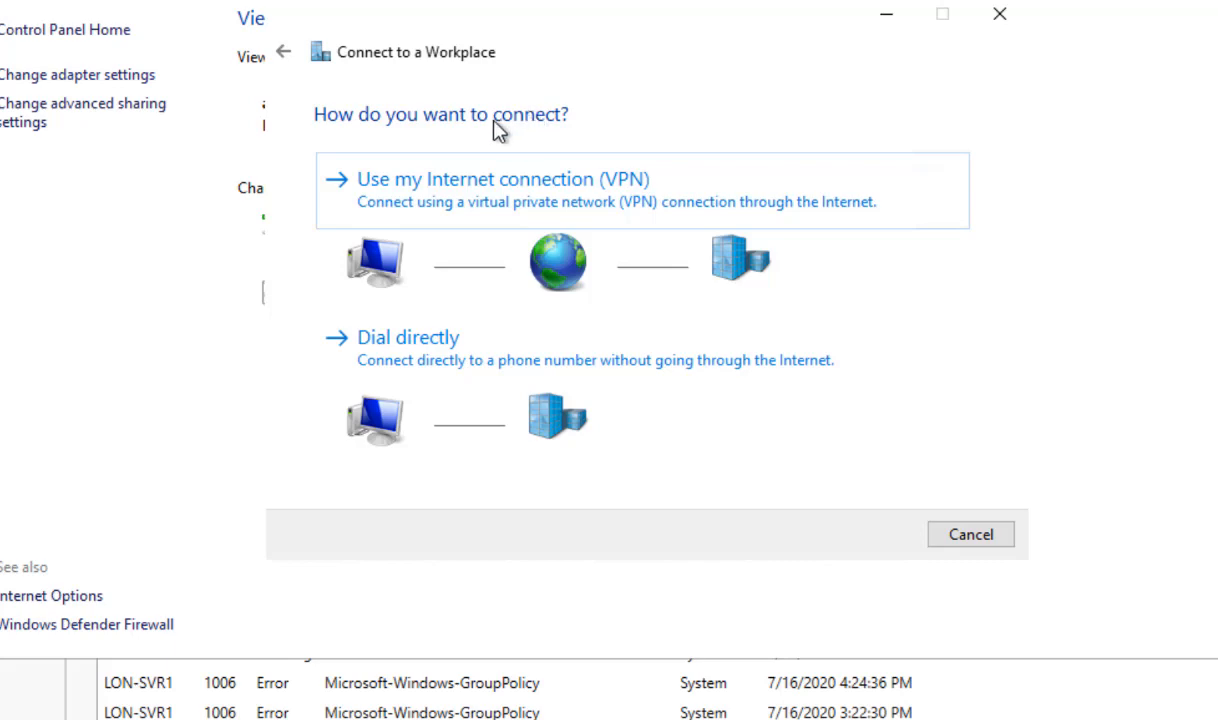
click(432, 190)
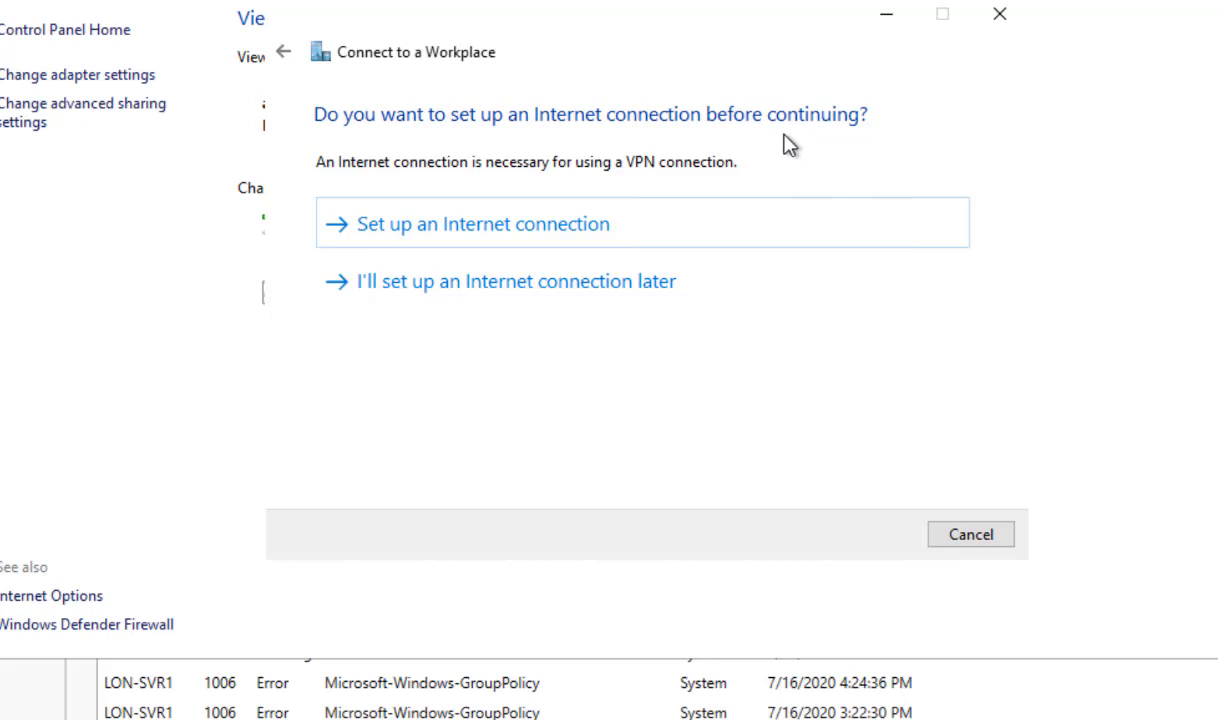
click(487, 295)
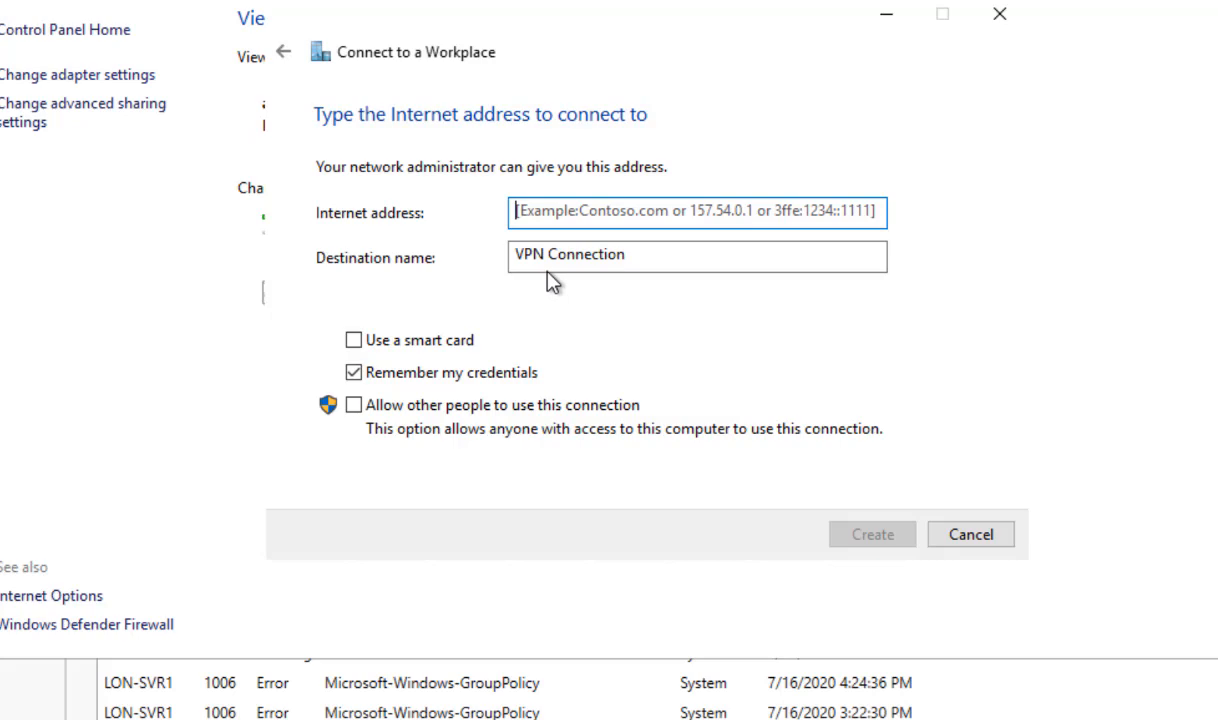
Set the Internet address to 172.16.0.250, keep the destination name VPN Connection and create the connection.
text(172)
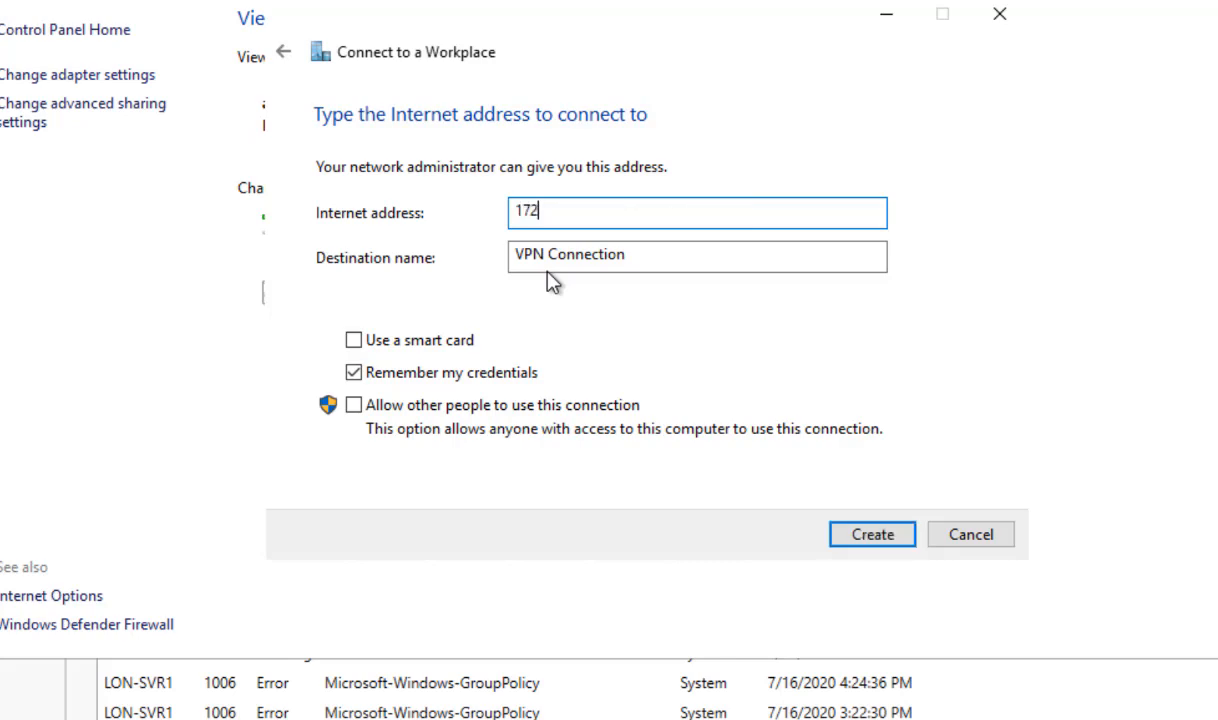
text(.16.0.250)
click(871, 537)
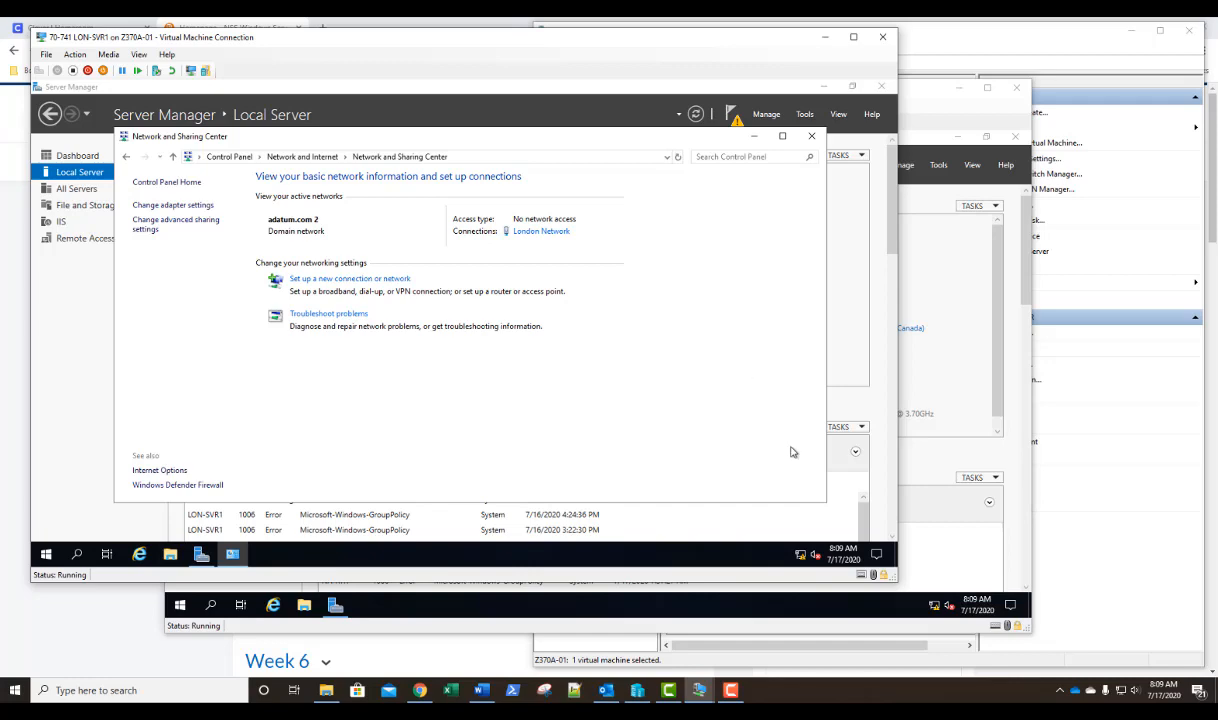
Connect VPN Connection, signing in with the user name na-rtr\administrator and the account password.
click(800, 556)
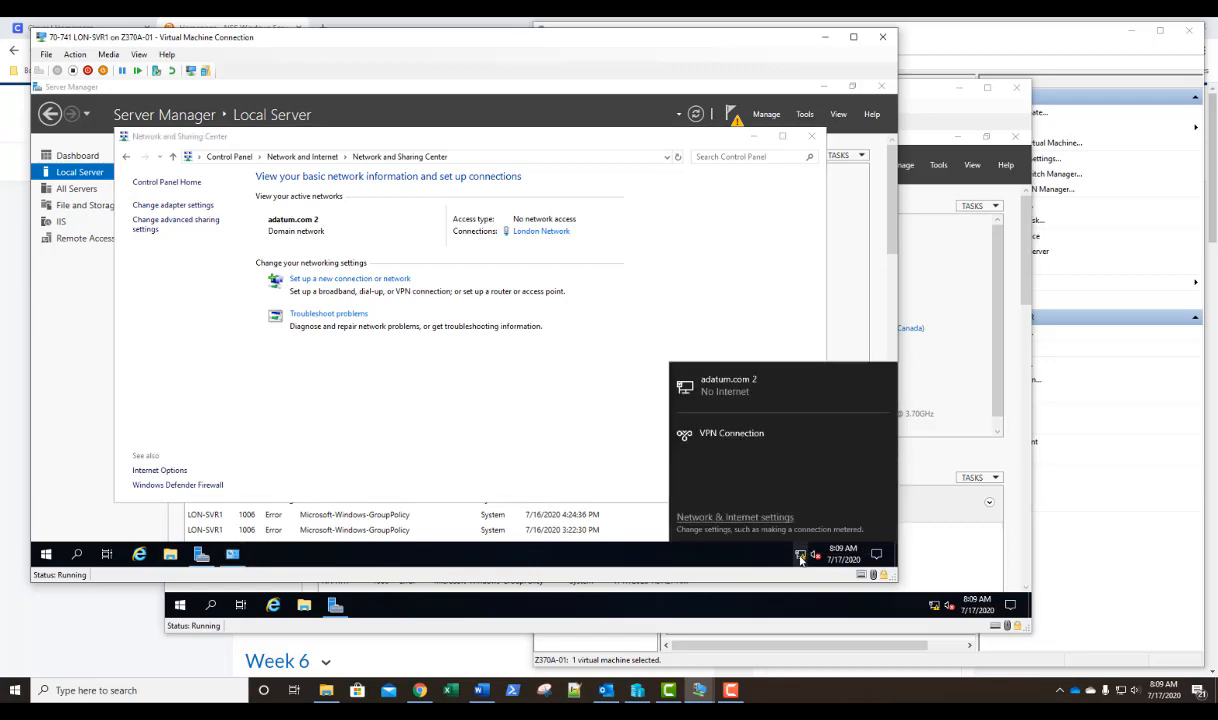
click(740, 443)
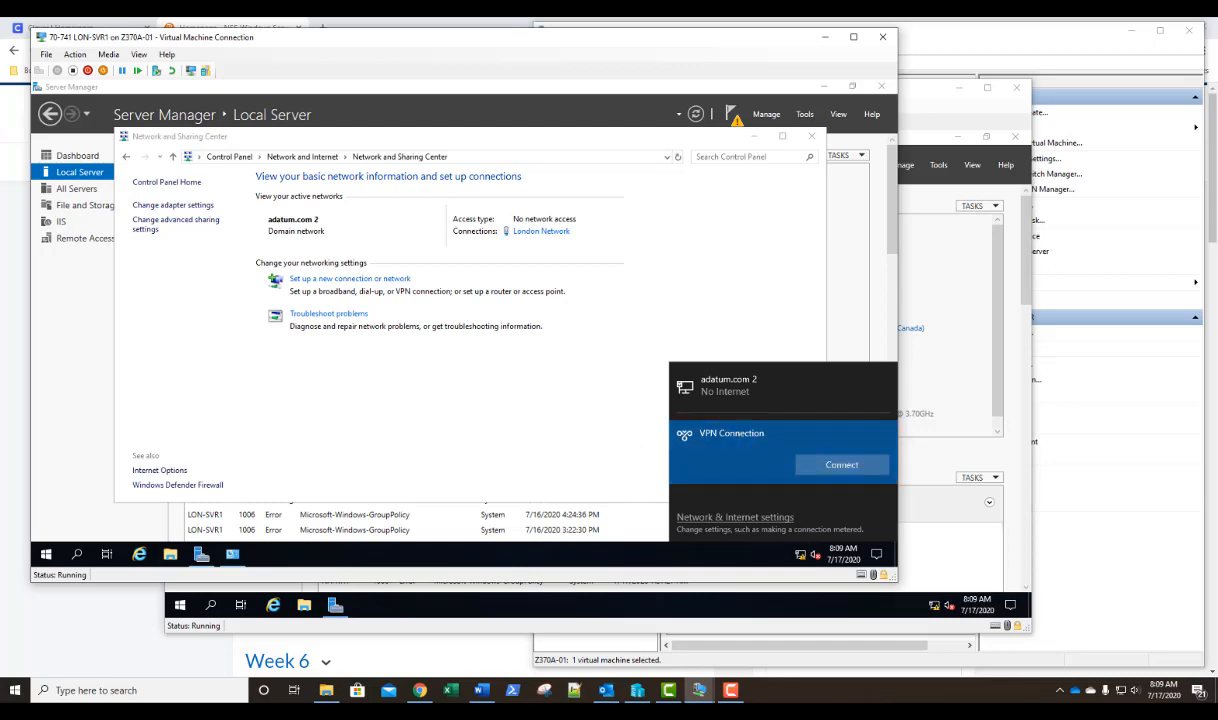
click(840, 466)
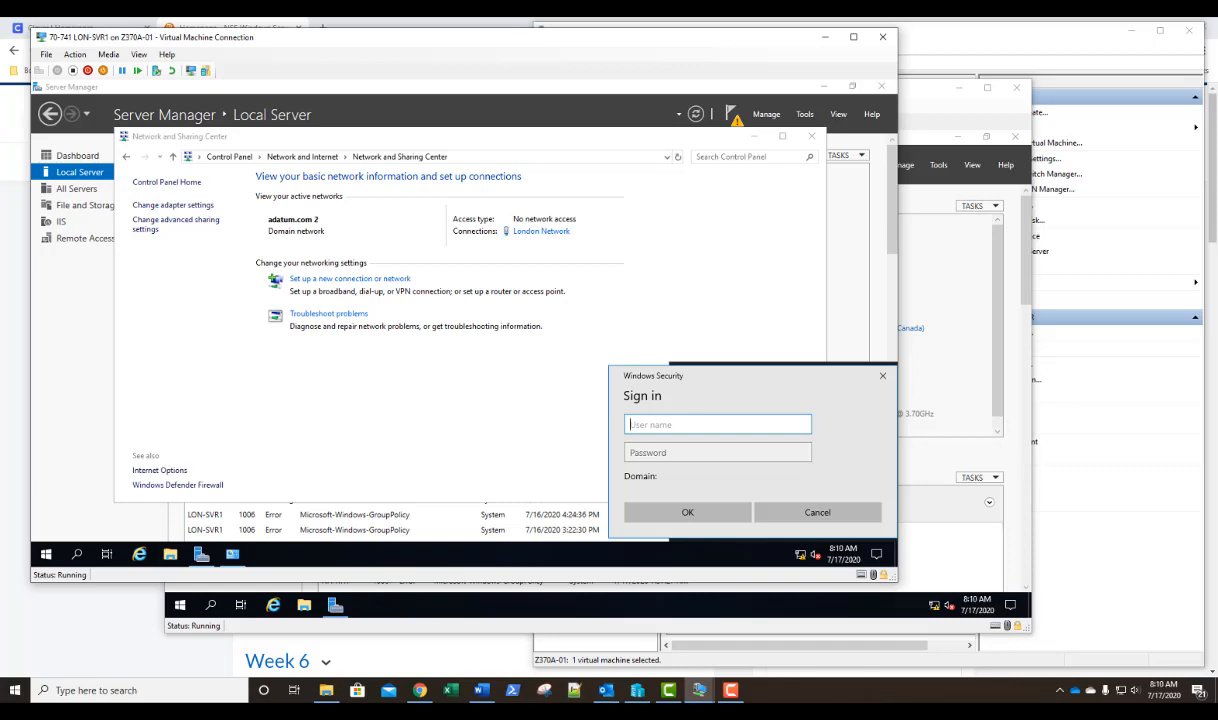
text(na-rtr\administrator)
key(Tab)
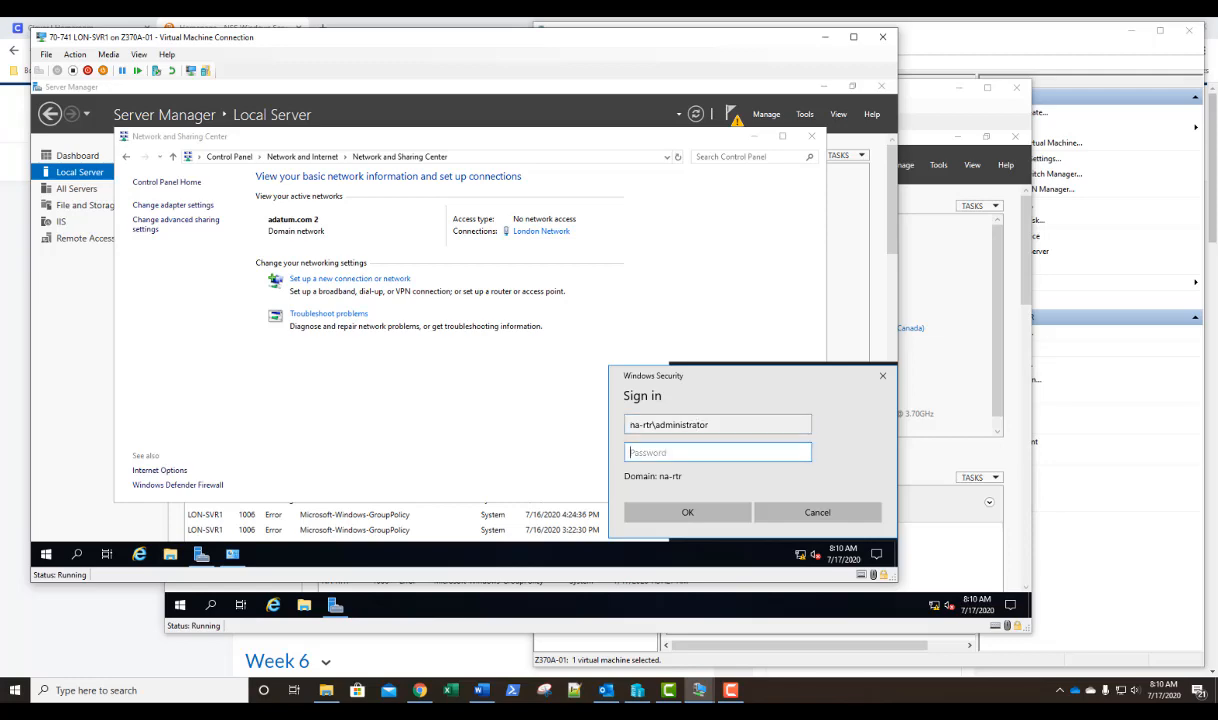
text(•••••••••)
click(687, 512)
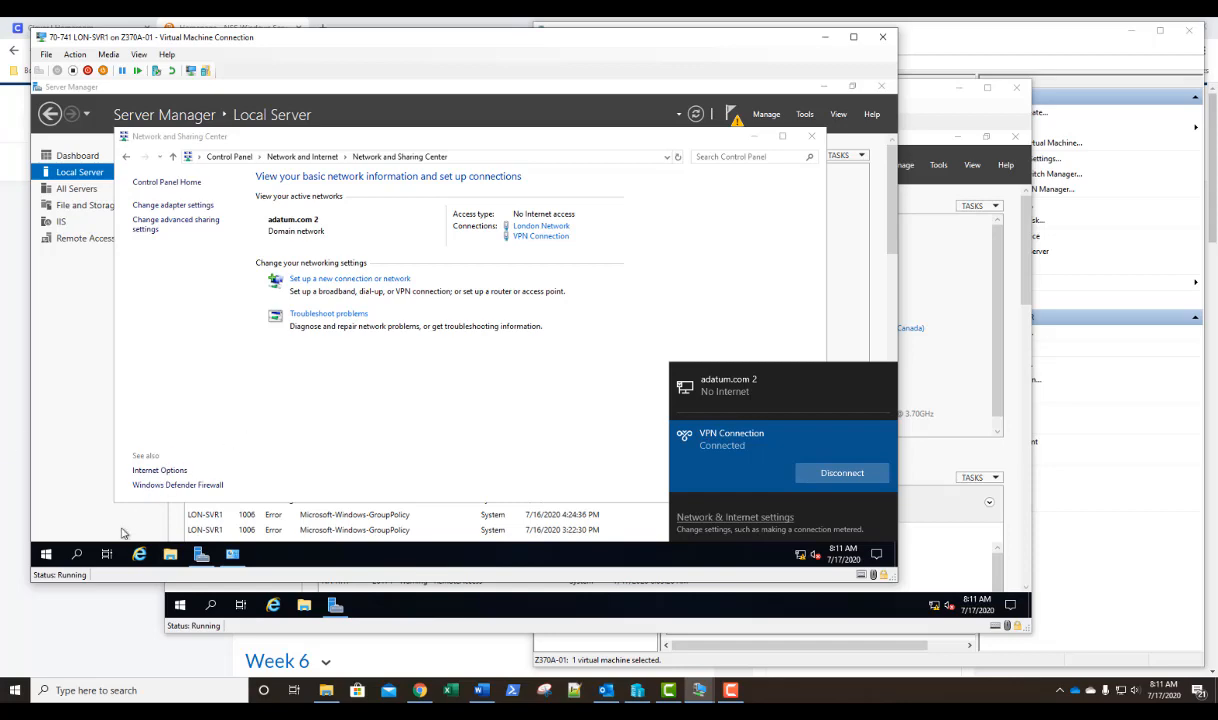
Run ipconfig in a Command Prompt on LON-SVR1 to check the VPN adapter's addressing, and close the prompt.
click(58, 553)
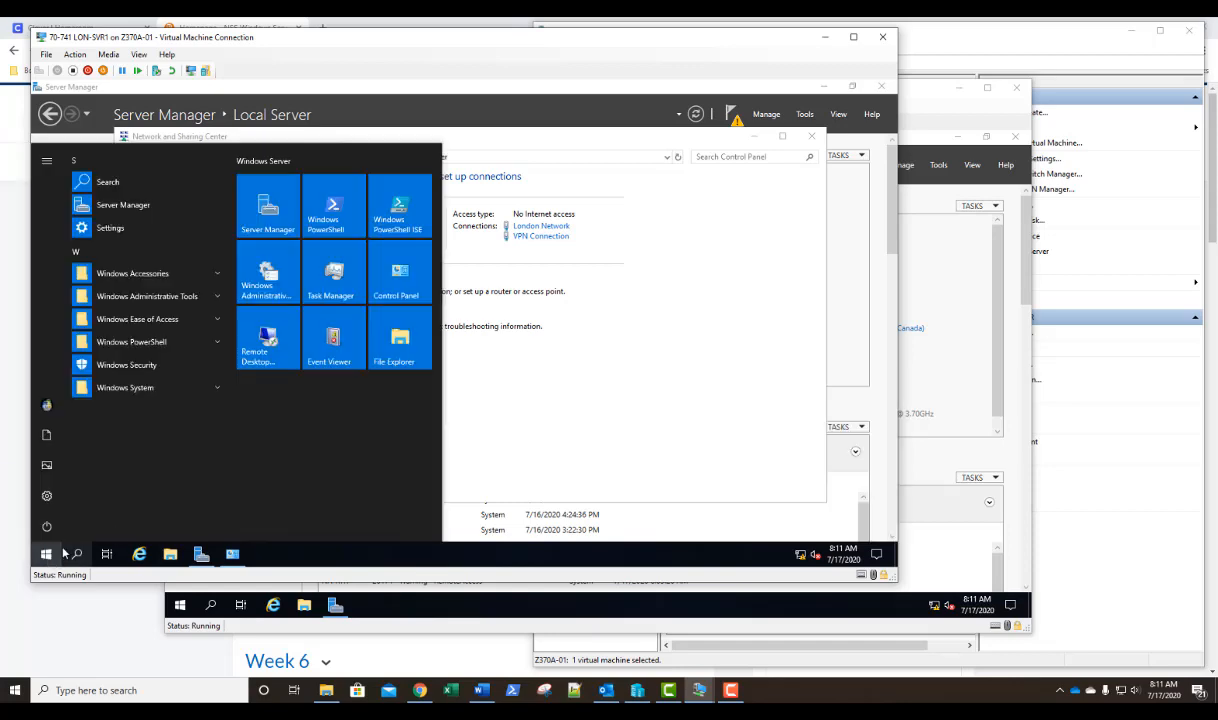
text(cmd)
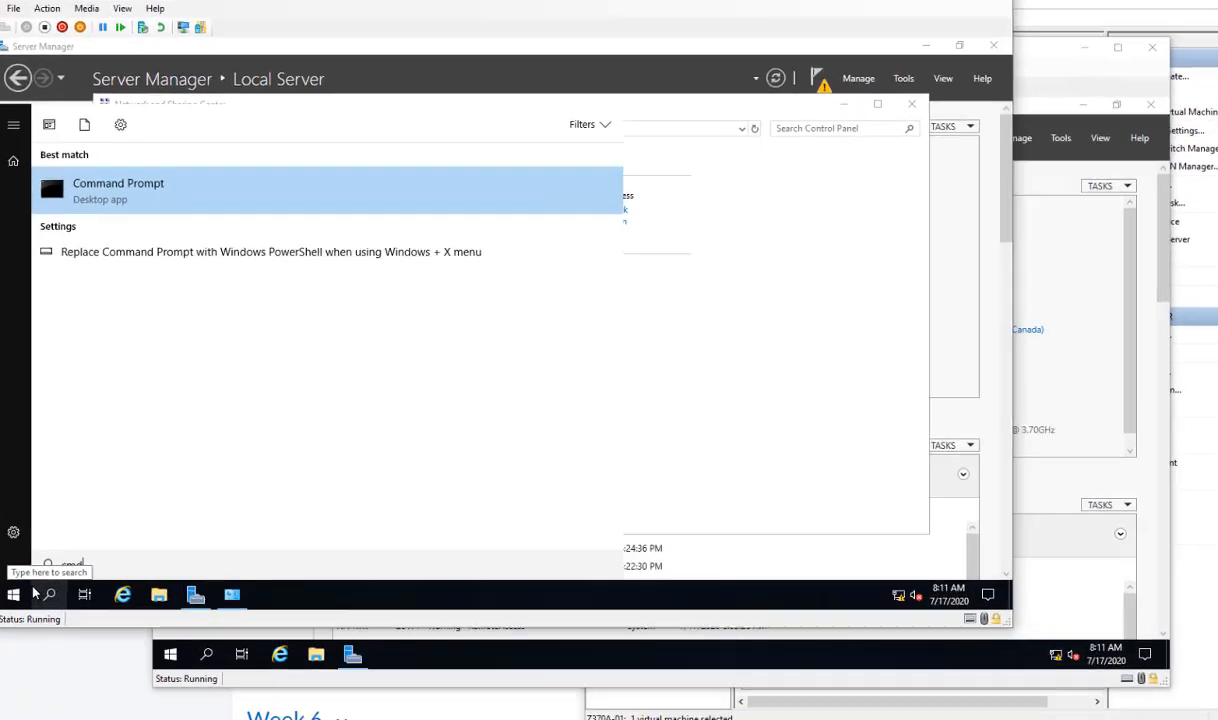
key(Return)
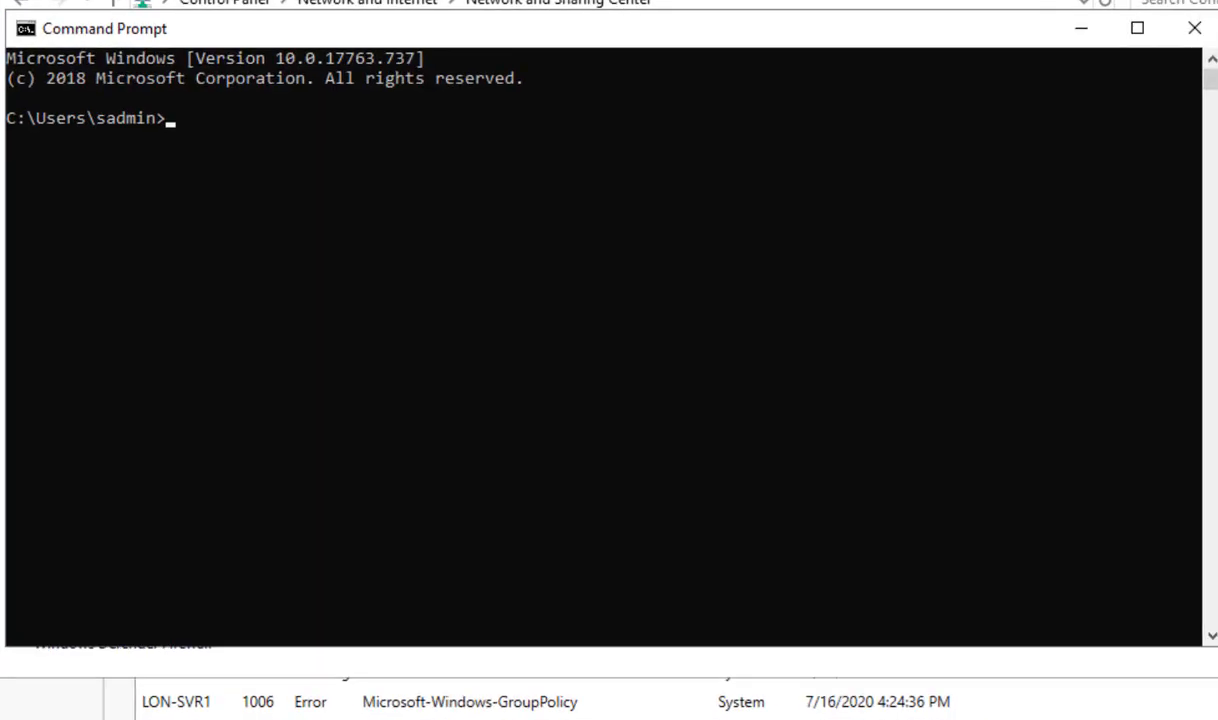
text(ipconfig)
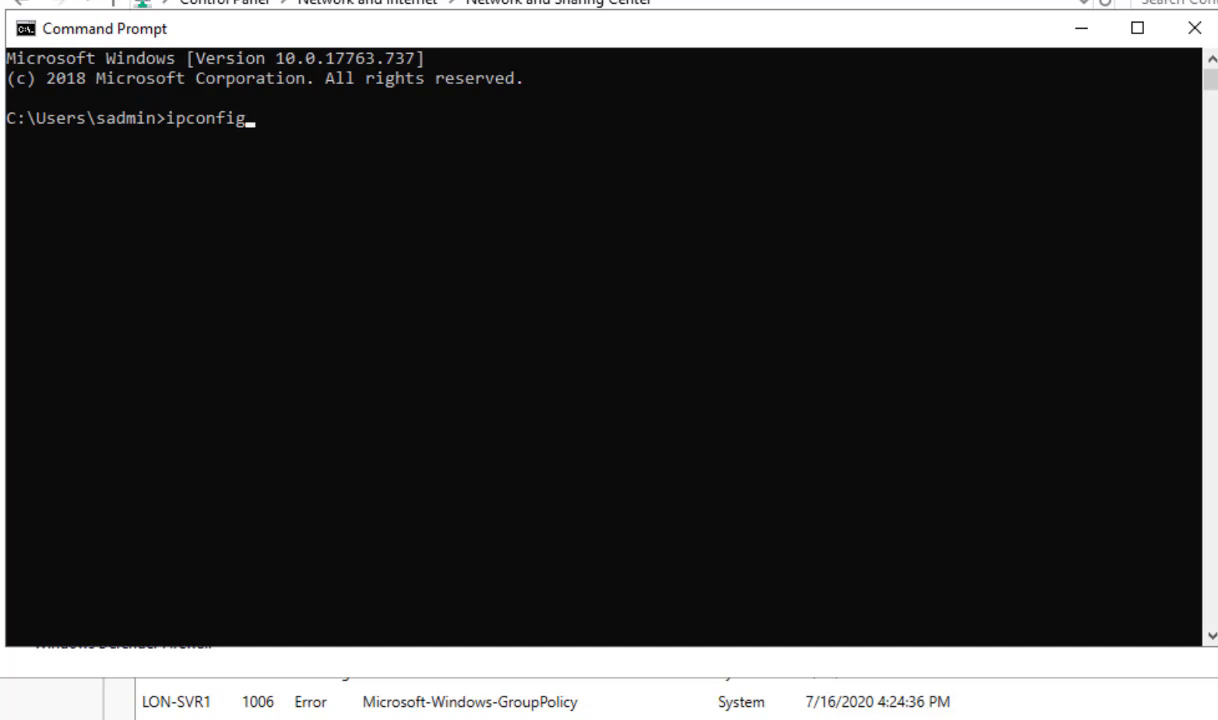
key(Return)
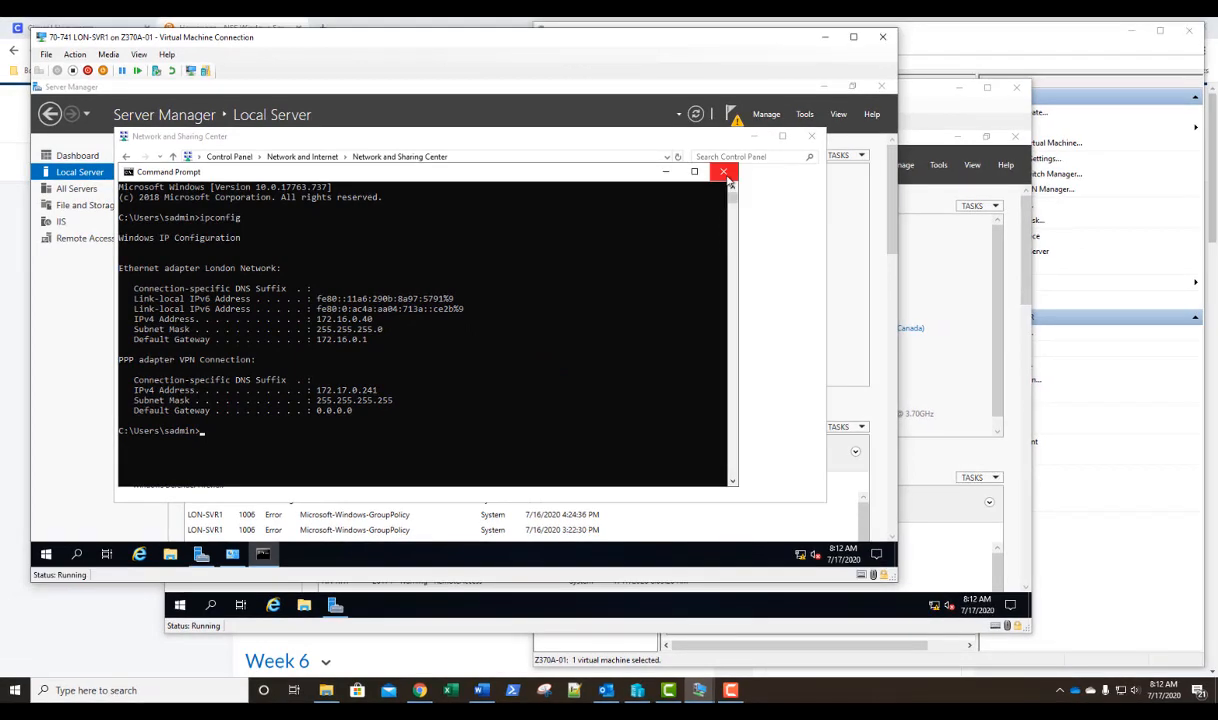
click(1194, 28)
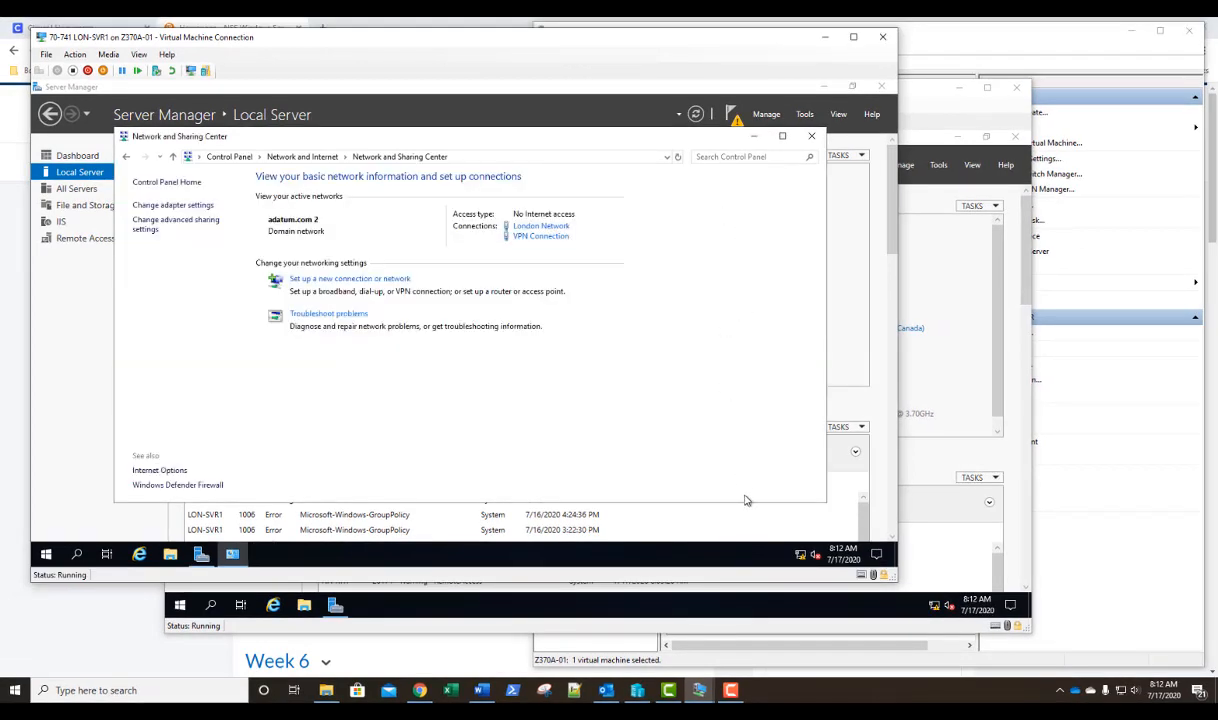
Disconnect VPN Connection on LON-SVR1 and dismiss the network list.
click(800, 555)
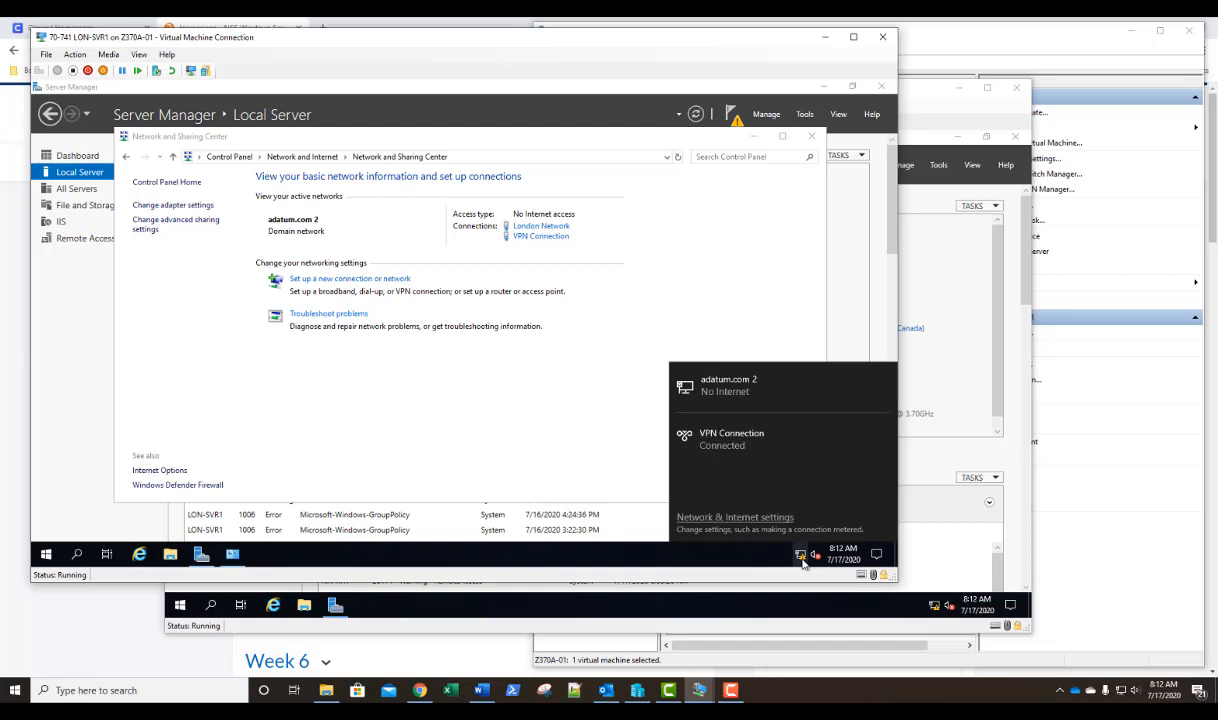
click(734, 445)
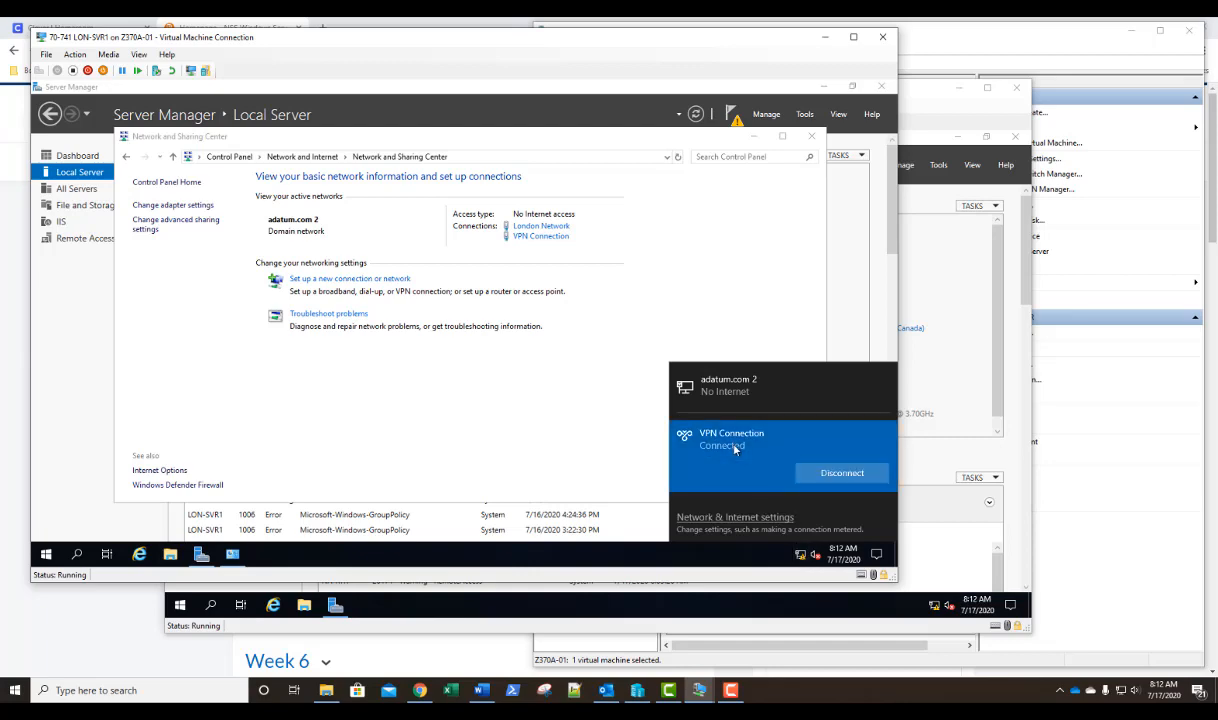
click(842, 473)
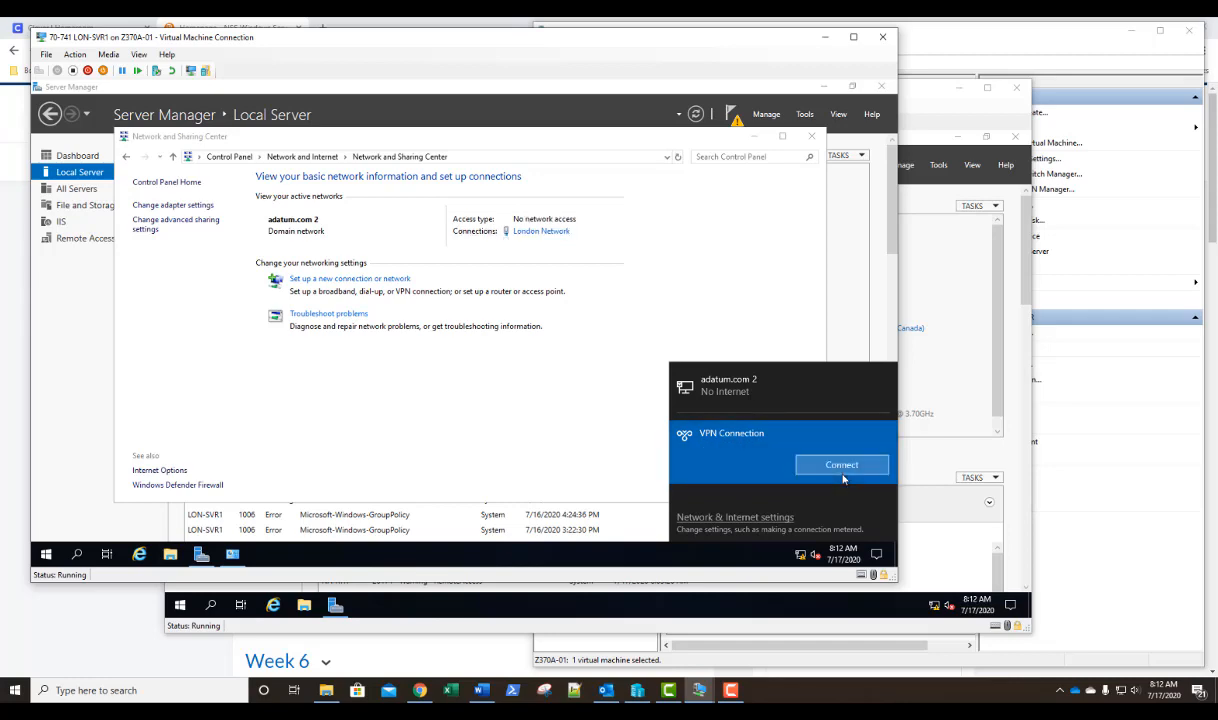
click(520, 401)
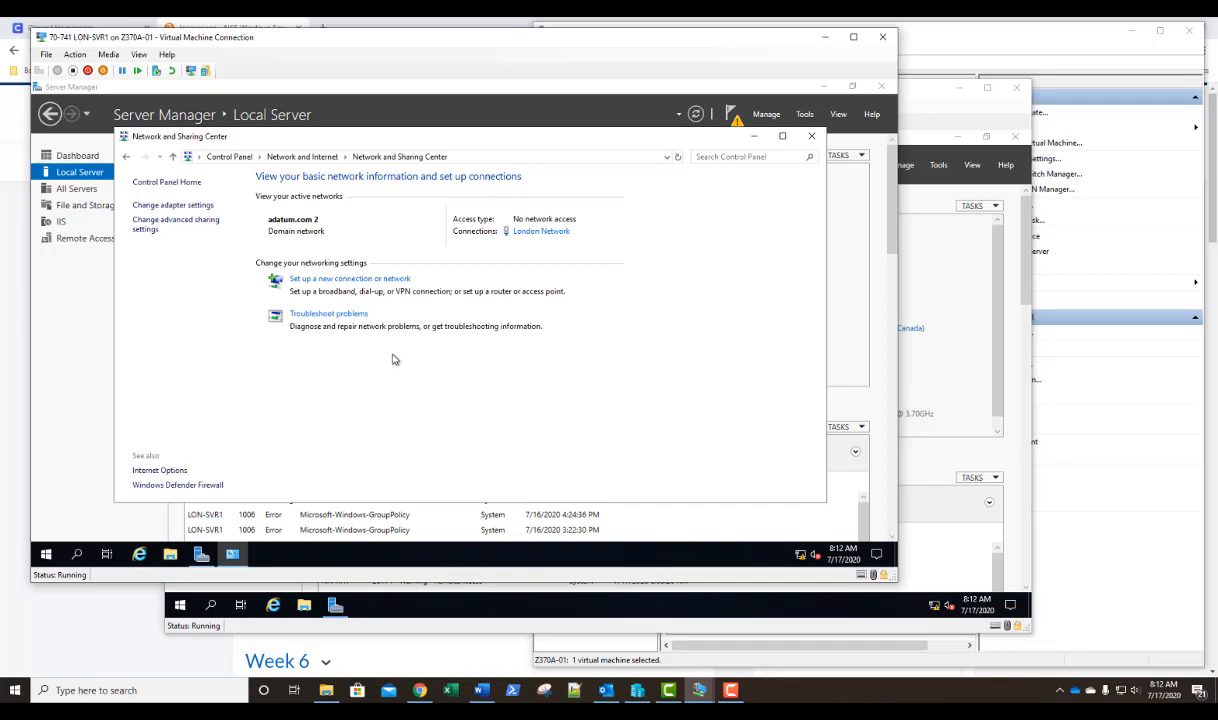
On NA-RTR, set the local Administrator account's dial-in permission to Control access through NPS Network Policy in Computer Management.
click(932, 110)
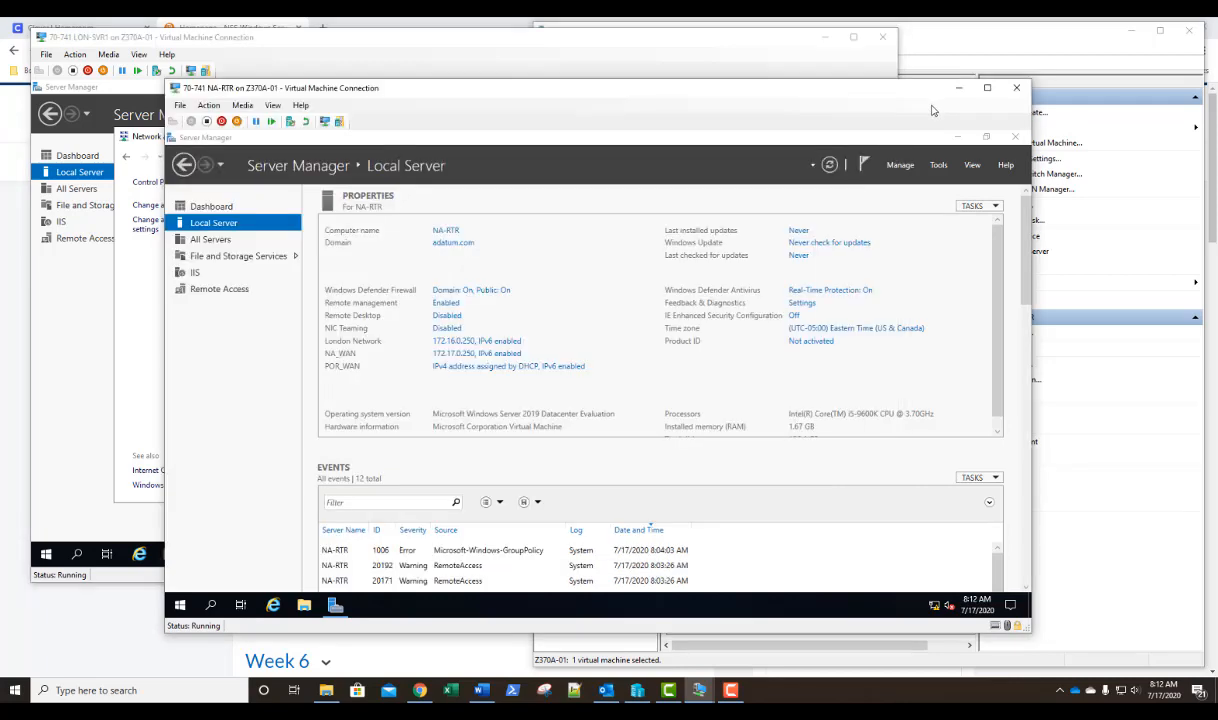
click(938, 166)
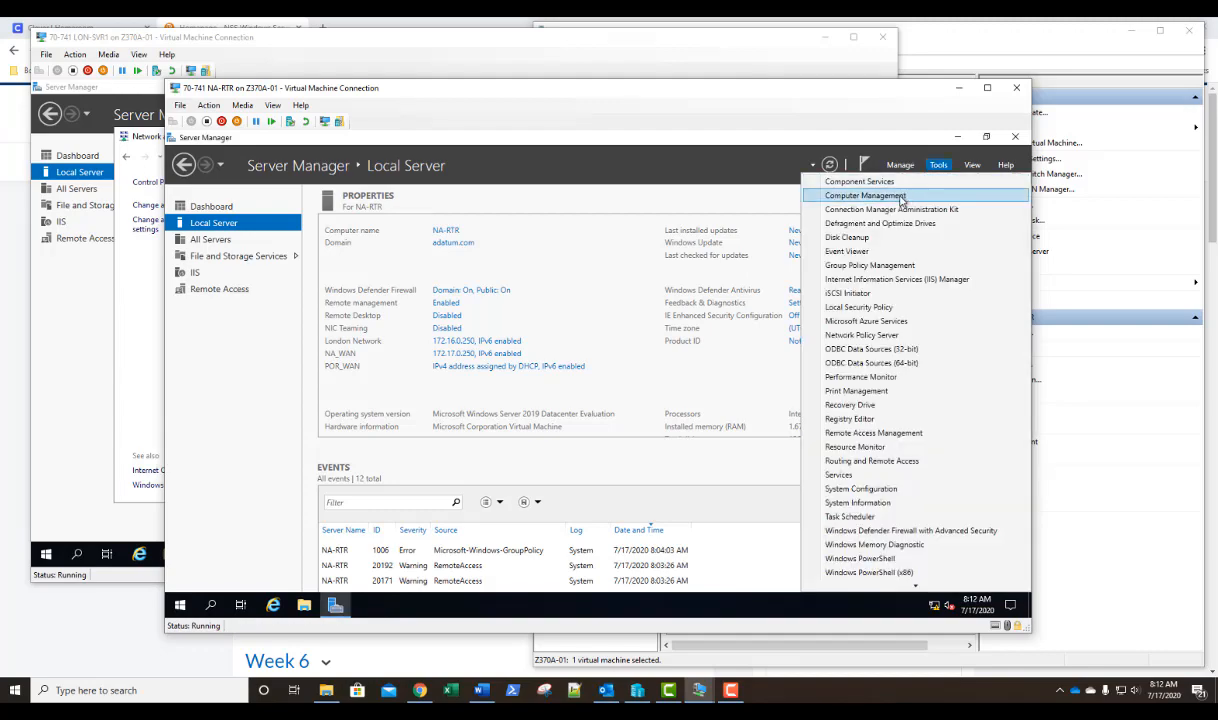
click(860, 194)
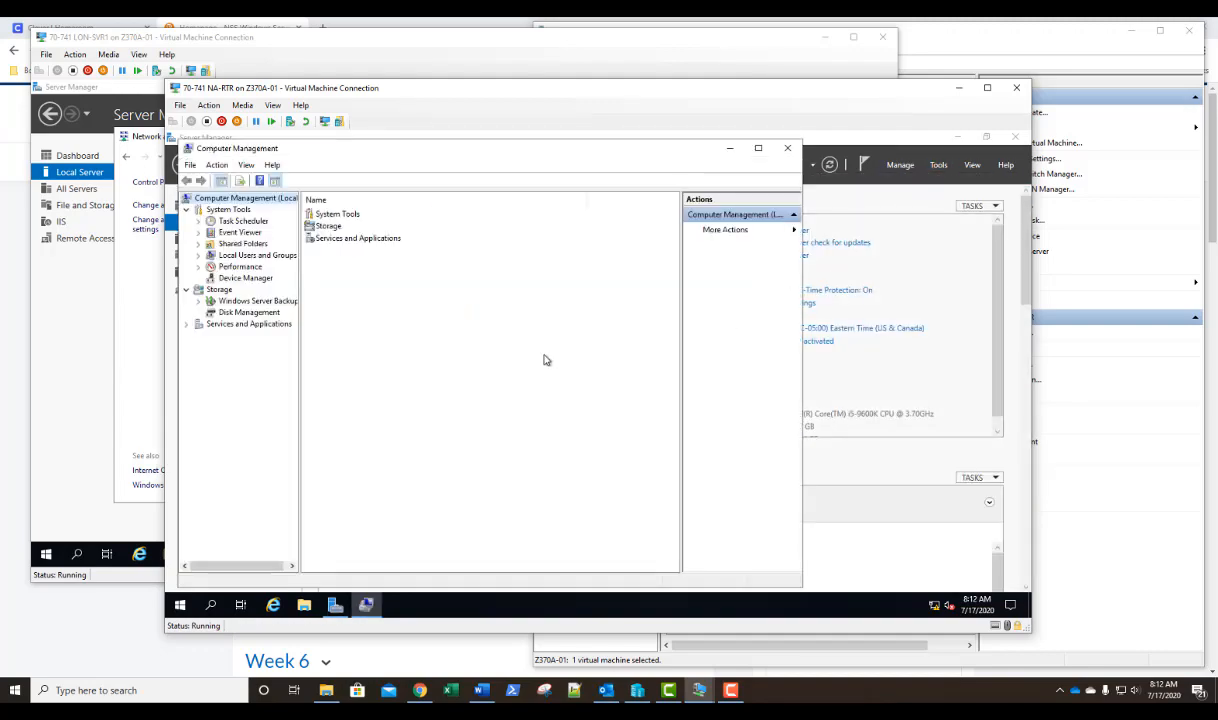
click(198, 255)
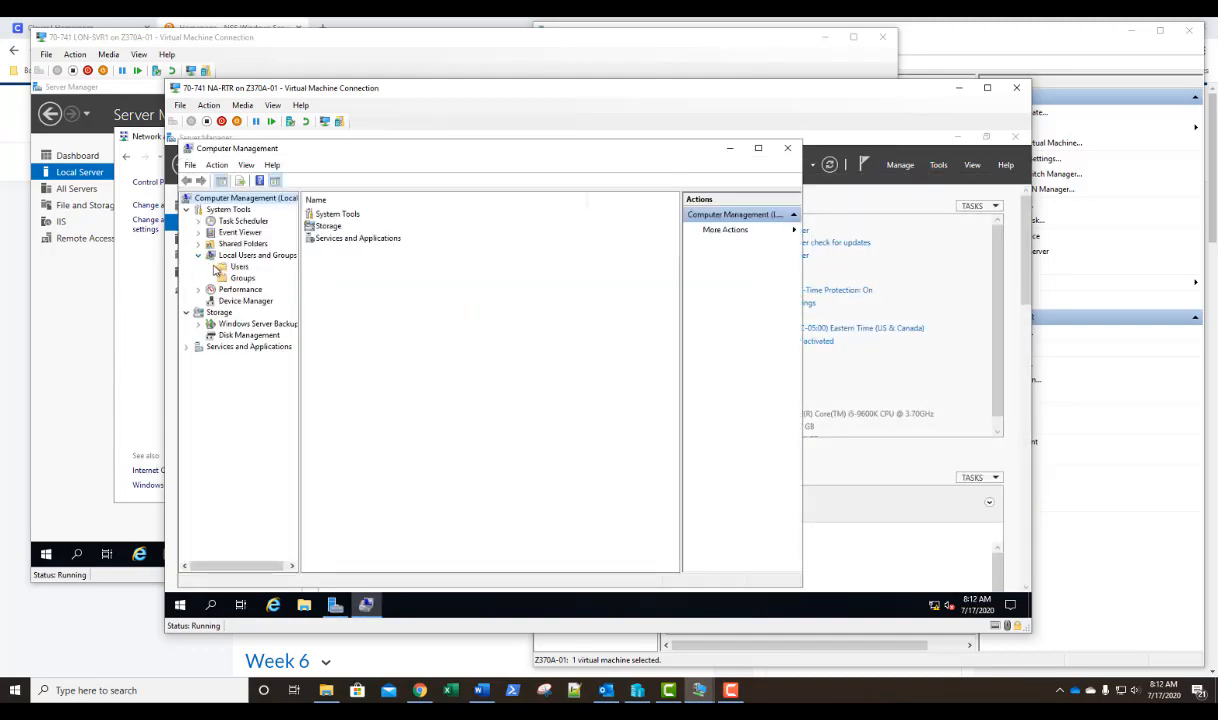
click(224, 266)
double_click(318, 213)
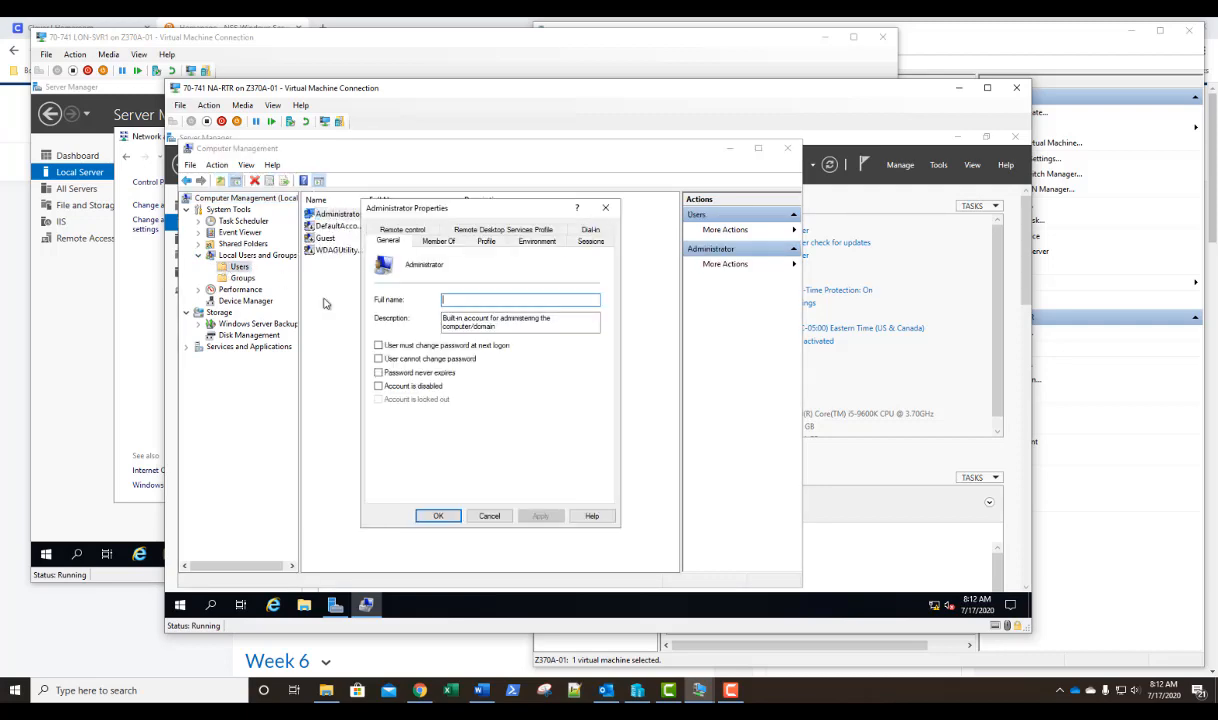
click(588, 231)
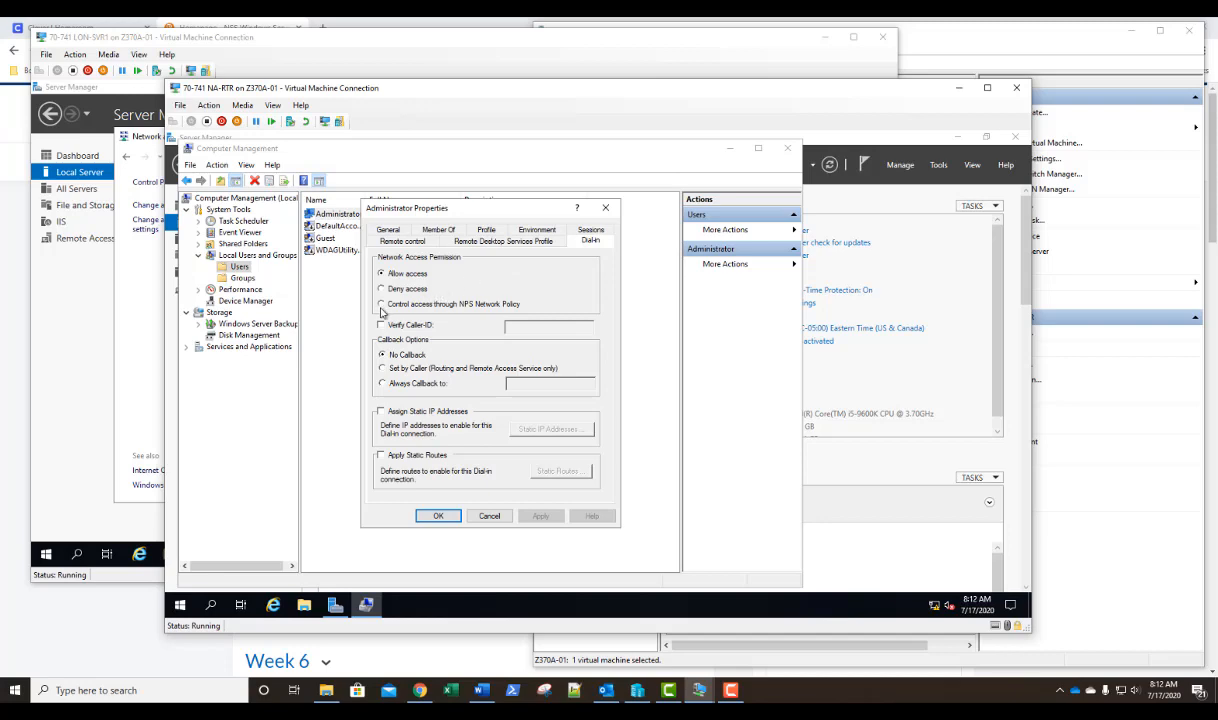
click(382, 304)
click(437, 517)
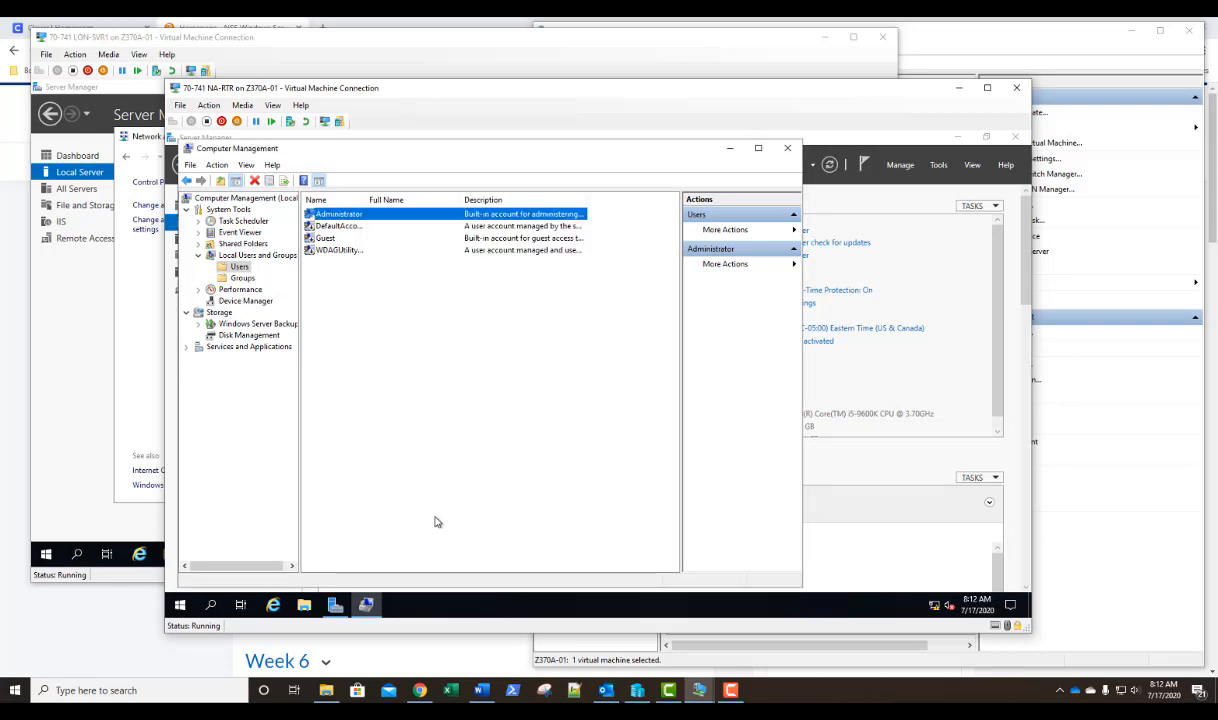
Try to connect VPN Connection from LON-SVR1 and read the full connection message.
click(478, 63)
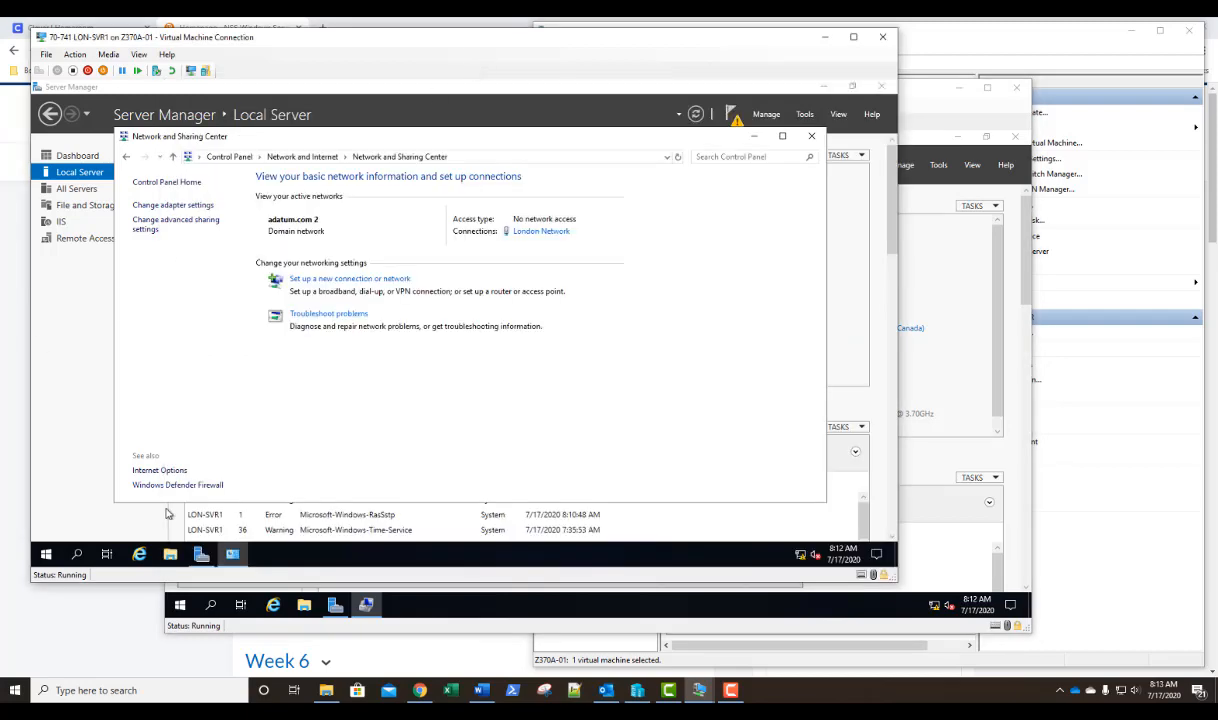
click(801, 557)
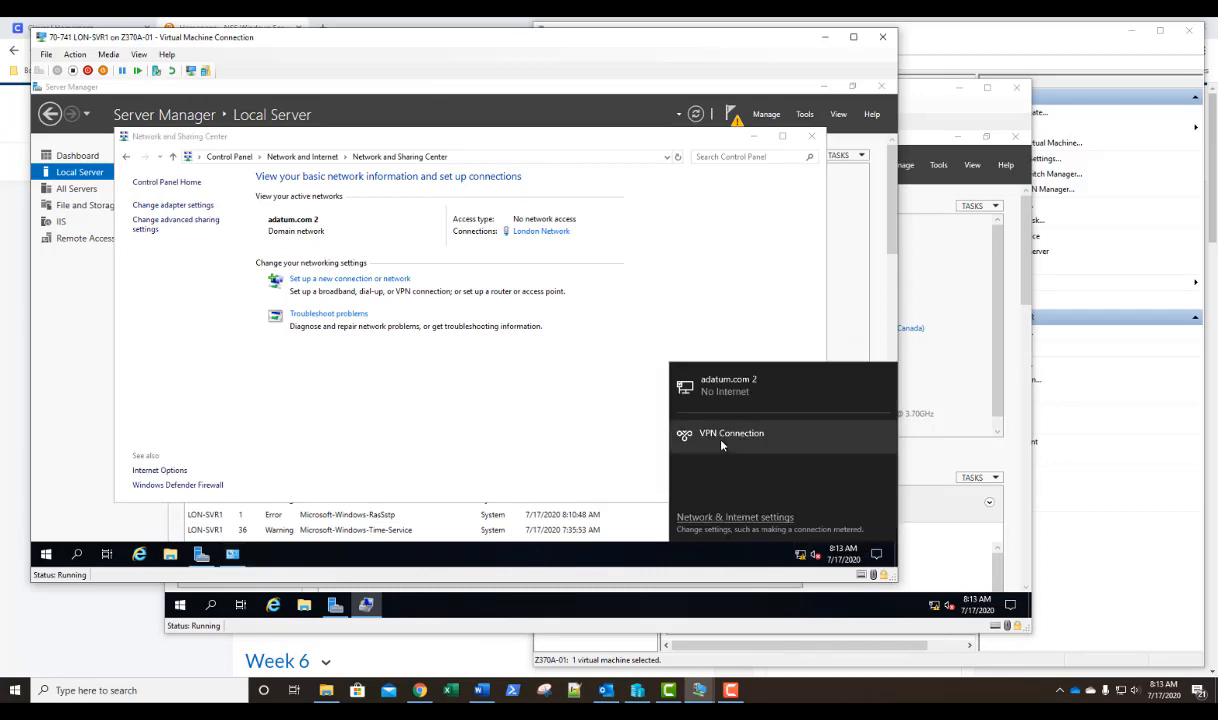
click(722, 445)
click(829, 466)
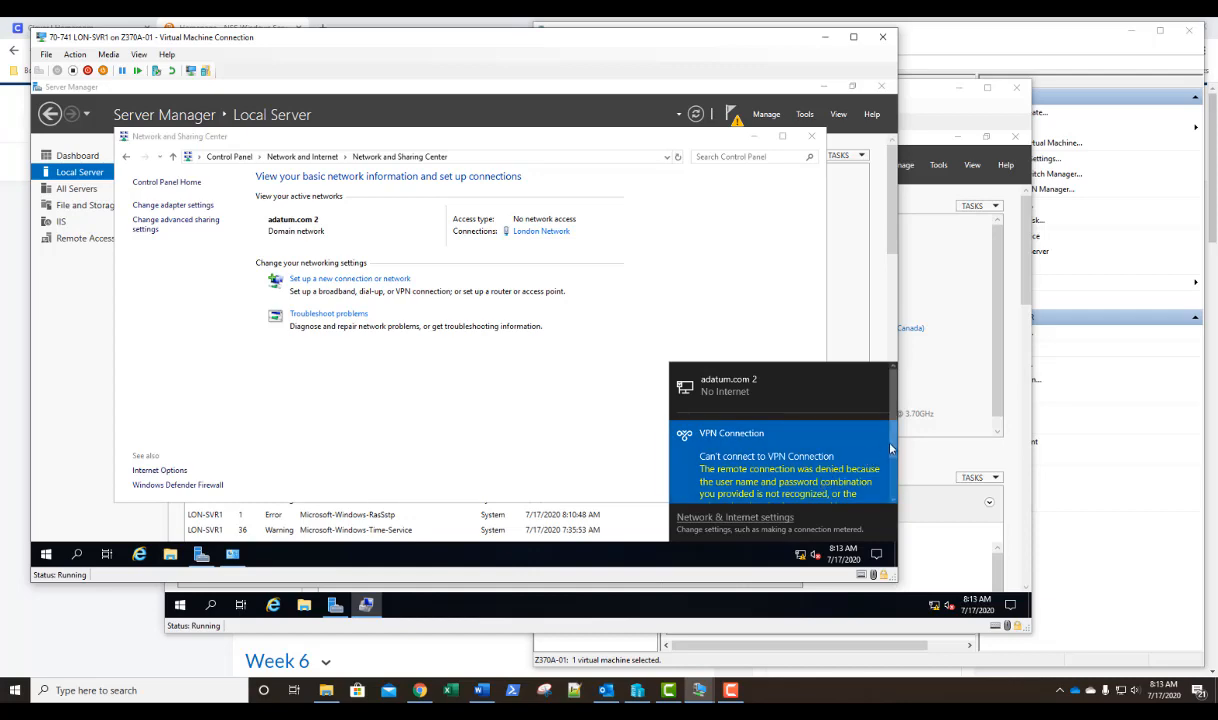
drag(890, 449, 895, 481)
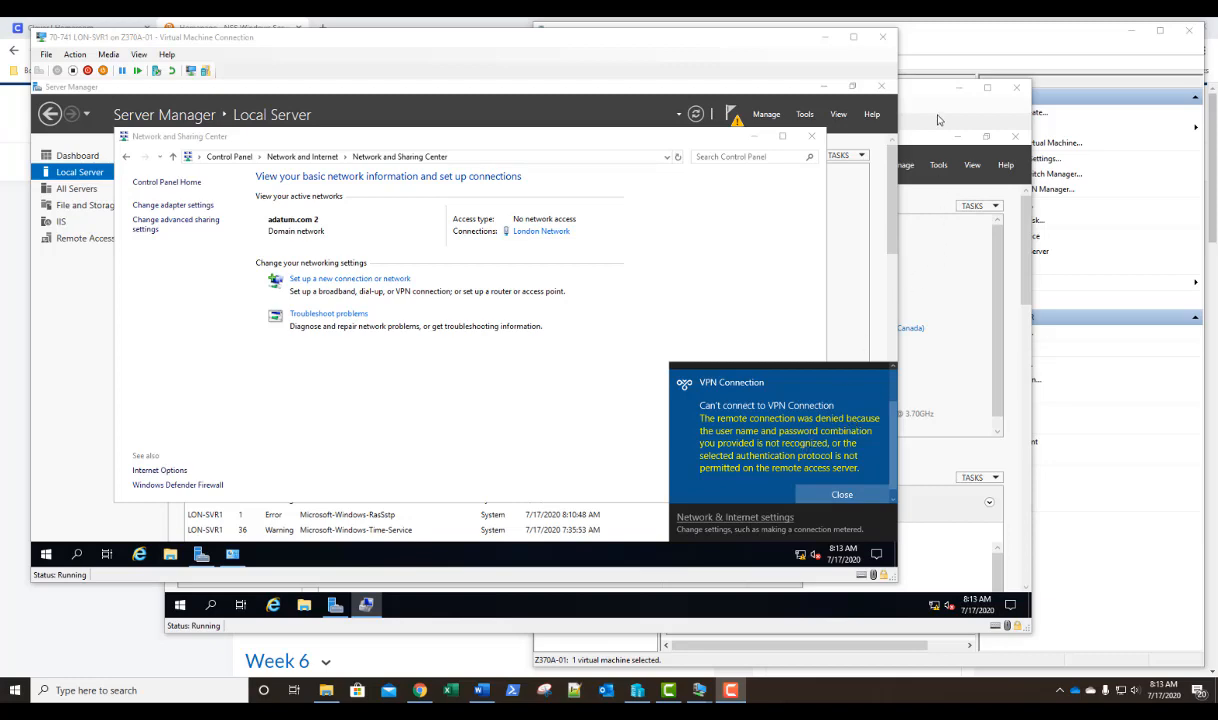
On NA-RTR, set the Administrator account's dial-in network access permission to Allow access.
click(896, 115)
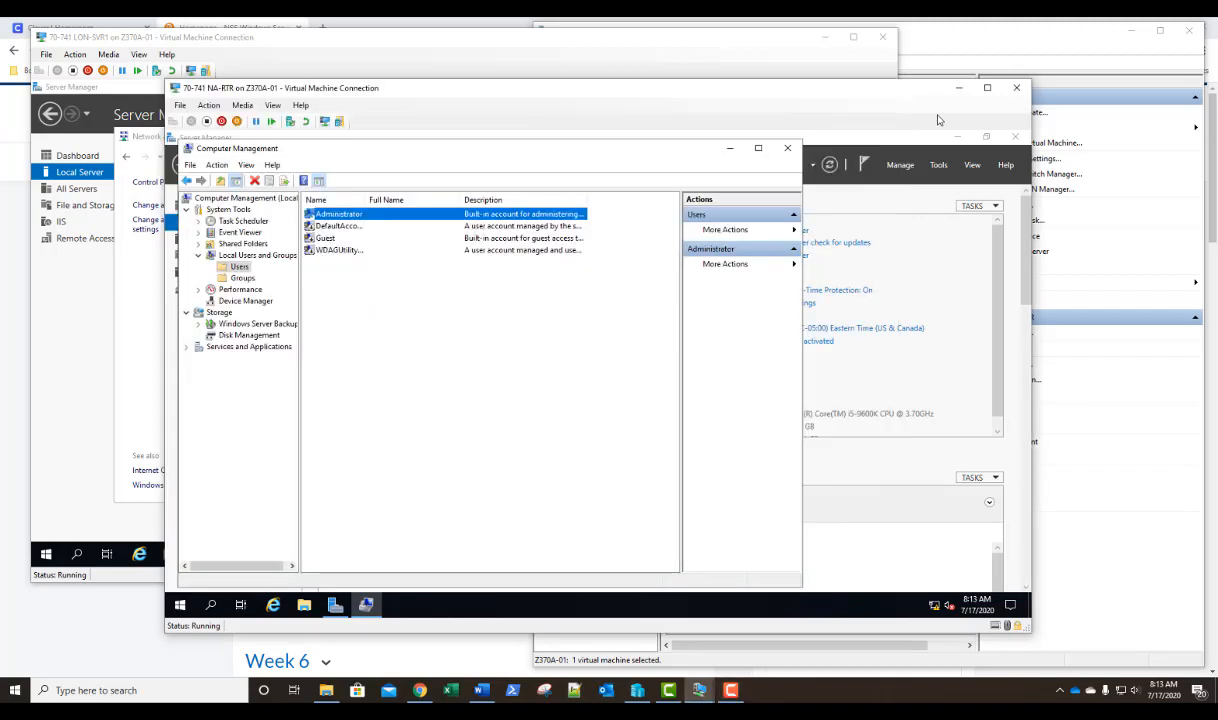
double_click(379, 217)
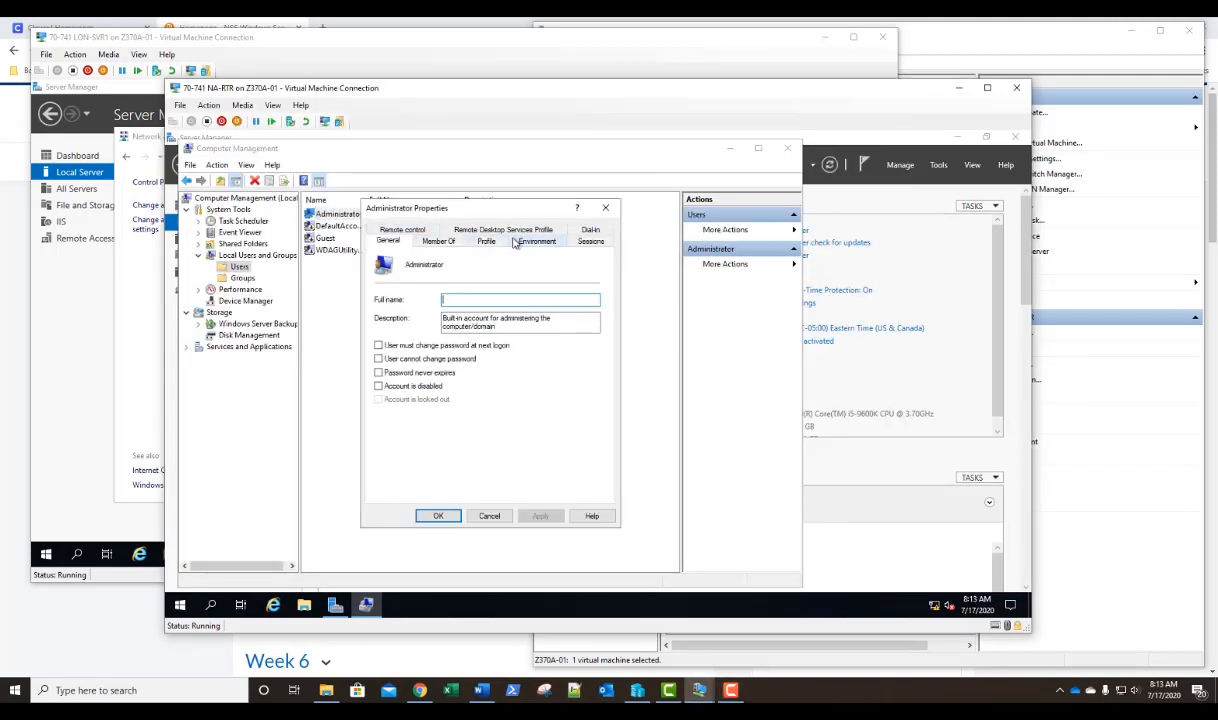
click(591, 234)
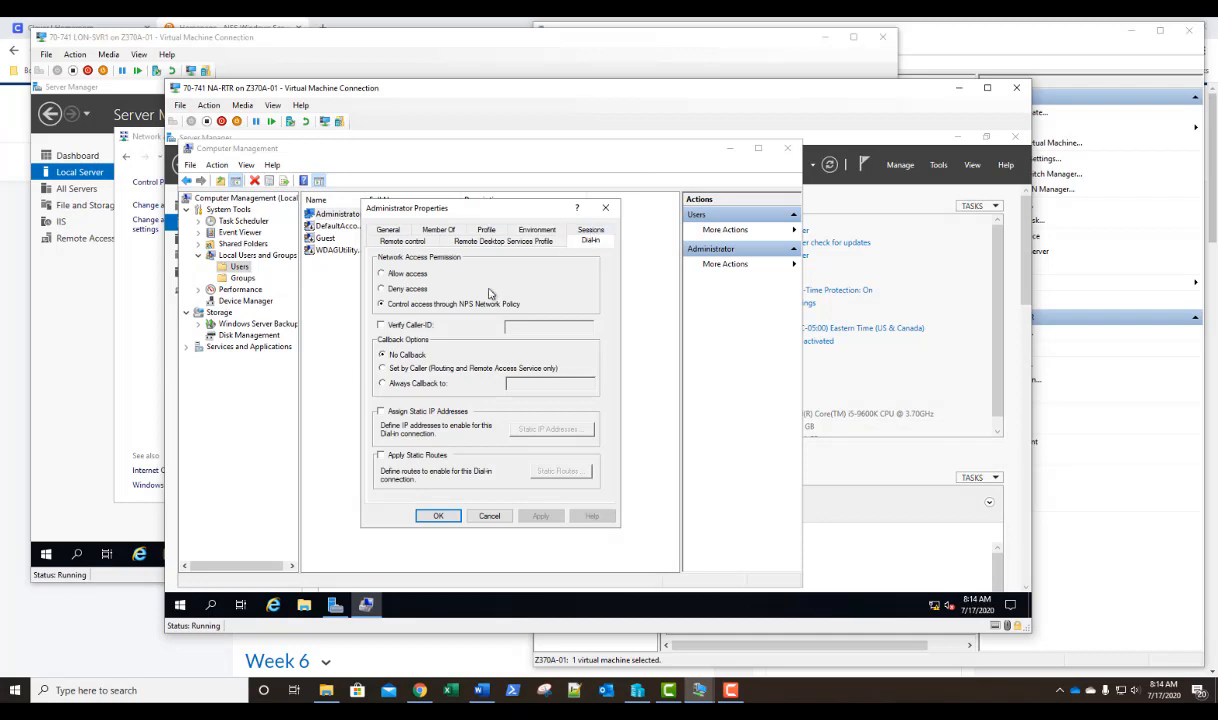
click(412, 275)
click(437, 517)
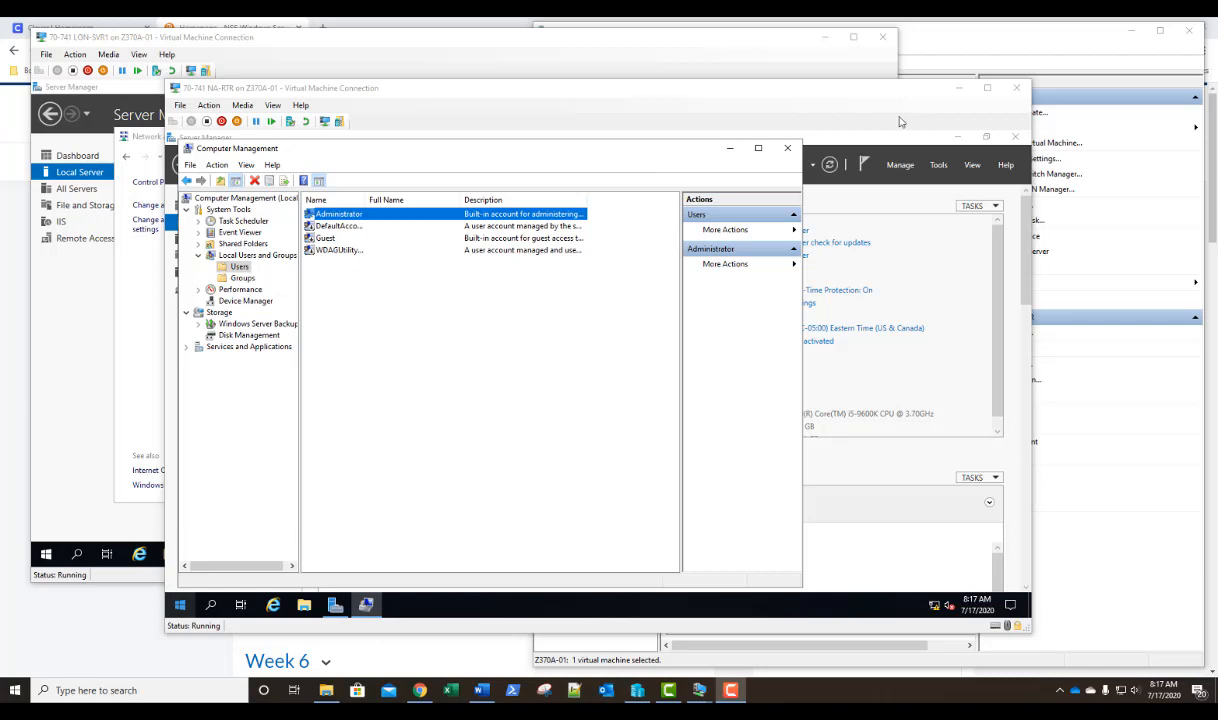
Connect to the 70-741 LON-DC1 virtual machine from Hyper-V Manager and sign in with the account password.
click(975, 34)
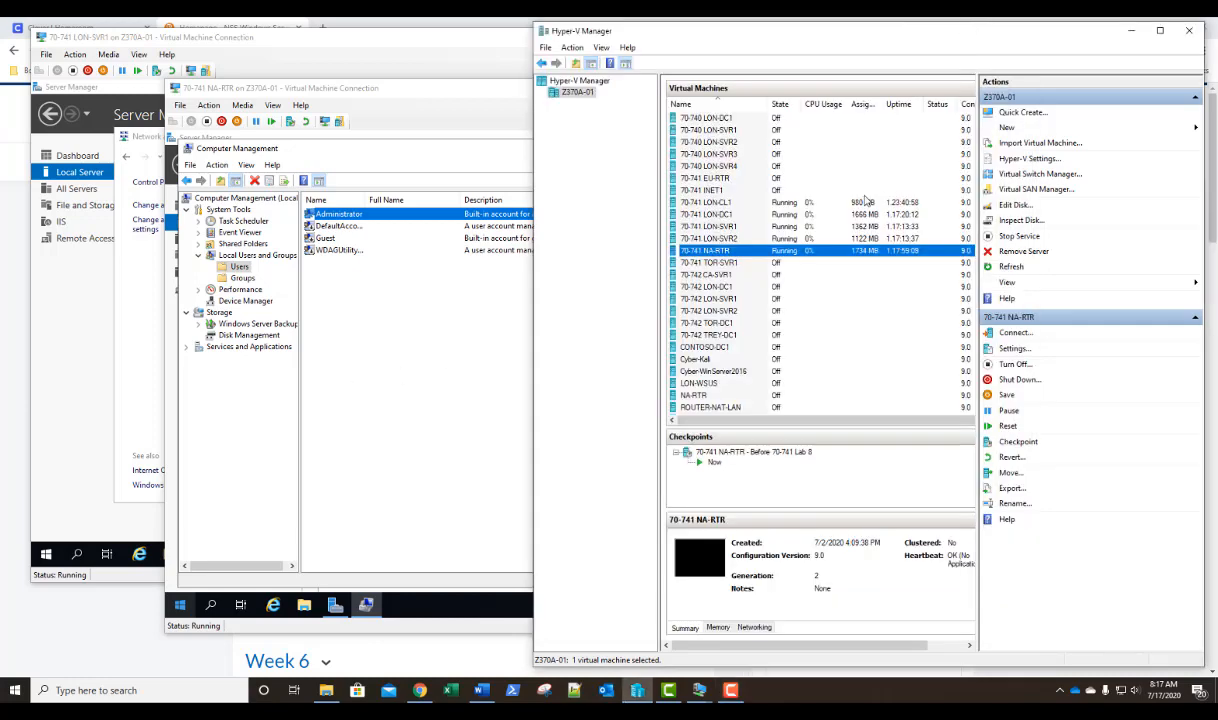
double_click(755, 215)
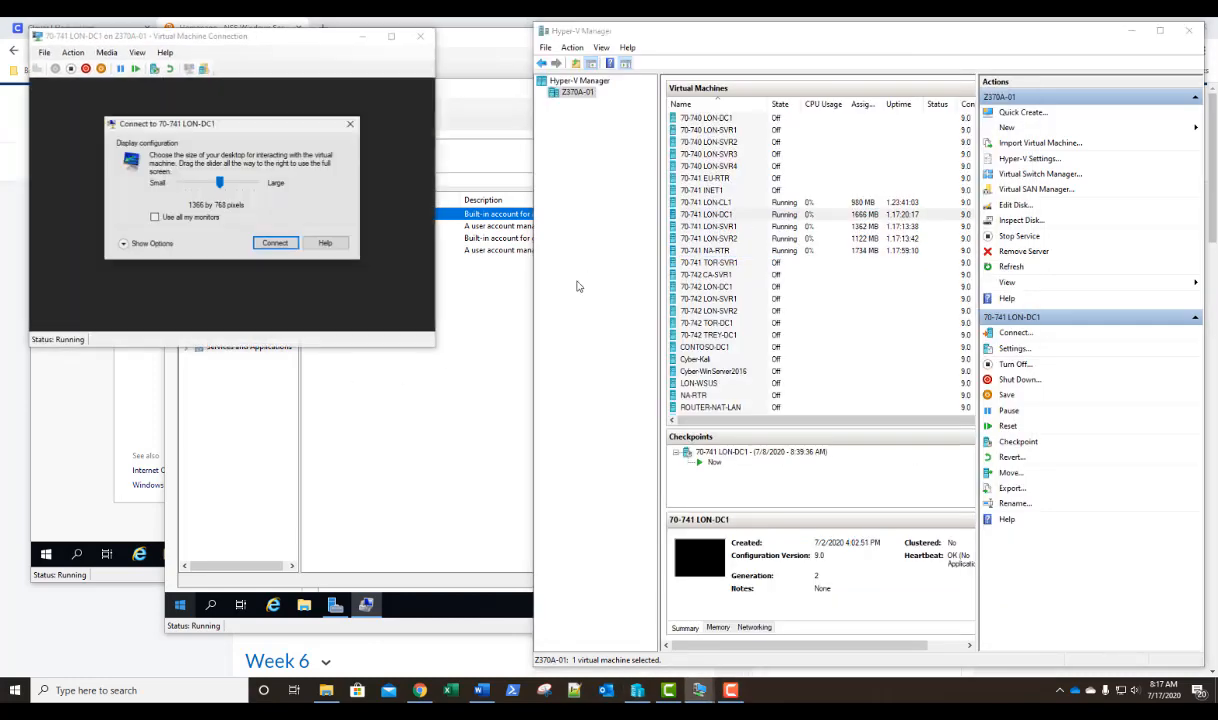
click(274, 243)
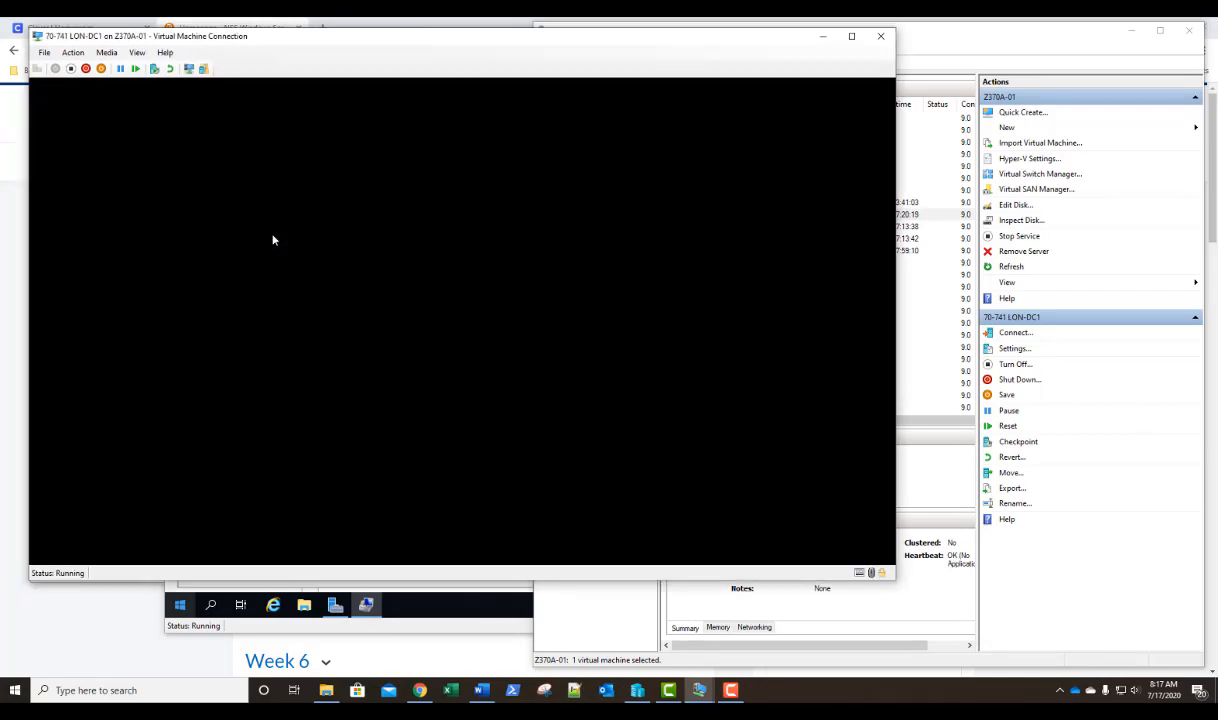
drag(366, 40, 421, 87)
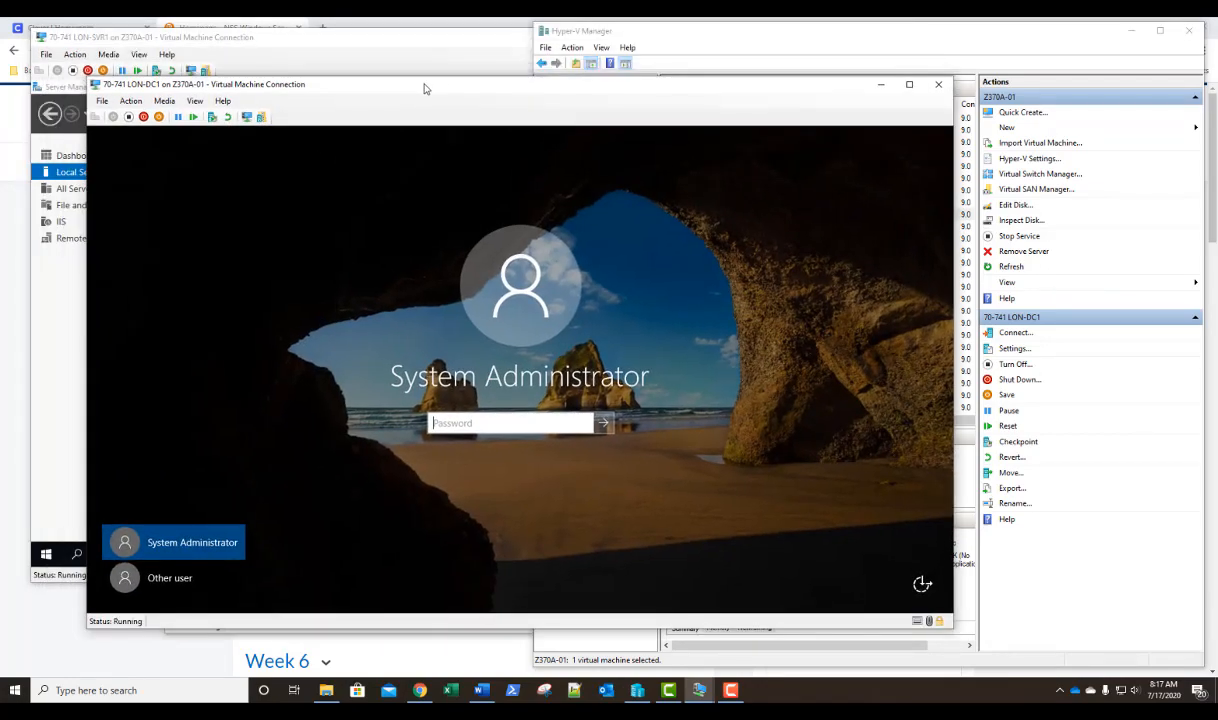
text(Pa55w.rd)
key(Return)
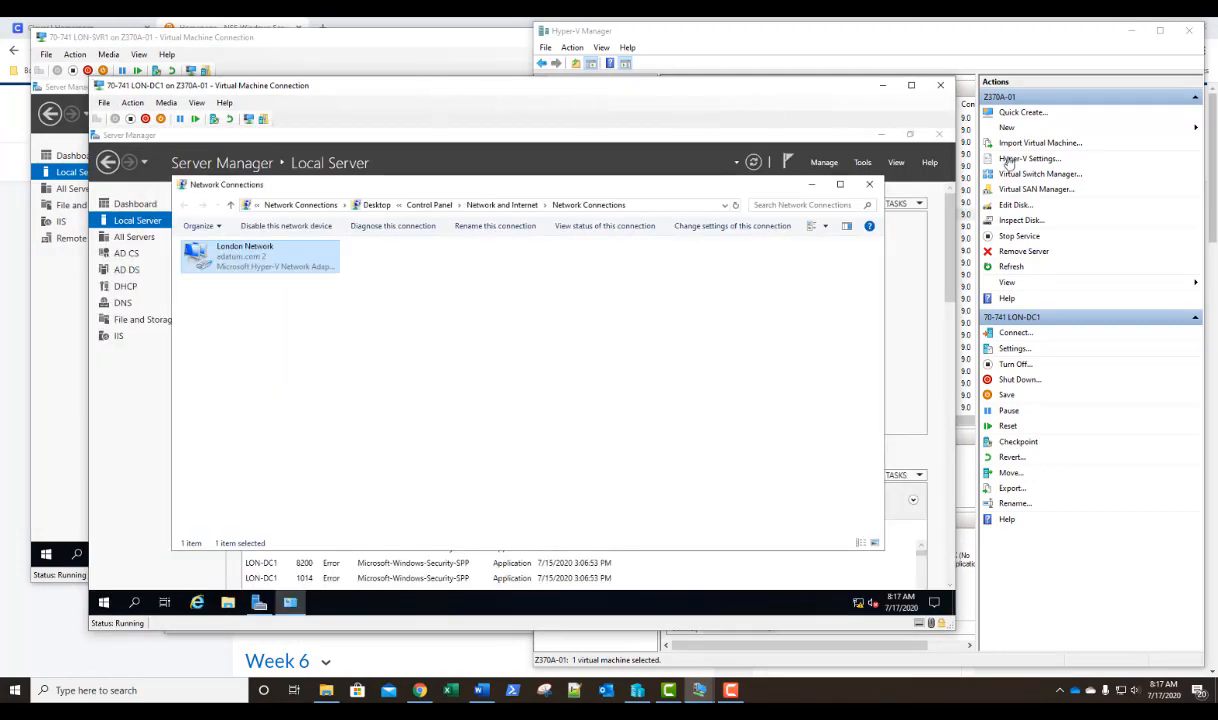
Connect to the 70-741 LON-SVR2 virtual machine from Hyper-V Manager and sign in with the account password.
click(1075, 85)
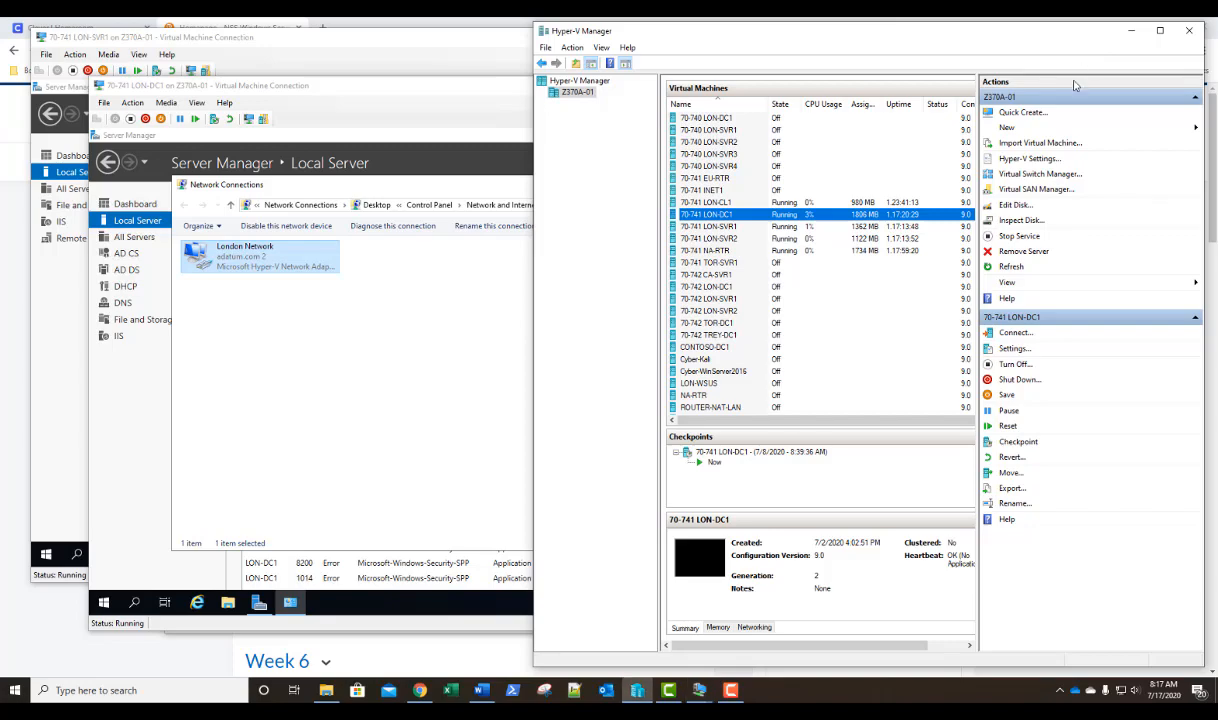
click(766, 239)
double_click(766, 240)
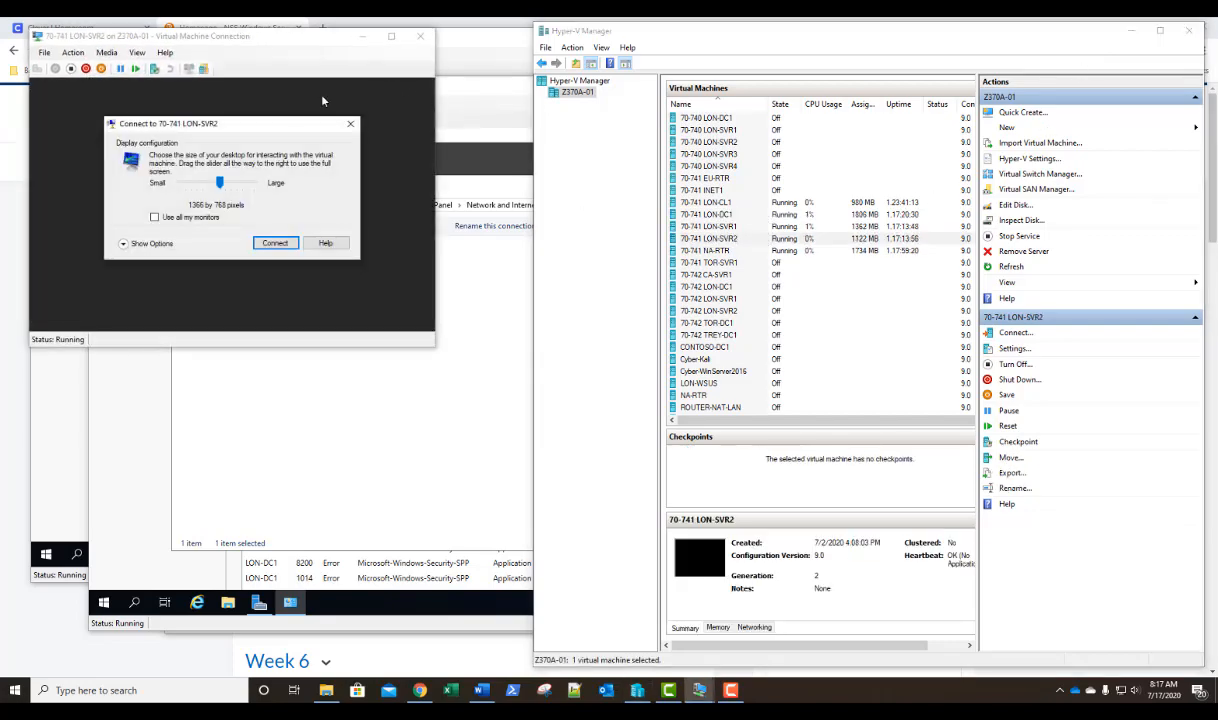
click(265, 243)
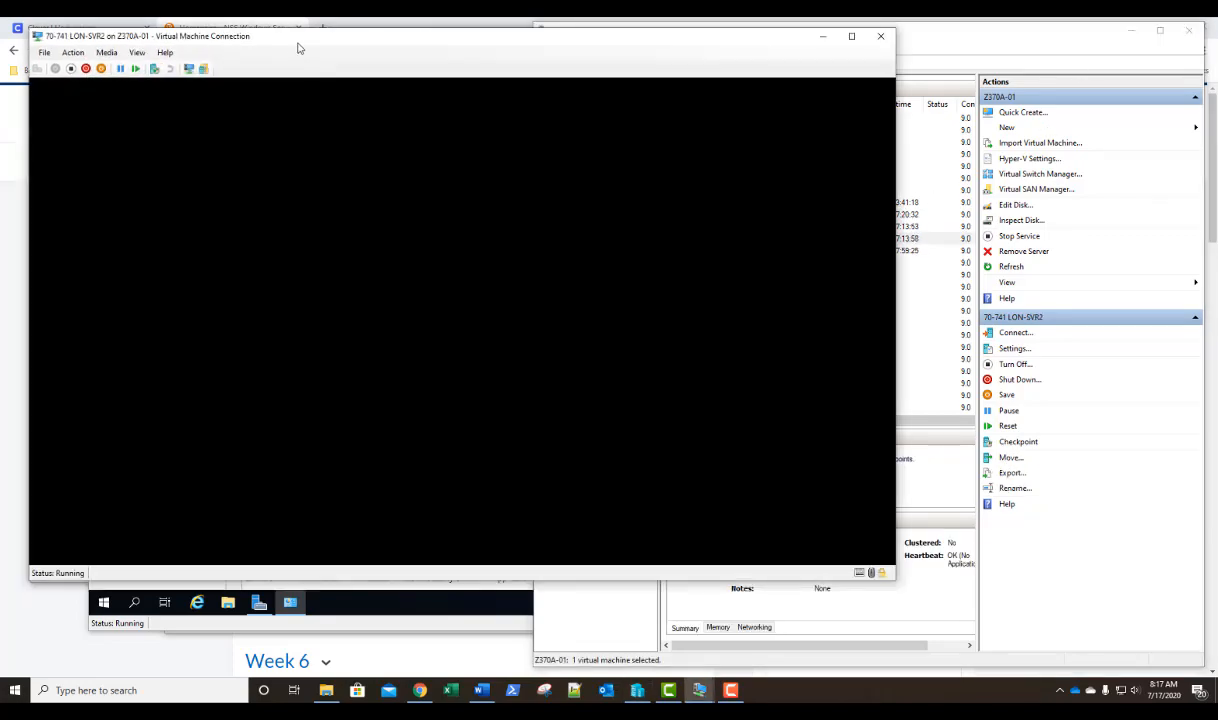
drag(299, 46, 527, 136)
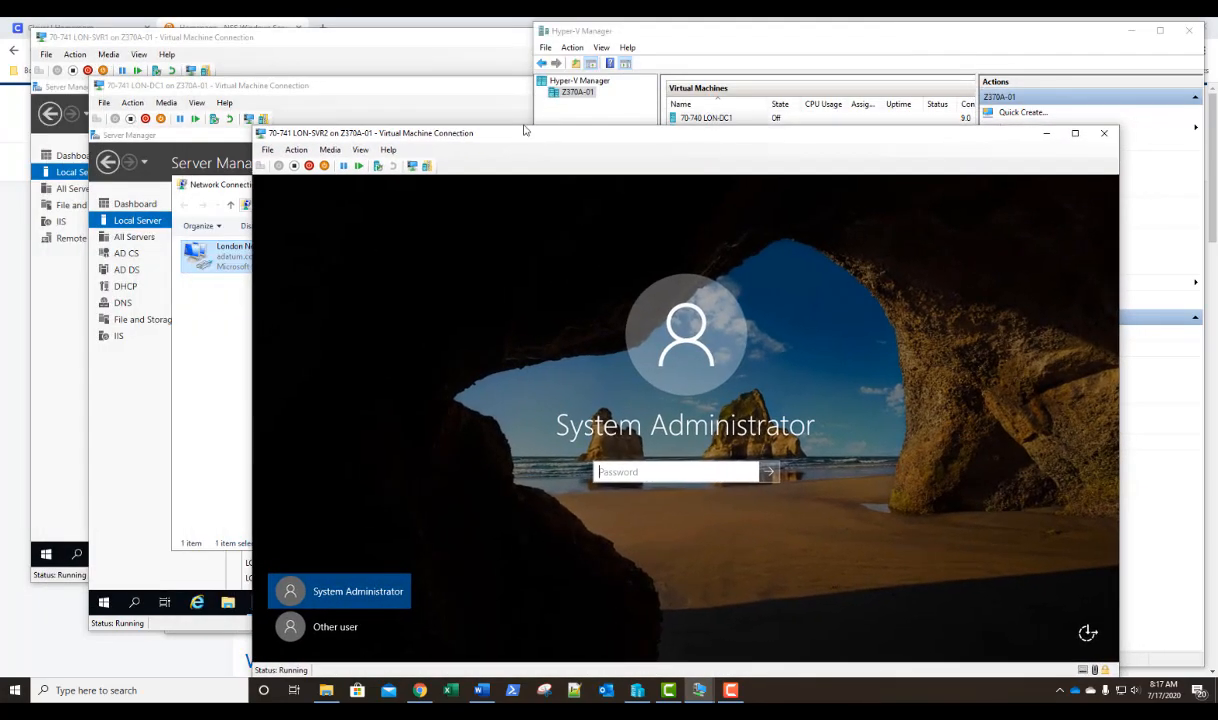
text(Pa55w.rd)
key(Return)
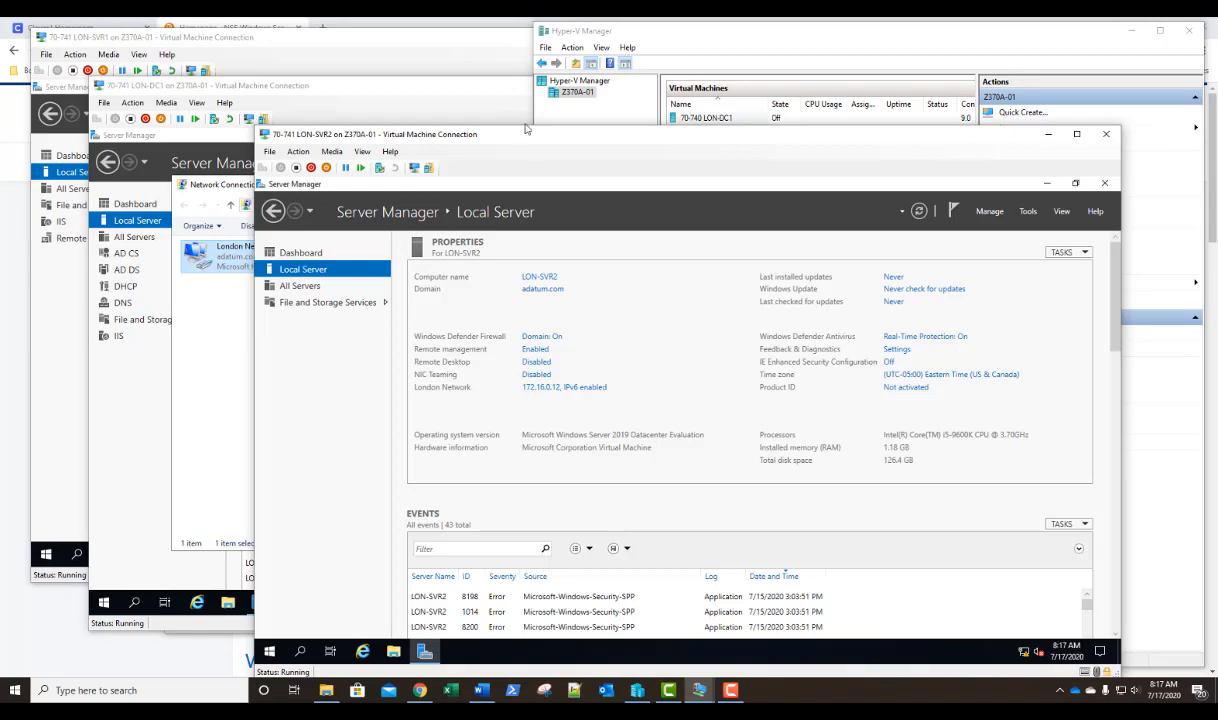
On LON-DC1, close Network Connections, open DNS Manager and examine the records of the 0.16.172.in-addr.arpa reverse lookup zone.
click(437, 95)
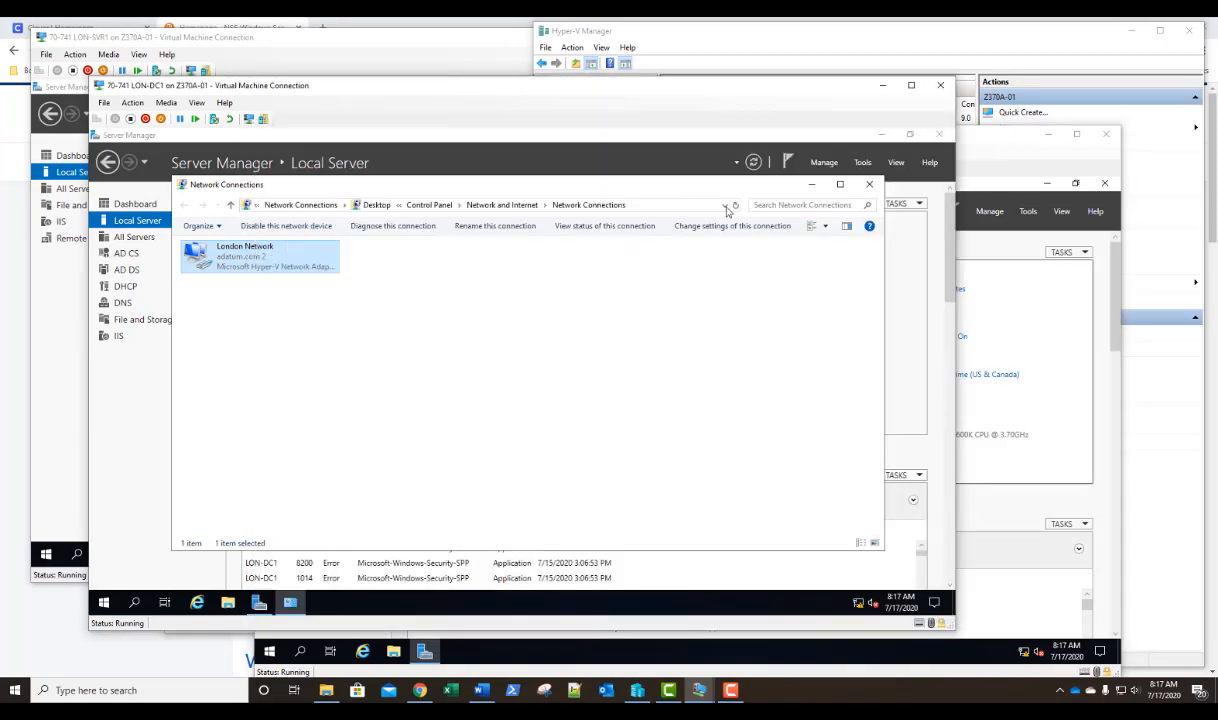
click(869, 184)
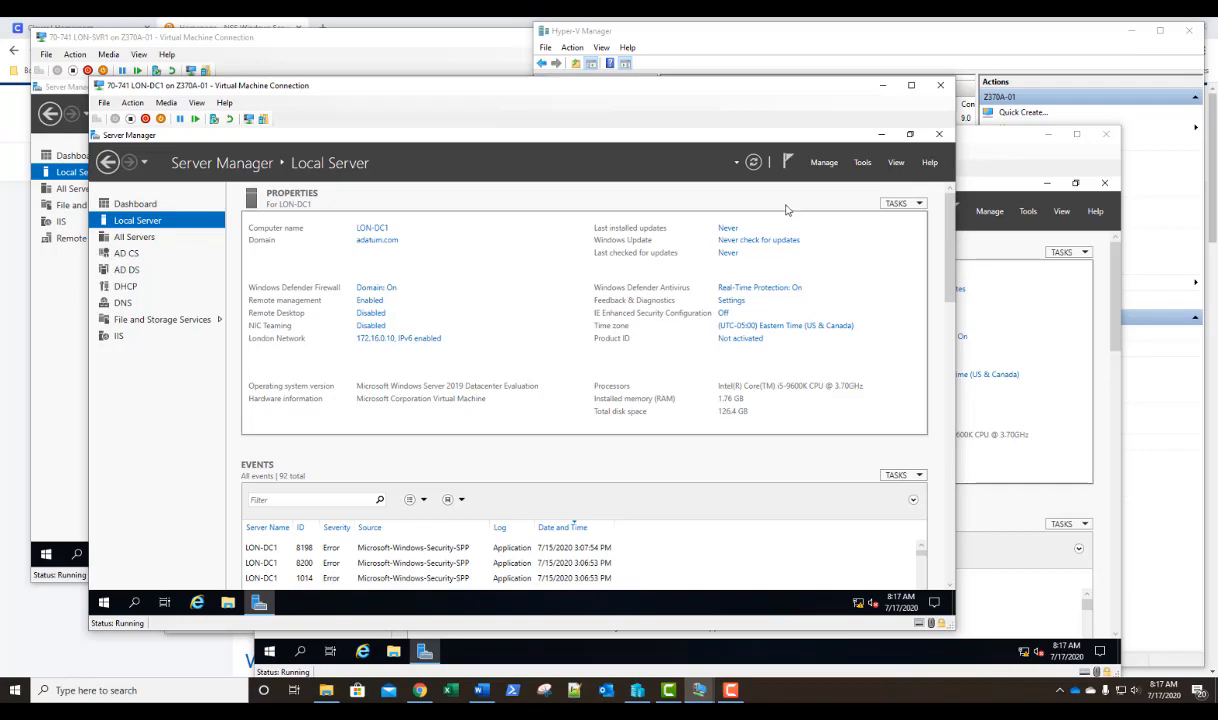
click(862, 163)
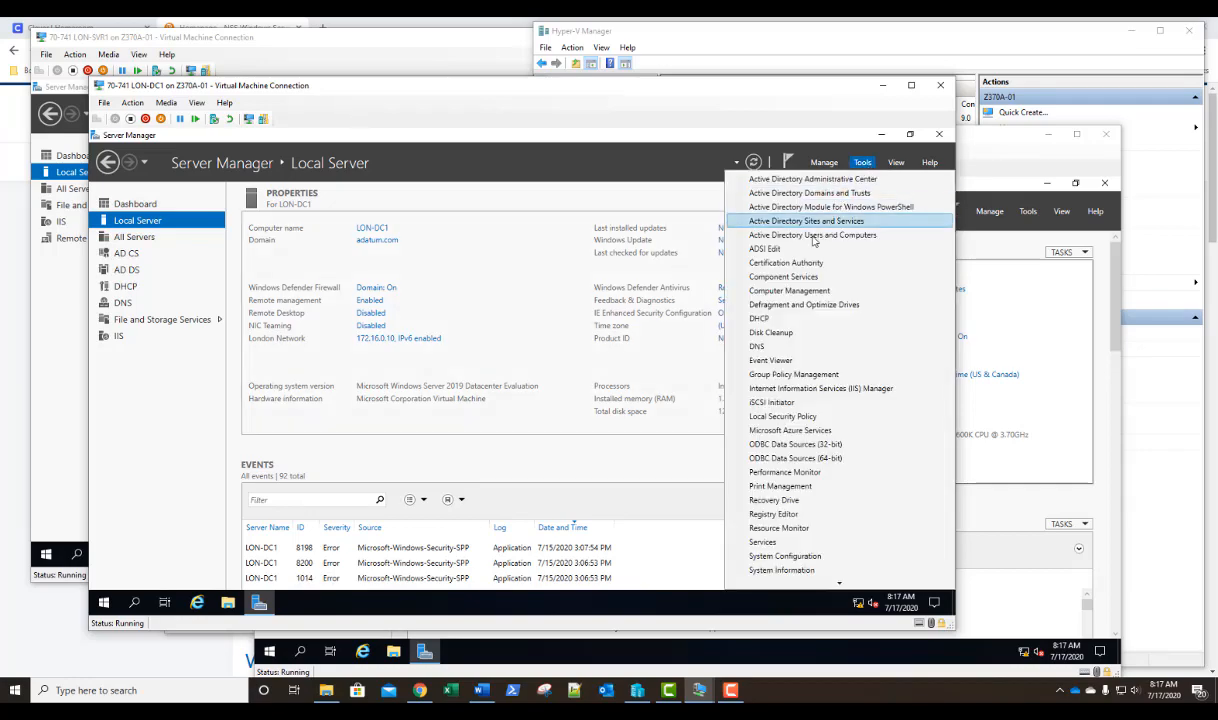
click(757, 347)
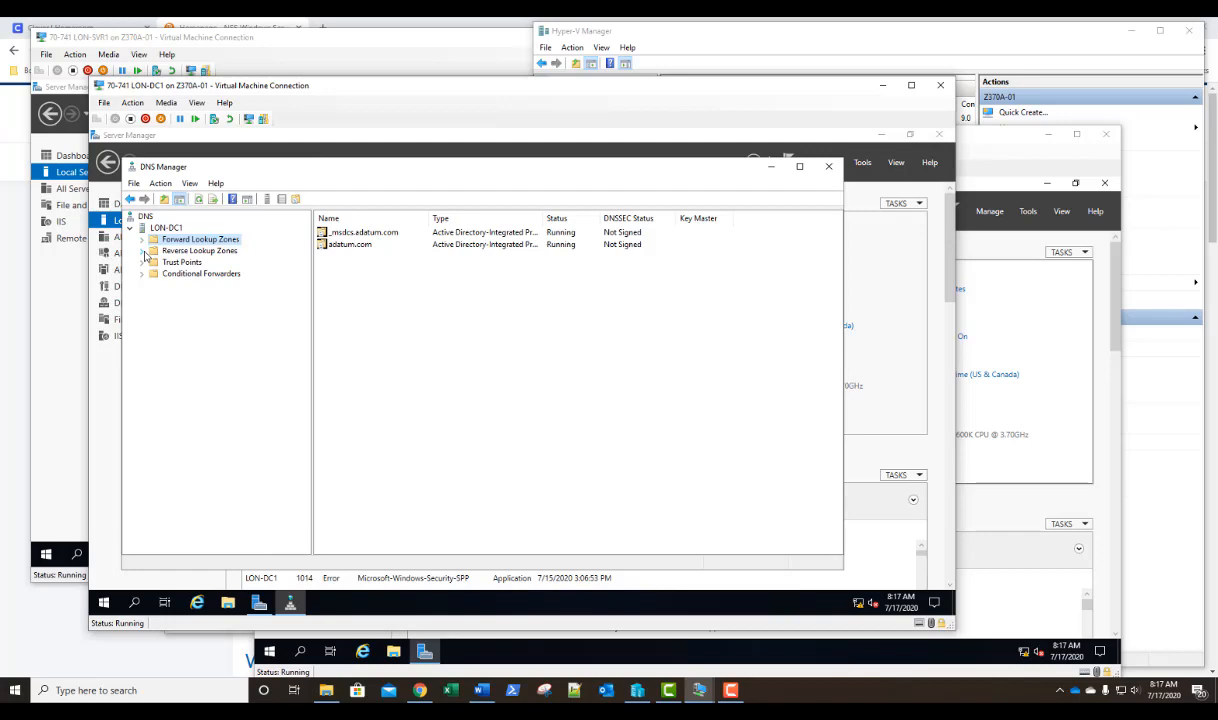
click(144, 253)
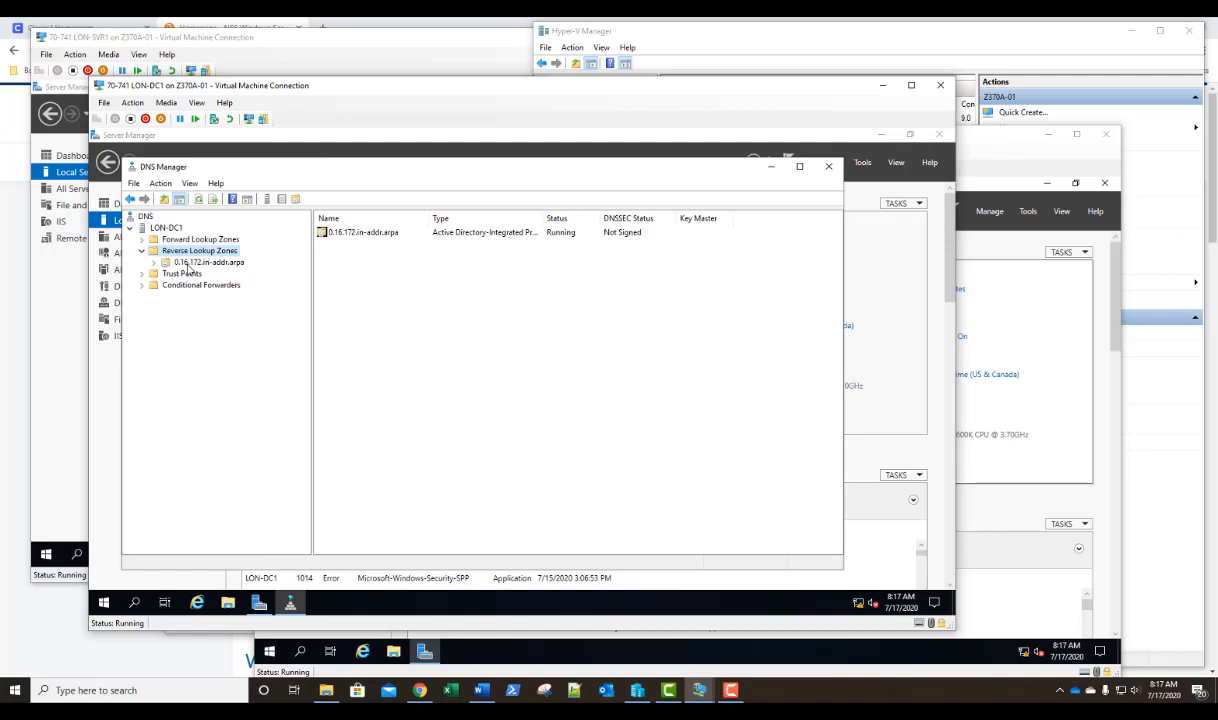
click(185, 263)
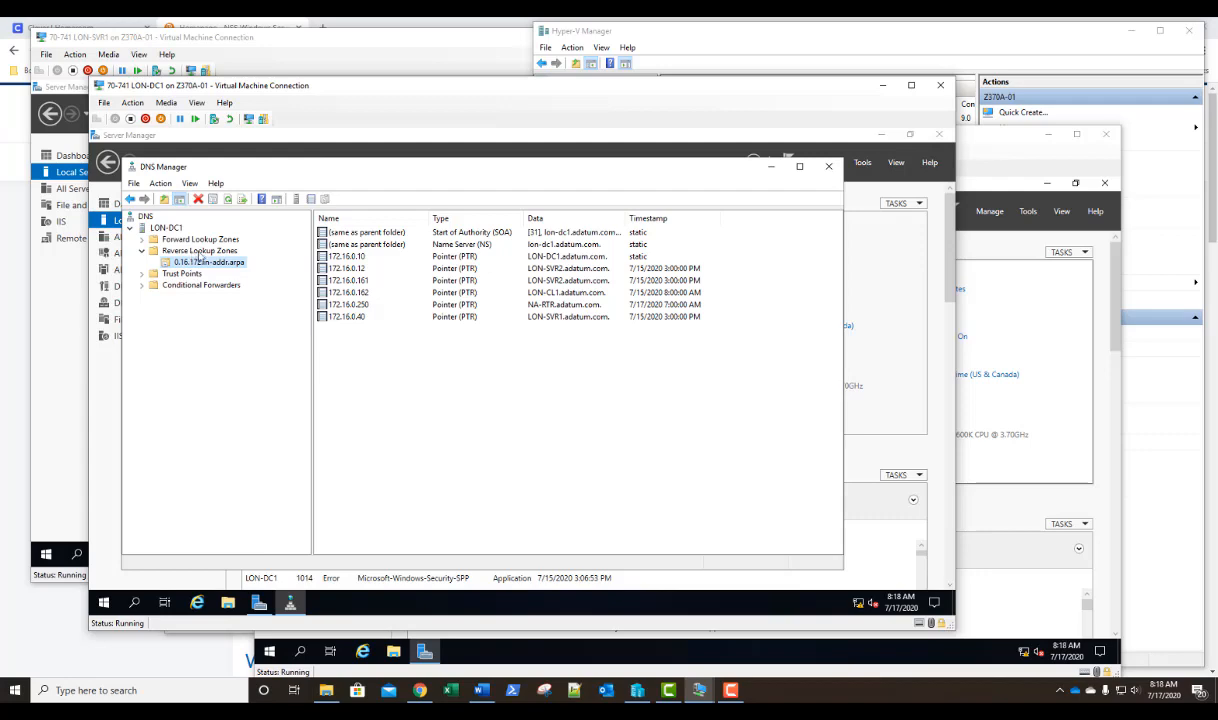
click(198, 252)
right_click(200, 255)
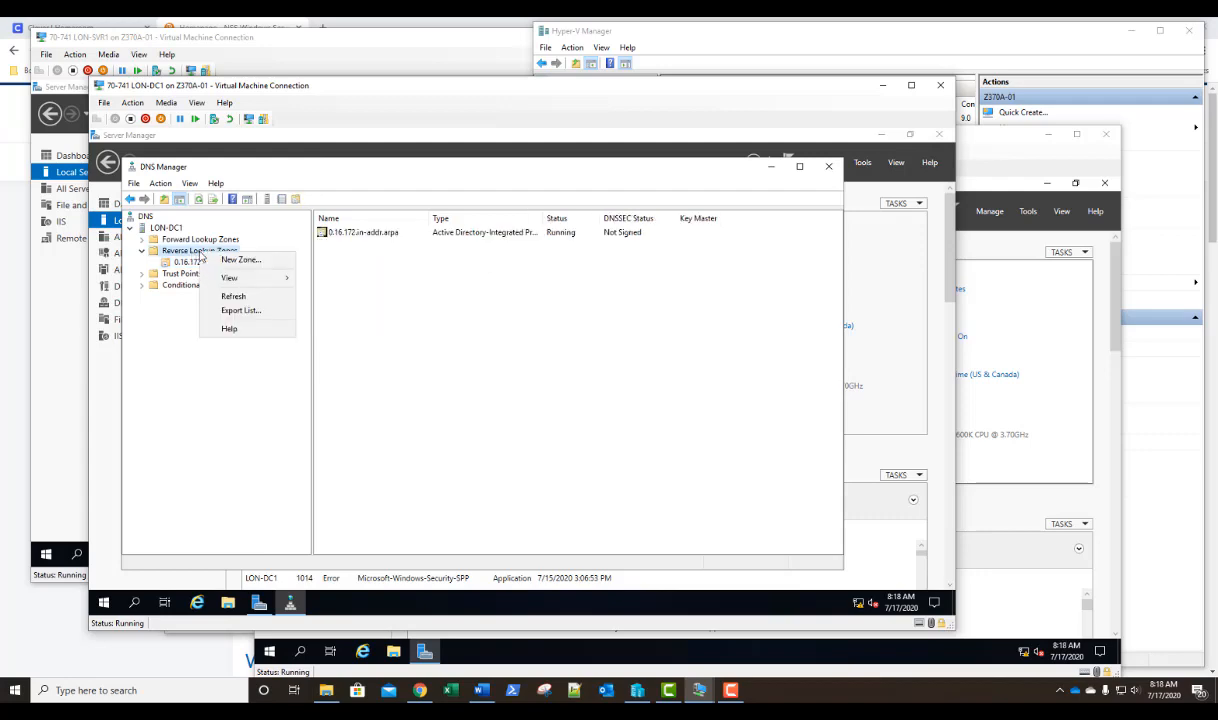
click(210, 260)
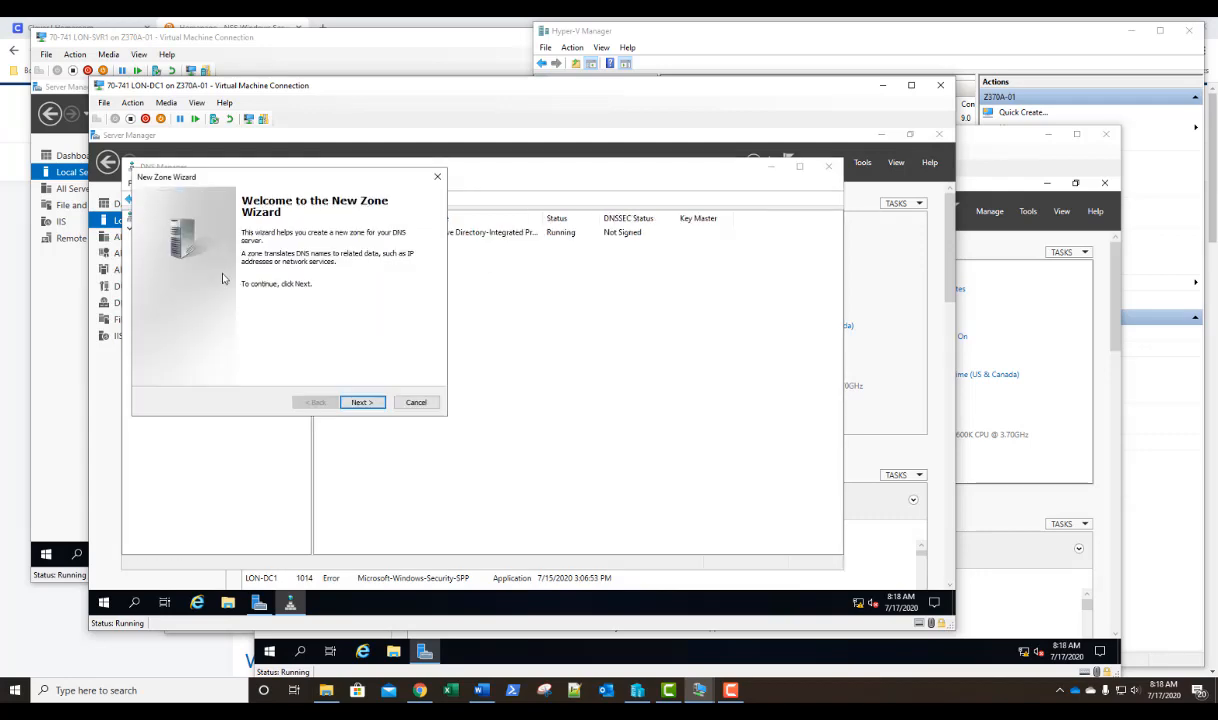
click(362, 402)
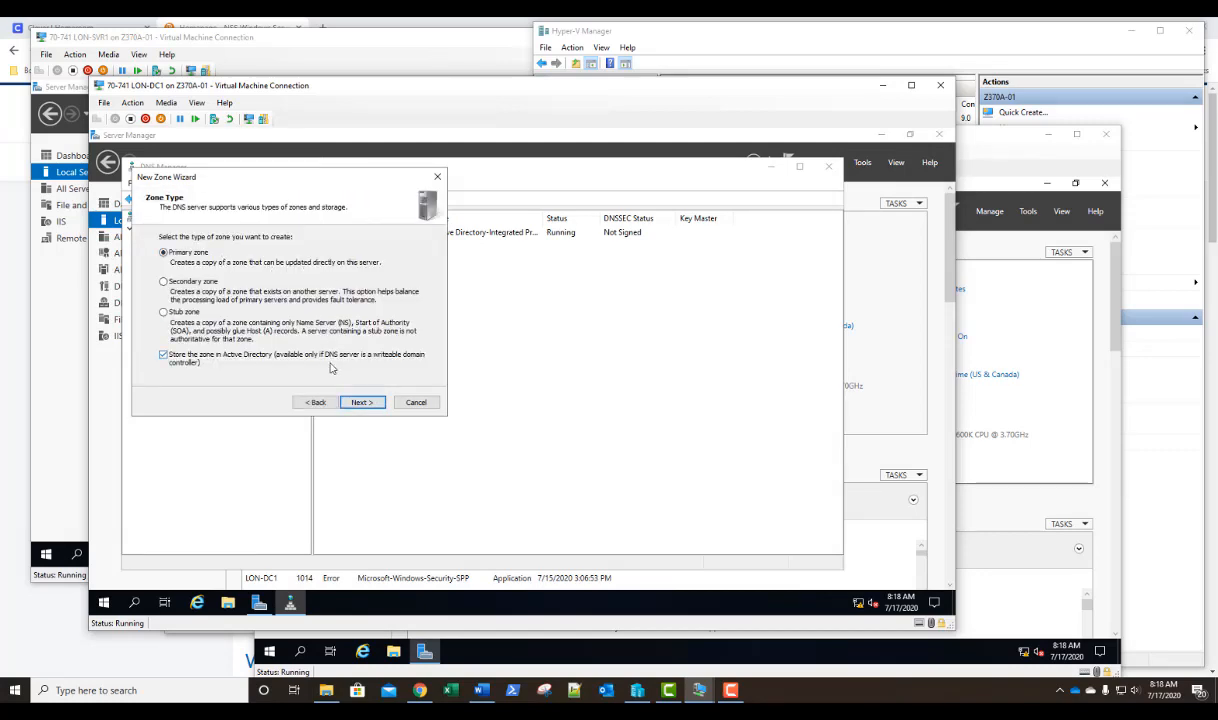
click(361, 404)
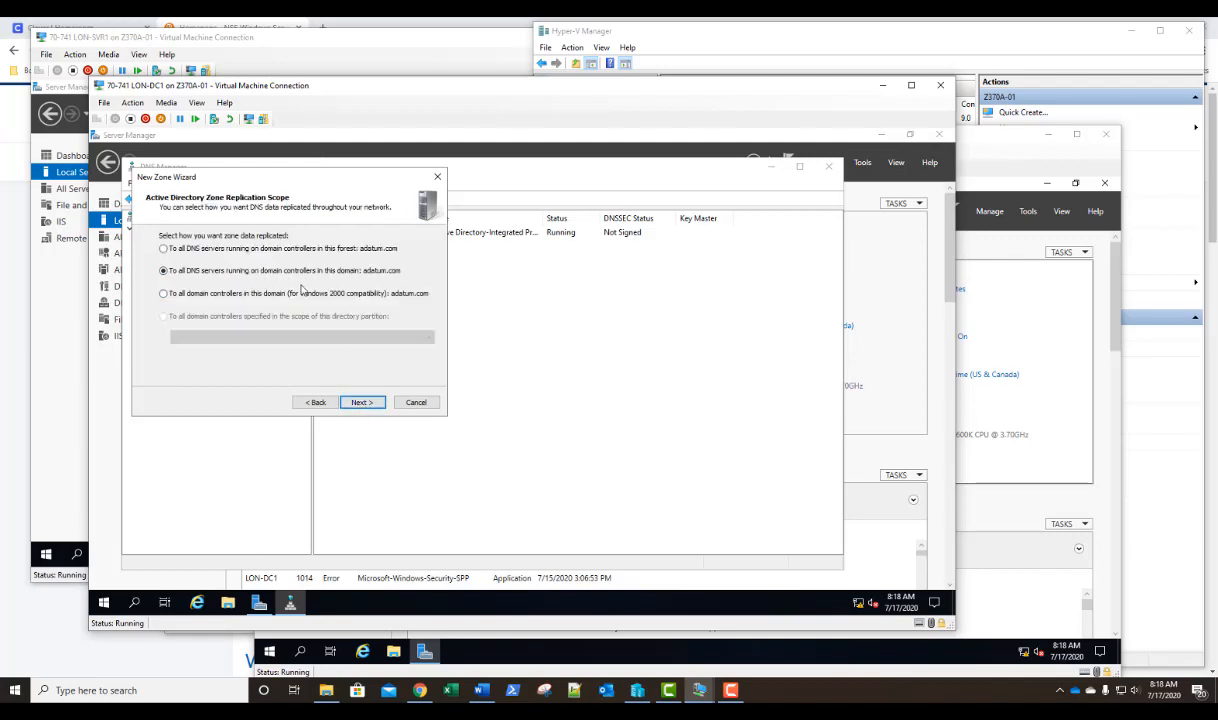
click(361, 402)
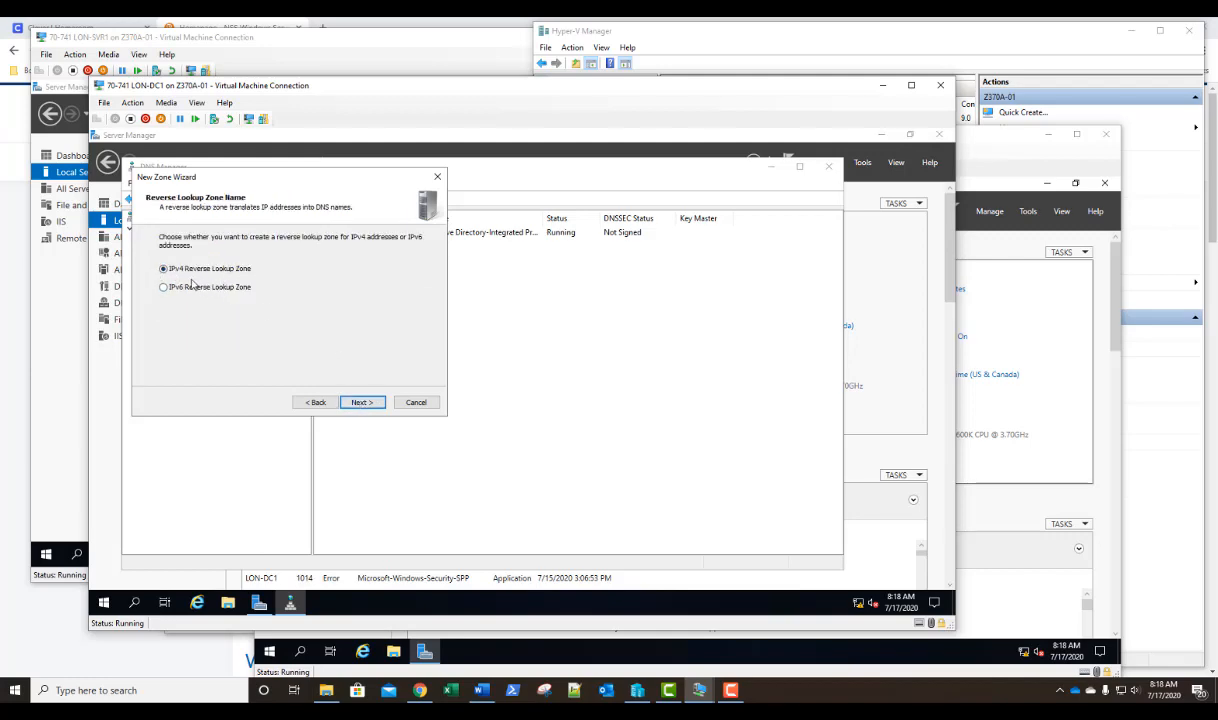
click(360, 402)
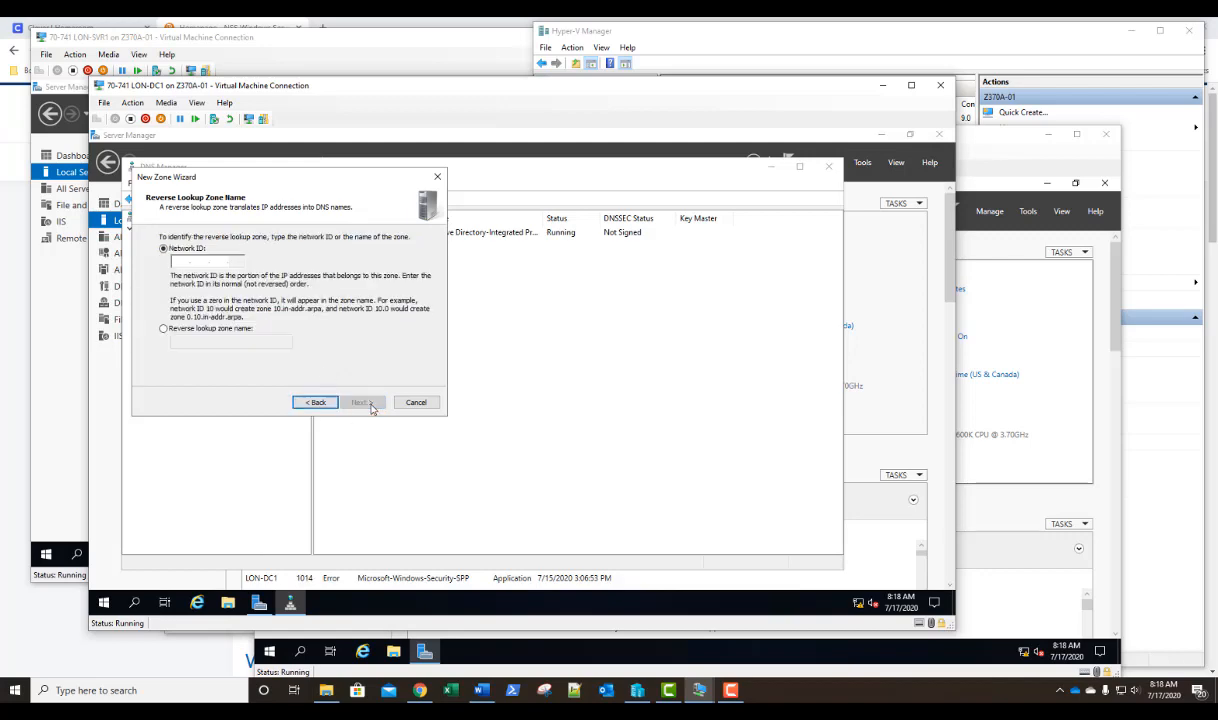
click(179, 259)
text(172.16.)
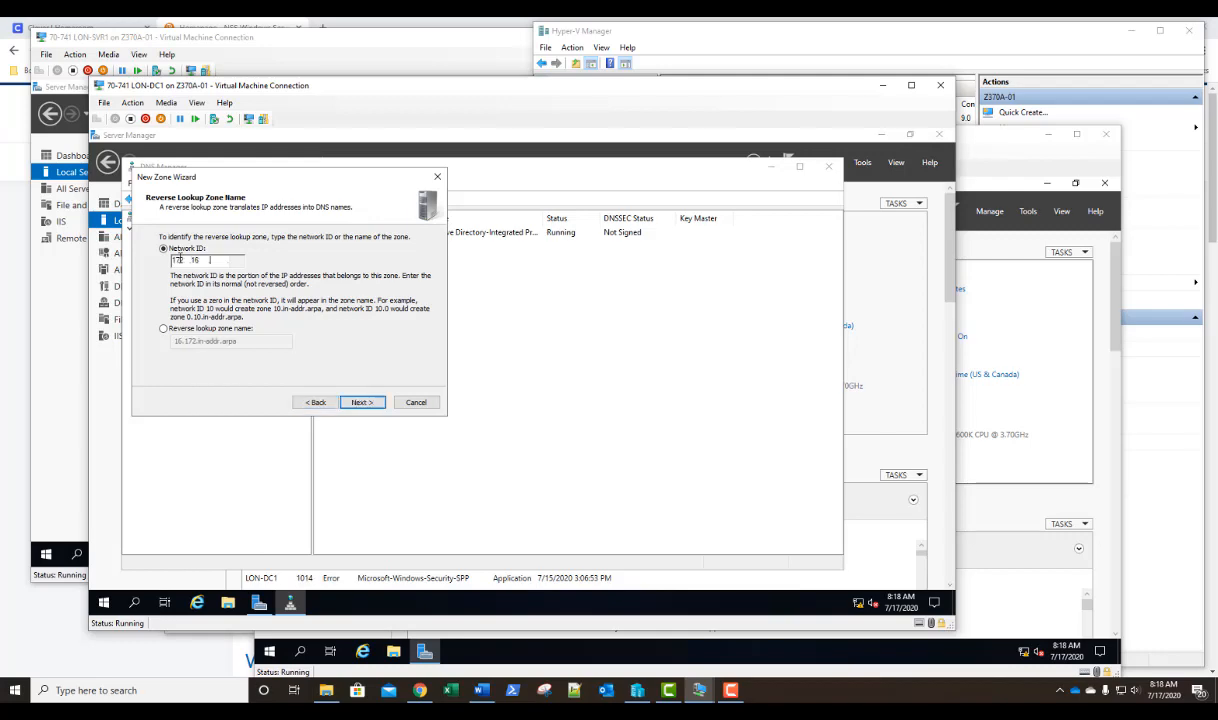
text(0)
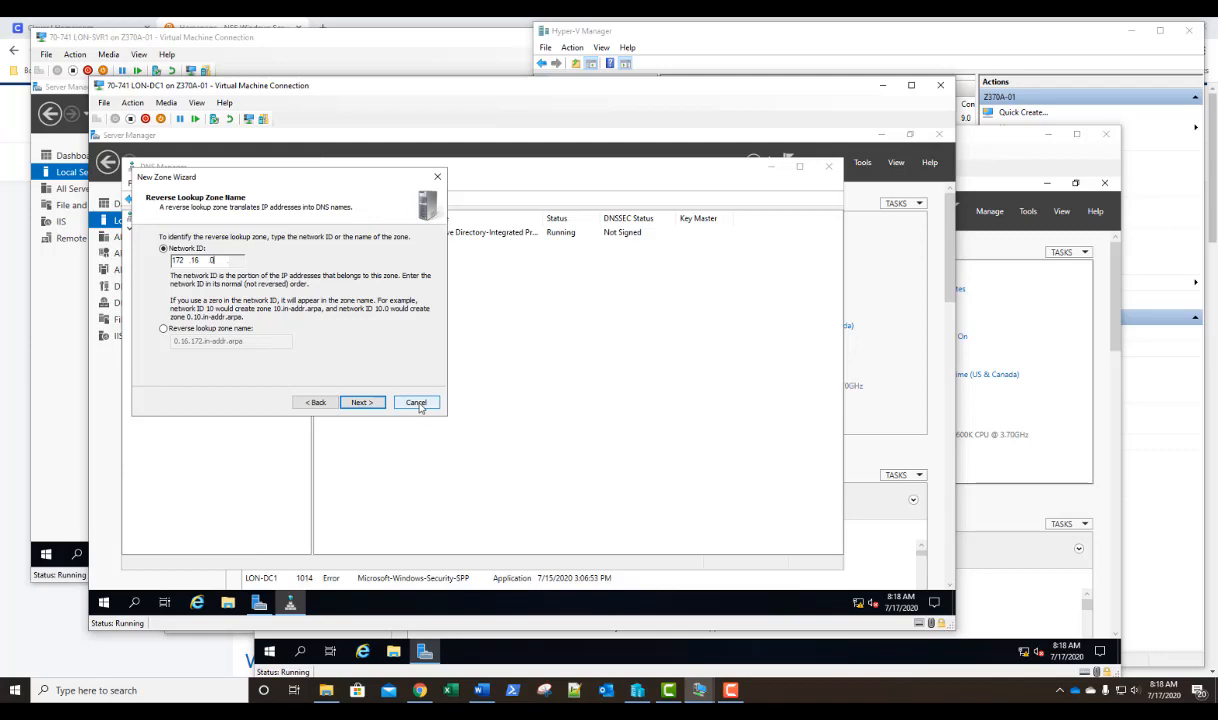
click(418, 403)
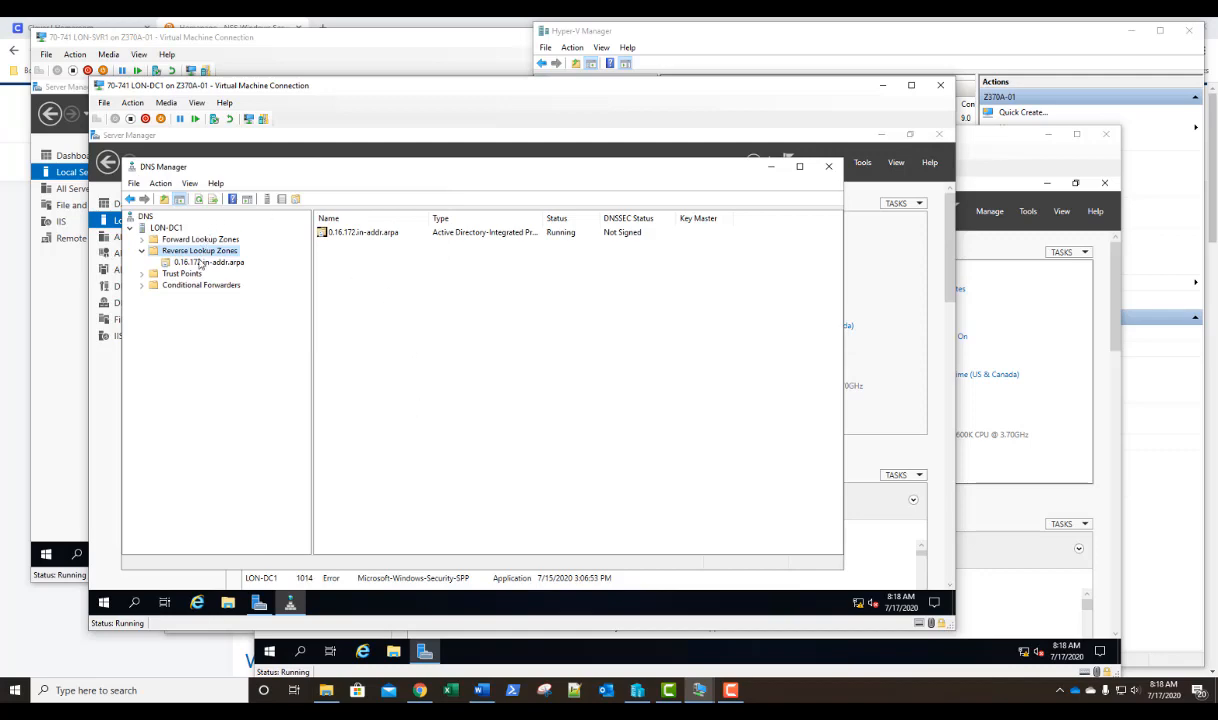
In the adatum.com forward lookup zone, start a new host record named NLS with IP address 172.16.0.12.
click(142, 240)
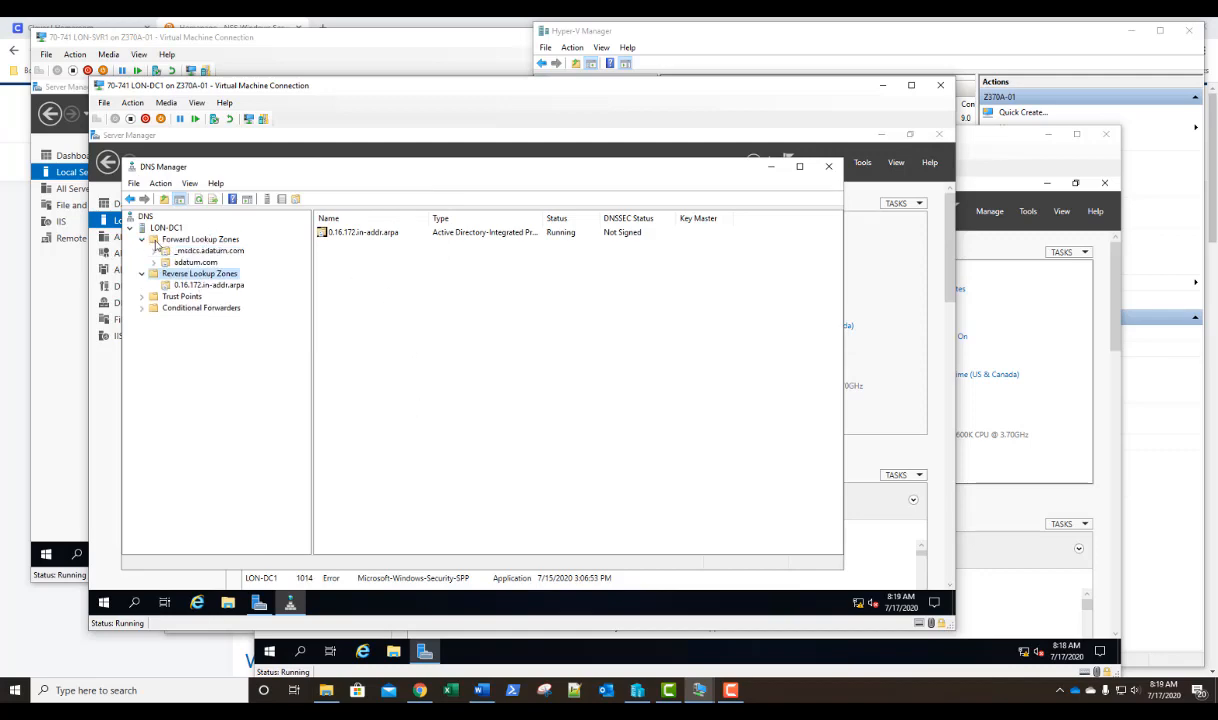
click(187, 263)
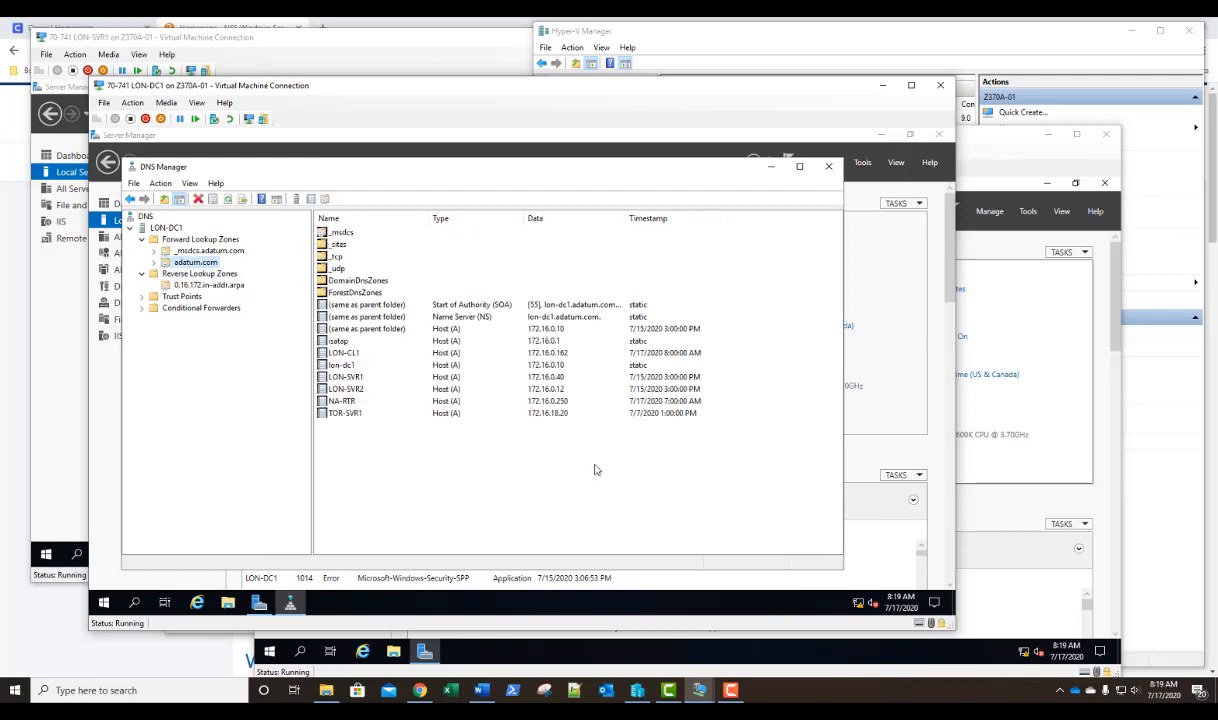
right_click(508, 473)
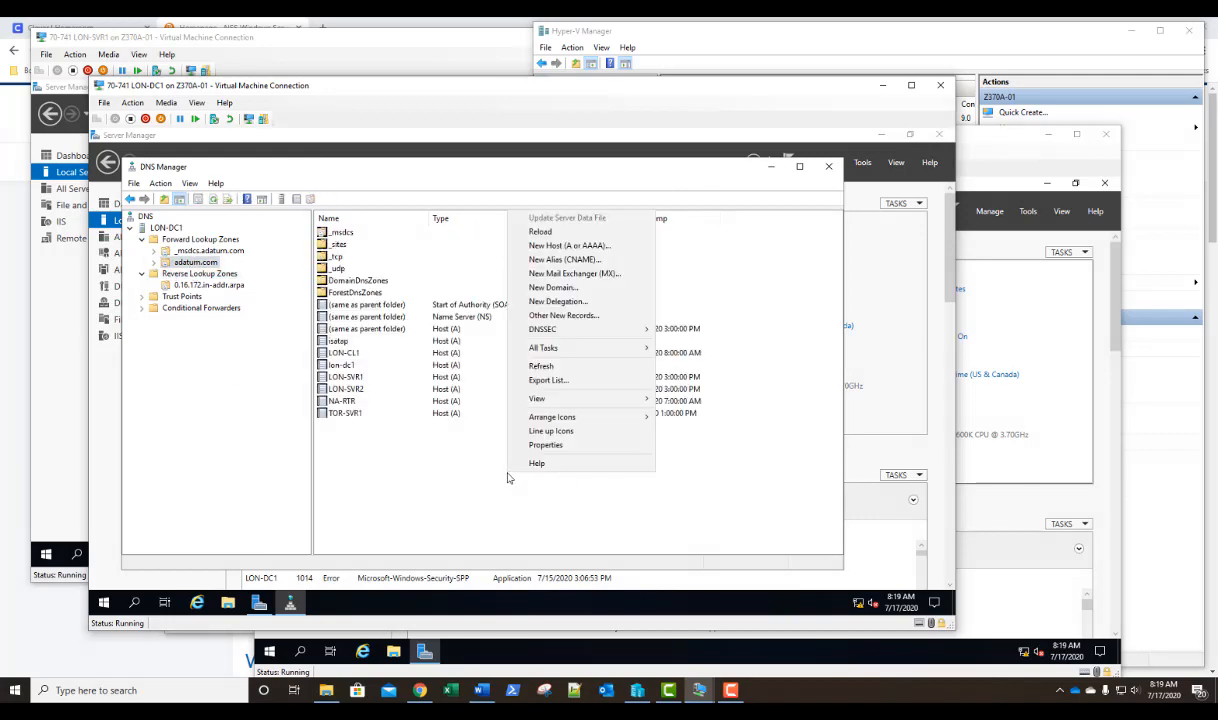
click(547, 247)
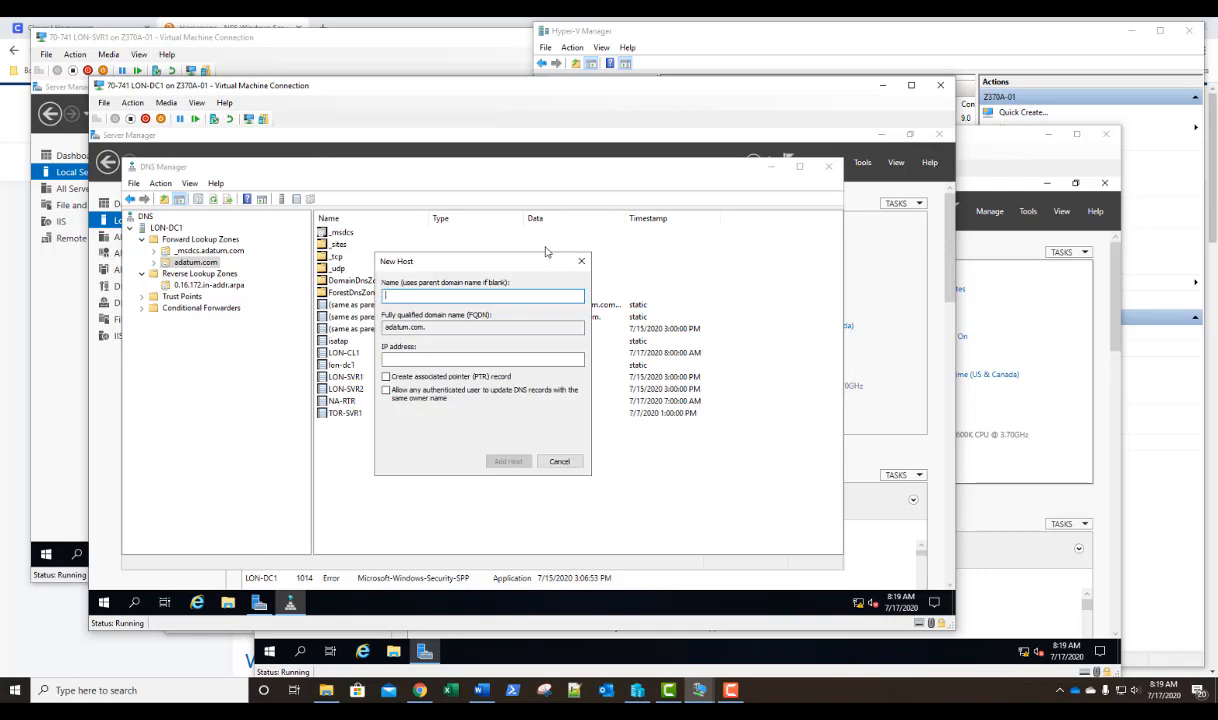
text(NLS)
key(Tab)
key(Tab)
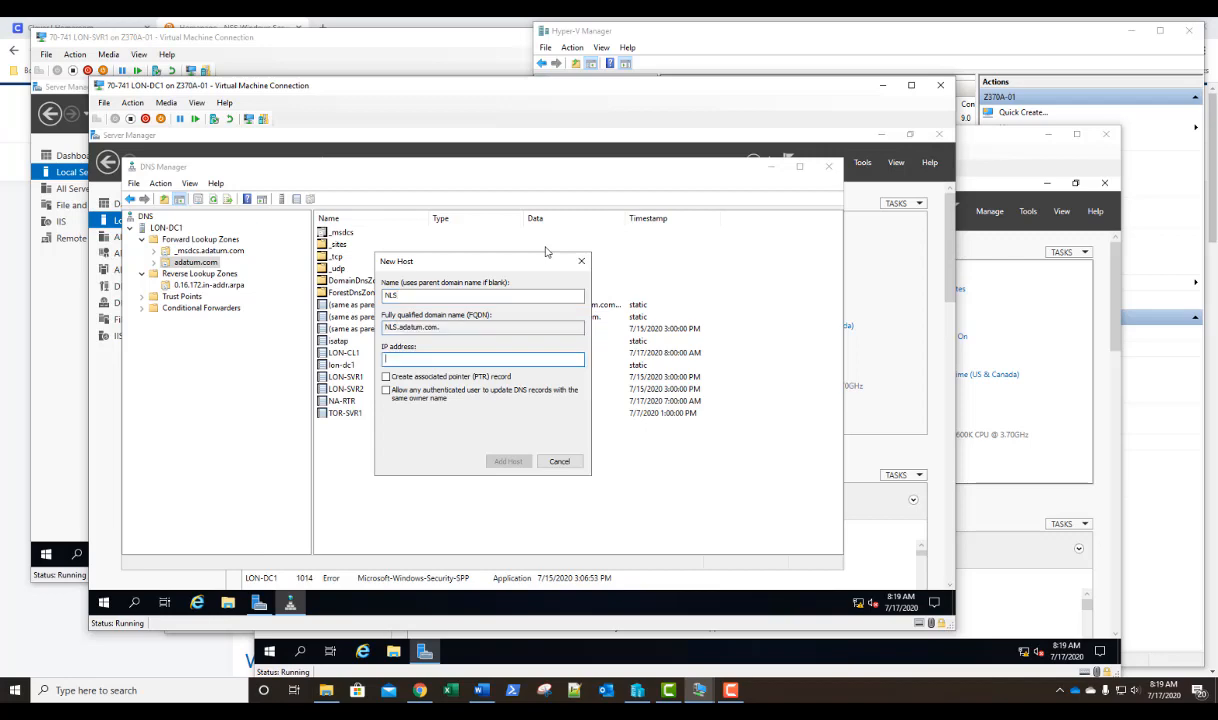
text(172.16.0.12)
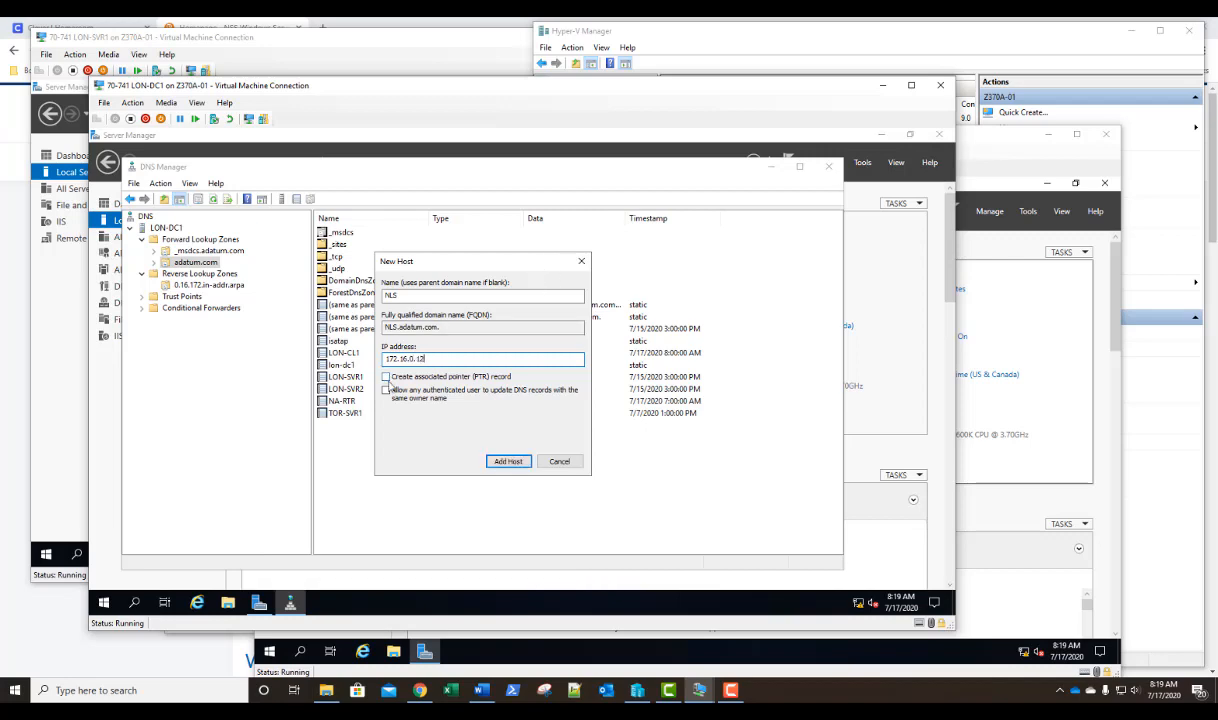
Include an associated pointer (PTR) record, add the NLS host to the zone, and close DNS Manager.
click(387, 379)
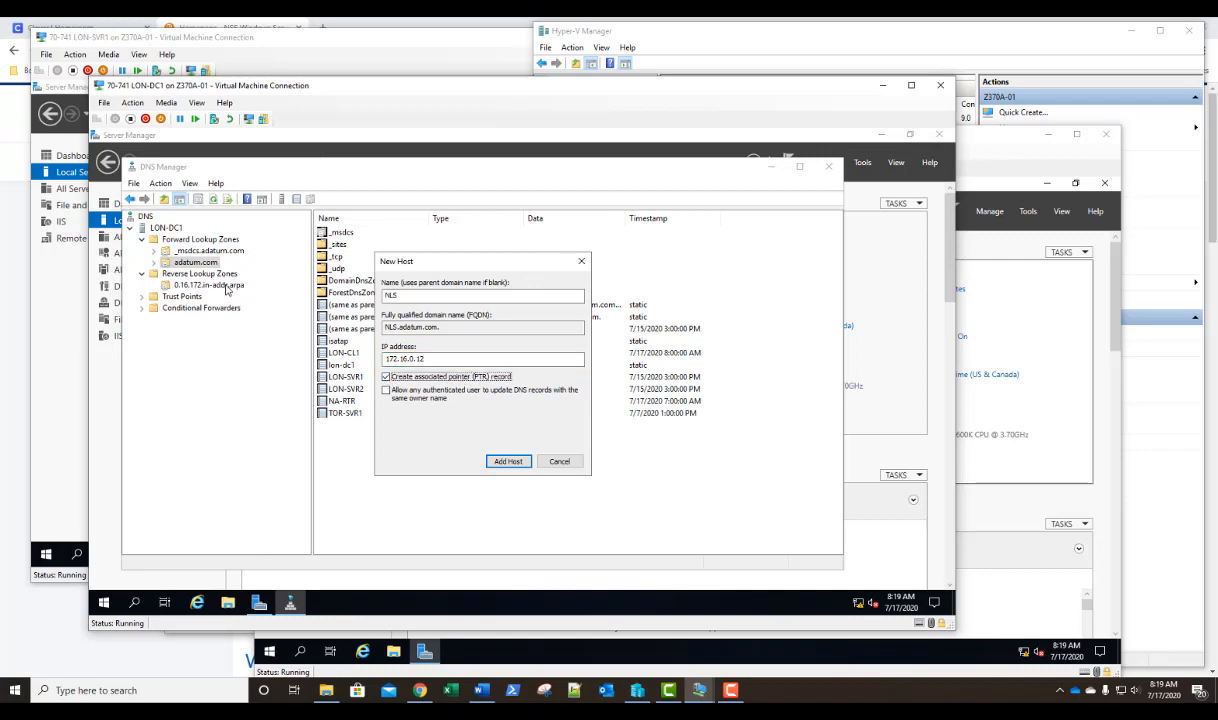
click(507, 462)
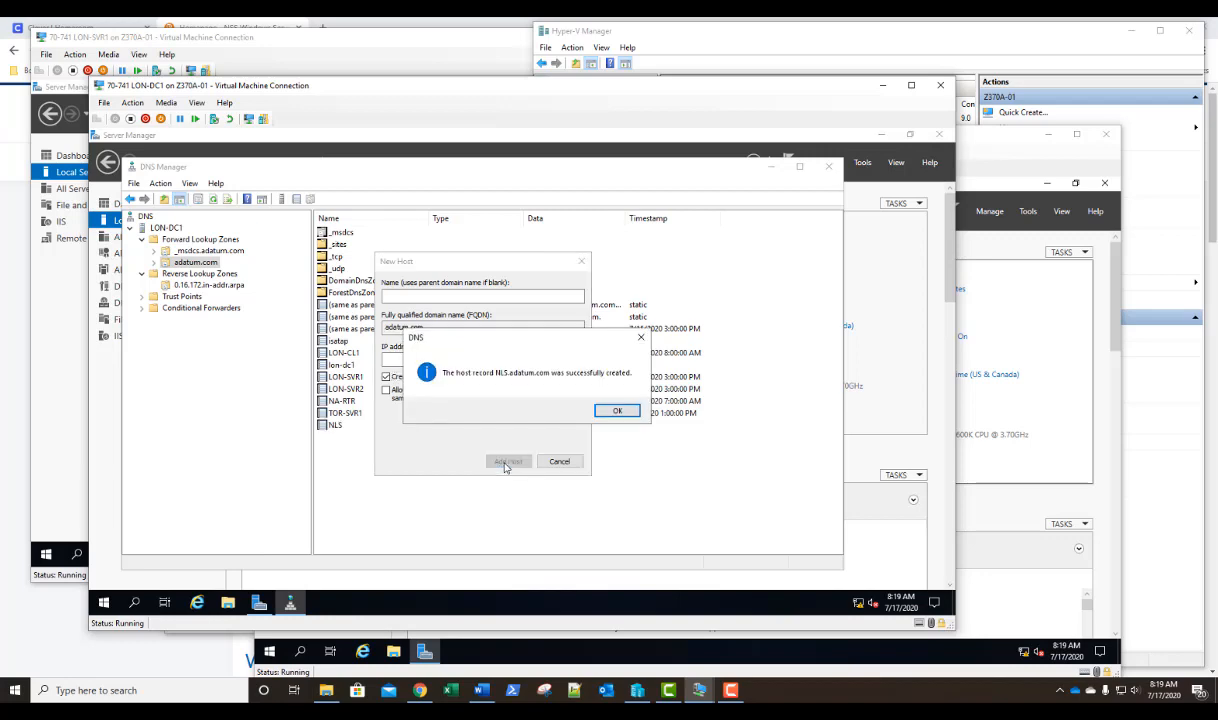
click(614, 411)
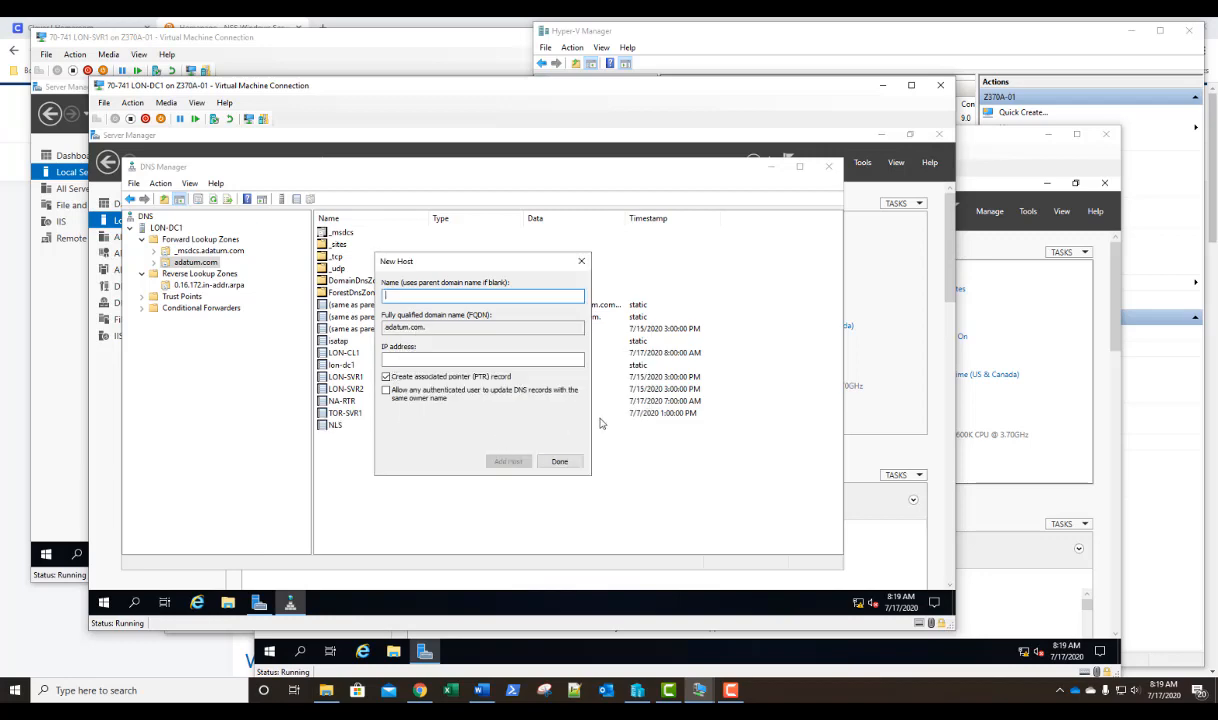
click(566, 461)
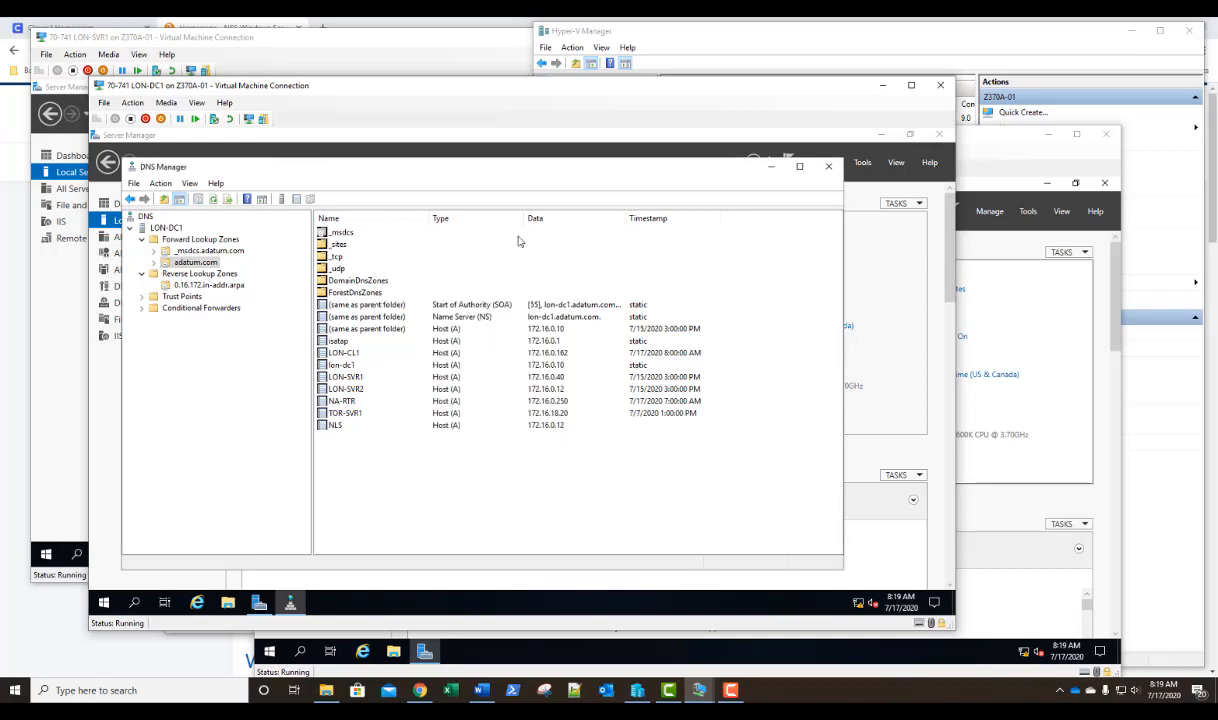
click(829, 170)
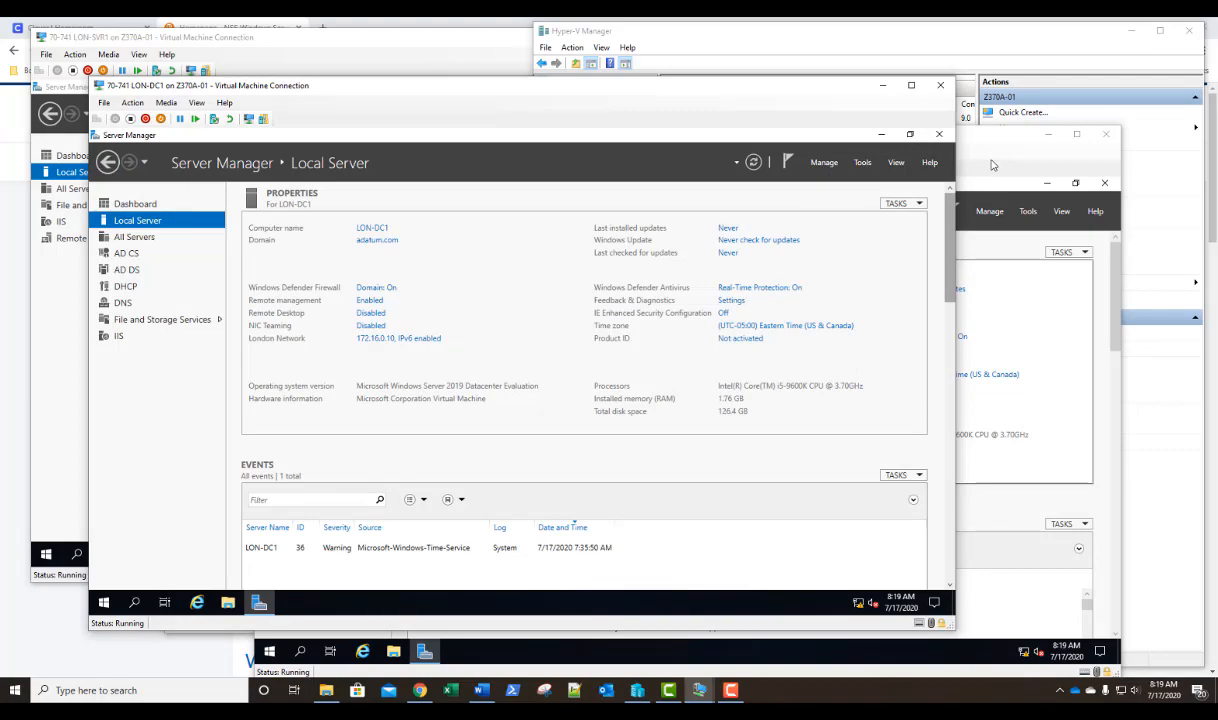
Switch to the LON-SVR2 virtual machine and open an empty Microsoft Management Console with mmc, allowing it to make changes.
click(993, 165)
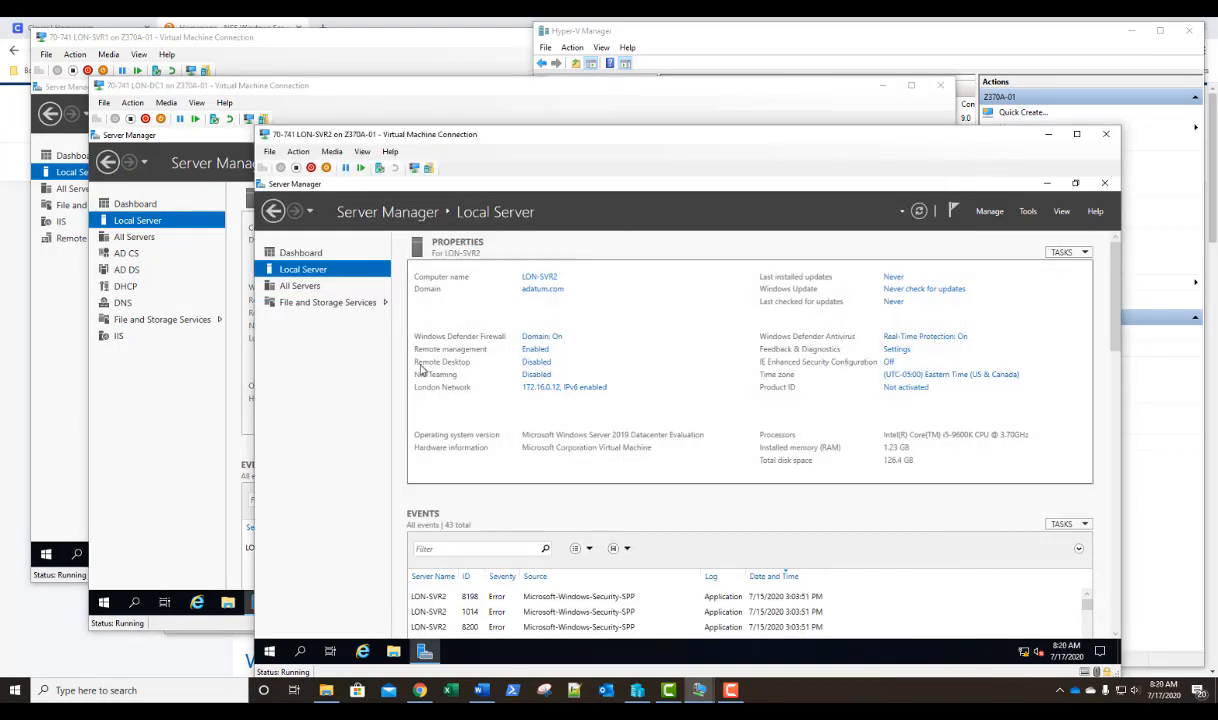
right_click(269, 651)
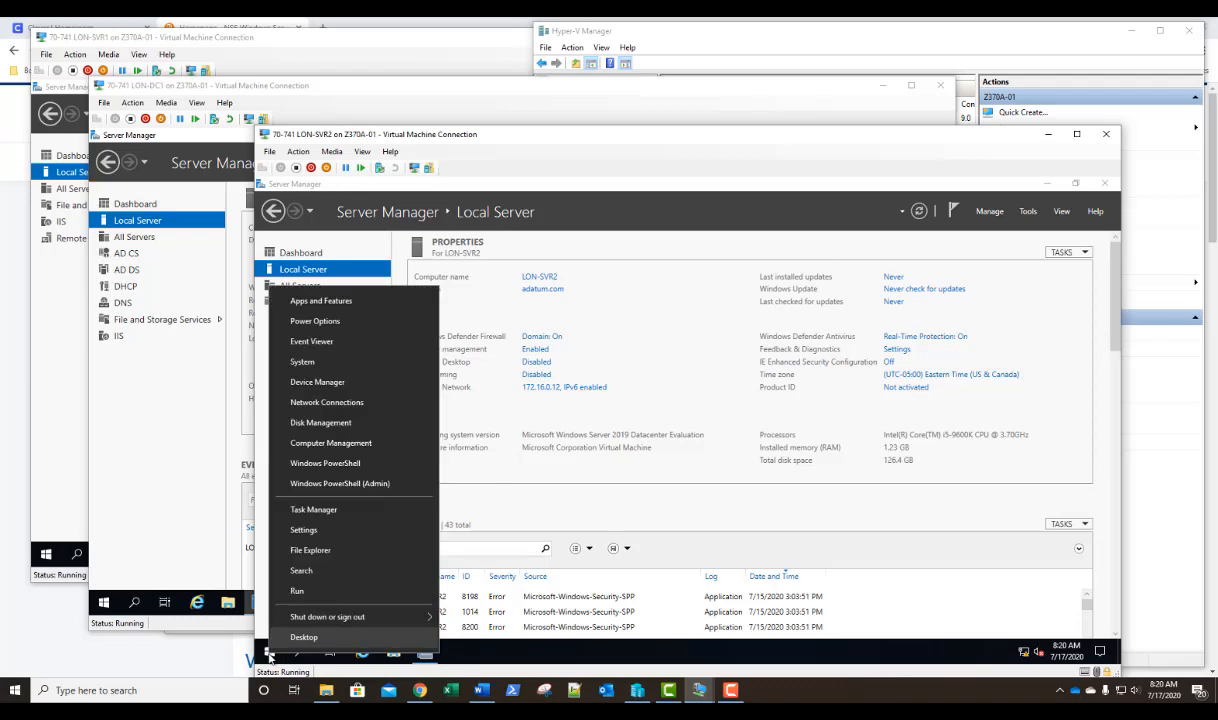
click(313, 594)
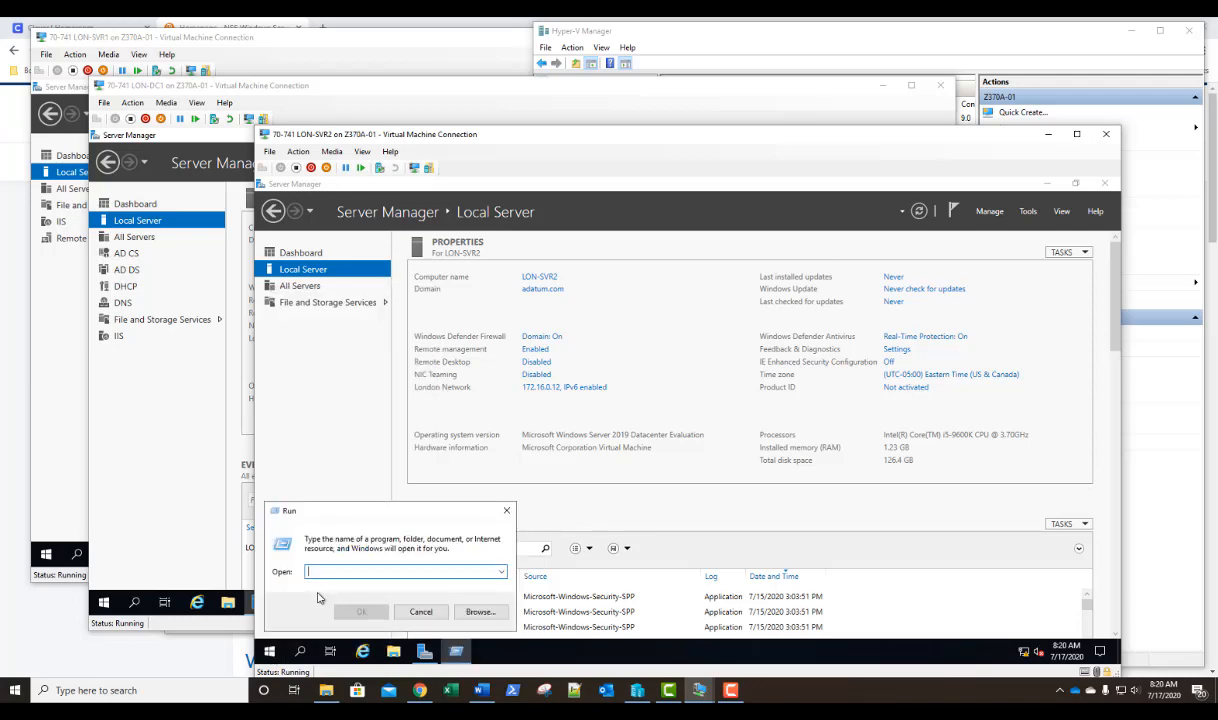
text(mmc)
key(Return)
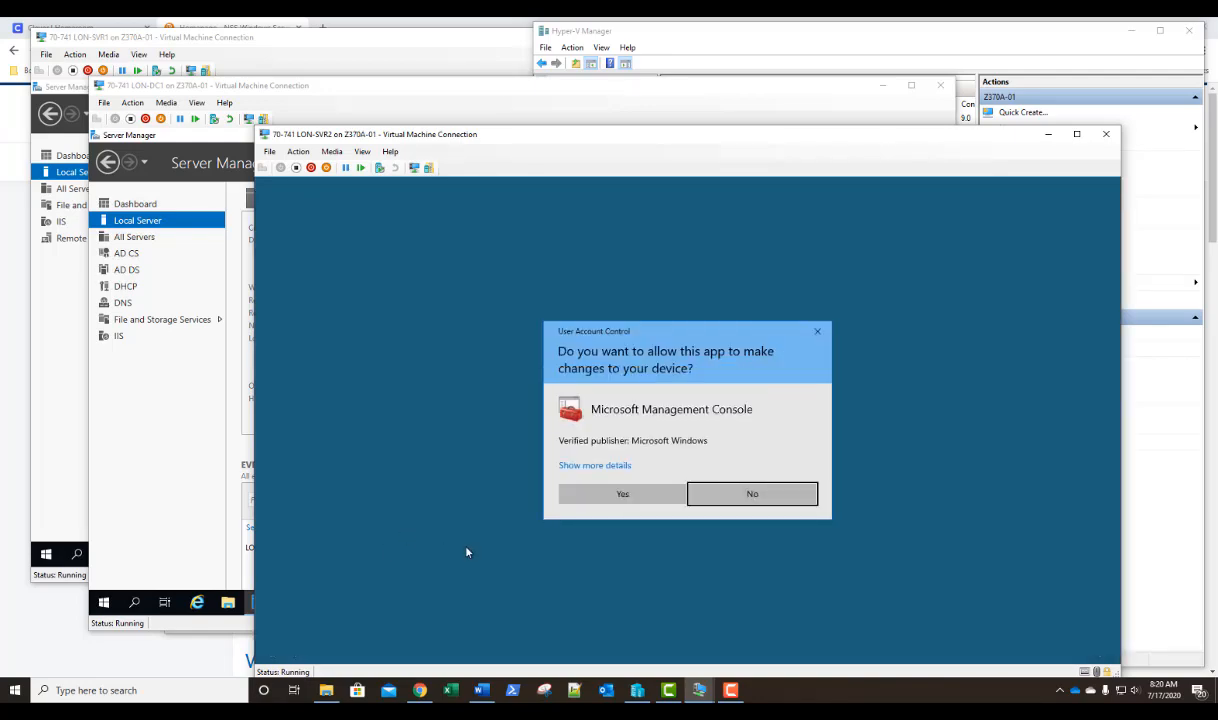
click(604, 495)
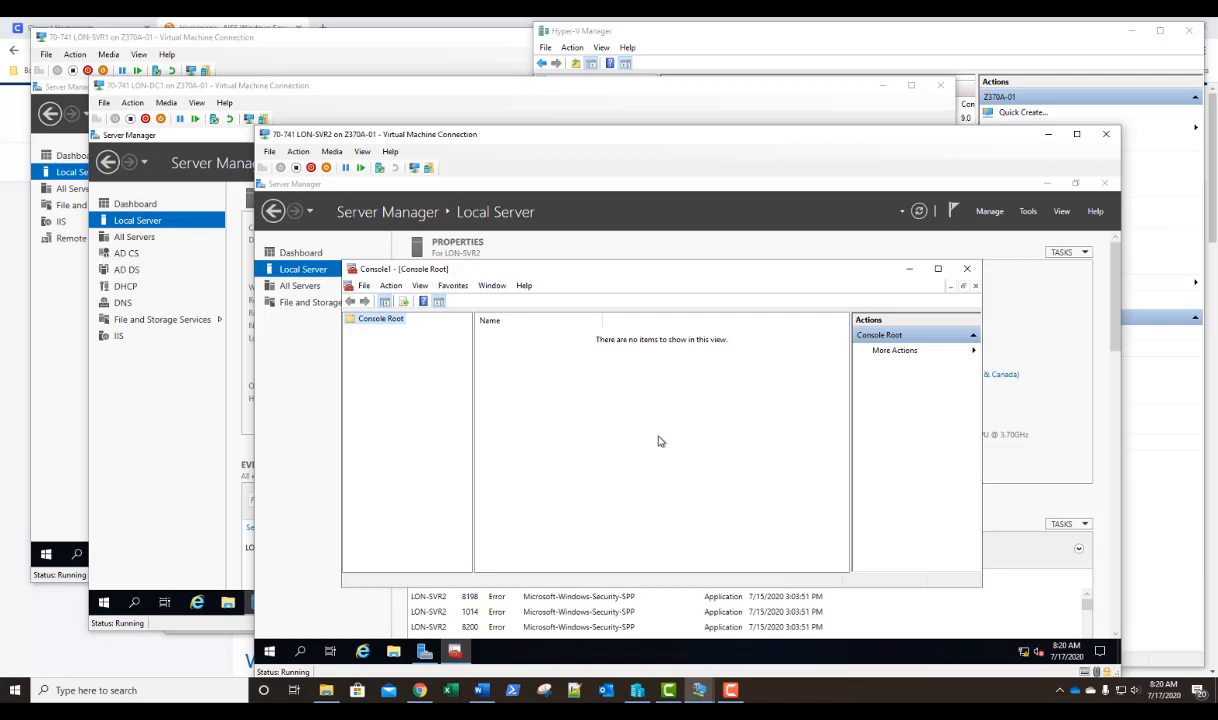
drag(655, 263, 625, 209)
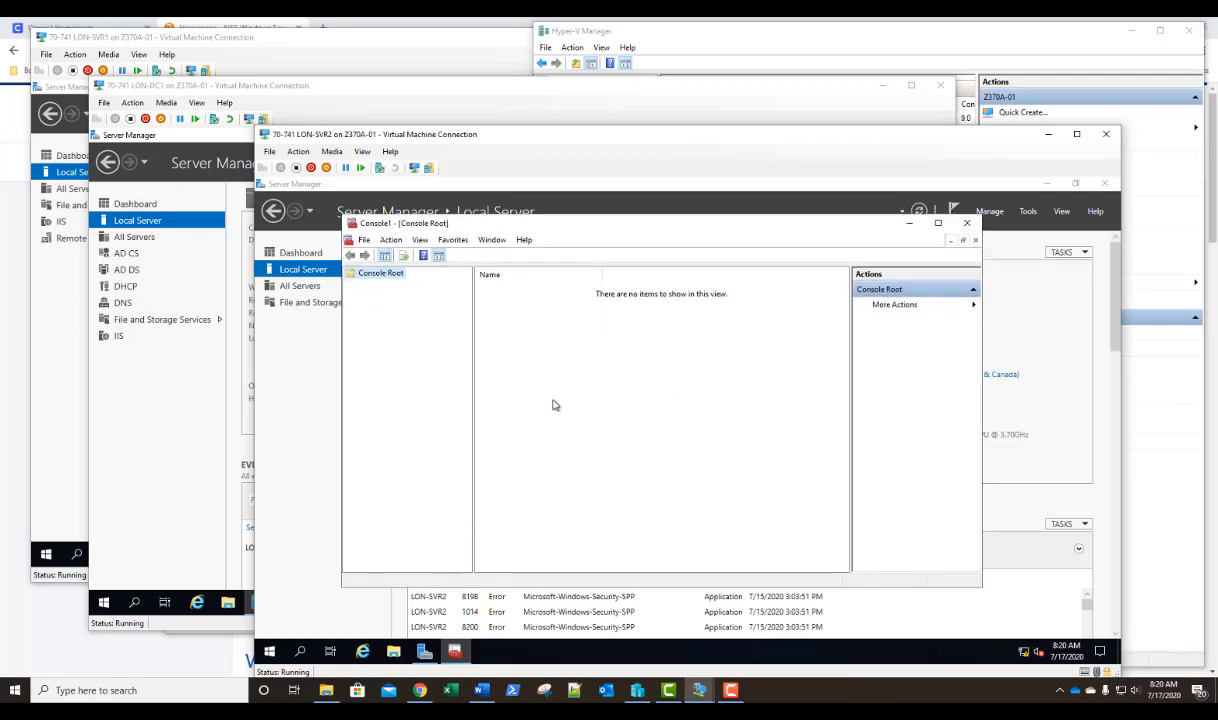
Add the Certificates snap-in to the console, managing the computer account of the local computer.
click(360, 240)
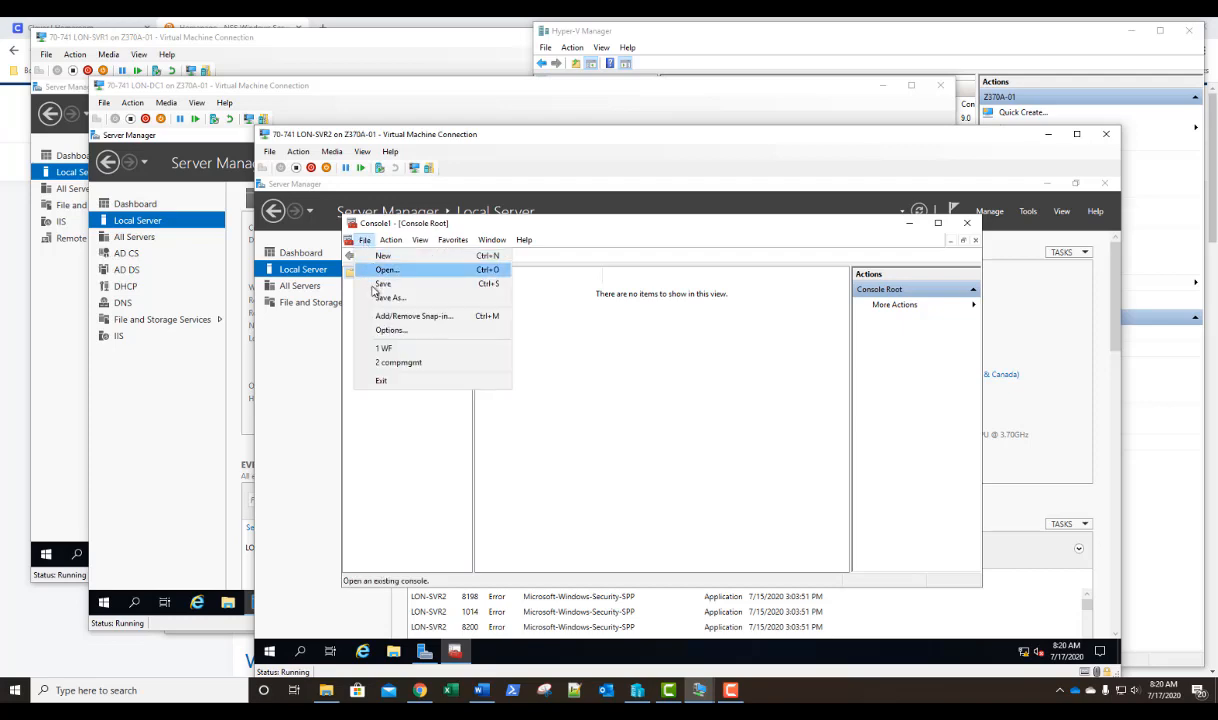
click(372, 315)
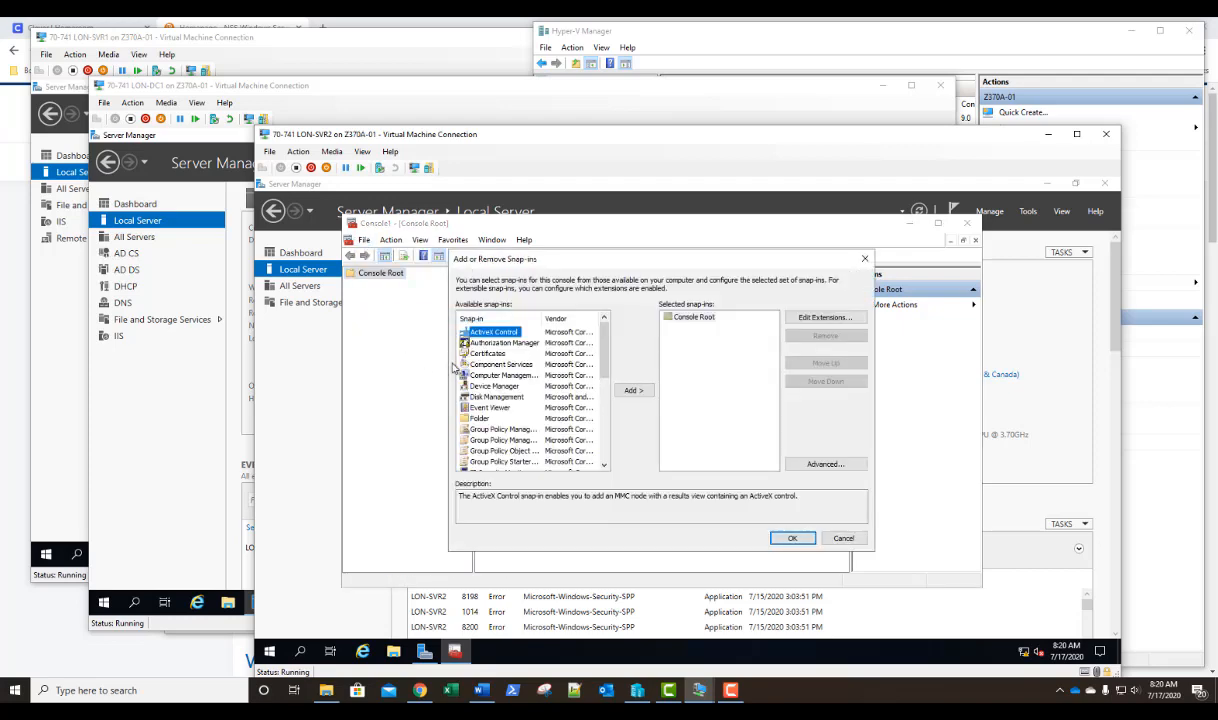
click(480, 353)
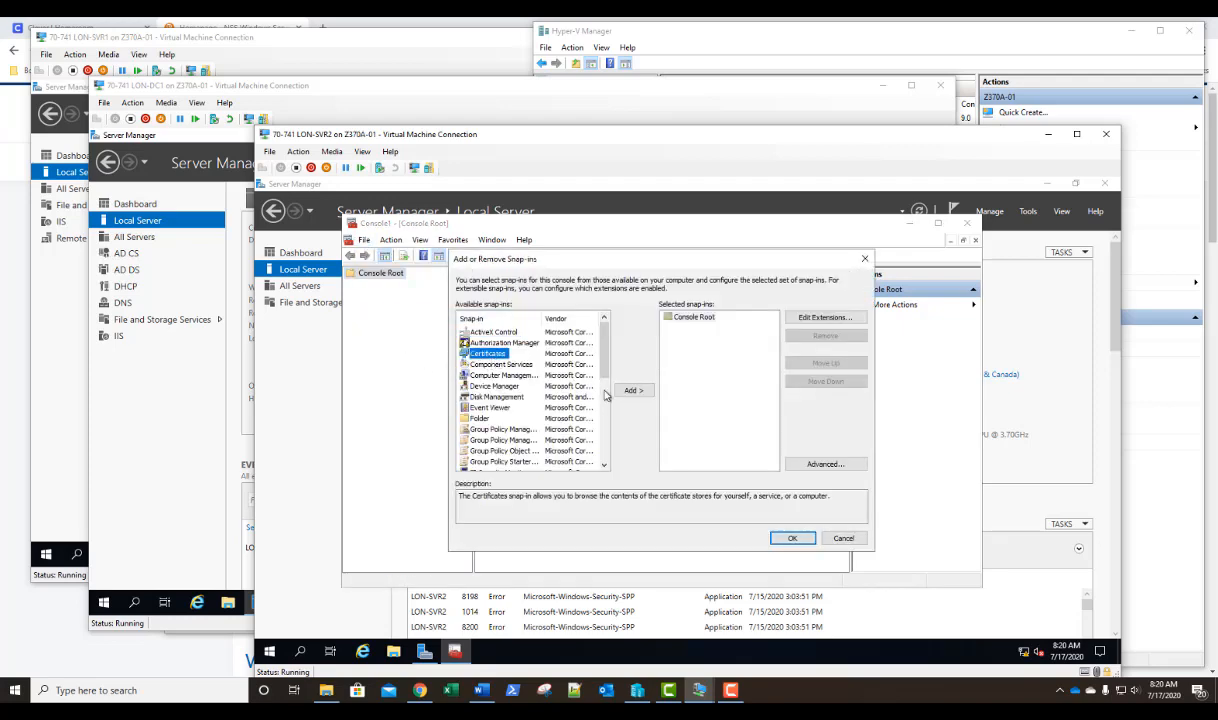
click(632, 391)
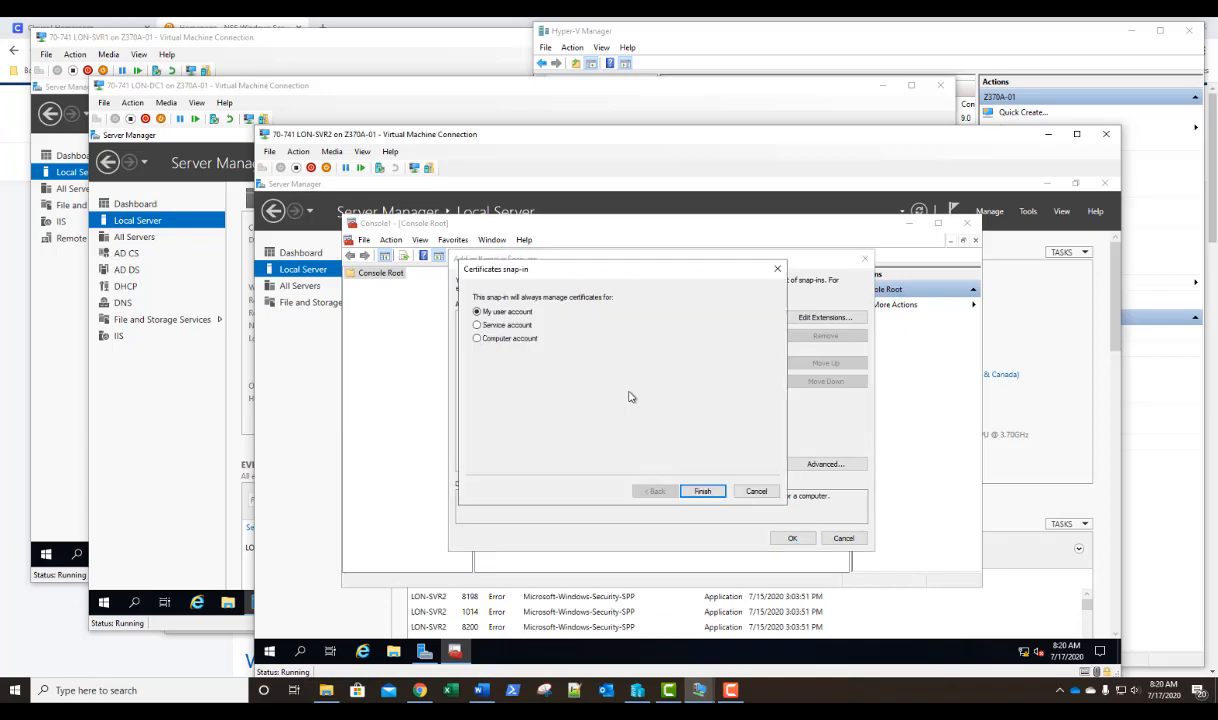
click(509, 341)
click(703, 491)
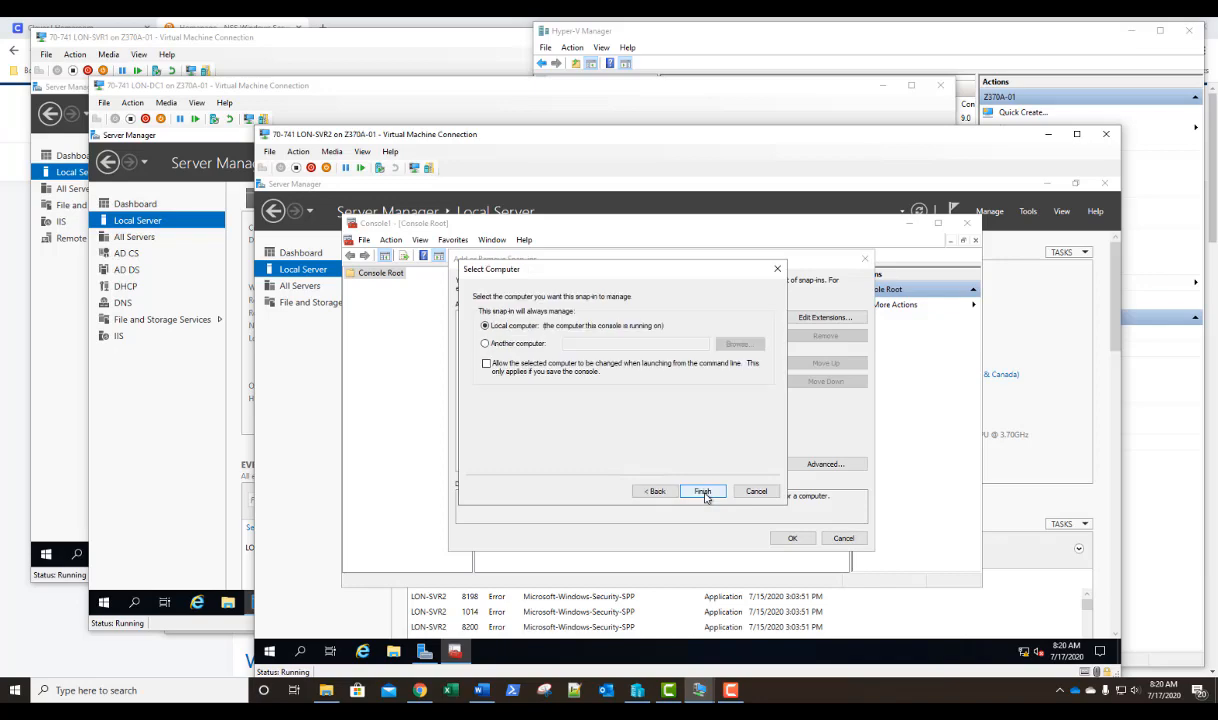
click(703, 491)
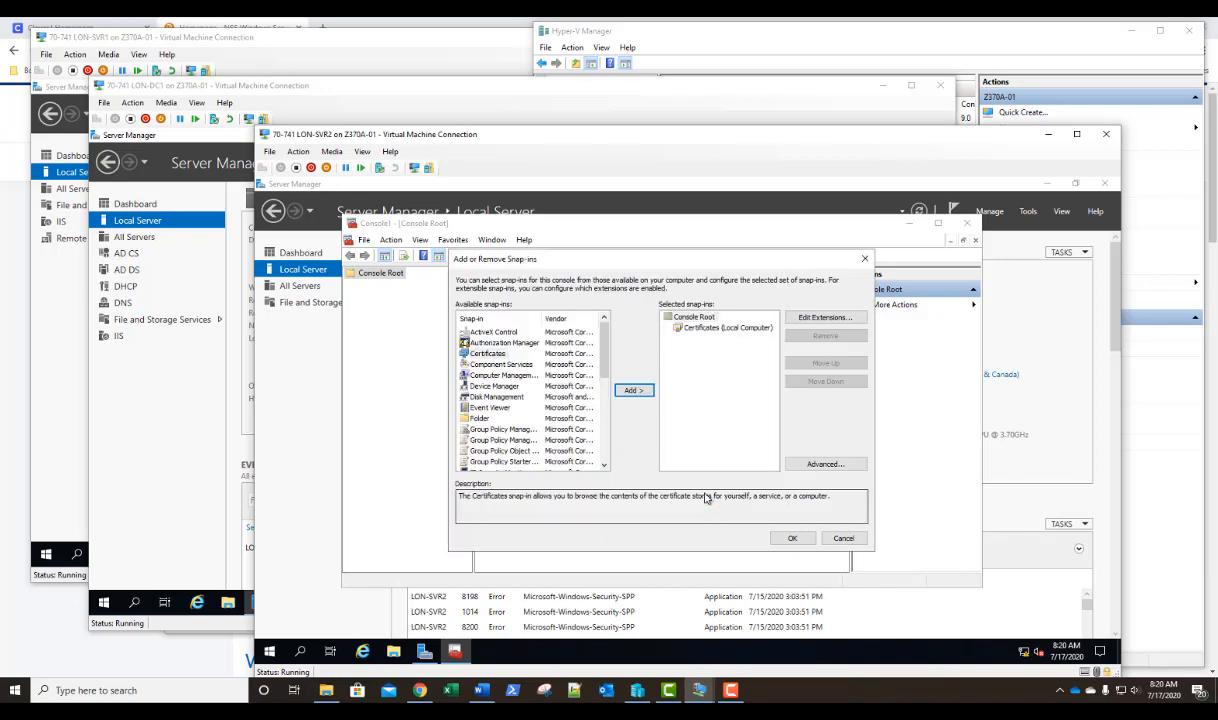
click(791, 538)
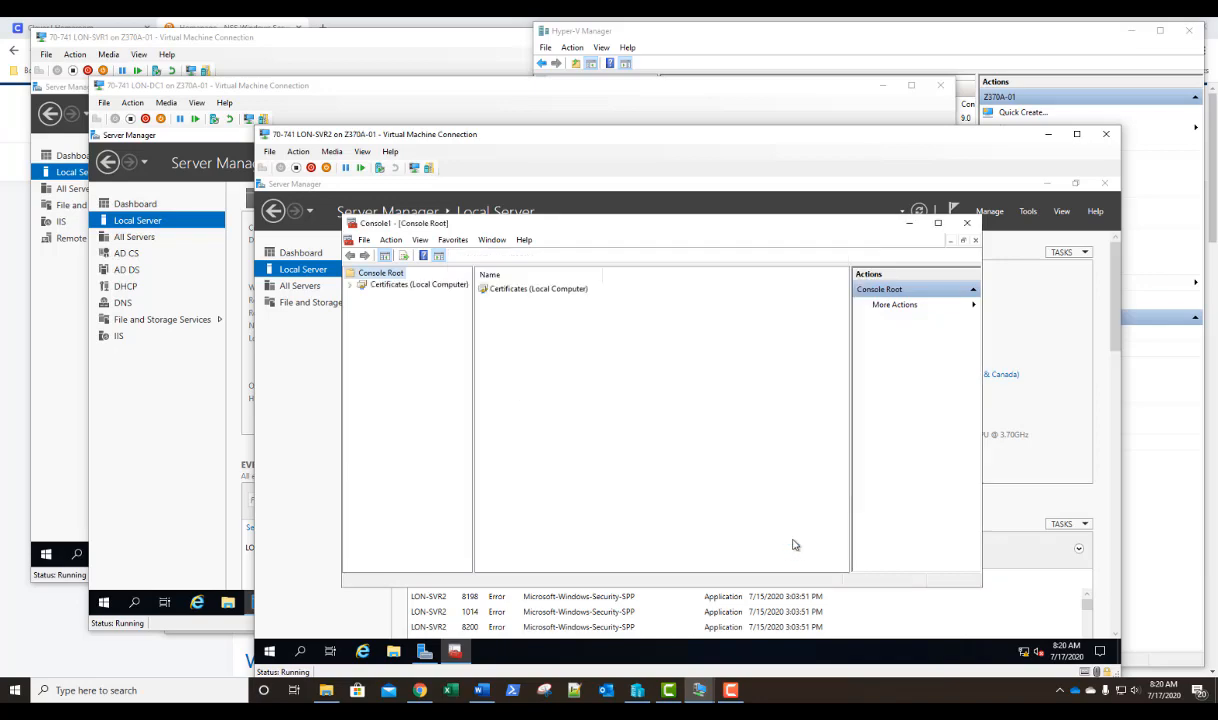
Start a new certificate request in the local computer's Personal store, using the Active Directory Enrollment Policy.
click(351, 286)
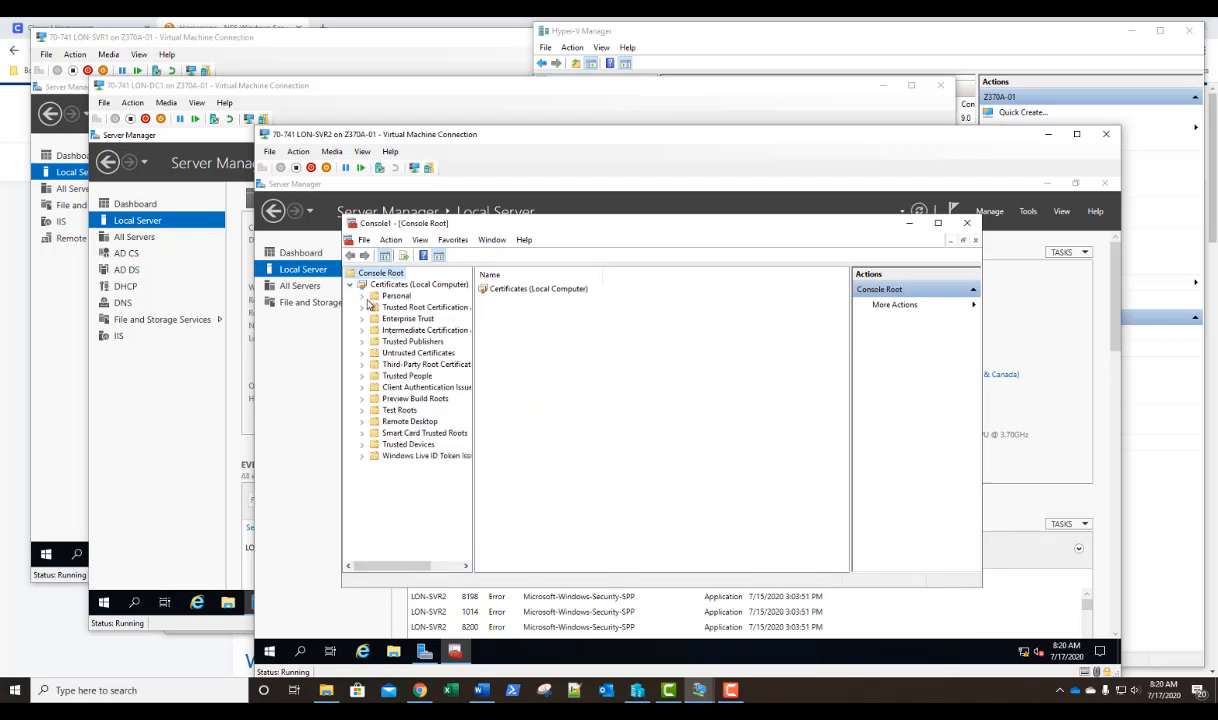
click(370, 296)
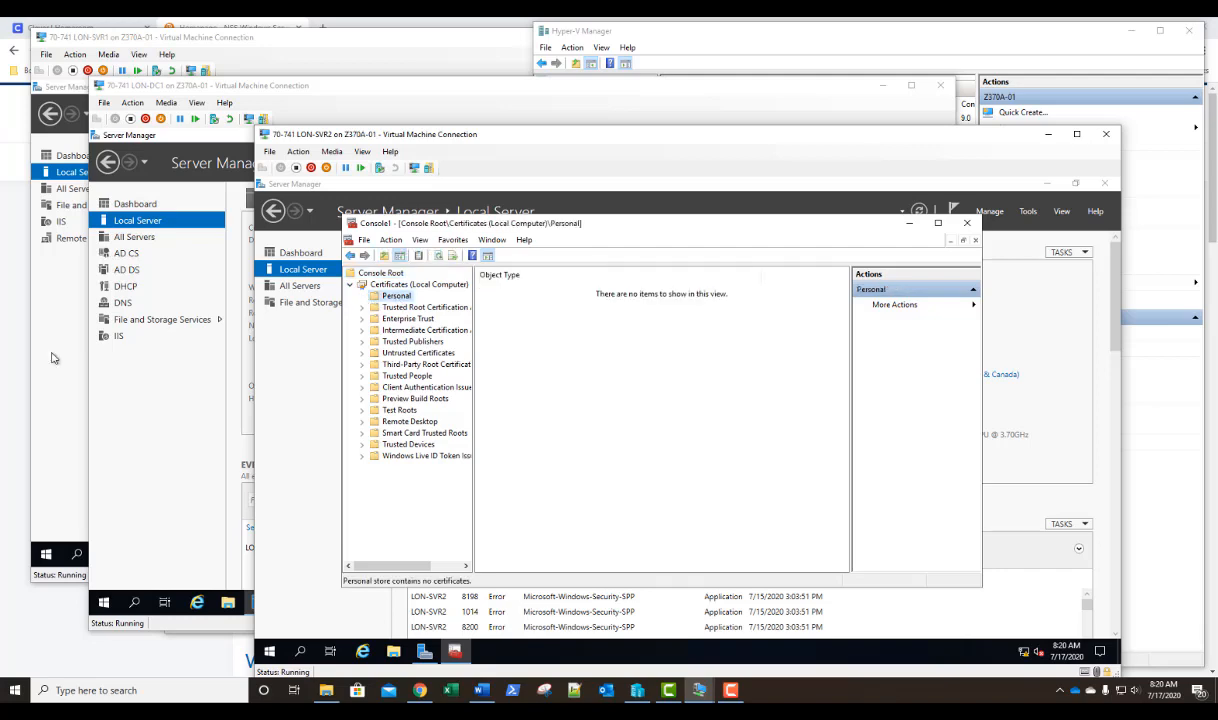
right_click(396, 296)
mouse_move(486, 323)
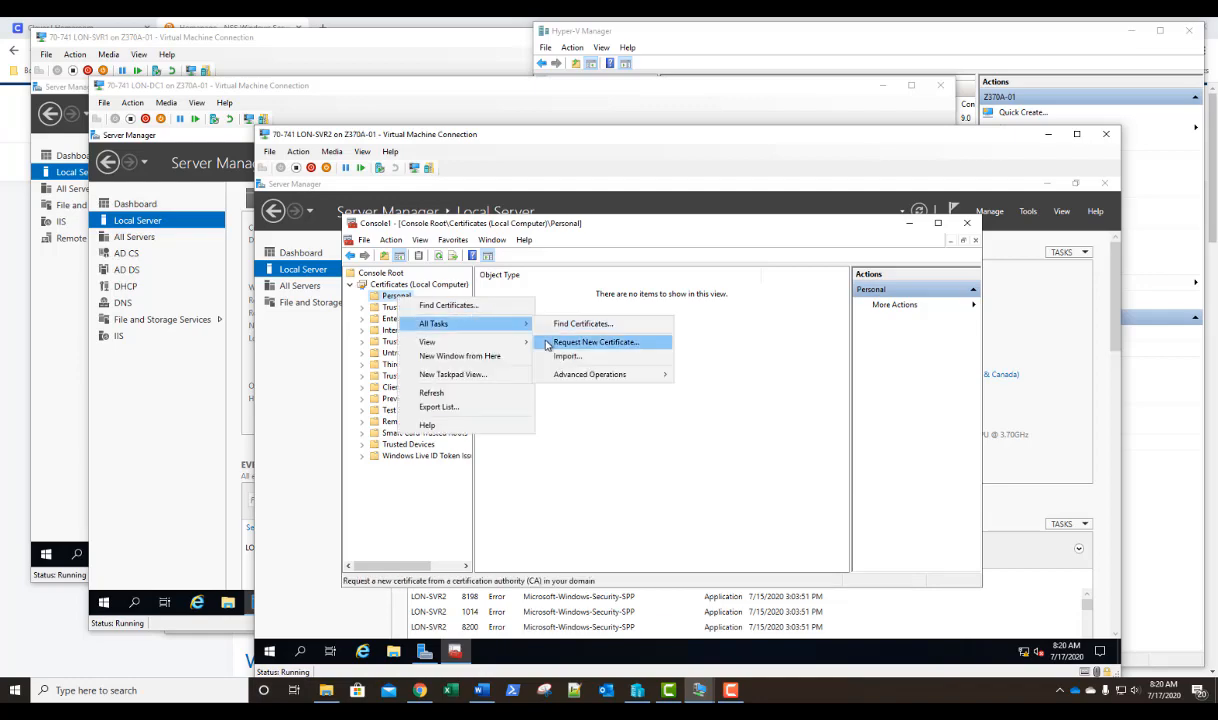
click(547, 345)
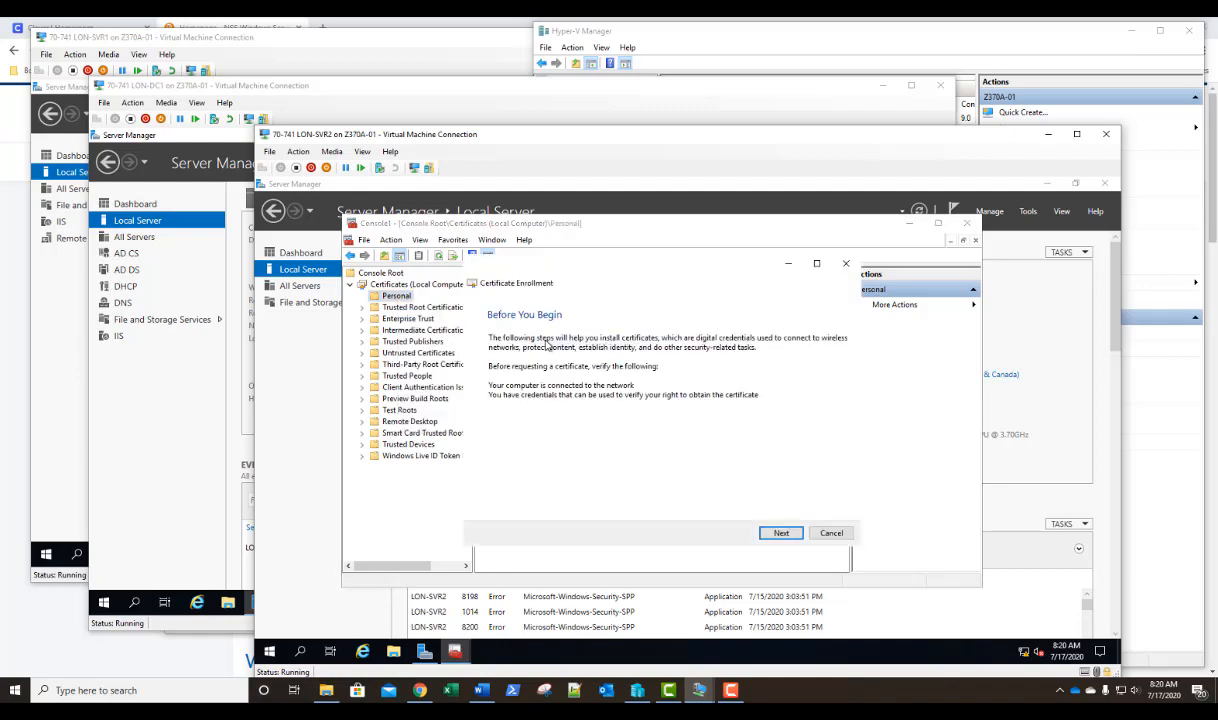
click(779, 533)
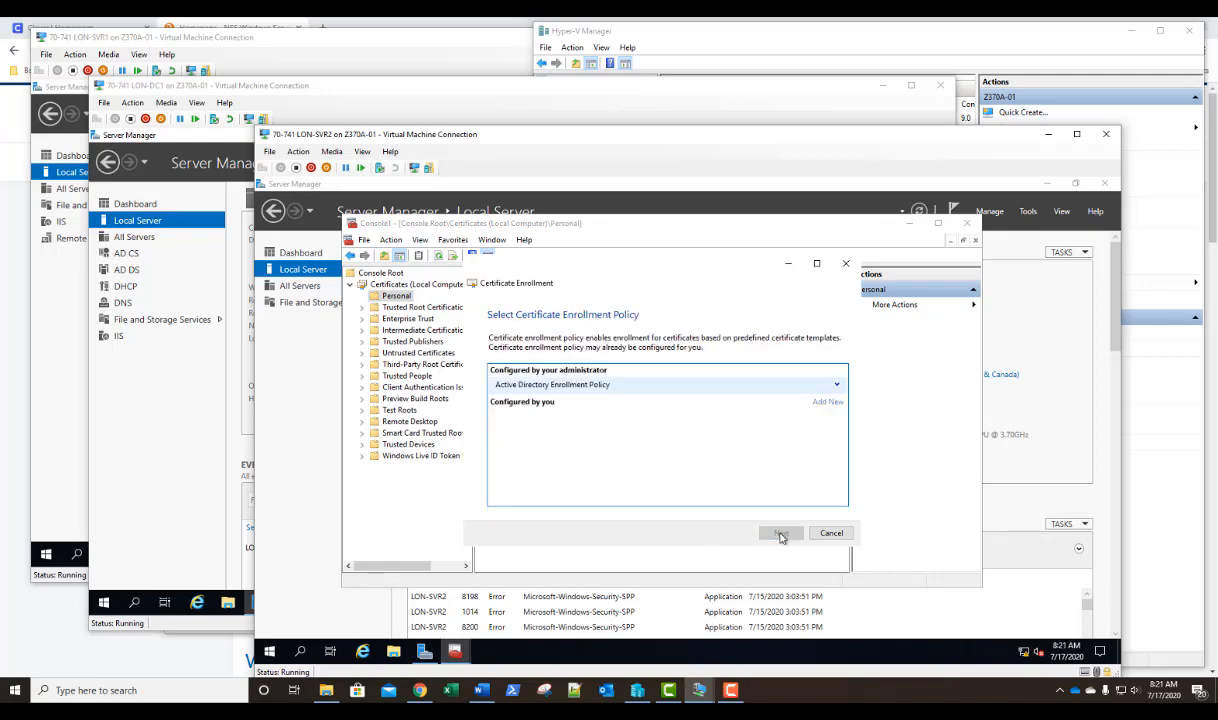
click(780, 533)
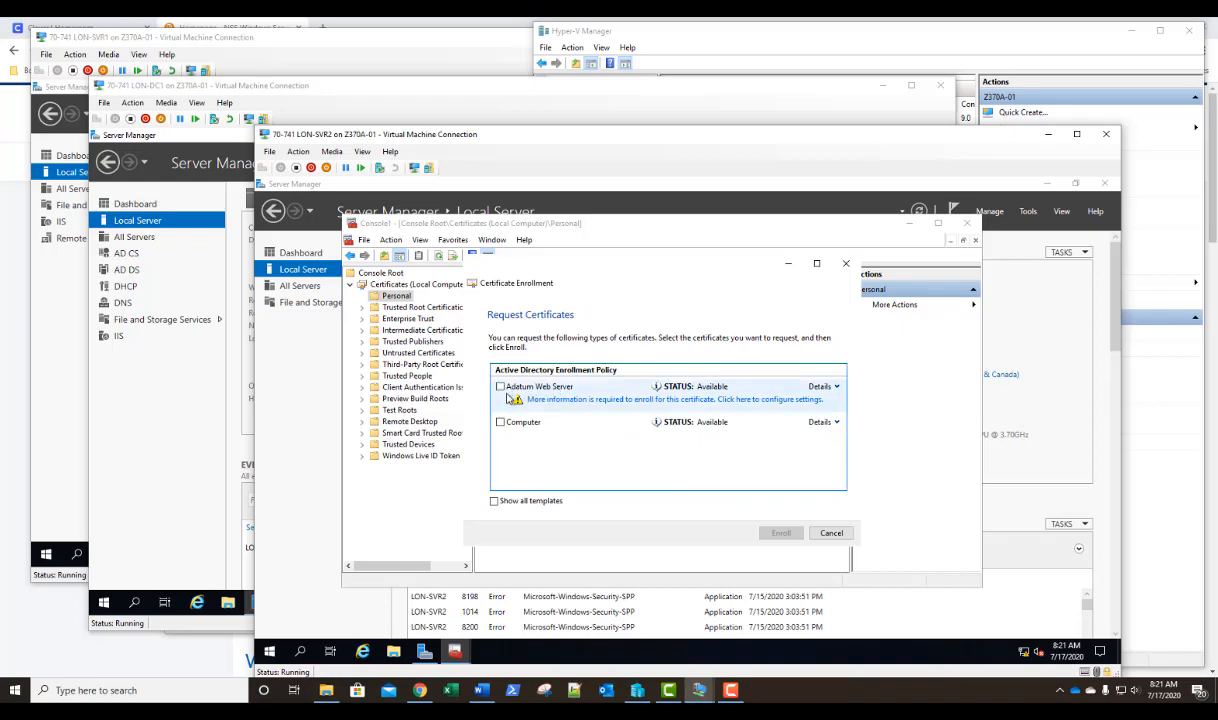
Configure the Adatum Web Server certificate request with the subject common name LON-SVR2.adatum.com.
click(612, 404)
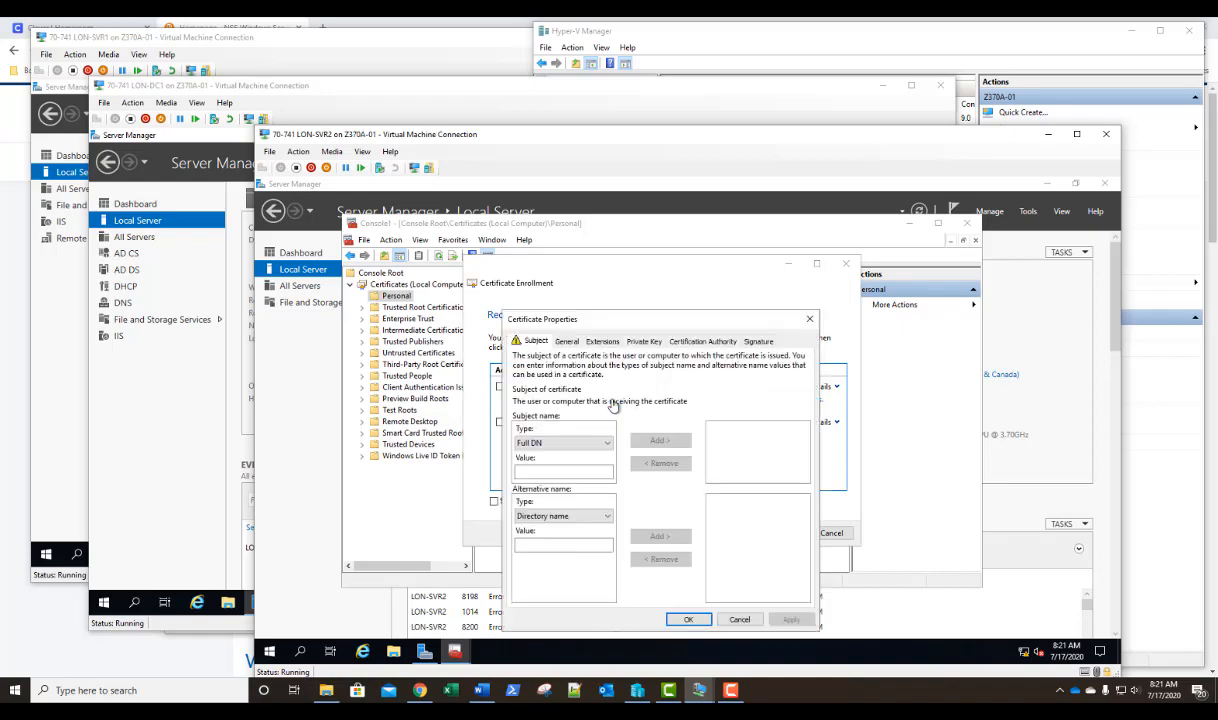
click(559, 446)
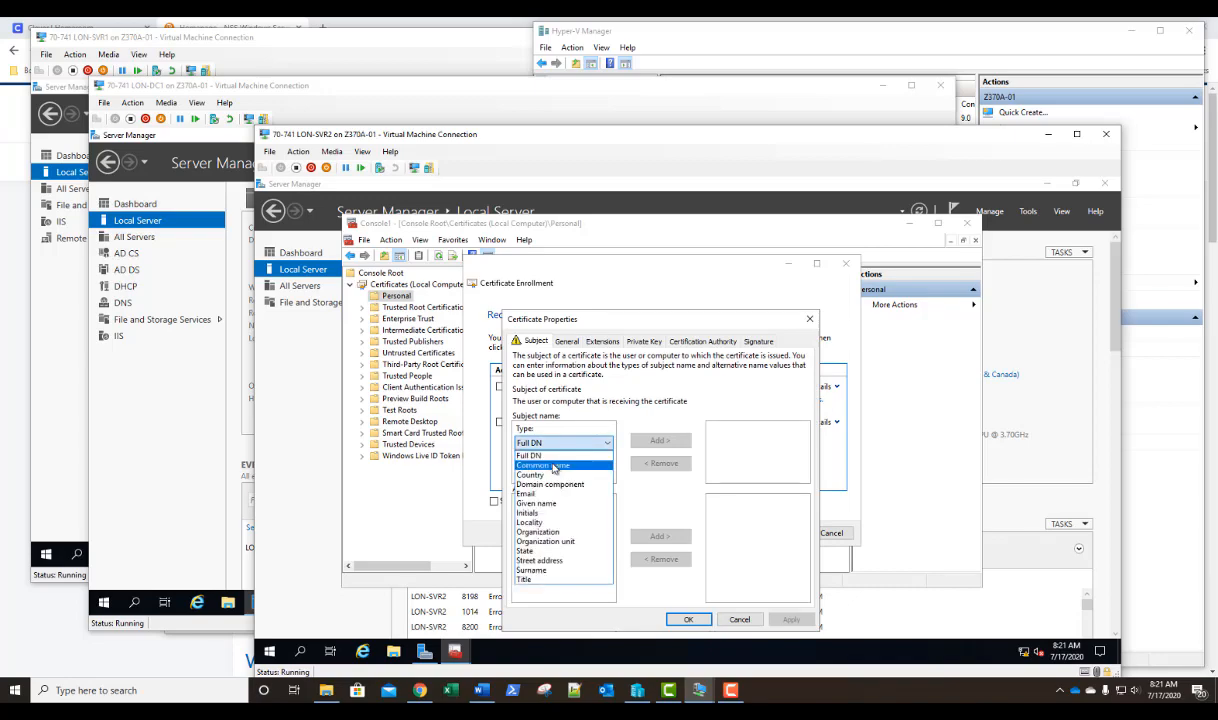
click(553, 464)
click(552, 470)
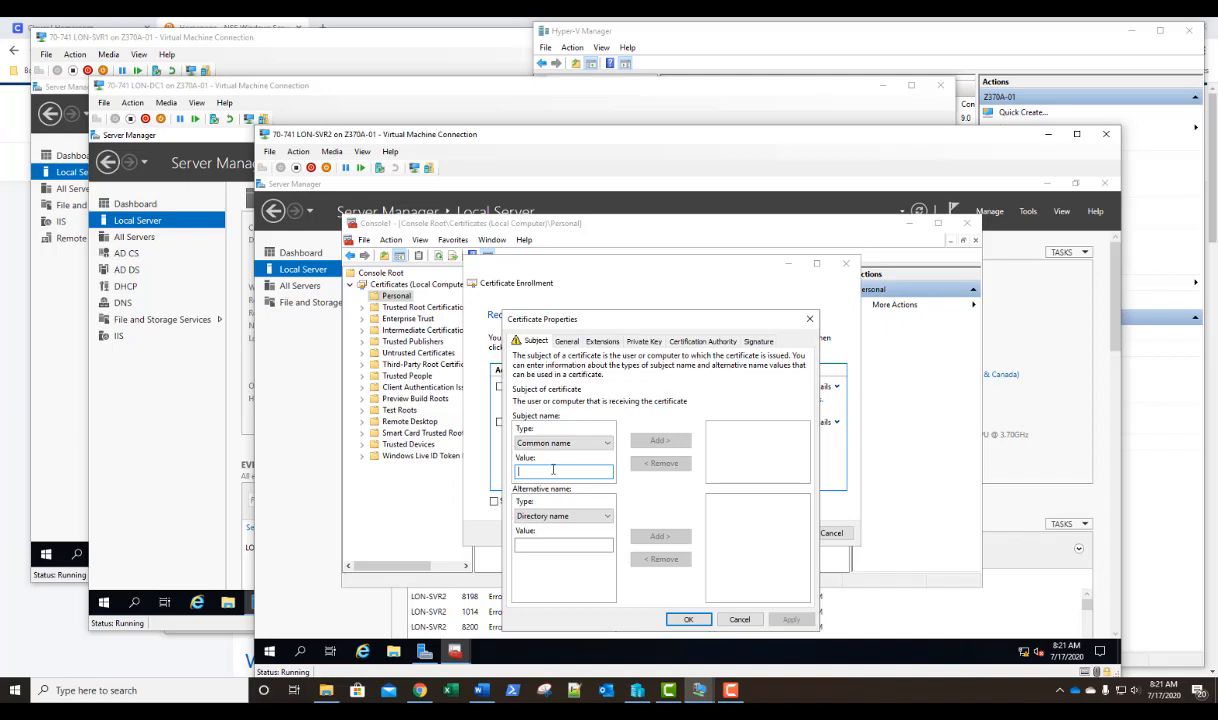
text(LON-SVR2)
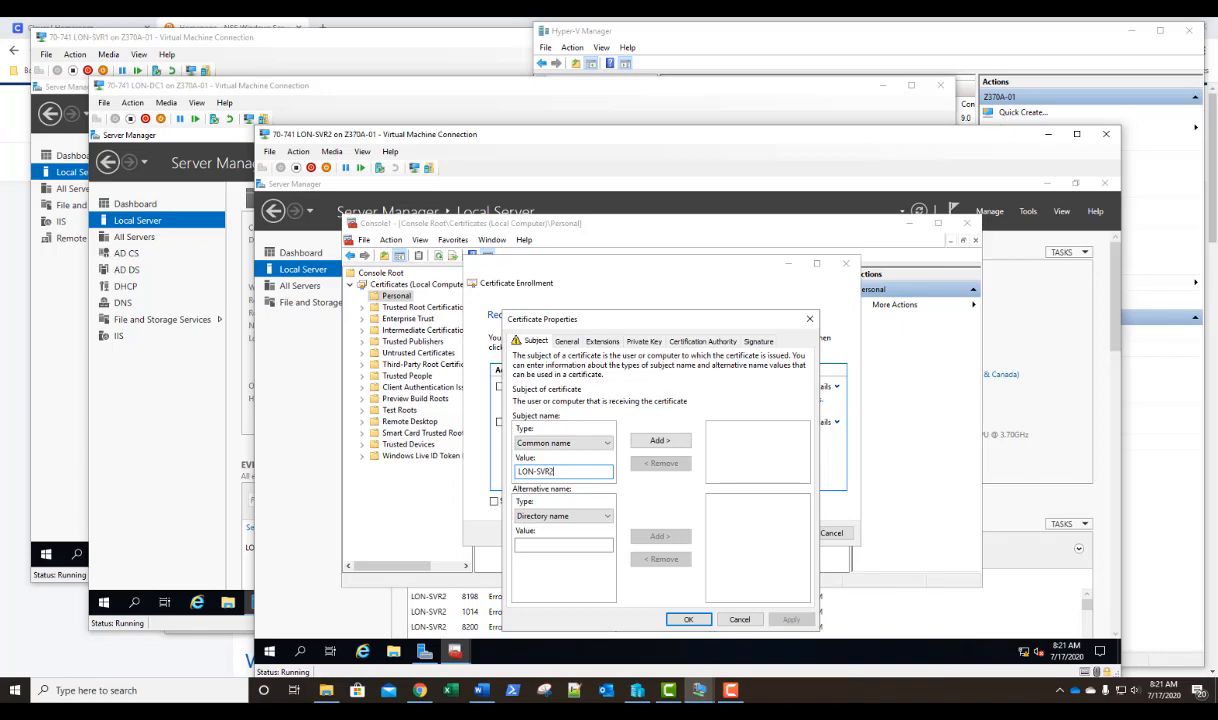
text(adatum.com)
click(654, 444)
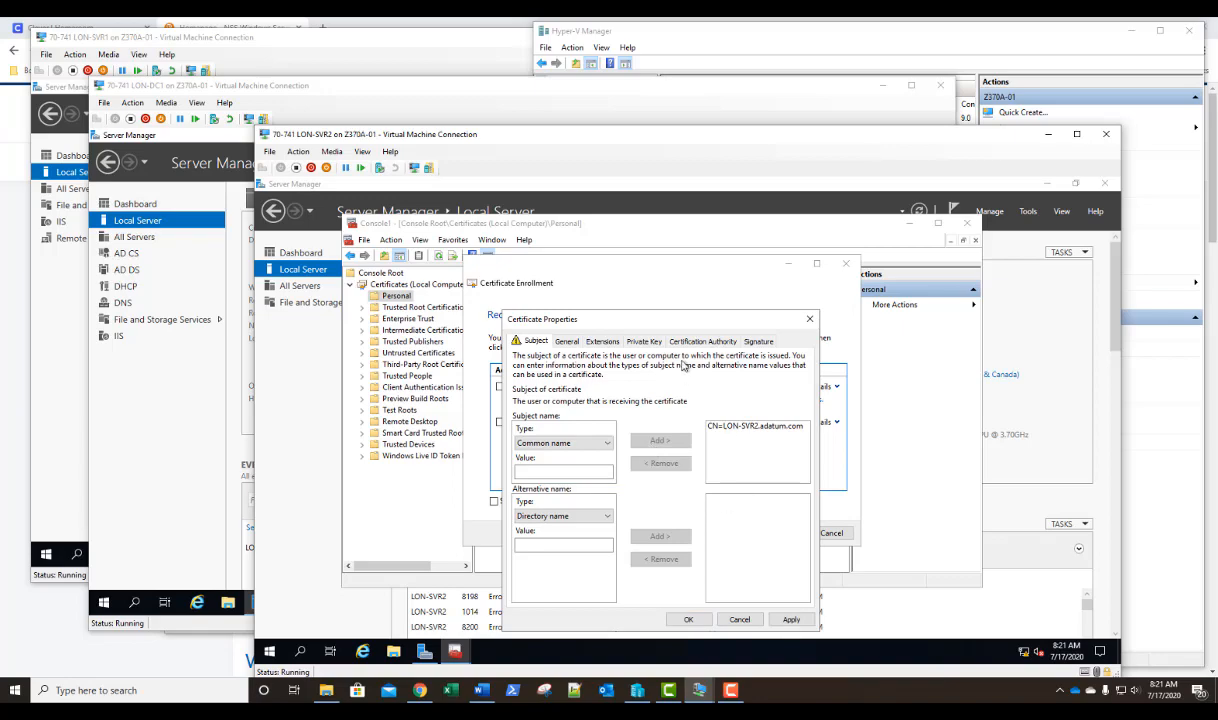
drag(677, 325, 679, 300)
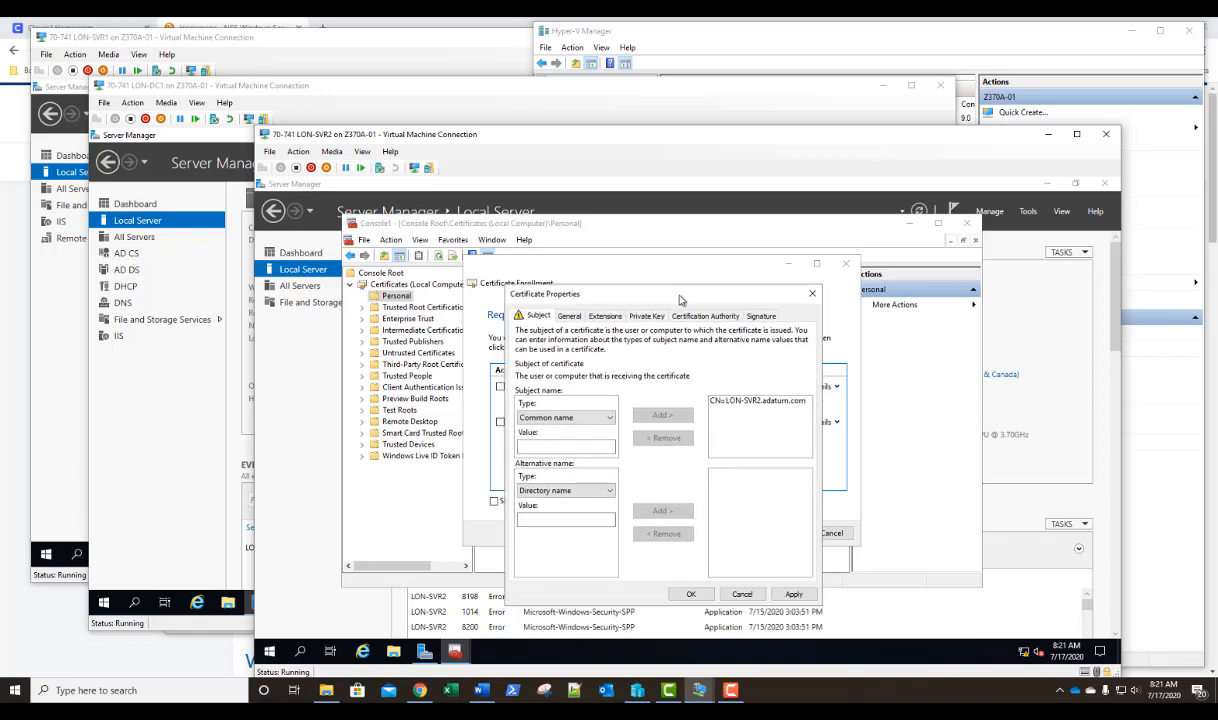
click(691, 595)
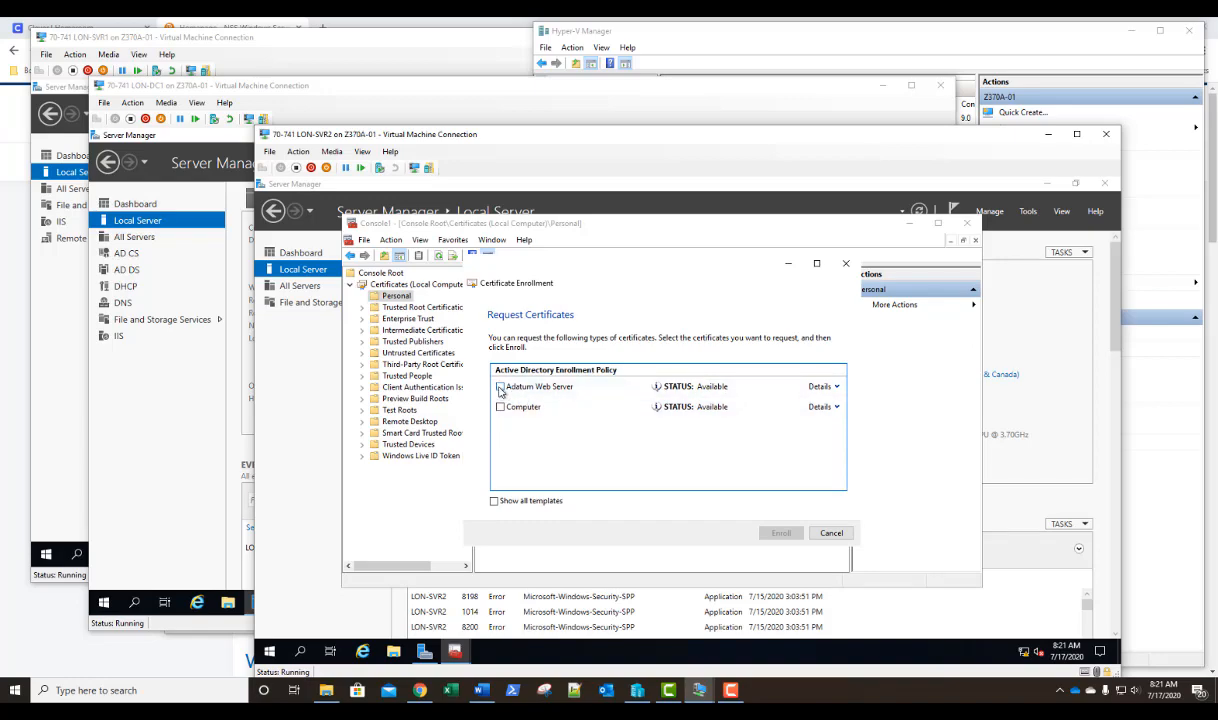
Enroll the Adatum Web Server certificate and check the issued certificate in its details and in the Personal store.
click(500, 387)
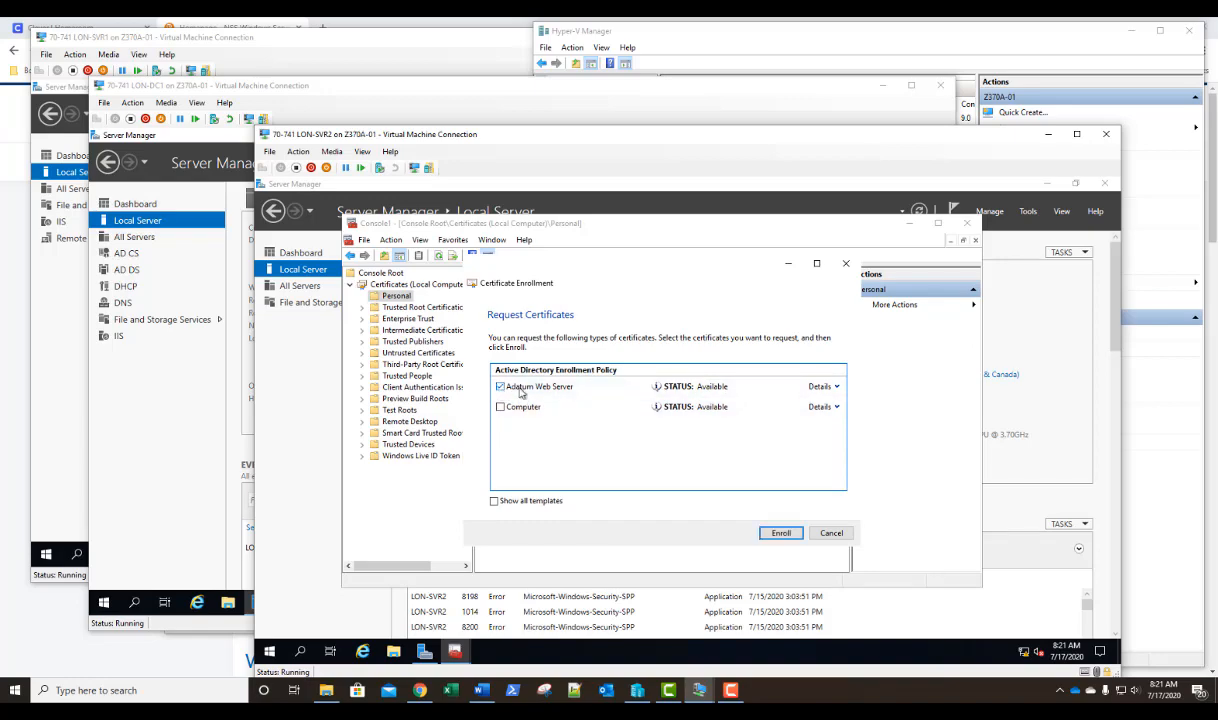
click(775, 536)
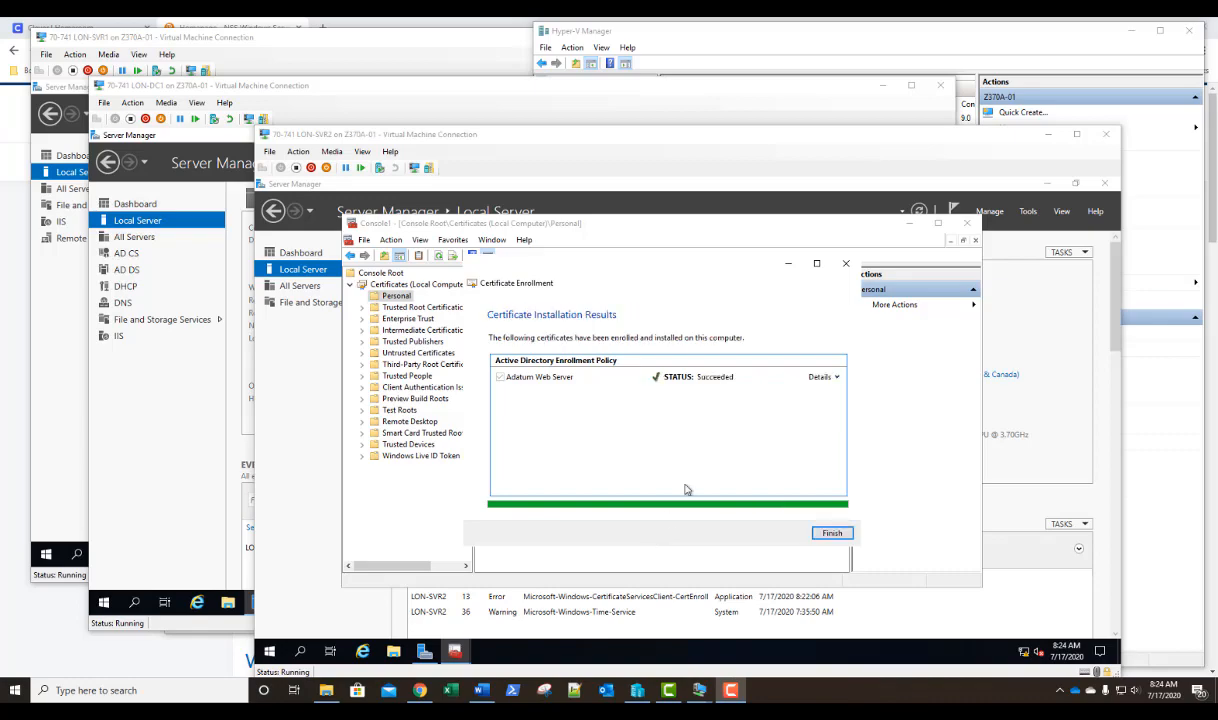
click(836, 377)
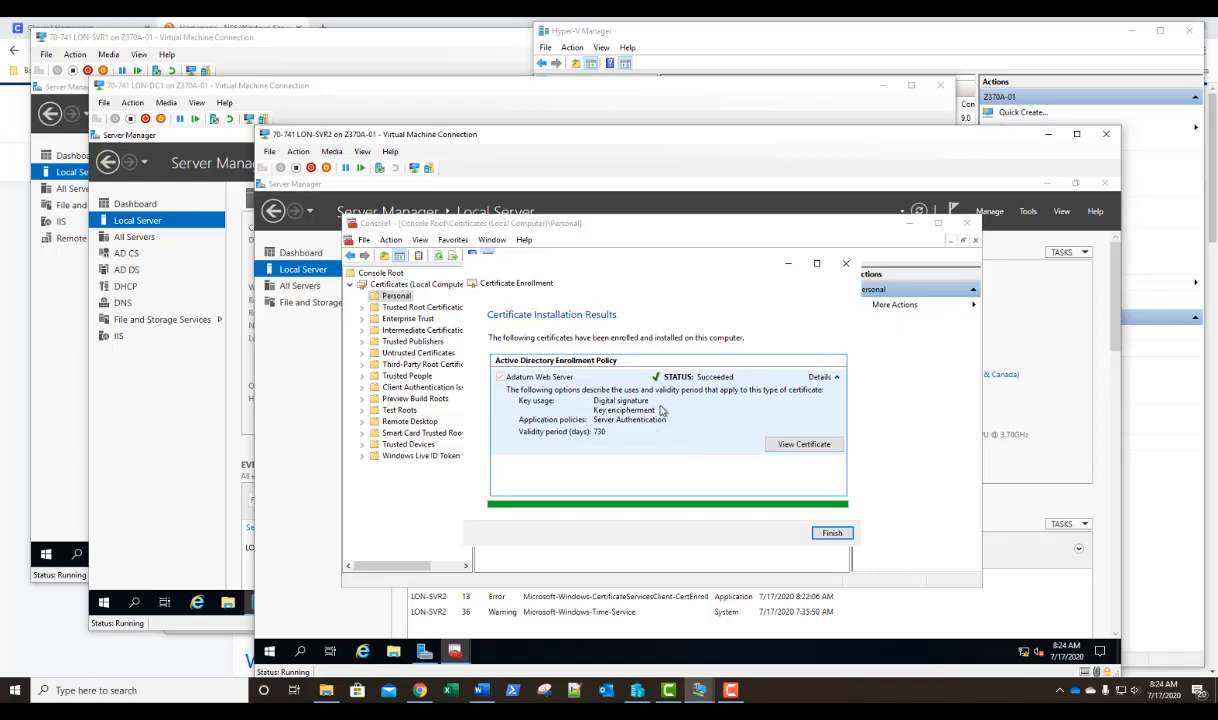
click(820, 446)
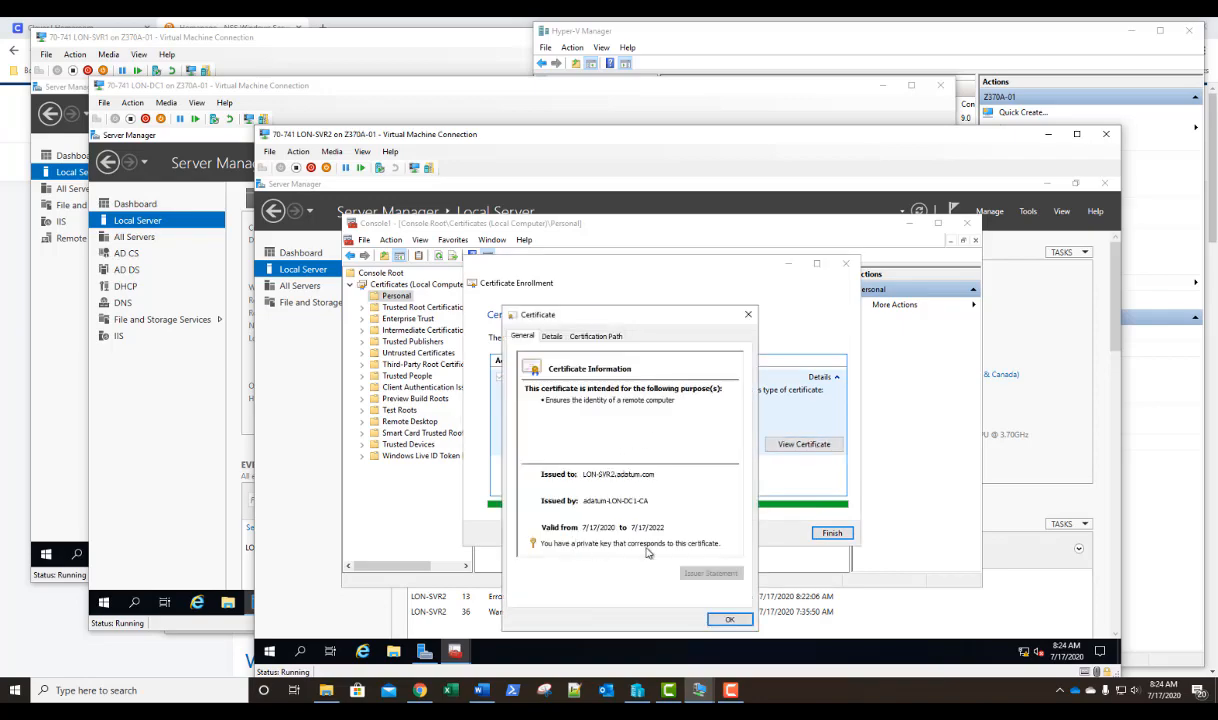
click(729, 619)
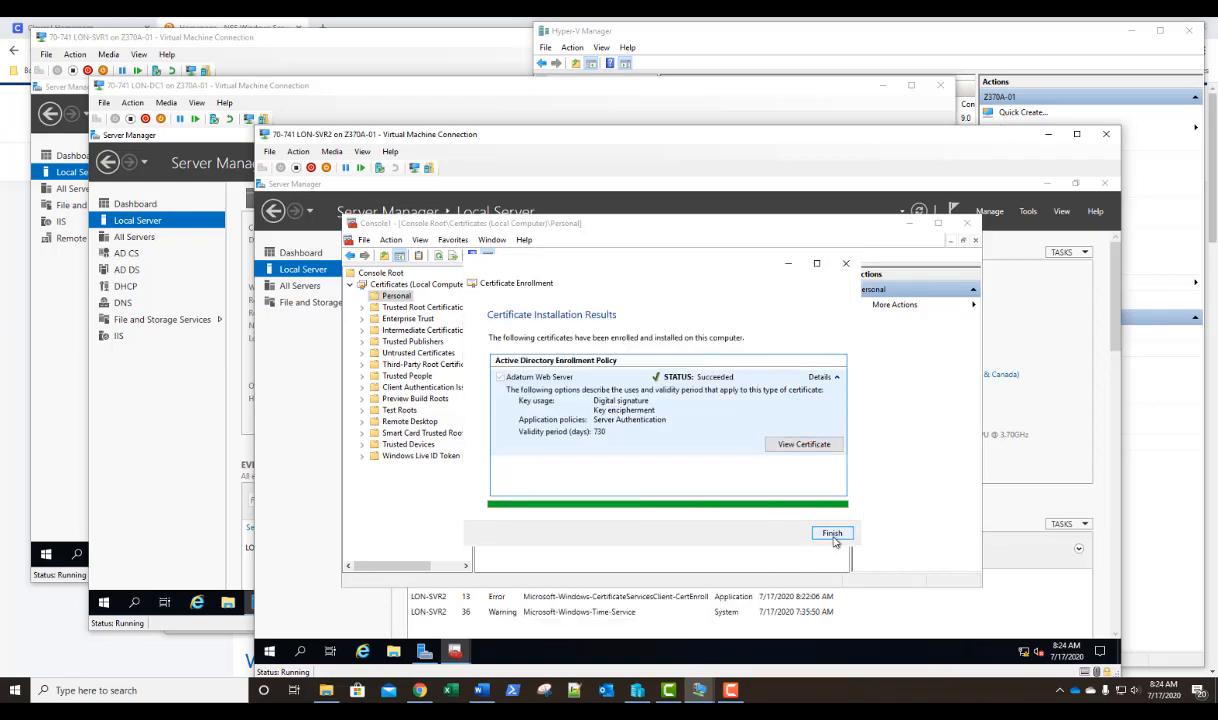
click(832, 533)
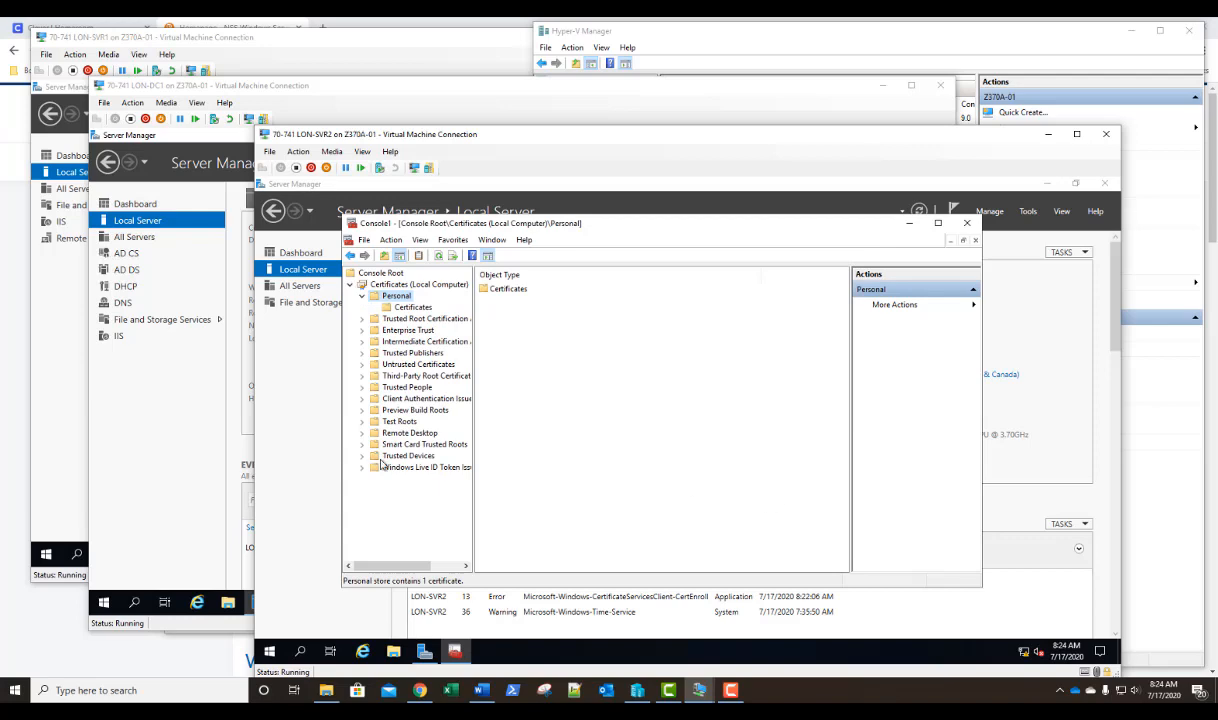
click(413, 308)
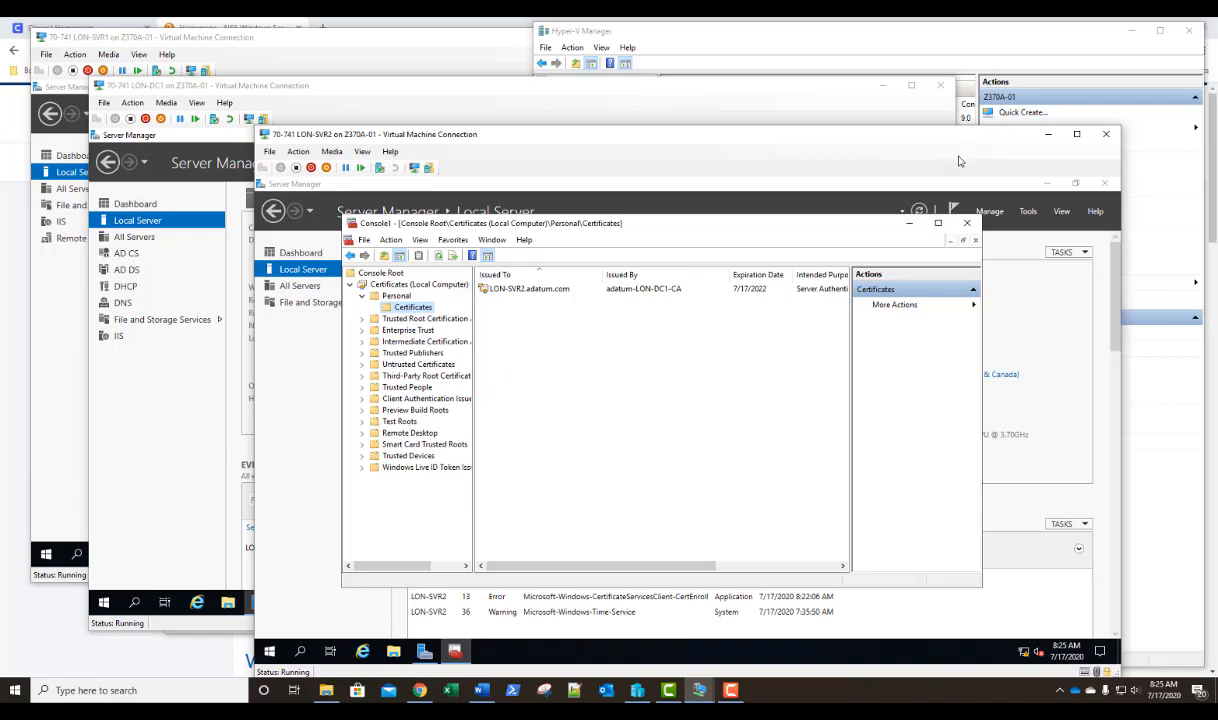
Start adding roles and features on LON-SVR2 and select the Remote Access server role, keeping the default features.
click(989, 212)
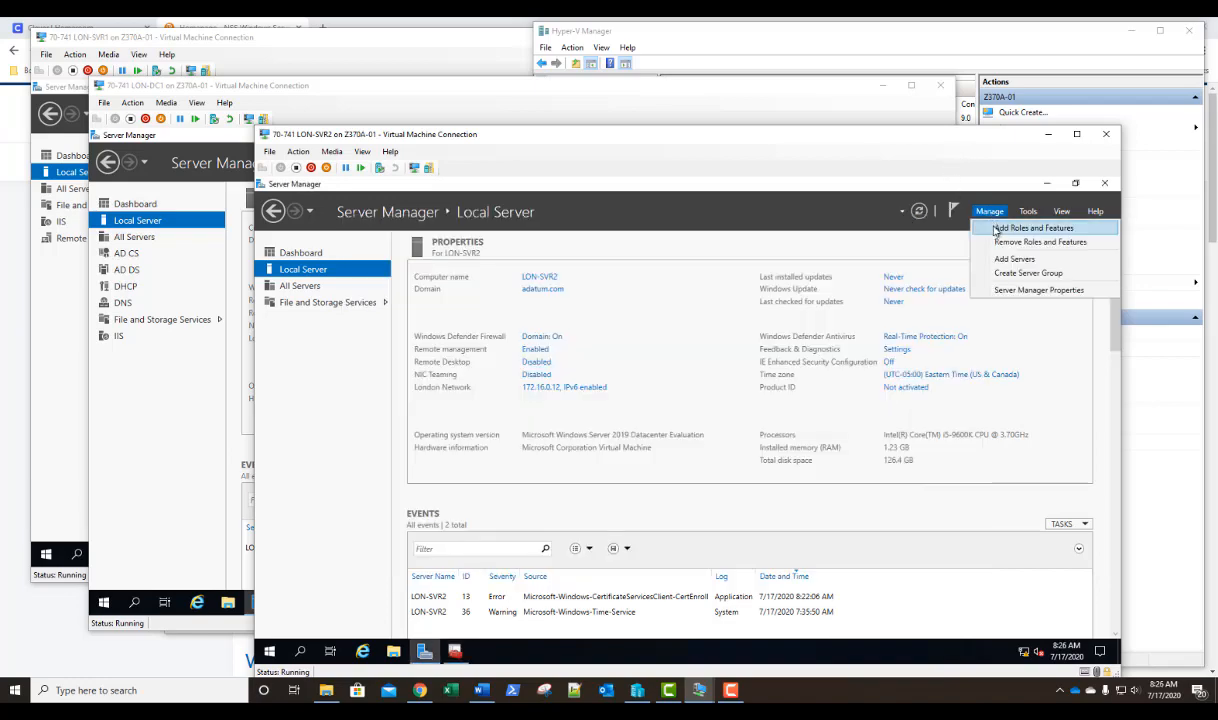
click(1000, 228)
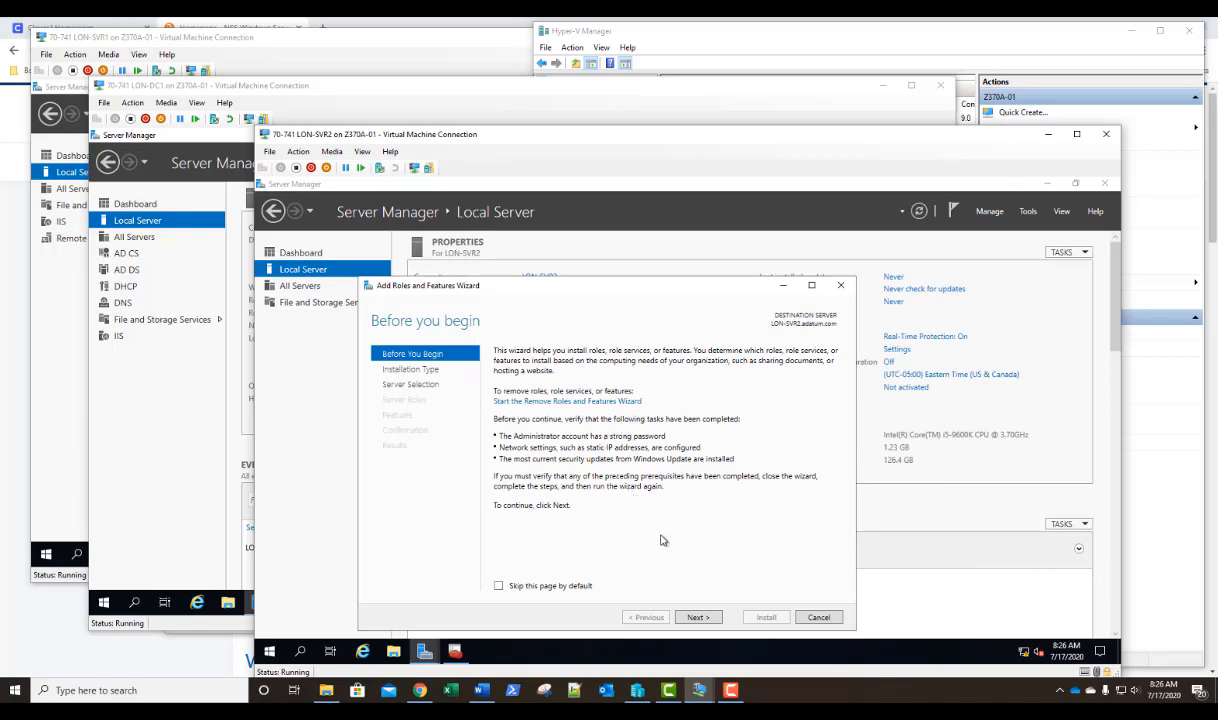
click(698, 620)
click(698, 618)
click(698, 618)
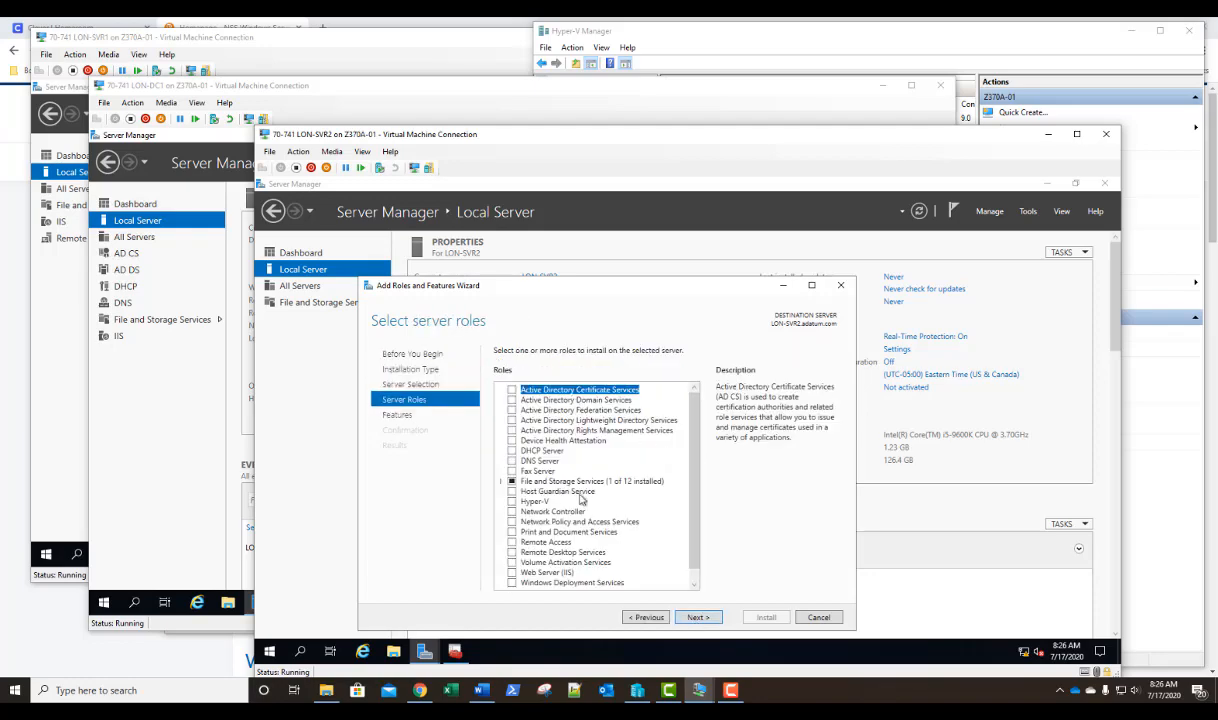
click(512, 542)
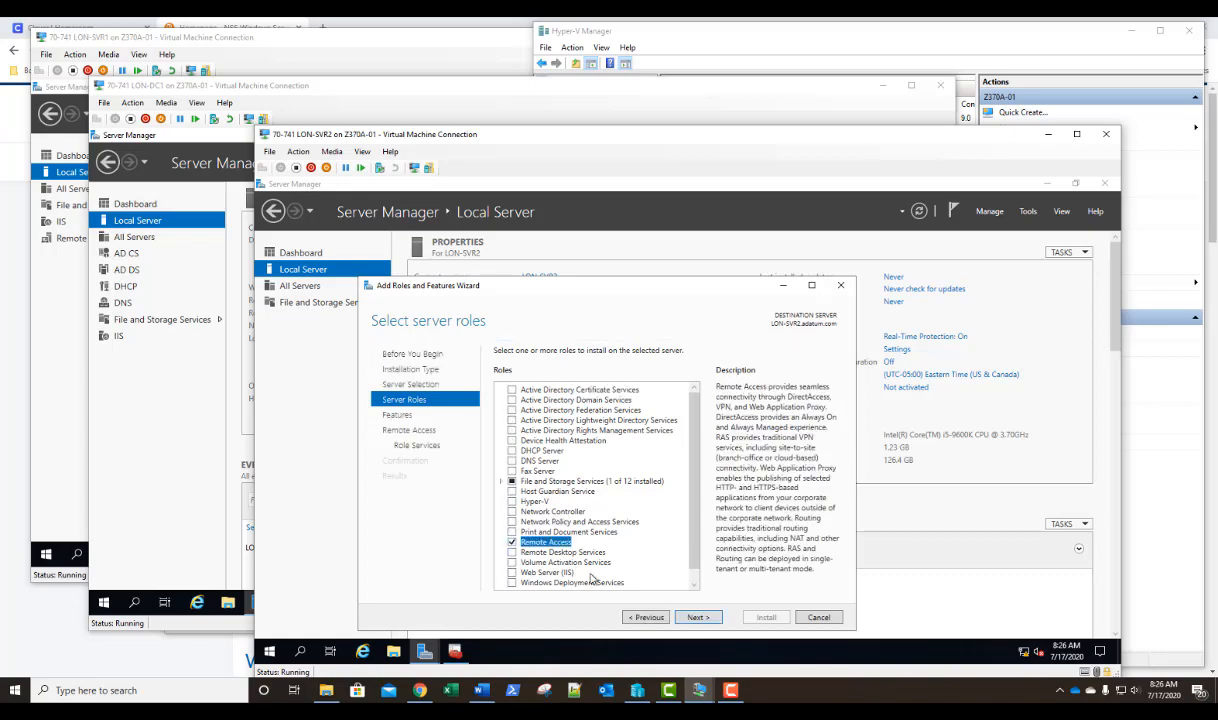
click(694, 618)
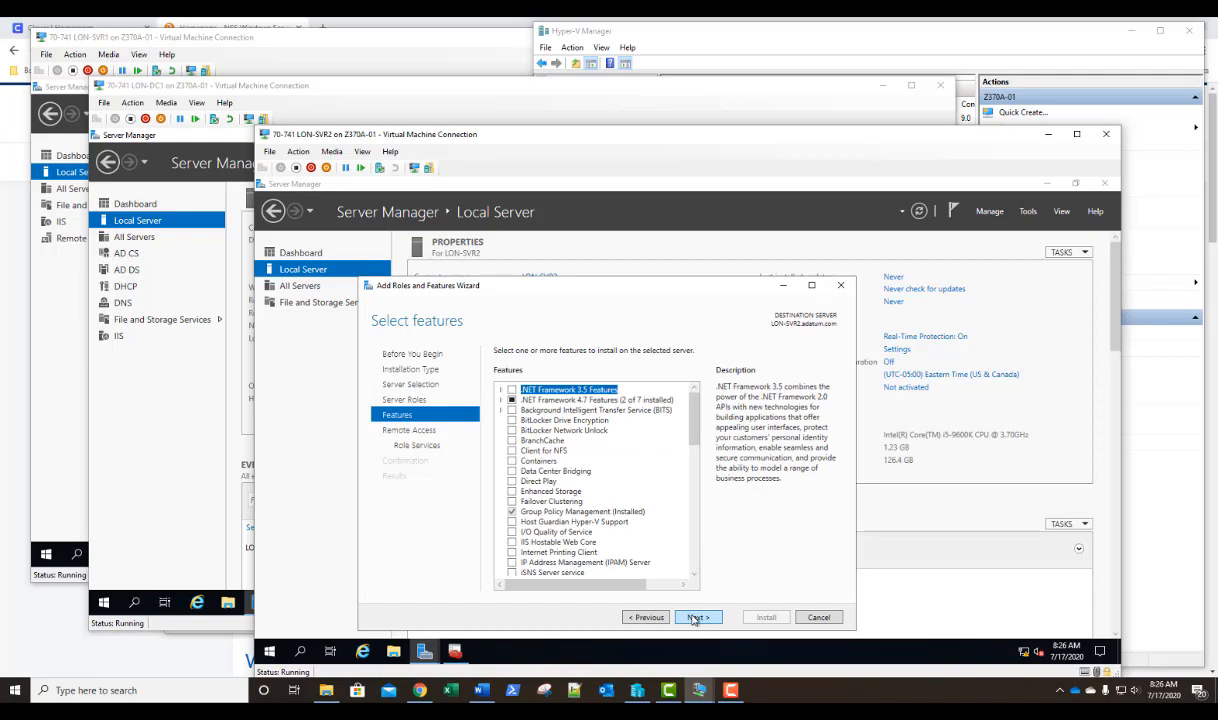
click(694, 618)
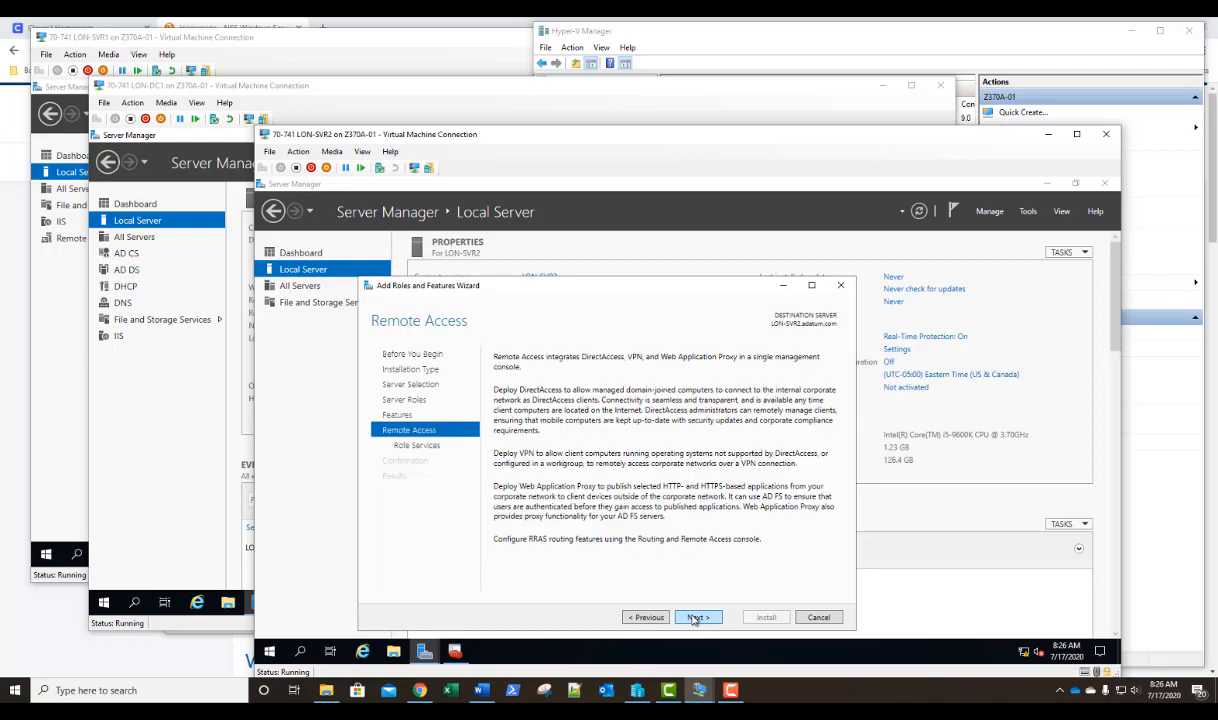
click(694, 618)
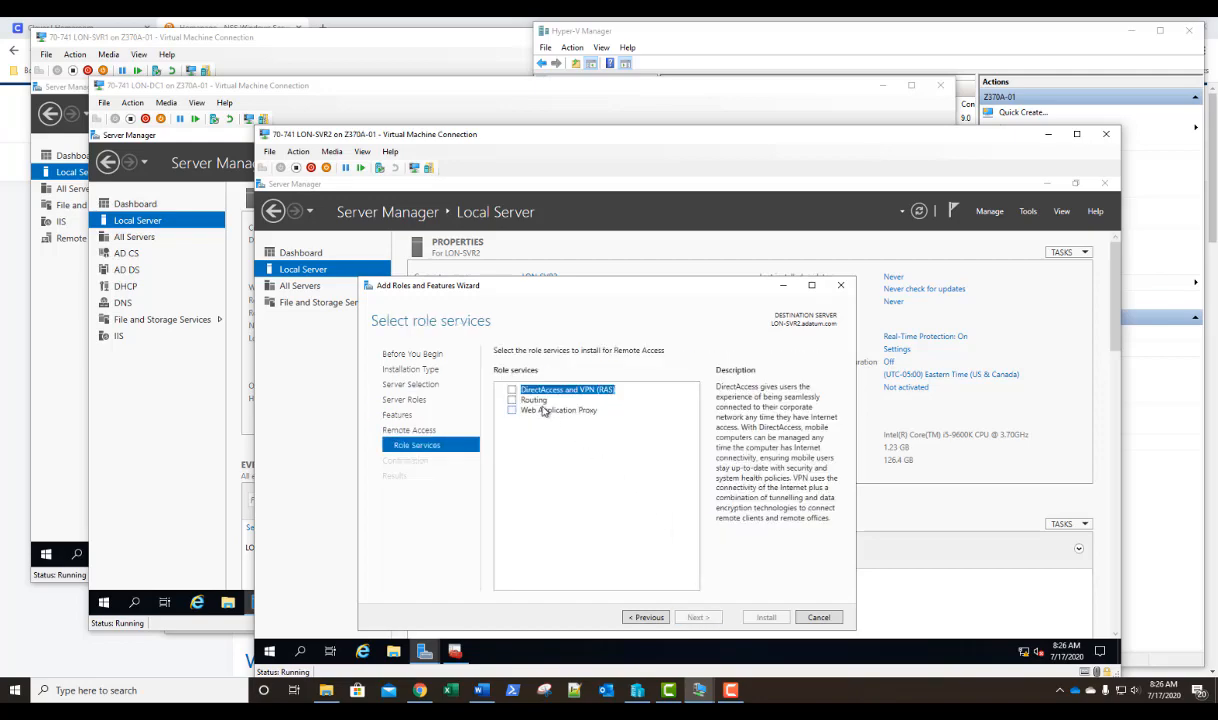
Install the DirectAccess and VPN (RAS) role service with its required features and the default Web Server (IIS) role services, then close the wizard.
click(513, 393)
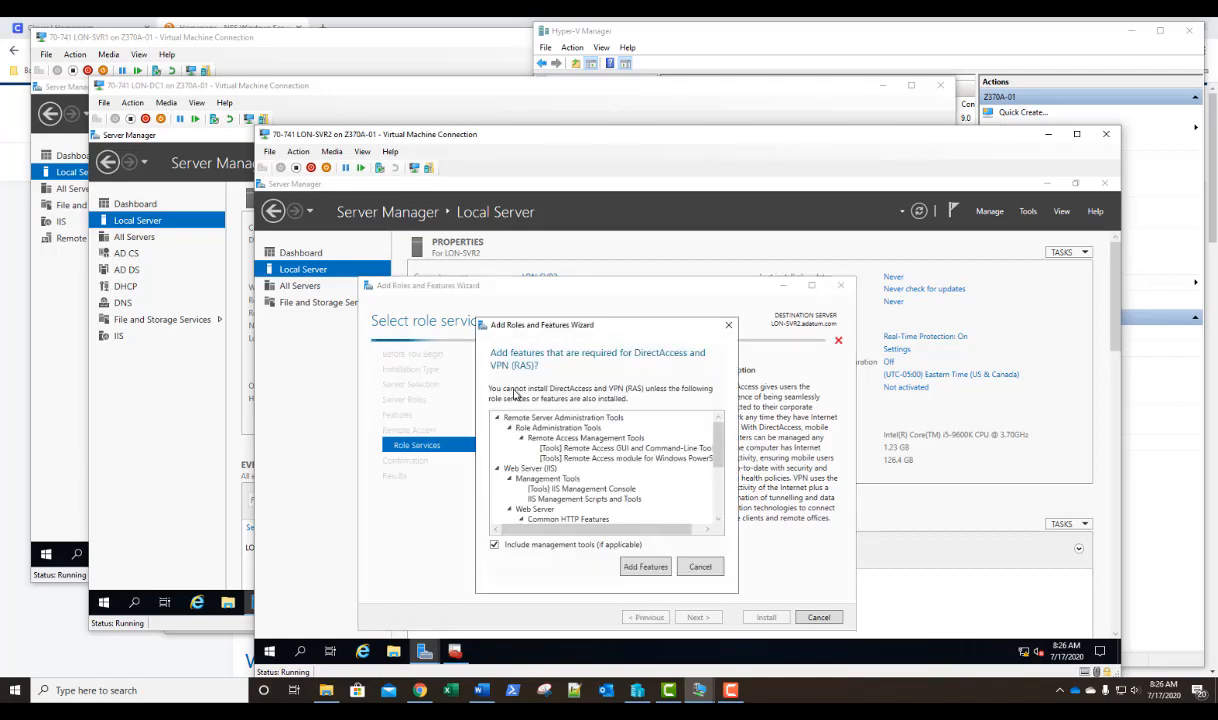
click(641, 569)
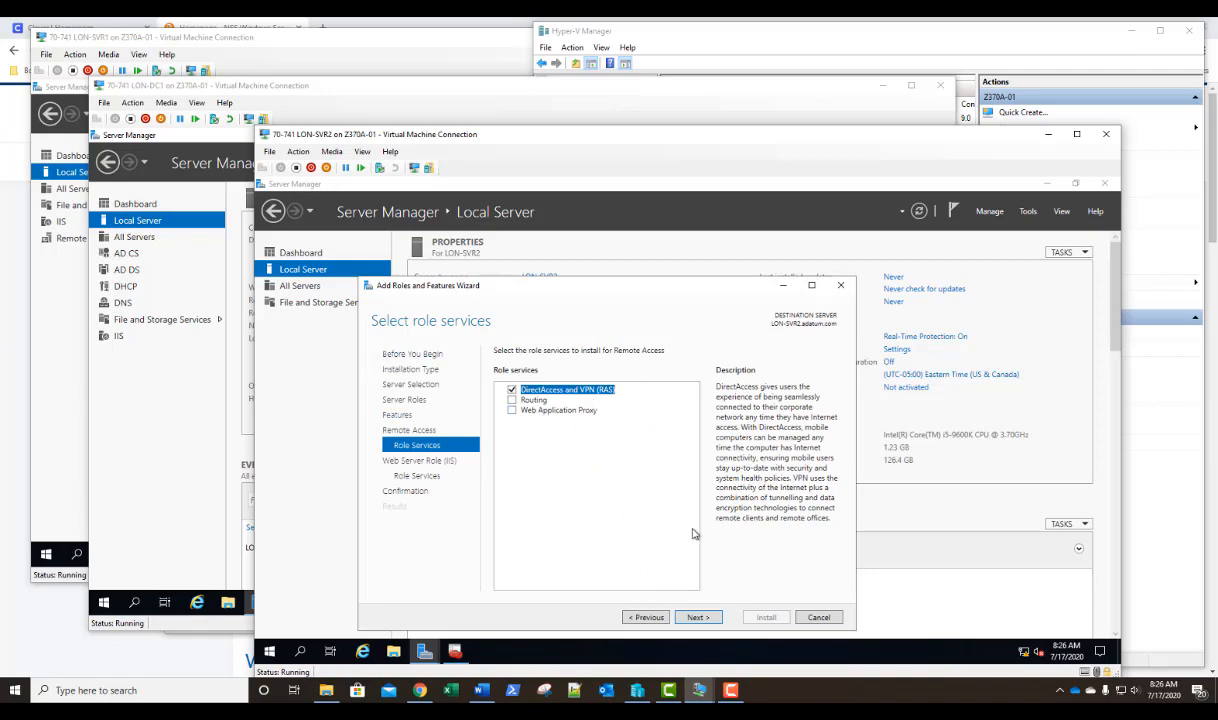
click(700, 617)
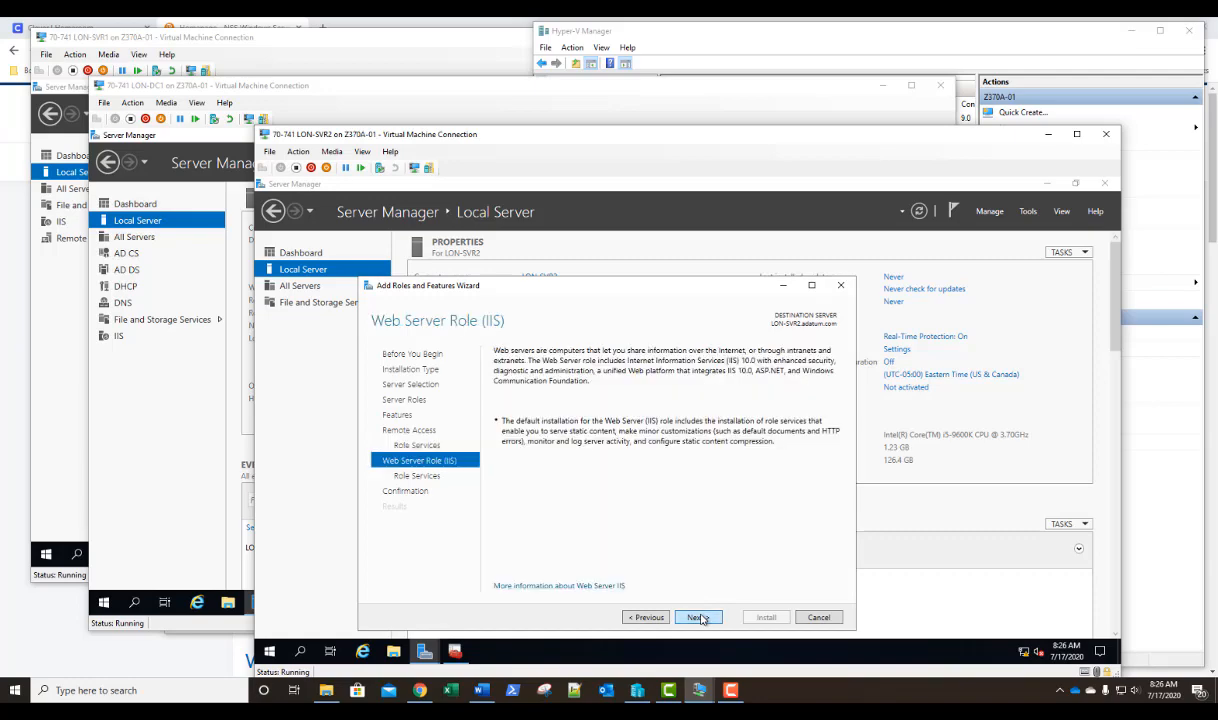
click(700, 617)
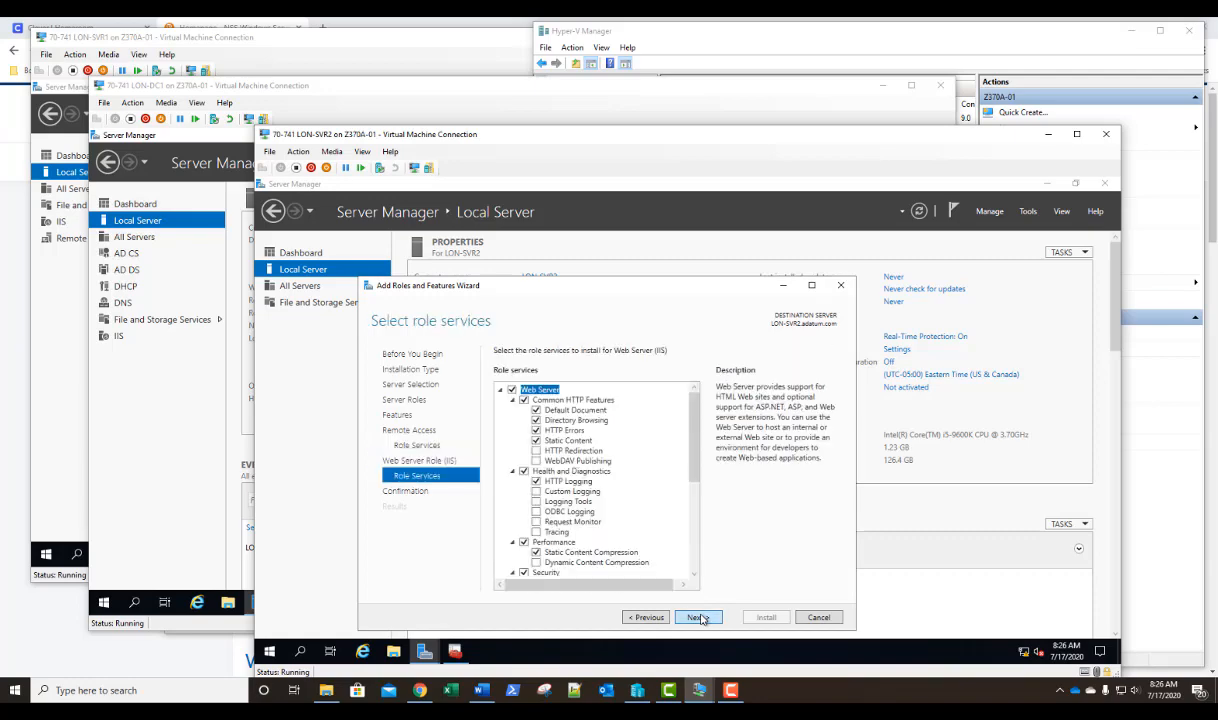
click(700, 617)
click(764, 618)
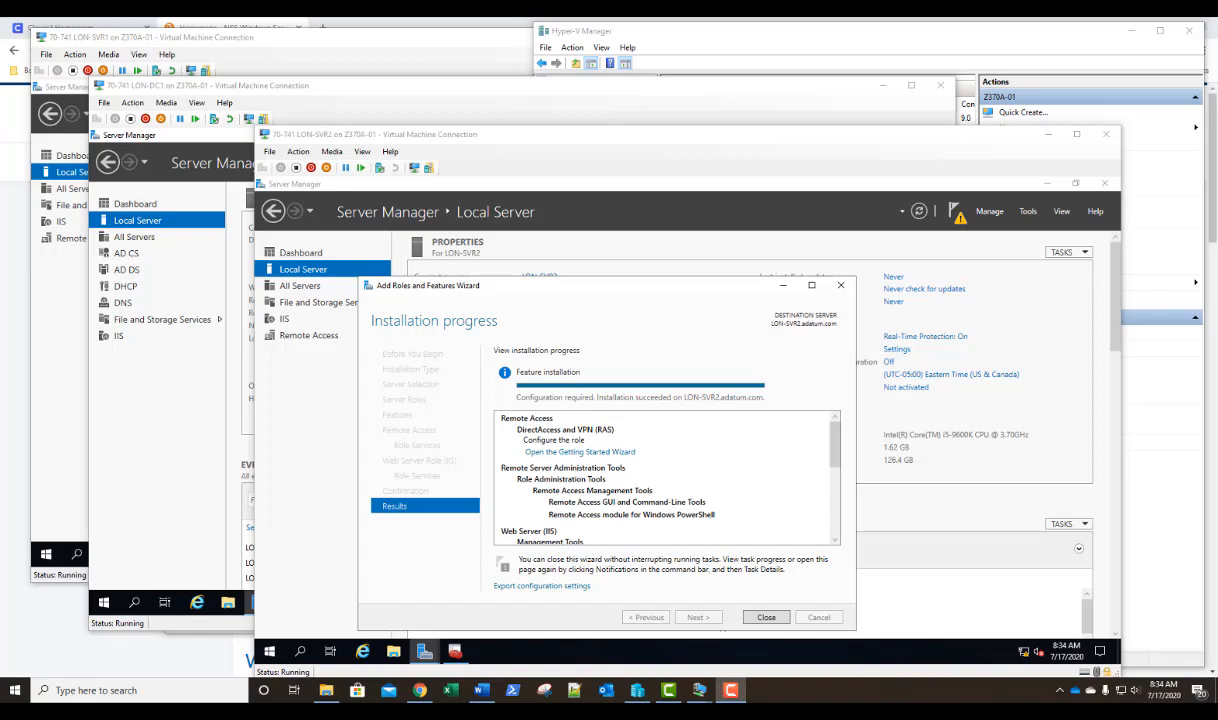
click(765, 617)
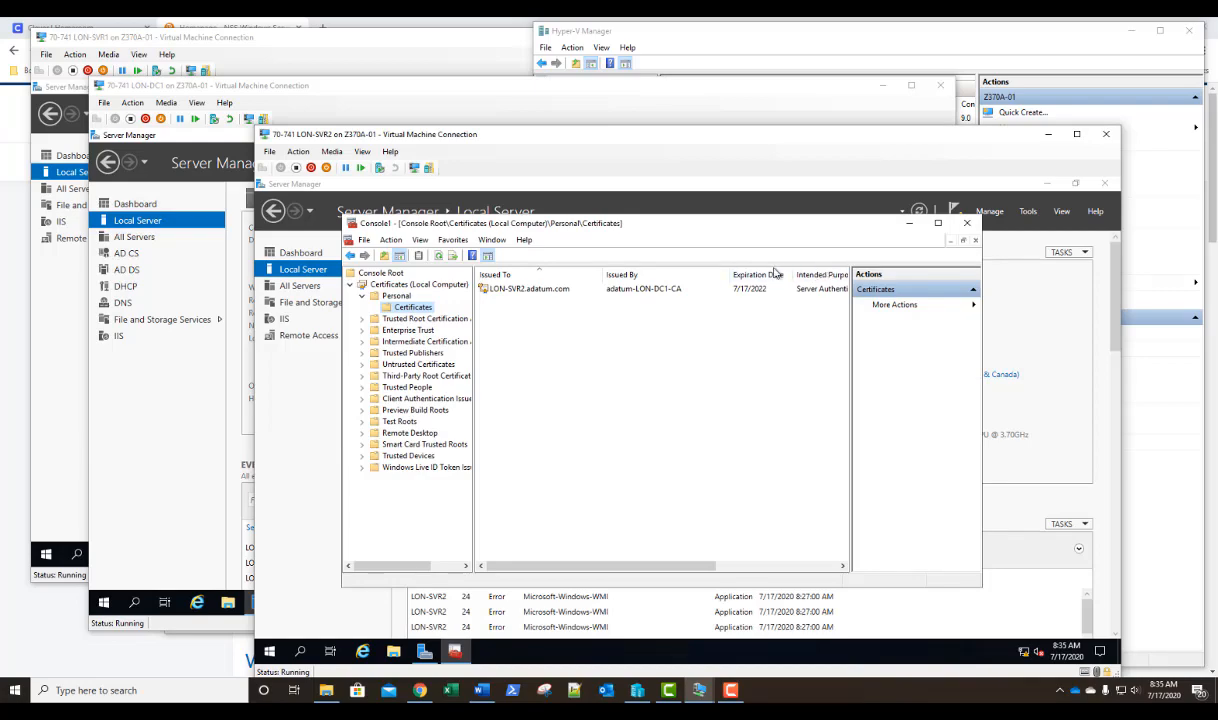
Open the Remote Access Management console on LON-SVR2.
click(1028, 212)
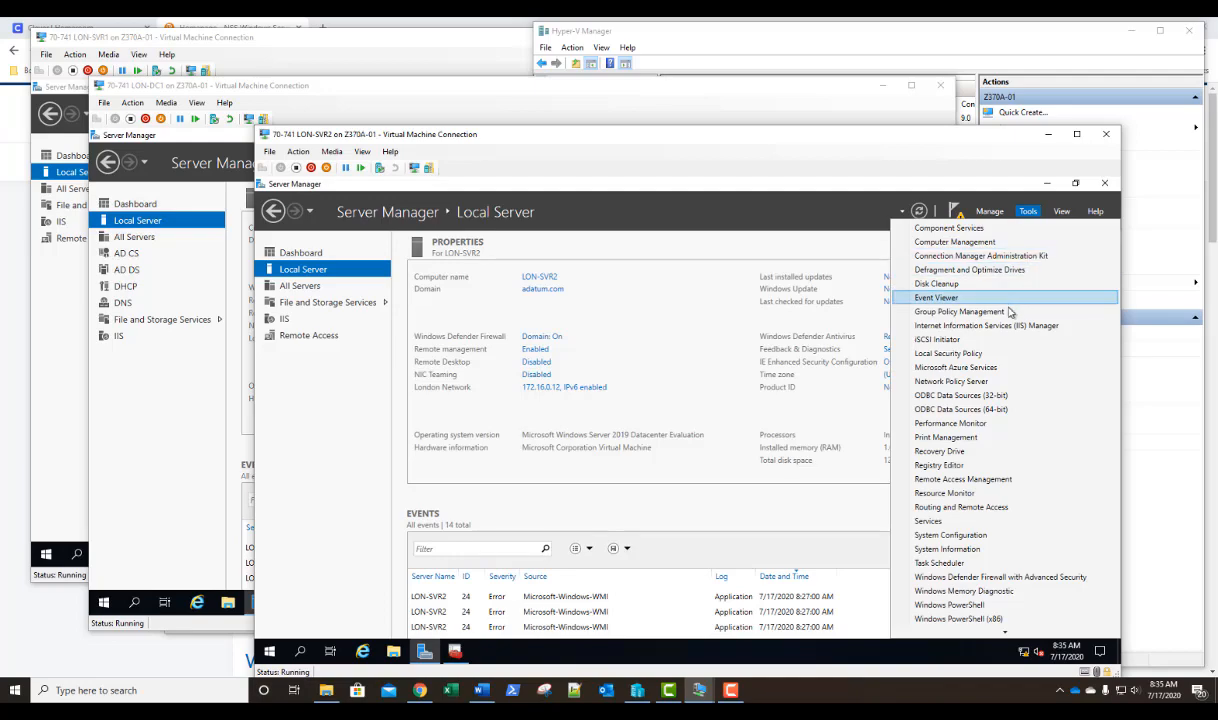
click(977, 480)
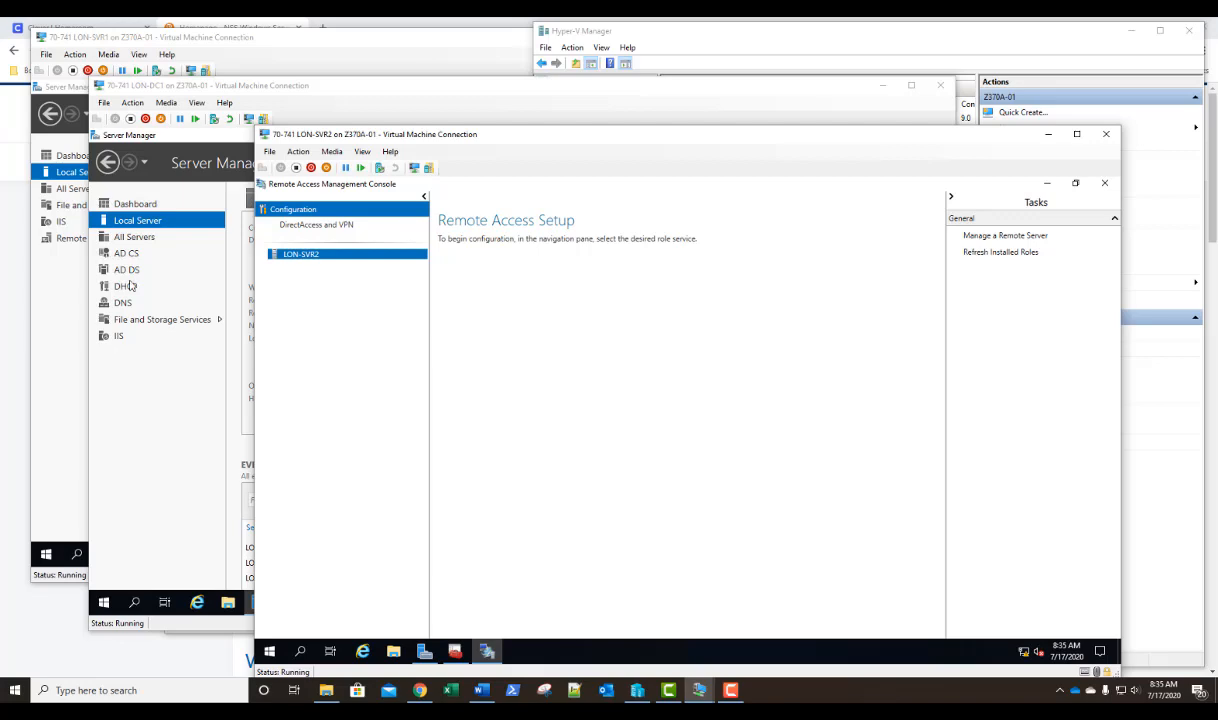
Start the Remote Access Setup Wizard for DirectAccess and VPN and choose to deploy DirectAccess only.
click(320, 226)
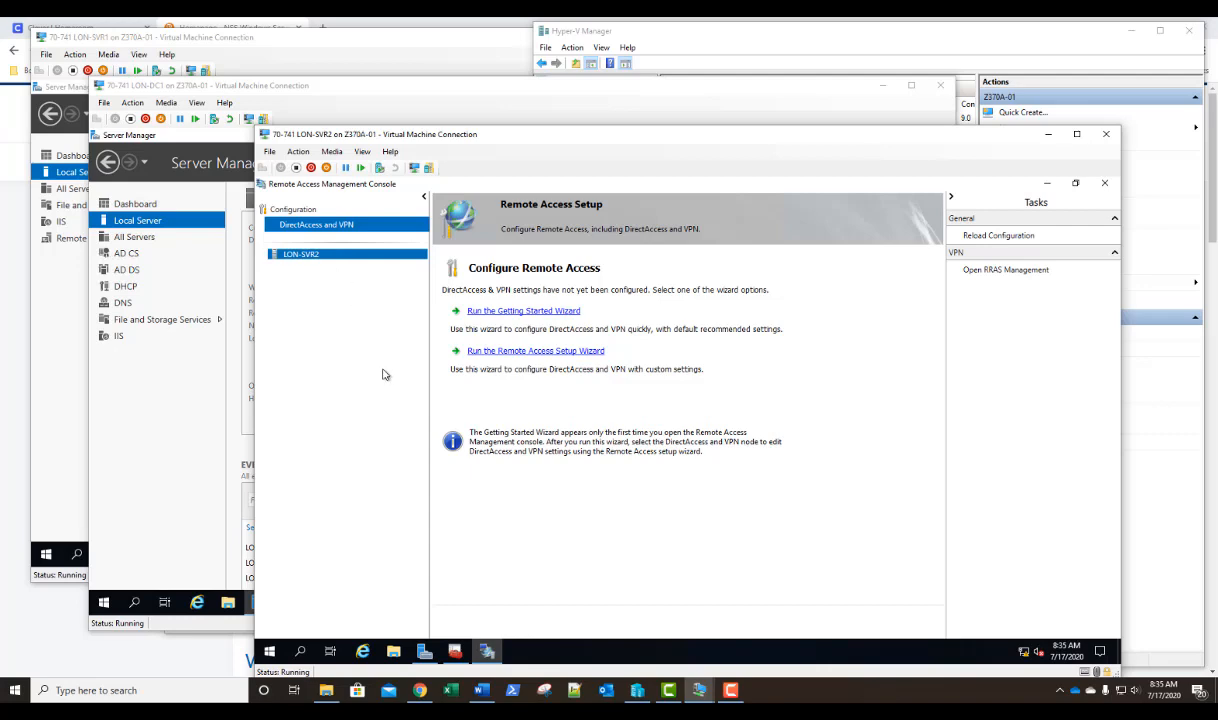
click(516, 352)
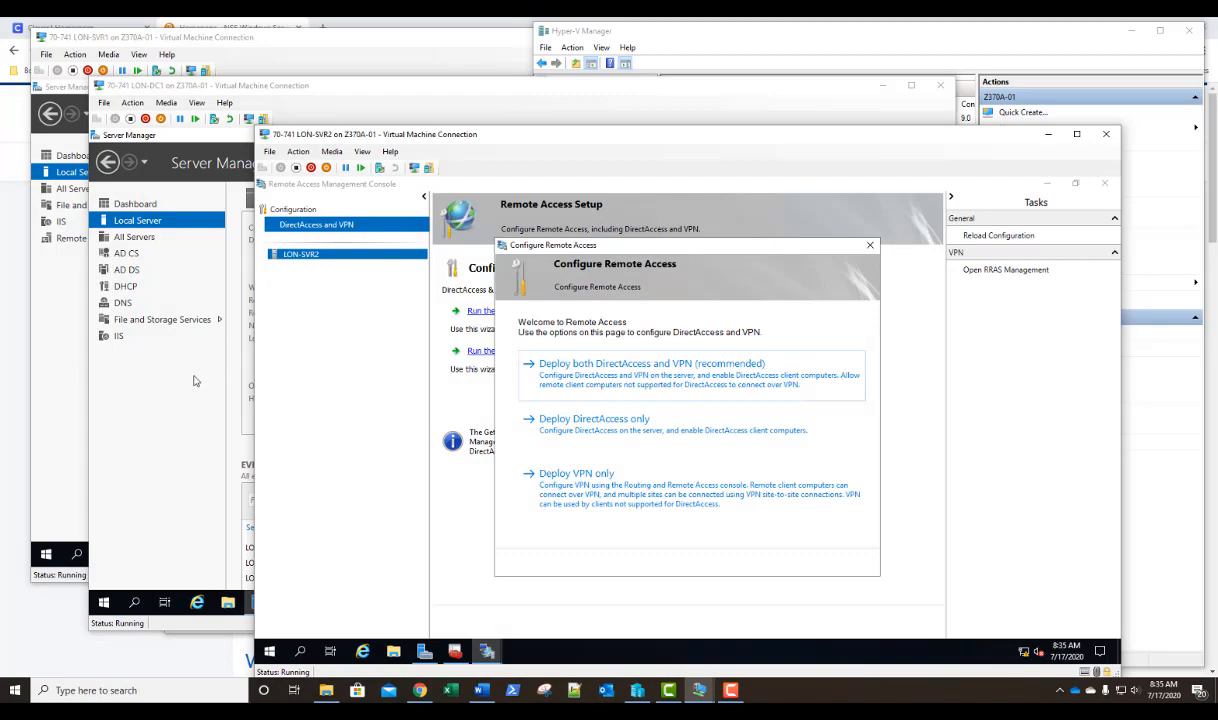
click(614, 432)
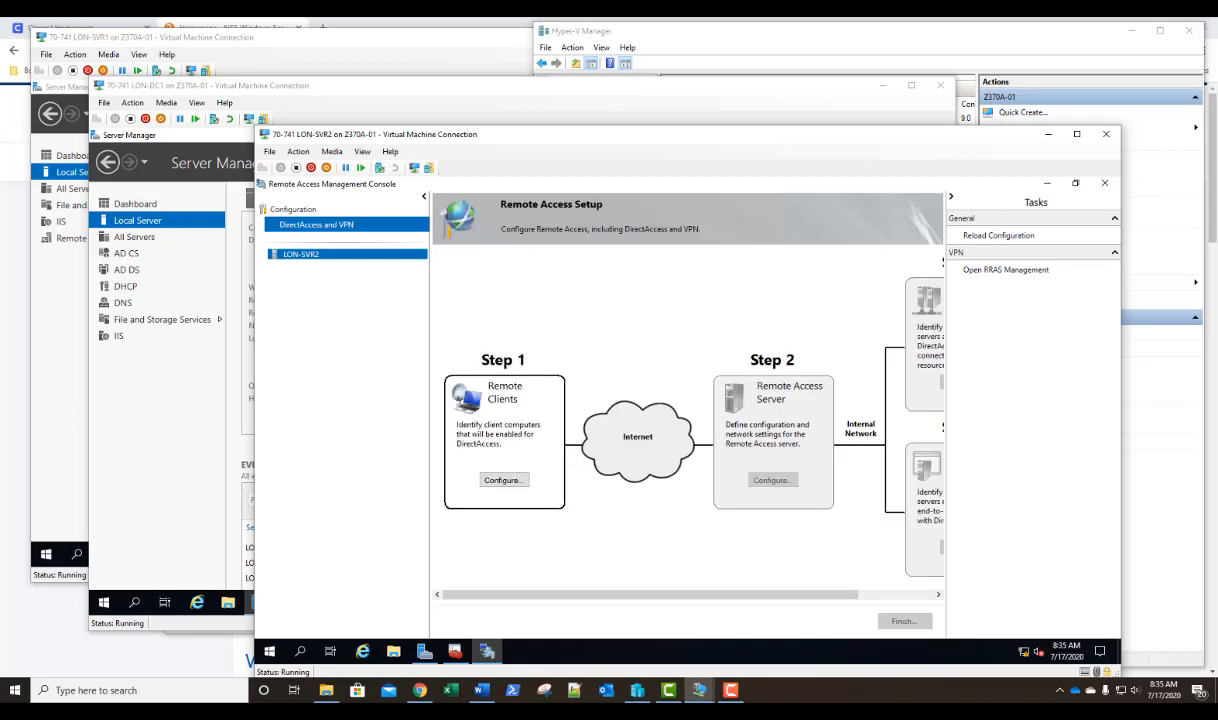
Configure the remote clients for full DirectAccess deployment and add the Domain Computers group, with DirectAccess enabled for mobile computers only.
click(504, 480)
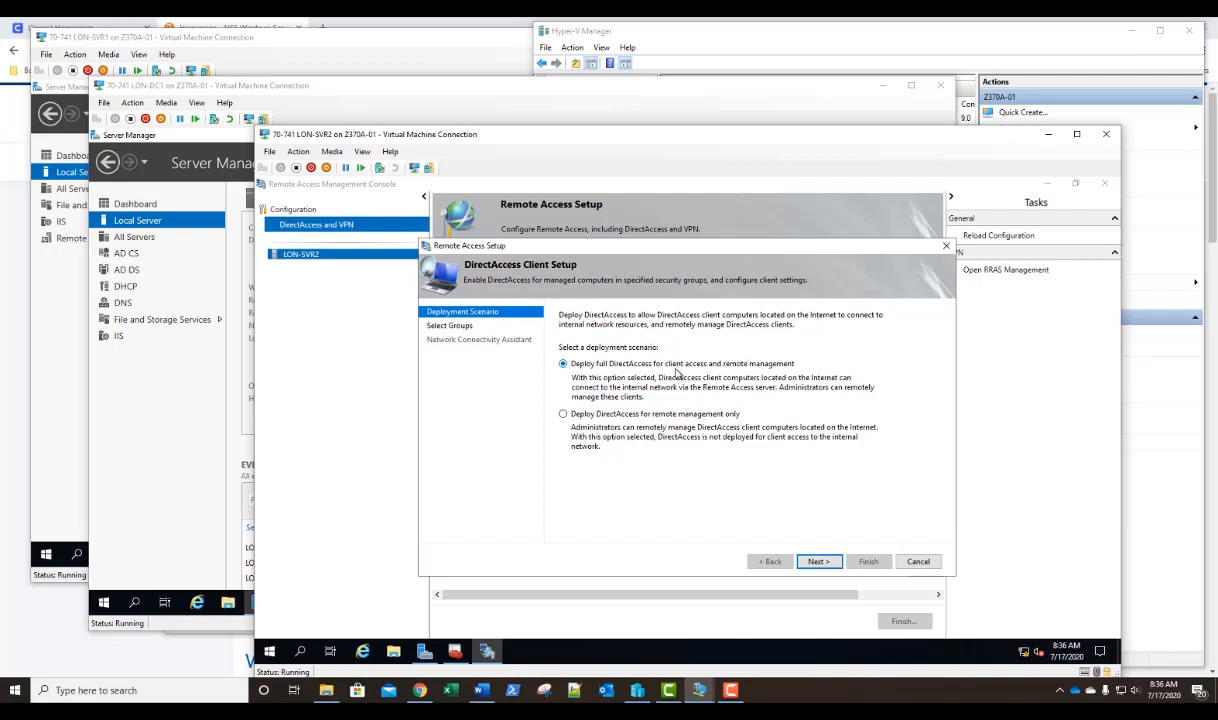
click(817, 561)
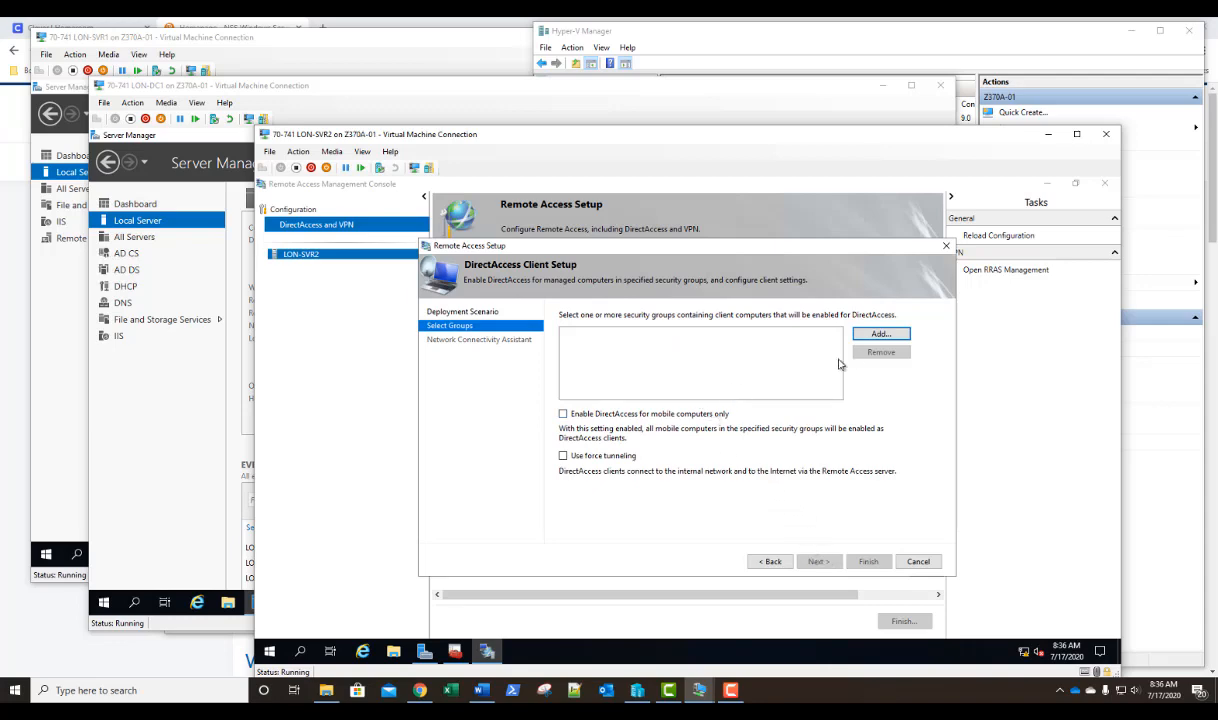
click(879, 336)
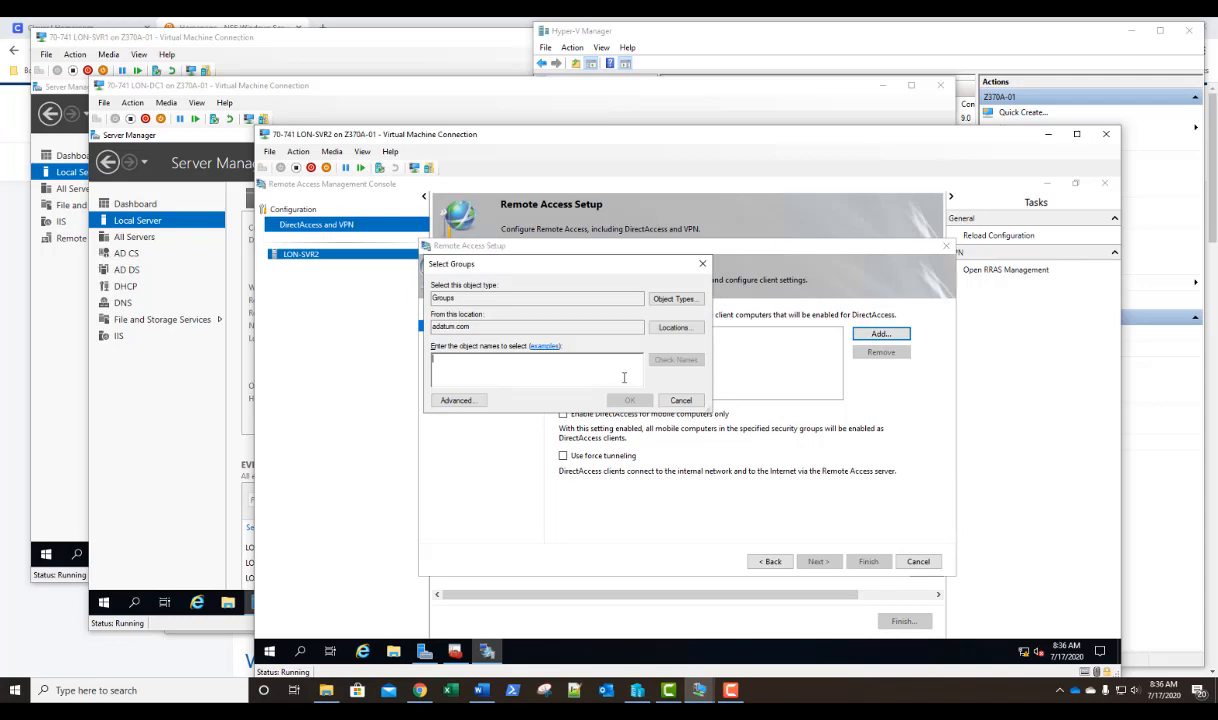
text(domain com)
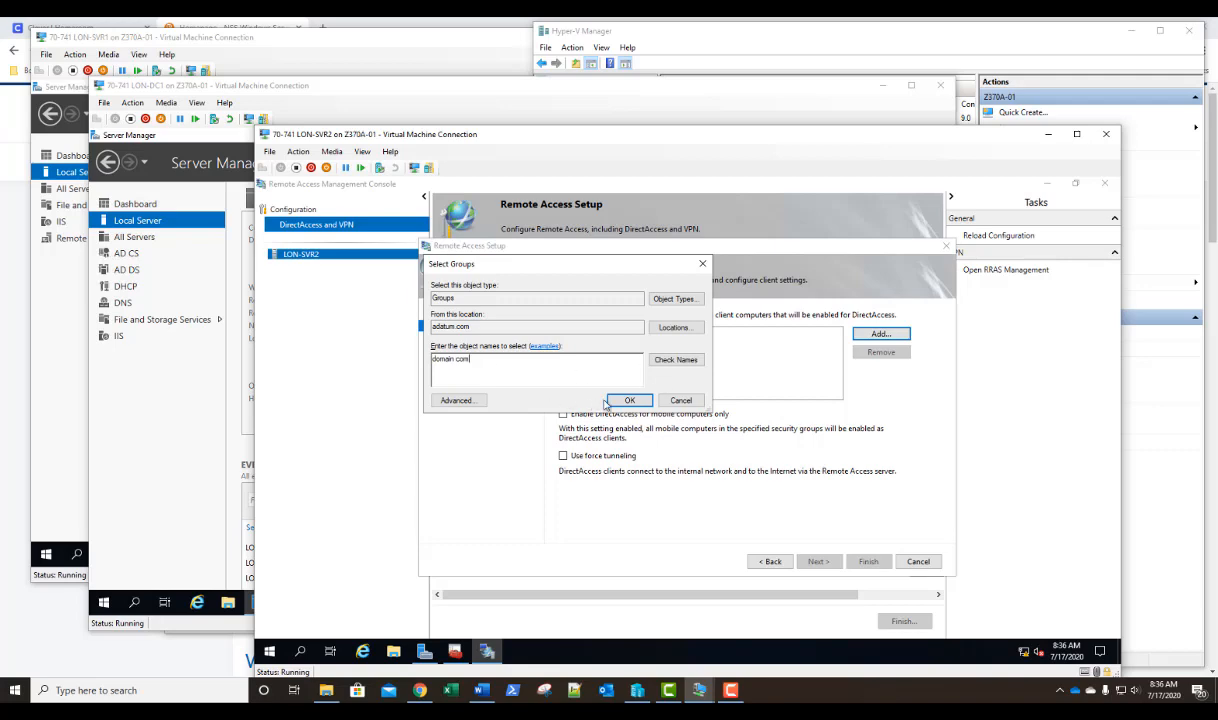
click(673, 362)
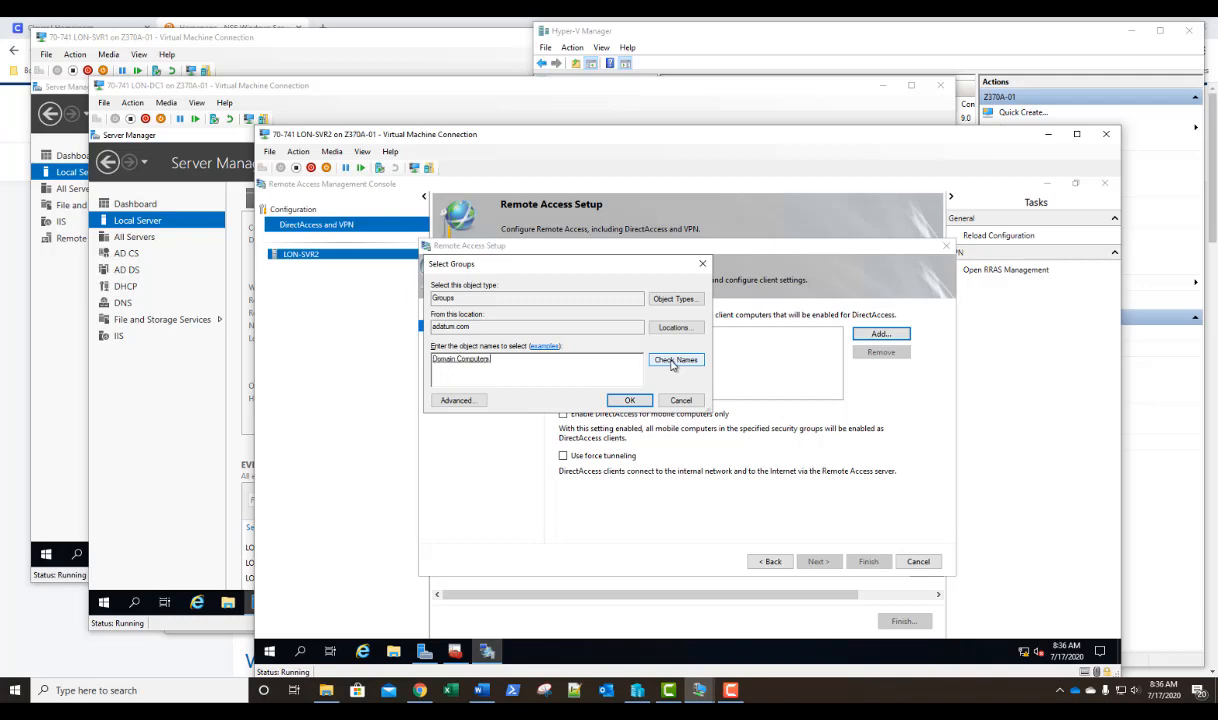
click(631, 401)
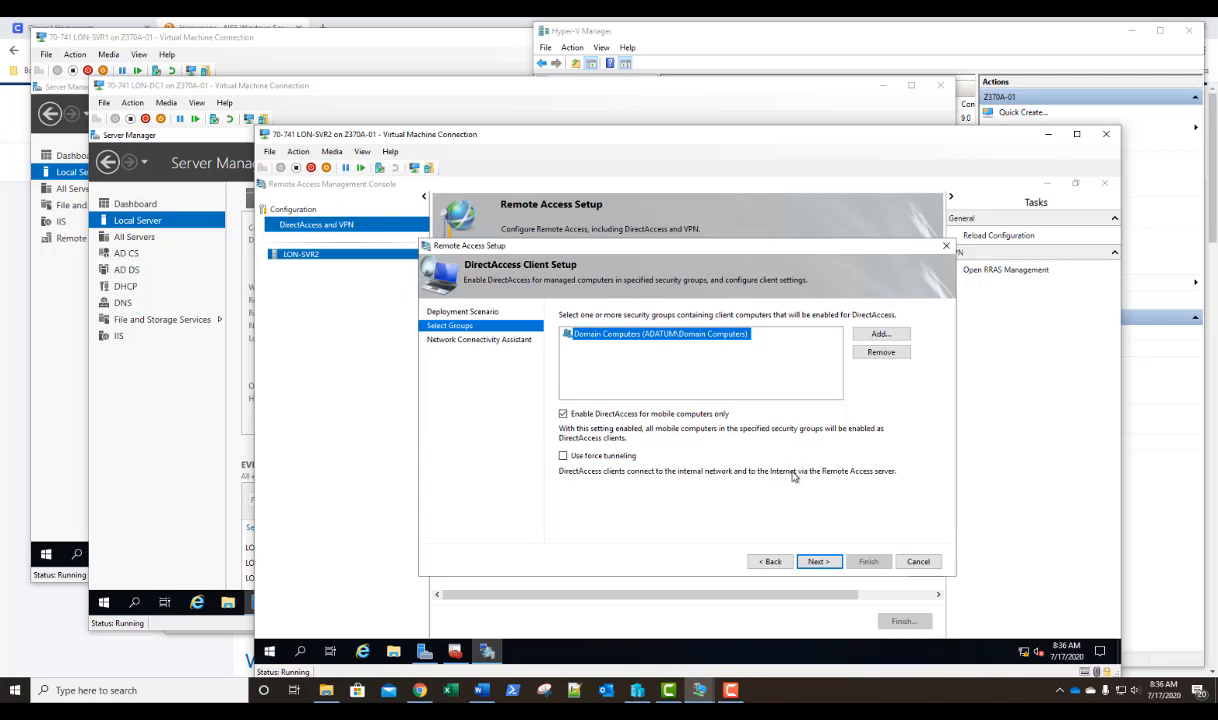
click(818, 562)
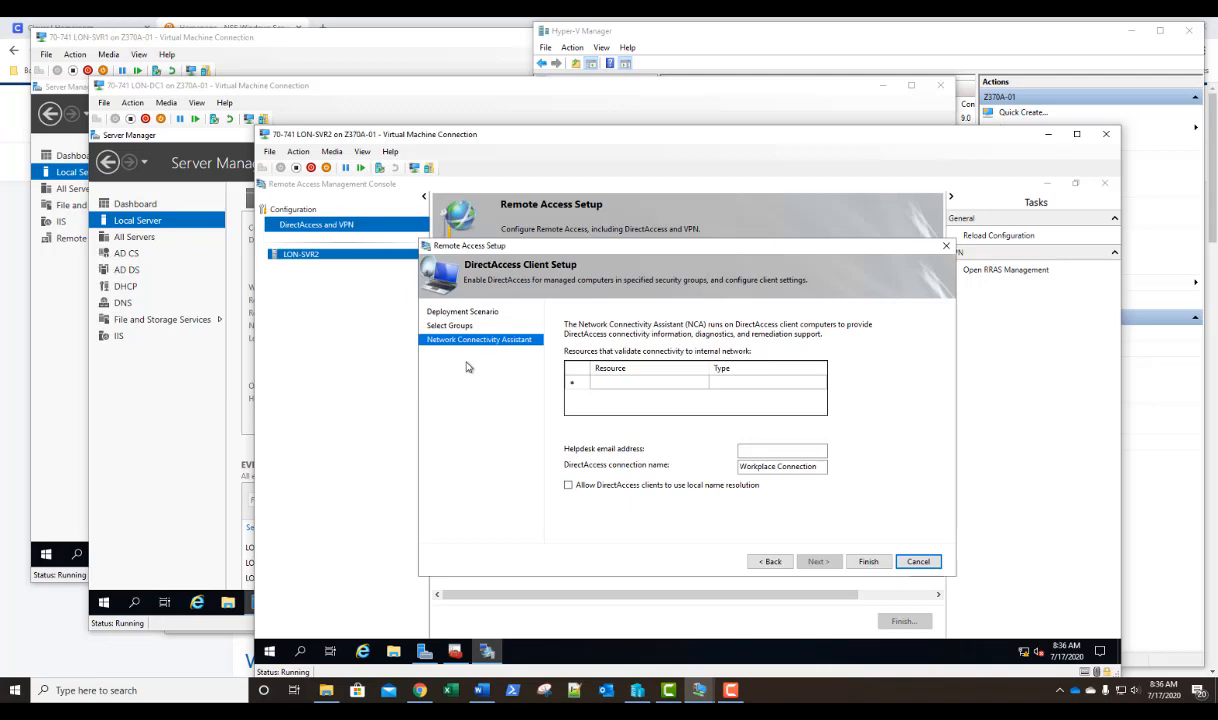
Add and validate lon-dc1.adatum.com as a PING resource for the Network Connectivity Assistant, then finish the client setup.
double_click(643, 385)
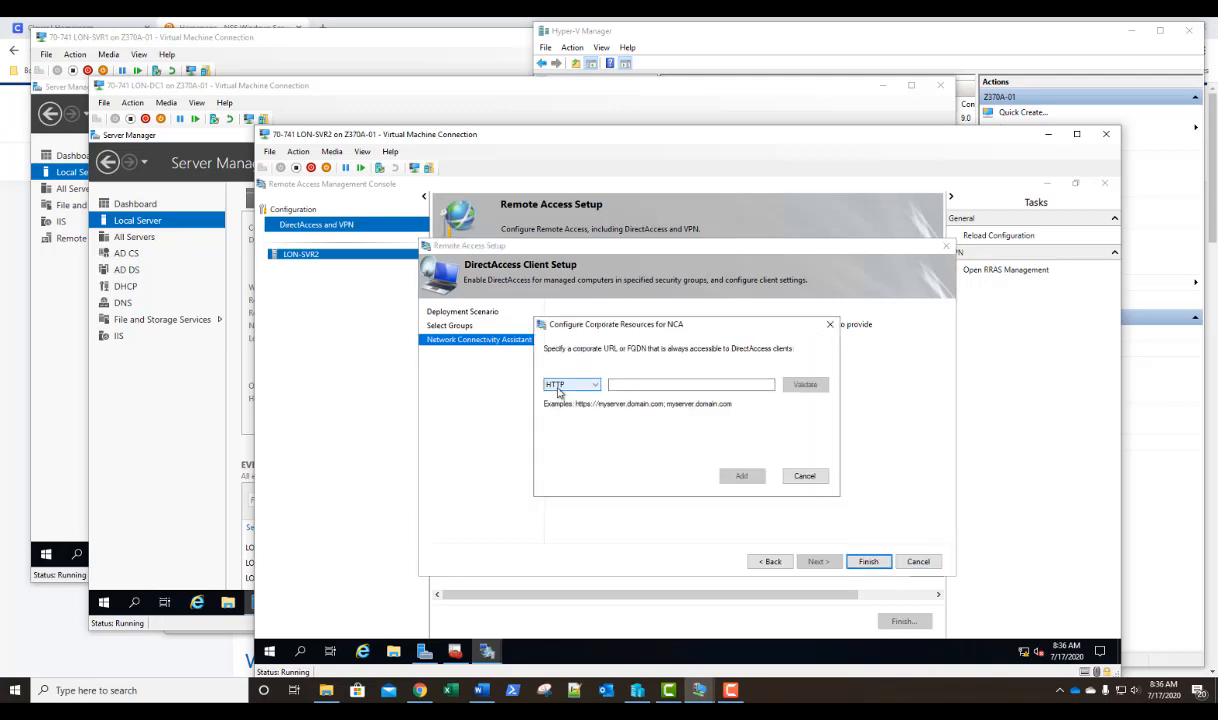
click(594, 389)
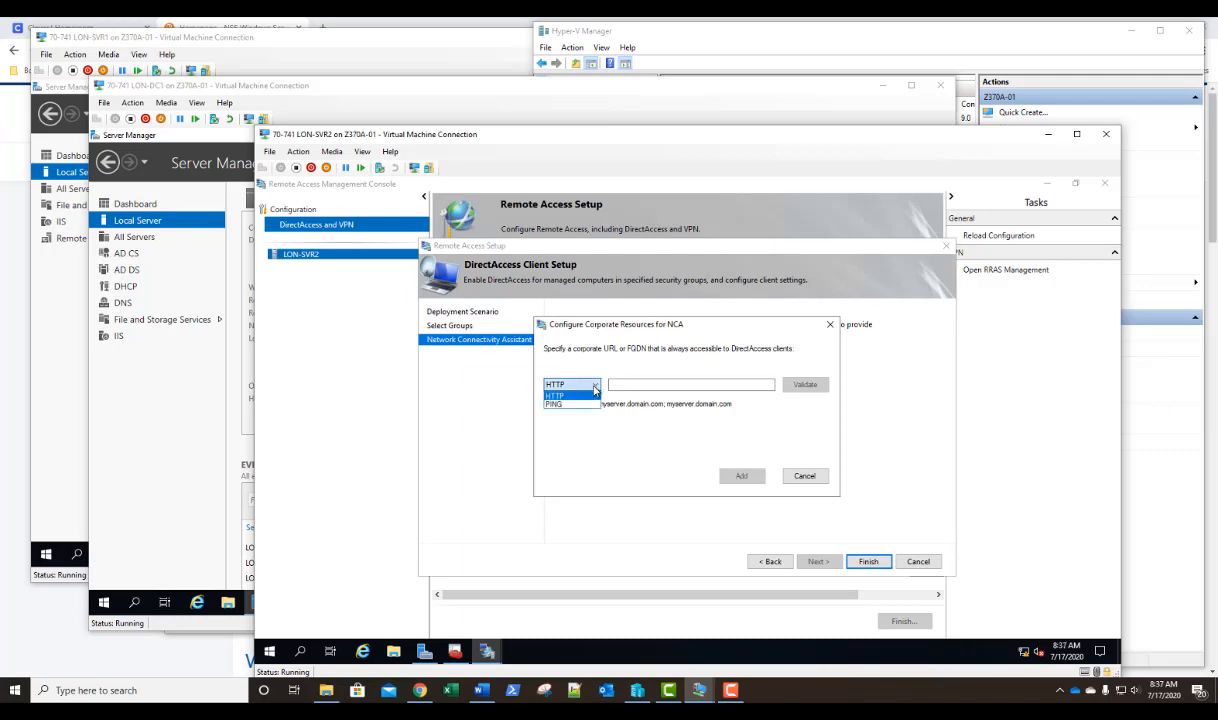
click(566, 405)
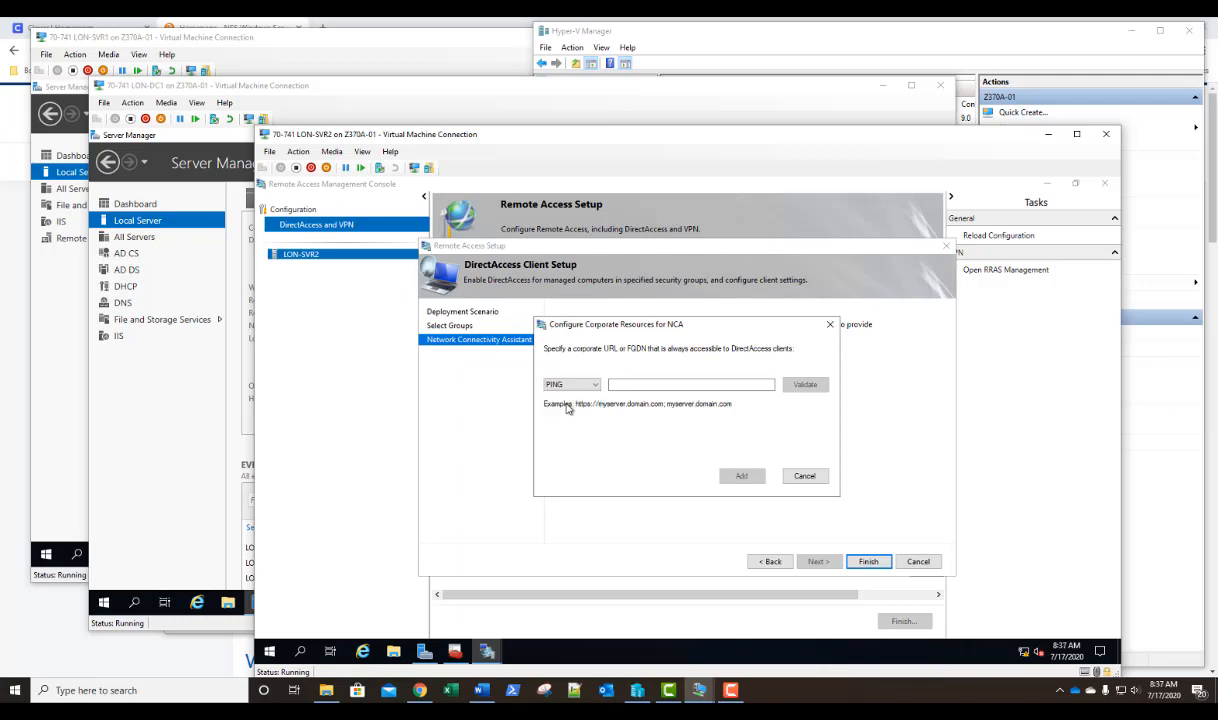
click(625, 384)
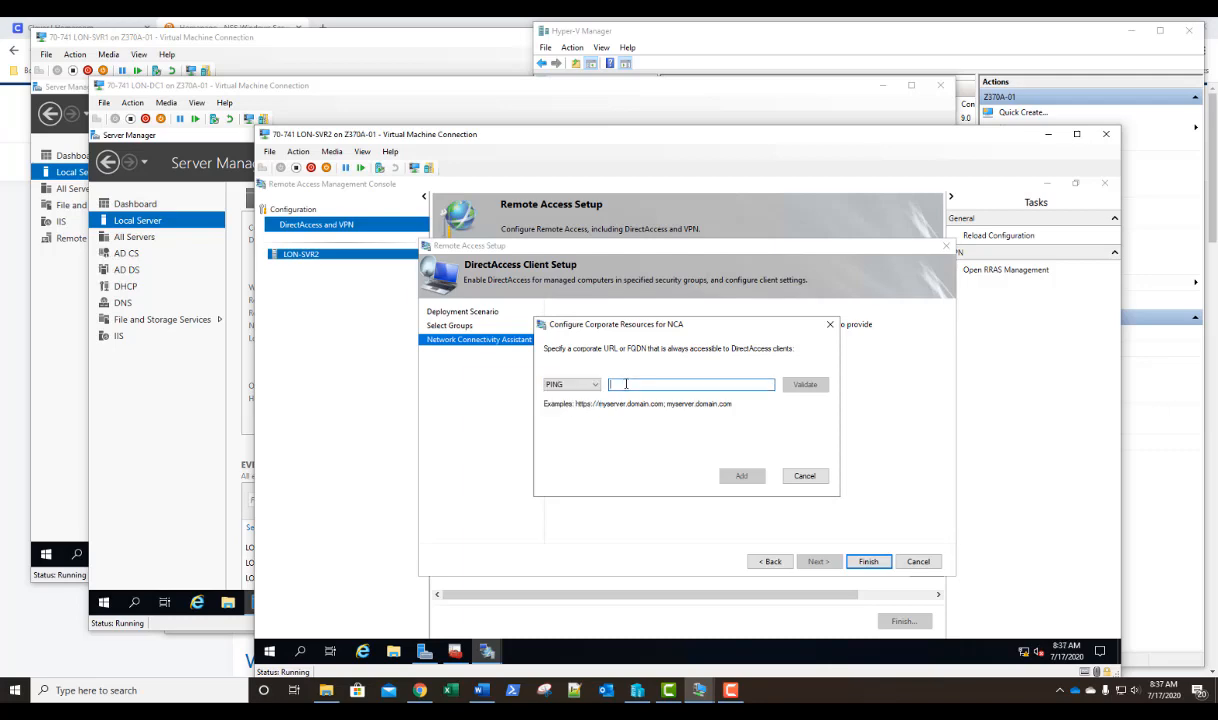
text(lon-)
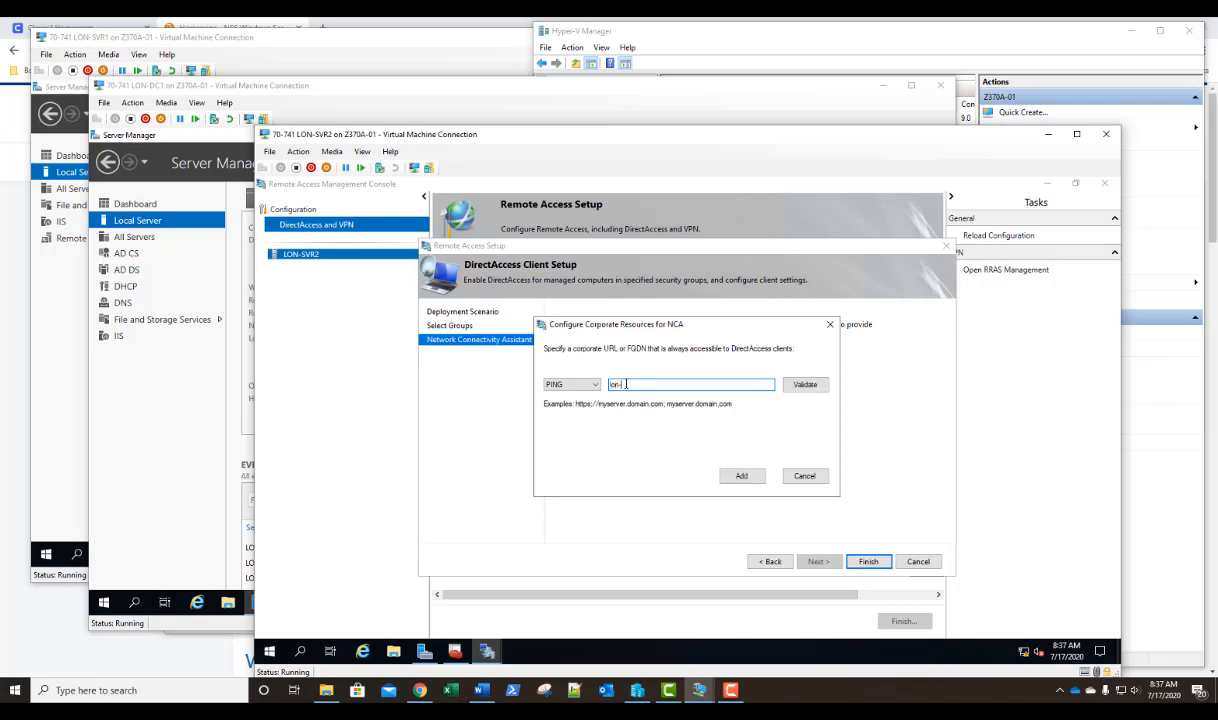
text(dc1.adatum.com)
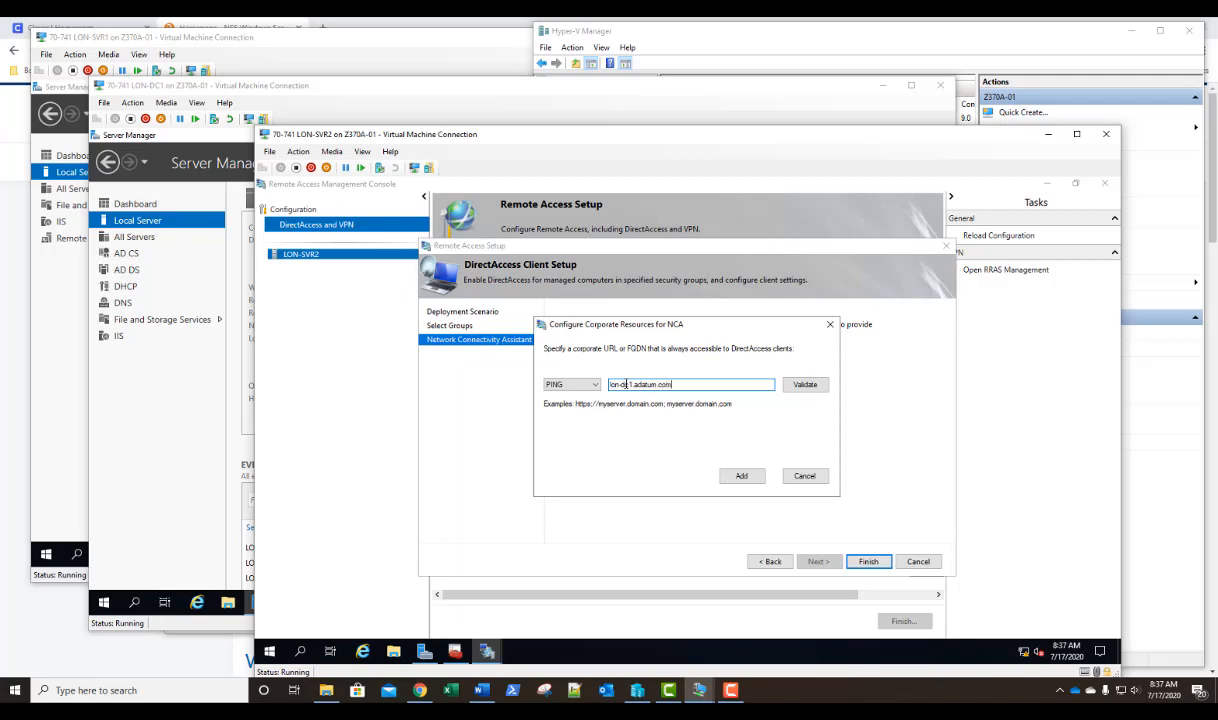
click(806, 386)
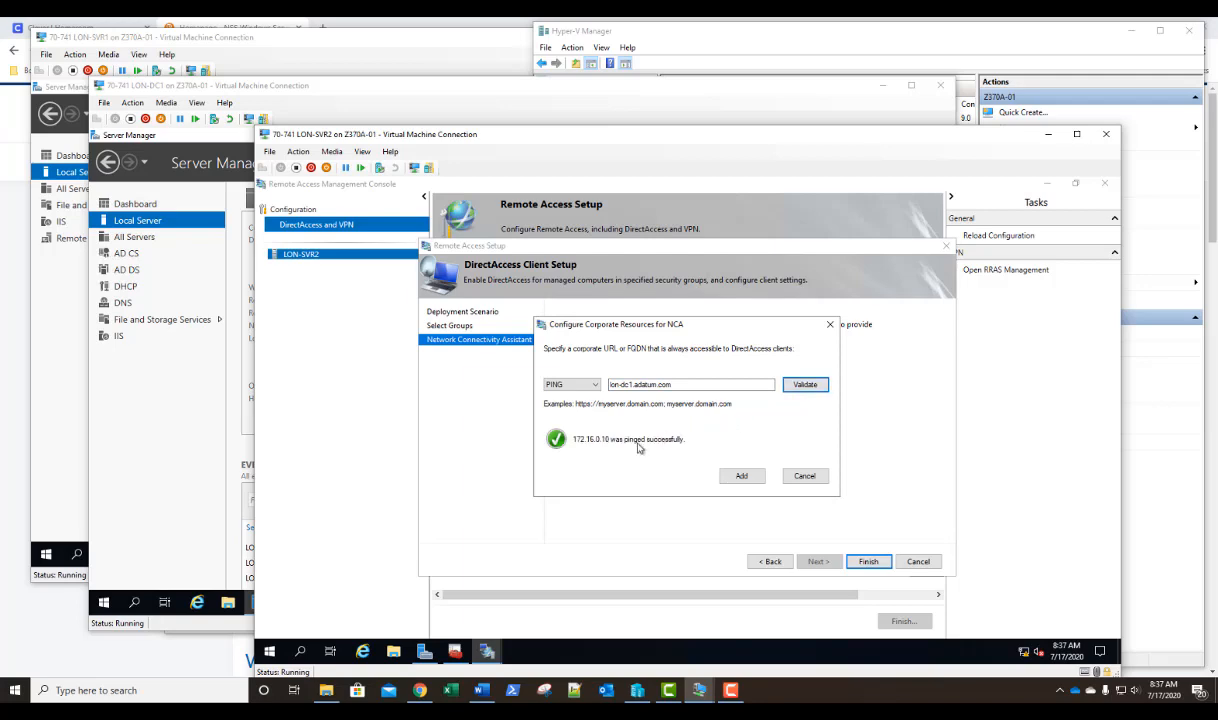
click(742, 477)
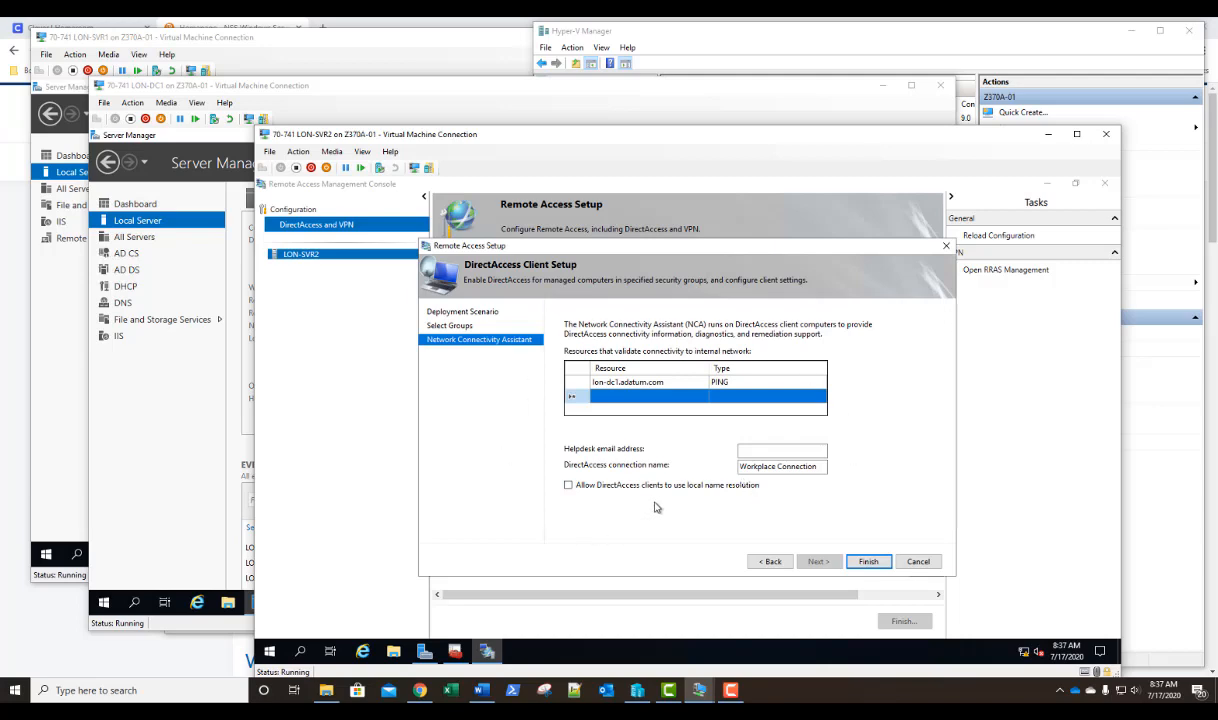
click(868, 563)
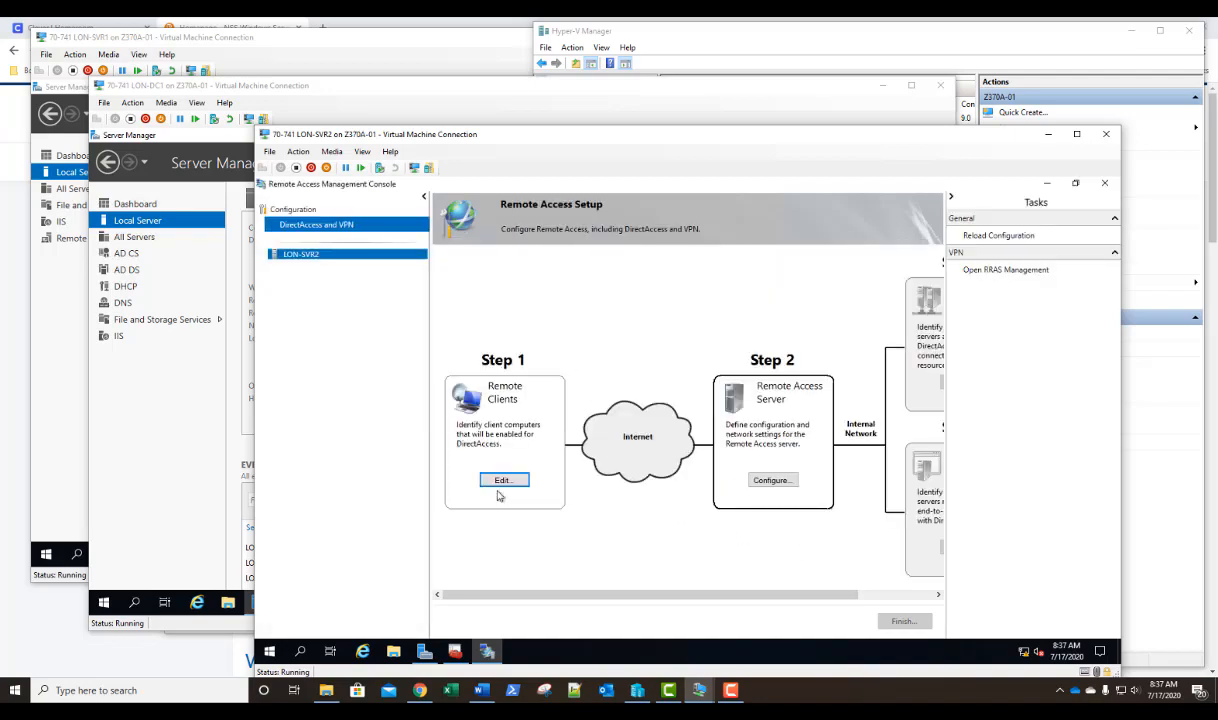
Configure the Remote Access server behind an edge device with a single network adapter, using the public name LON-SVR2.adatum.com.
click(772, 481)
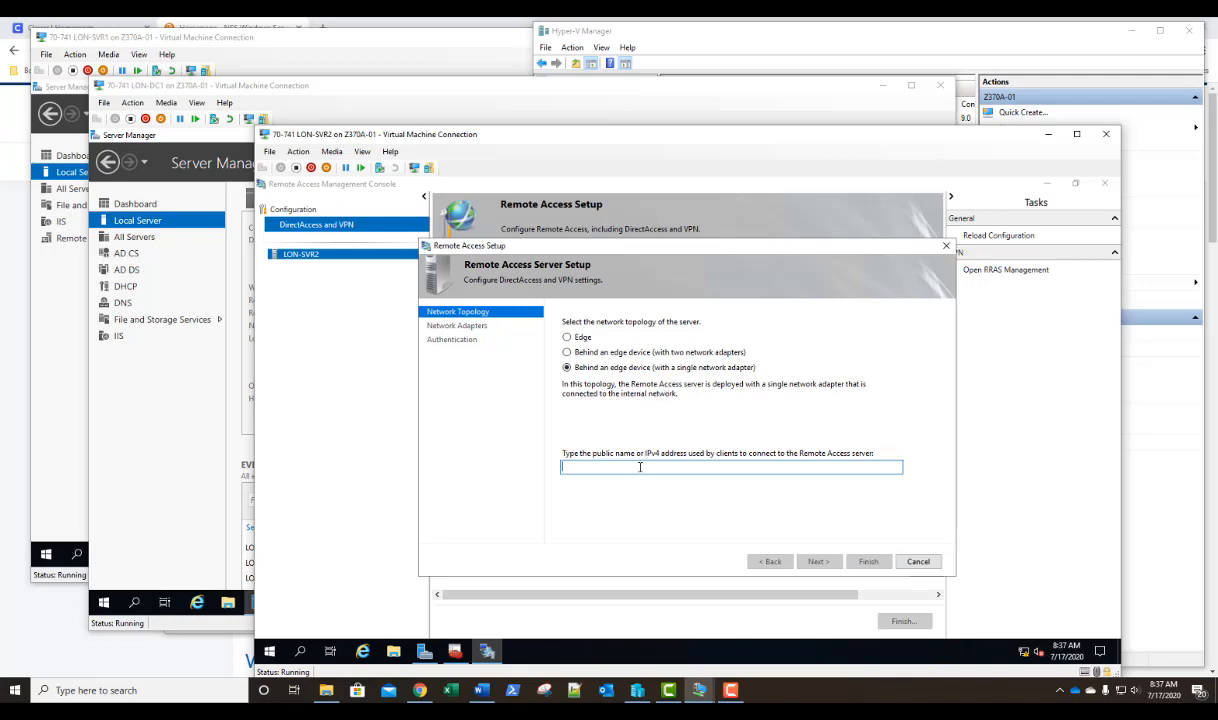
text(LON)
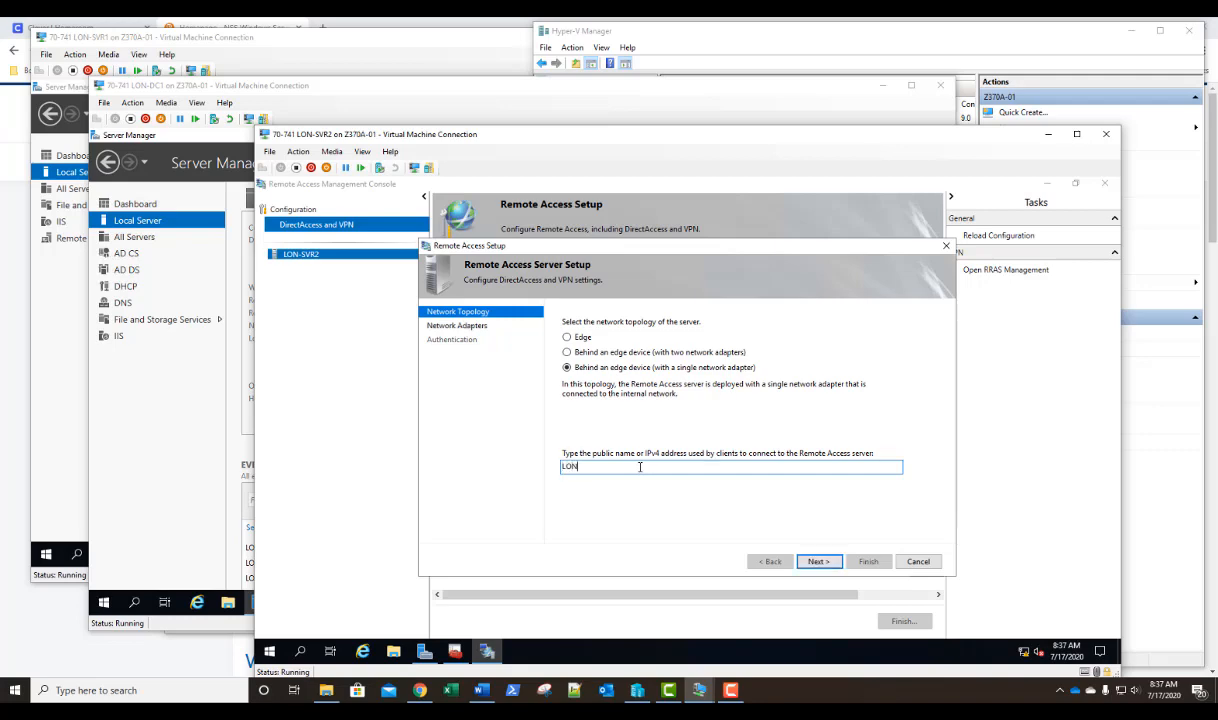
text(-SVR2.adatum.com)
click(818, 562)
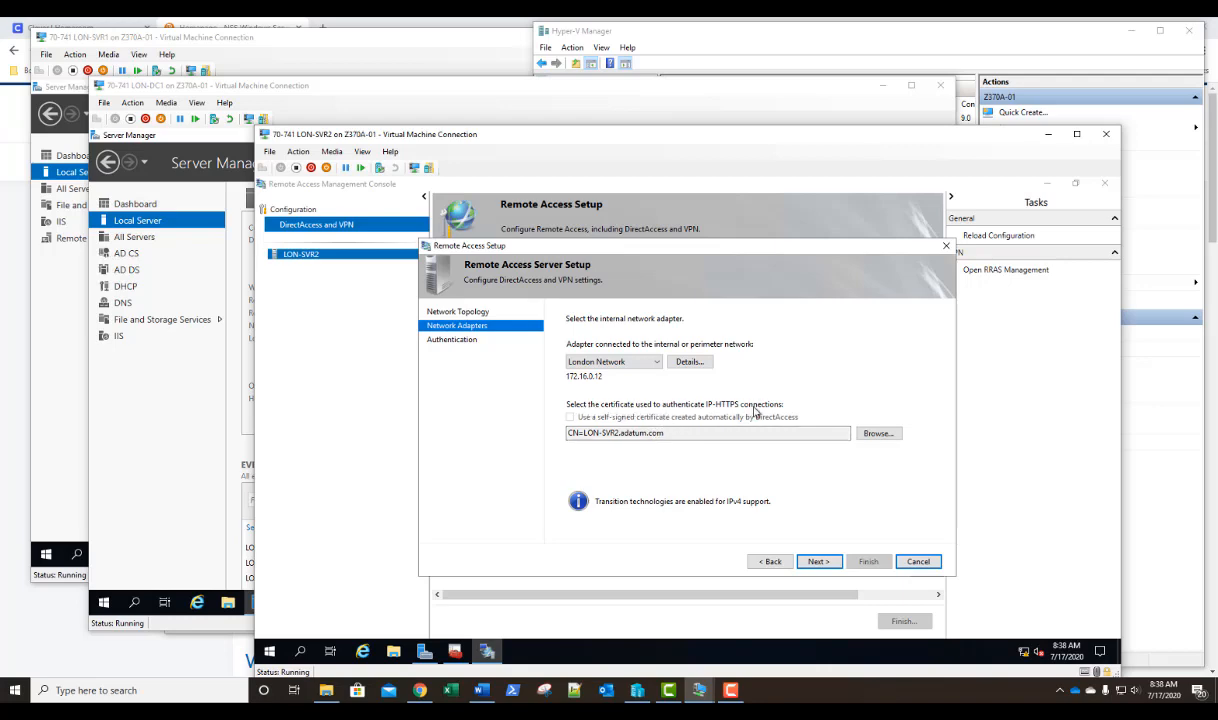
Select the LON-SVR2.adatum.com certificate for IP-HTTPS connections, keeping London Network as the internal adapter.
click(877, 433)
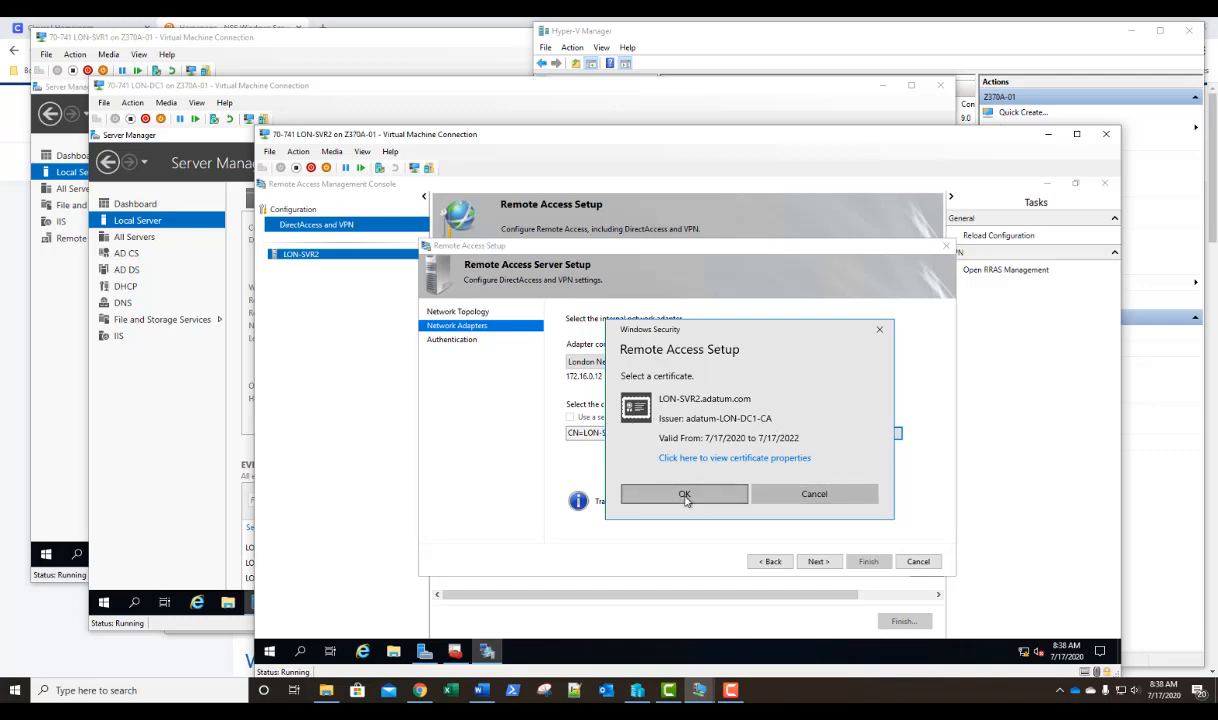
click(652, 490)
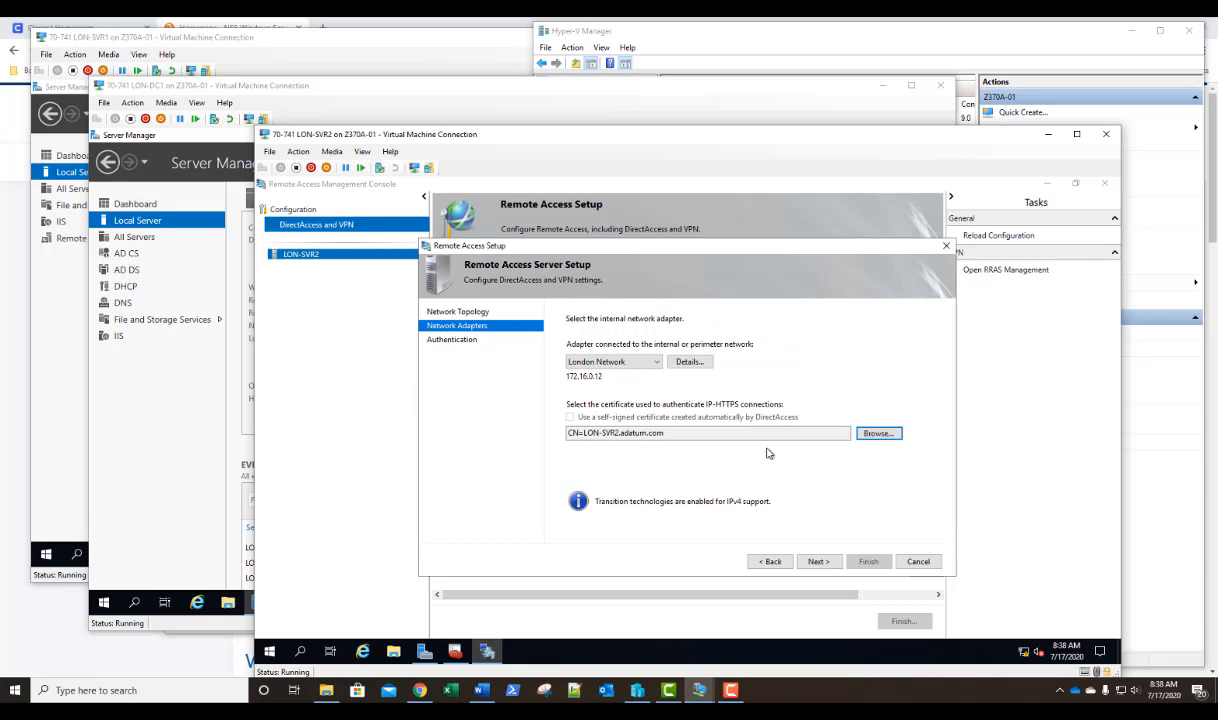
click(820, 562)
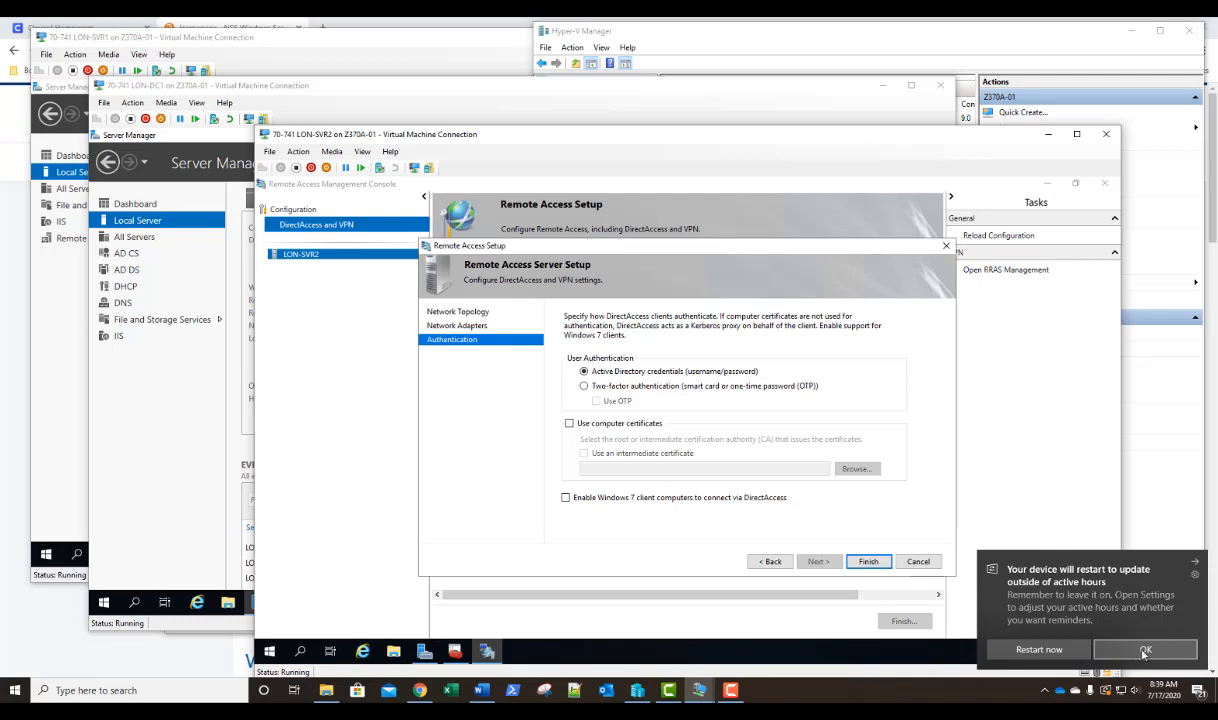
Enable computer certificate authentication with the adatum-LON-DC1-CA root certificate, keep Active Directory credentials, and finish the server setup.
click(1145, 651)
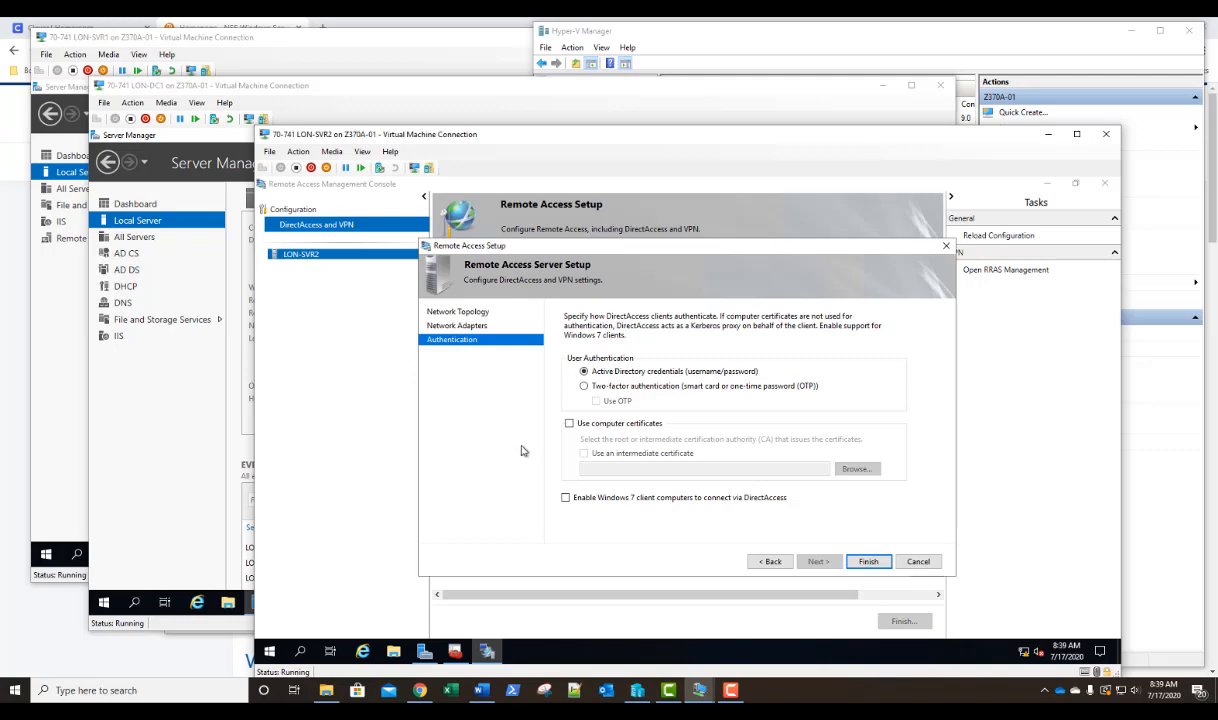
click(569, 425)
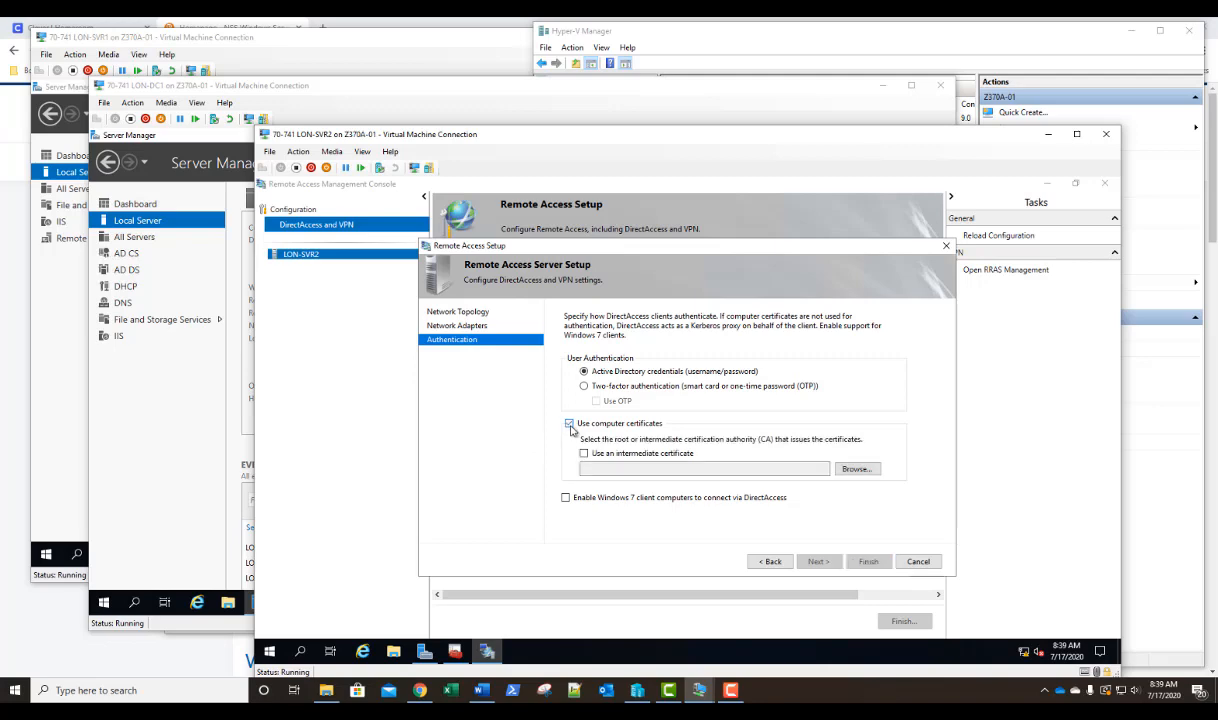
click(852, 470)
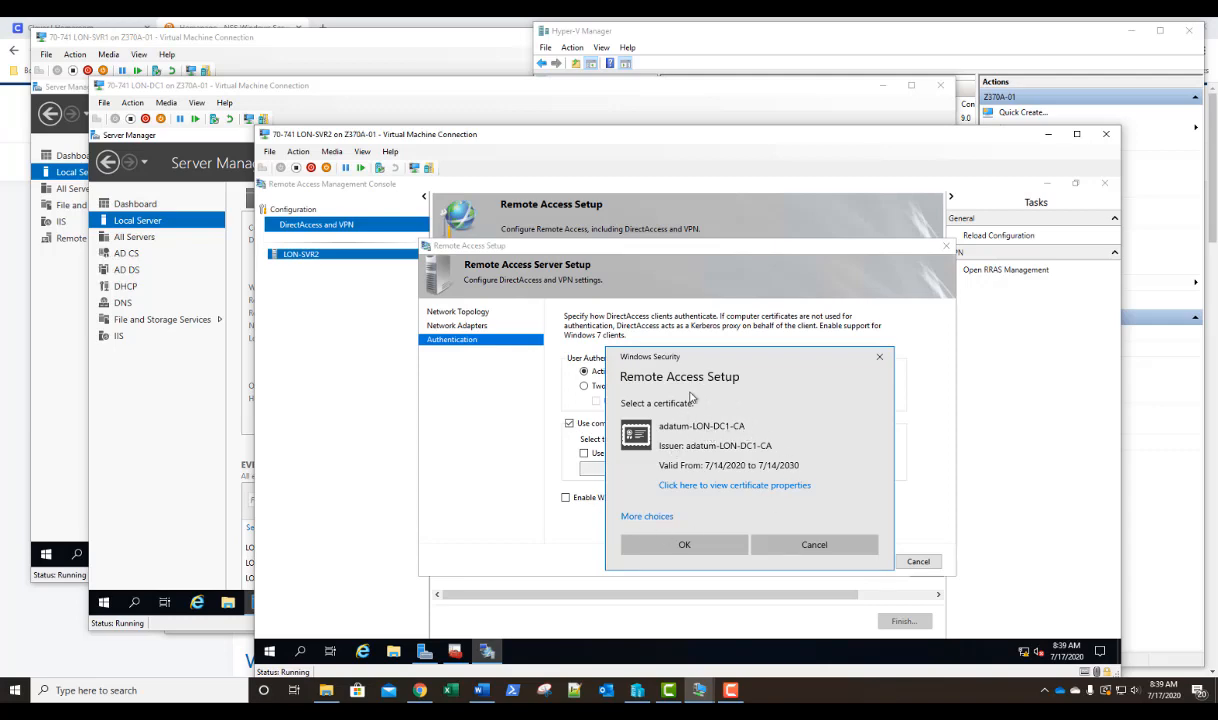
click(685, 545)
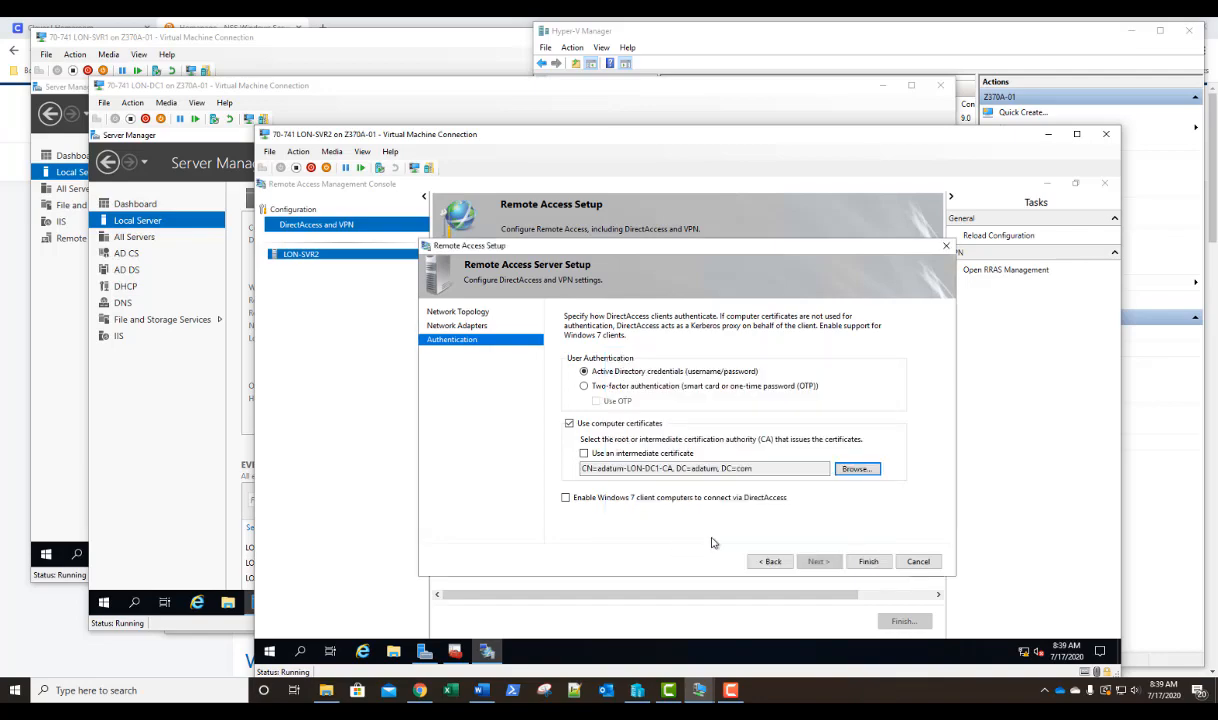
click(868, 562)
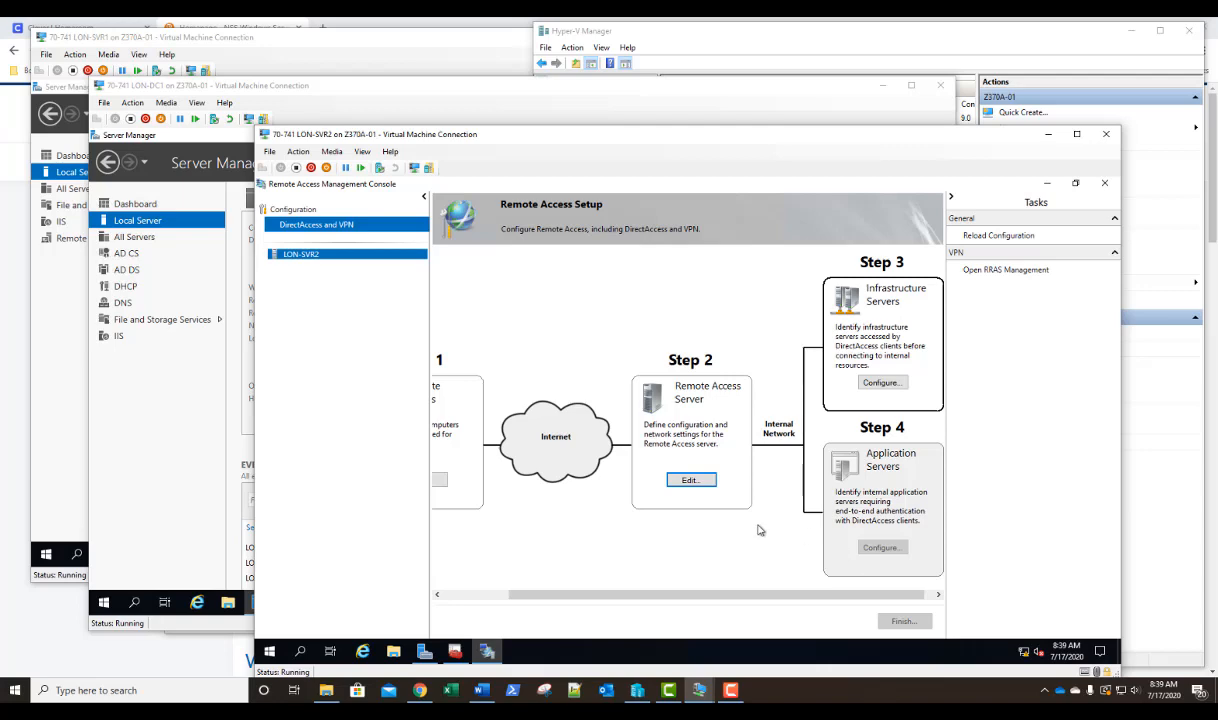
Open the Infrastructure Servers configuration of the DirectAccess setup.
click(880, 384)
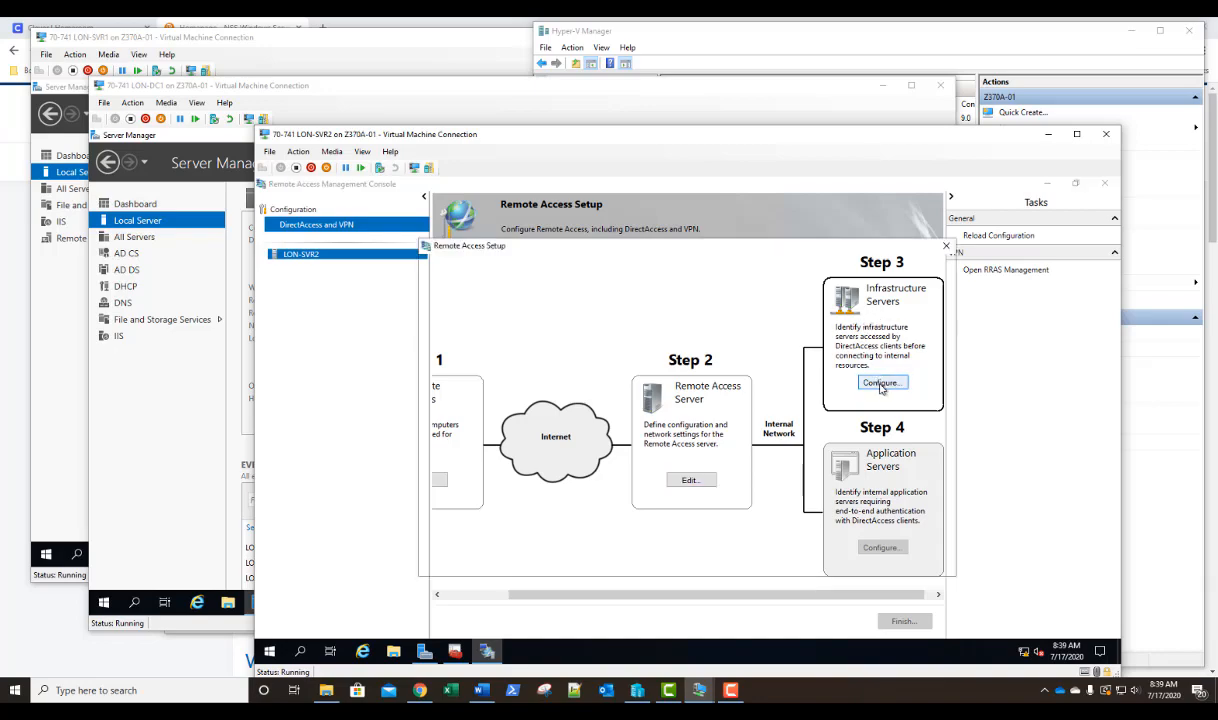
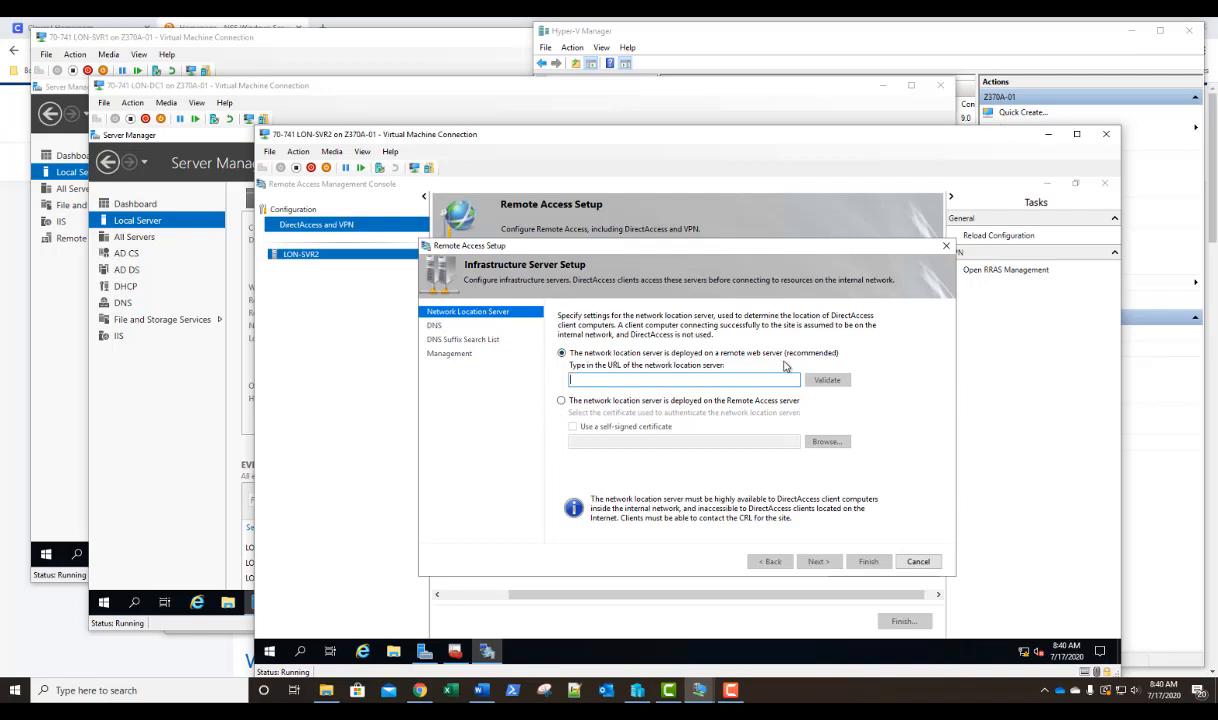
Deploy the network location server on the Remote Access server with the nls.adatum.com certificate, accepting the default DNS and suffix search settings.
click(685, 402)
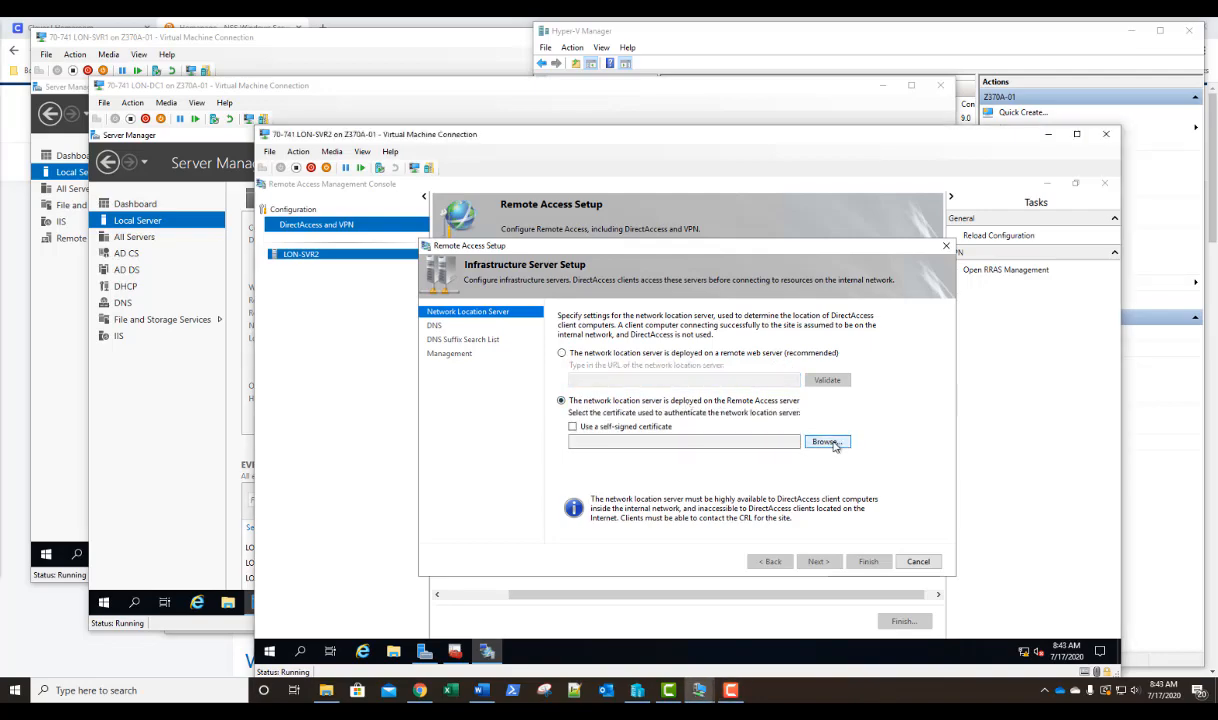
click(826, 442)
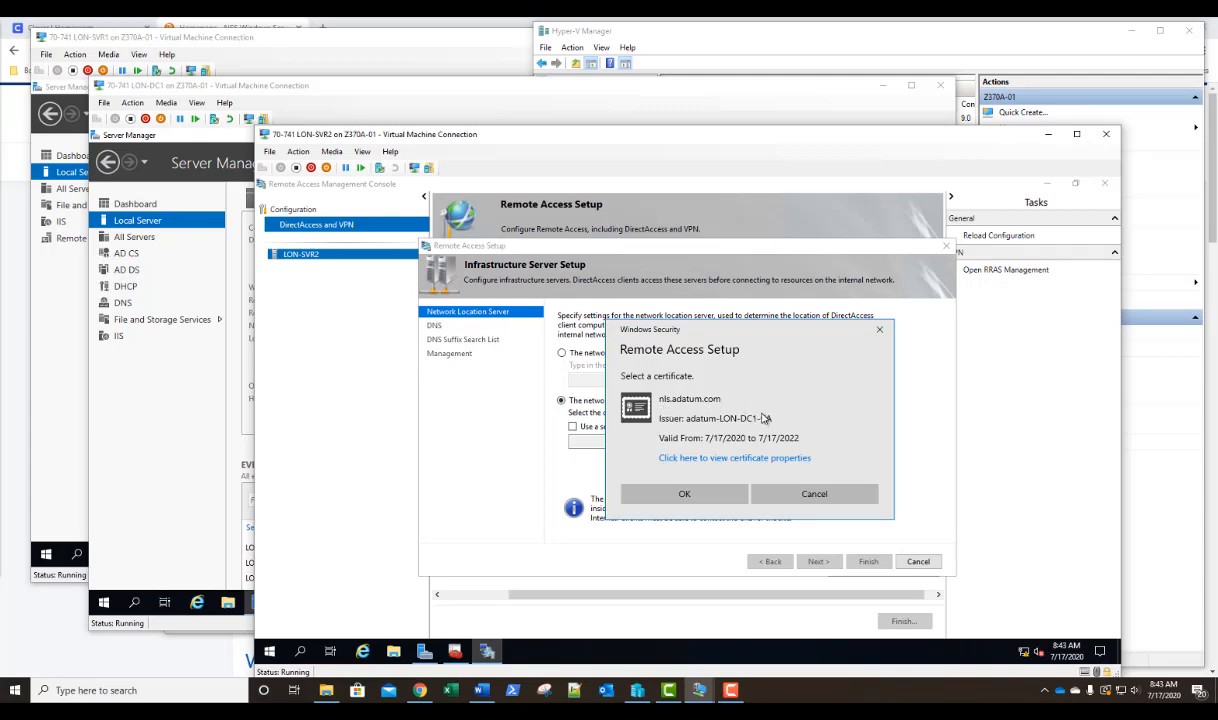
click(684, 494)
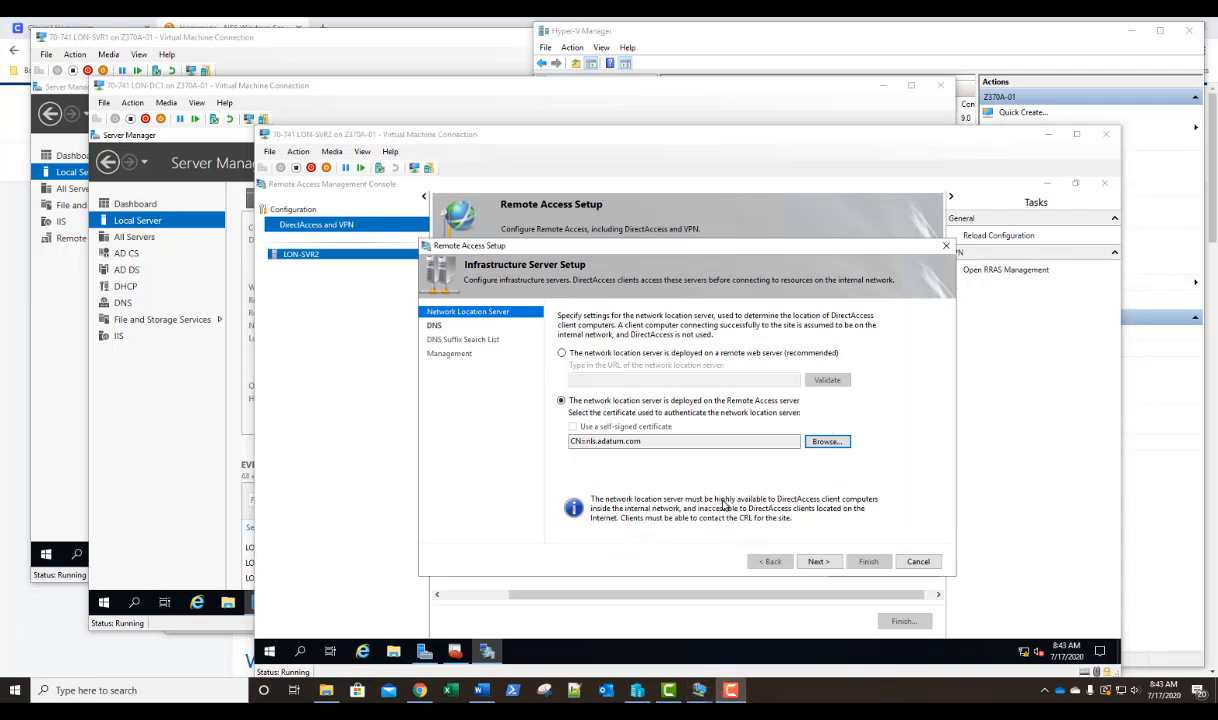
click(818, 562)
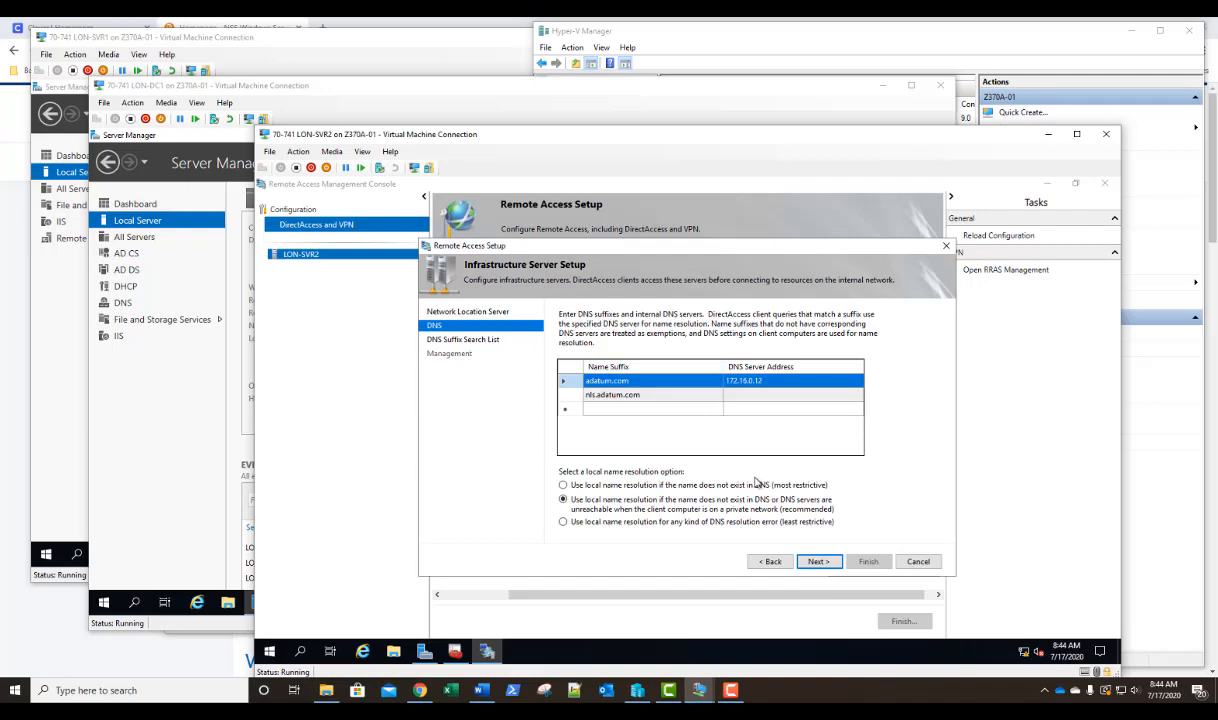
click(819, 563)
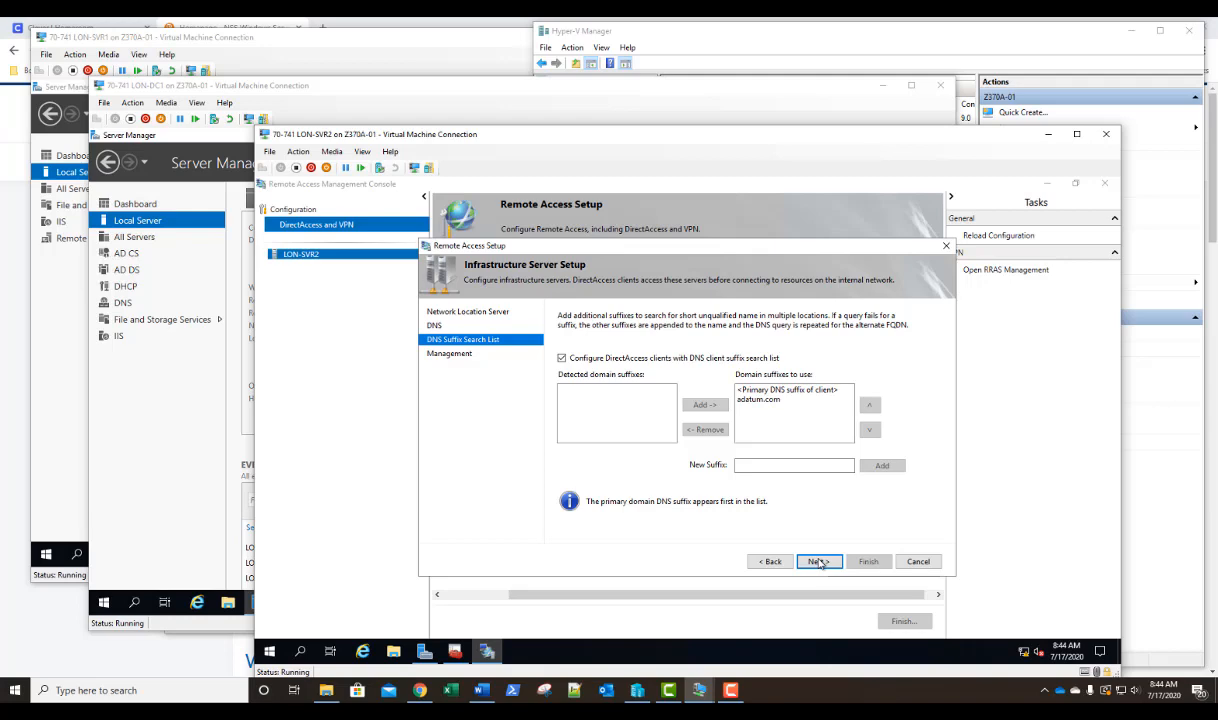
click(819, 563)
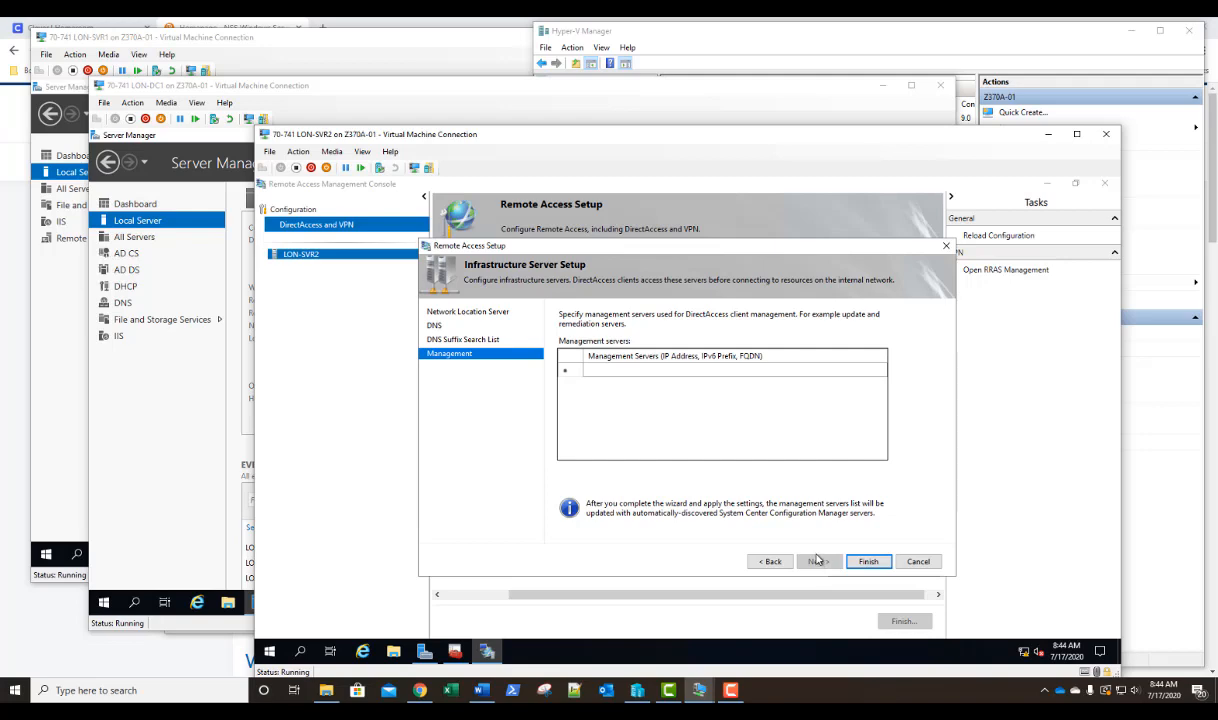
Add LON-DC1.adatum.com as a management server by computer name and finish the infrastructure server setup.
double_click(621, 371)
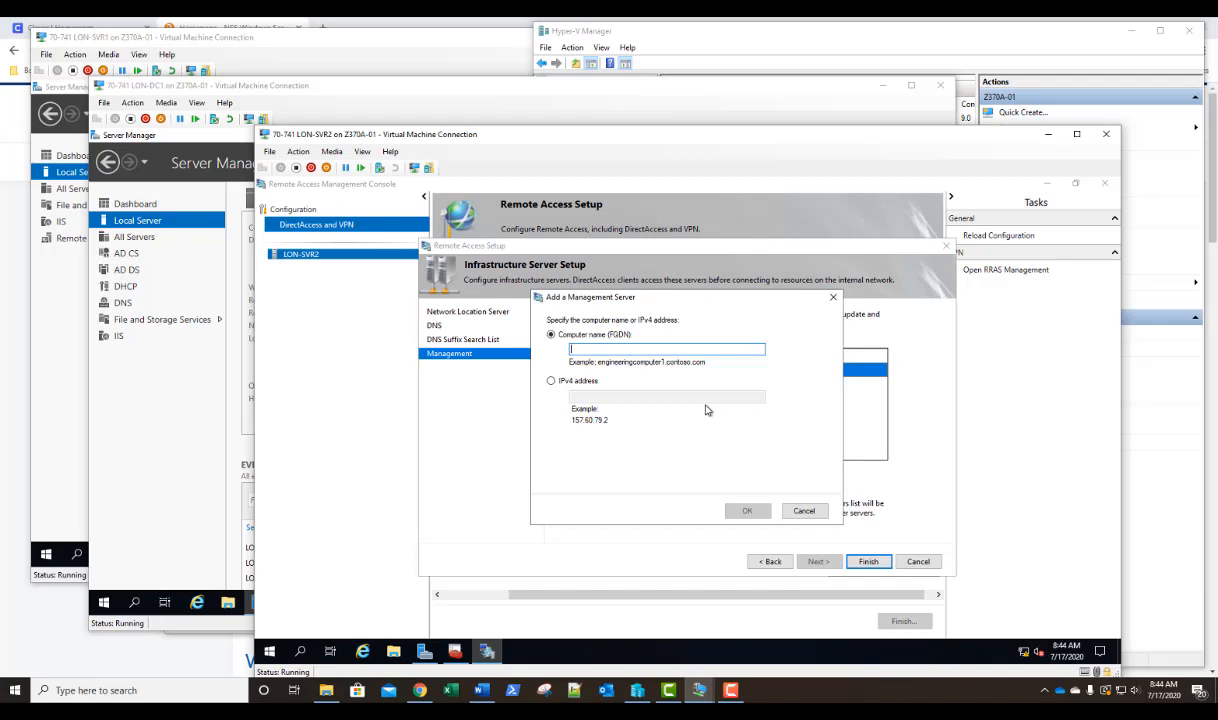
text(LON)
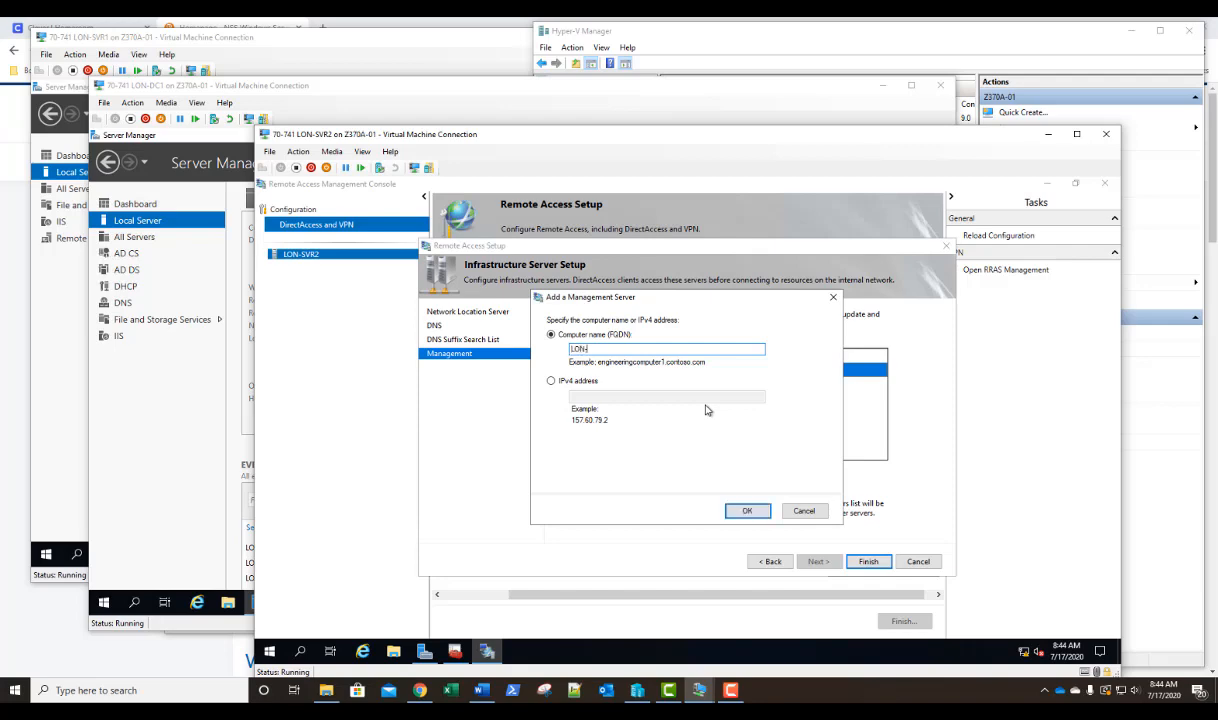
text(-DC1.adatum.com)
click(745, 513)
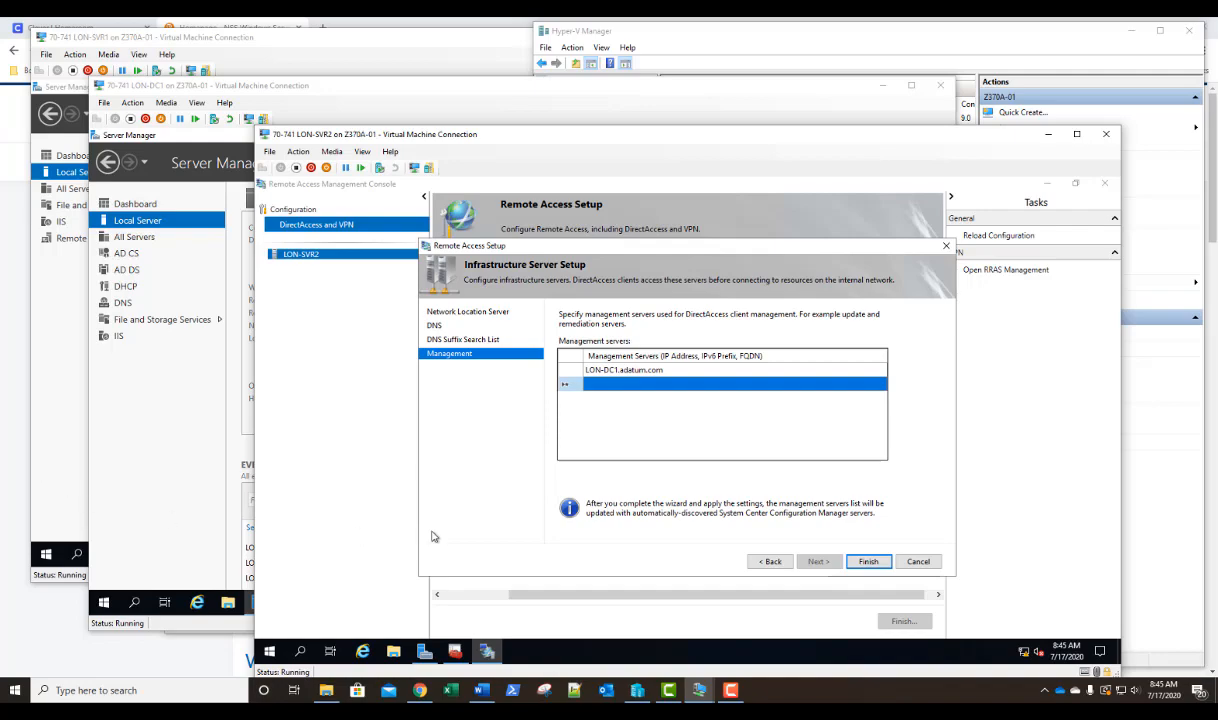
click(868, 562)
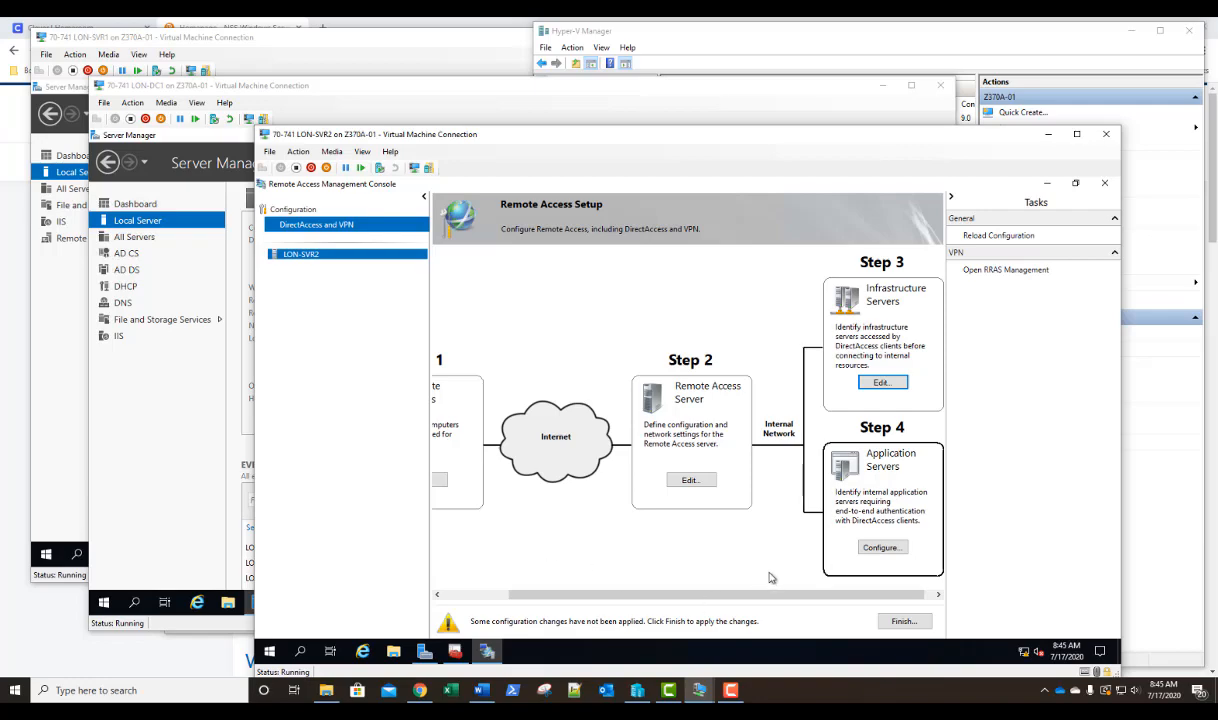
Complete the application server setup without extending authentication to application servers, and bring up the Remote Access configuration review.
click(885, 549)
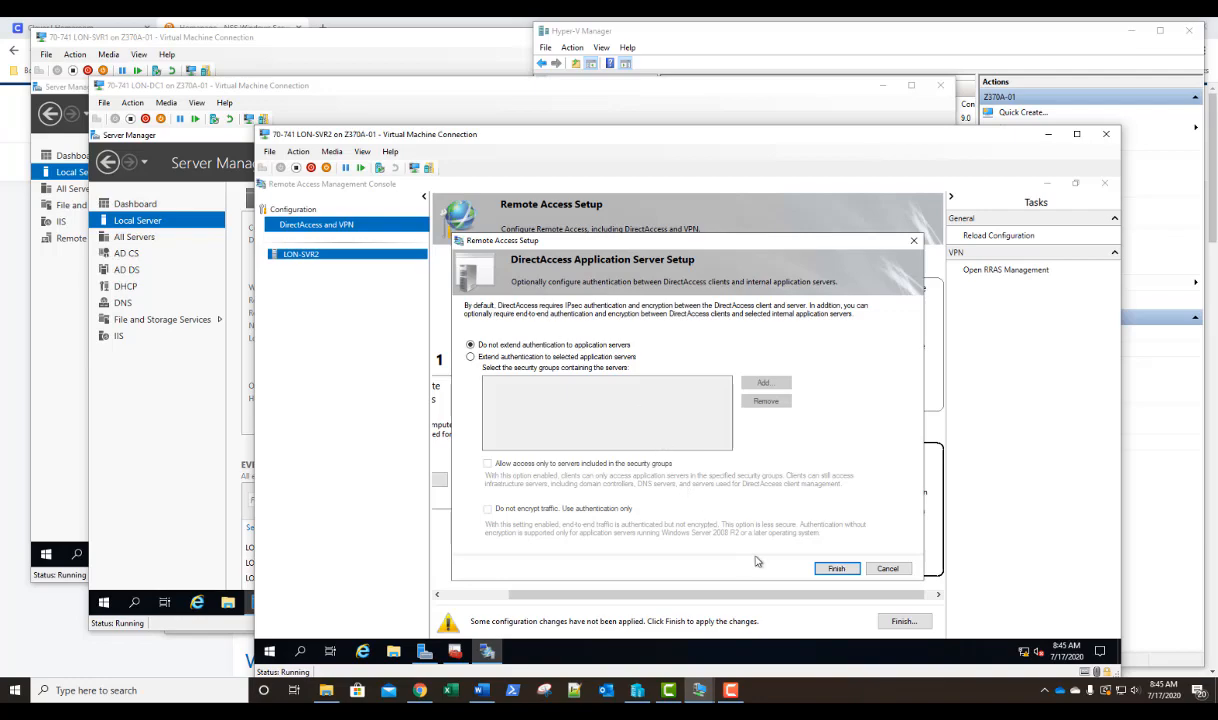
click(834, 569)
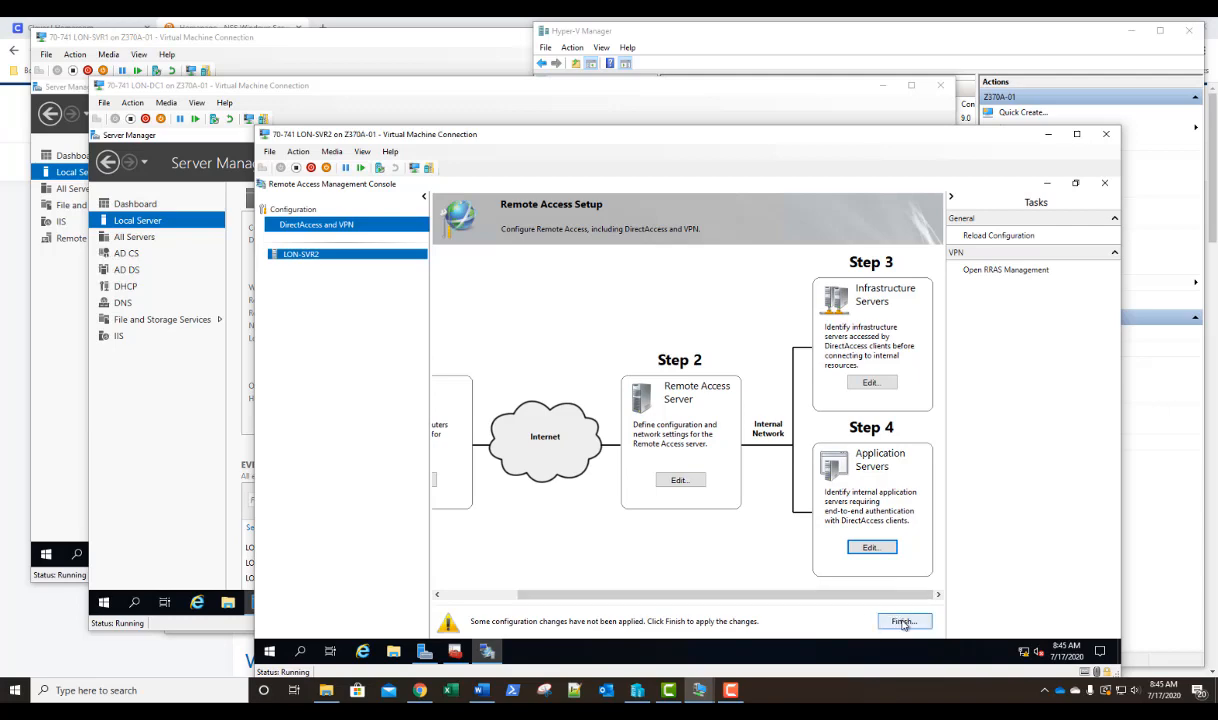
click(904, 622)
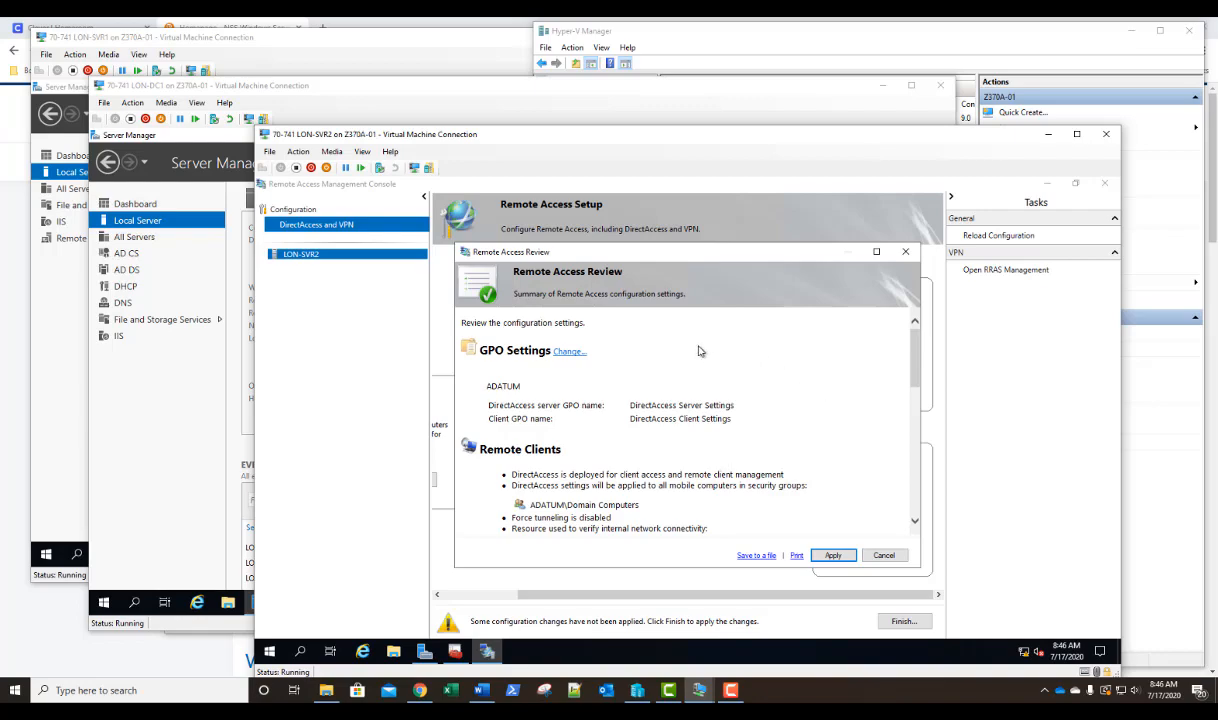
Rename the DirectAccess GPOs as New DirectAccess Client Settings and New DirectAccess Server Settings.
click(566, 353)
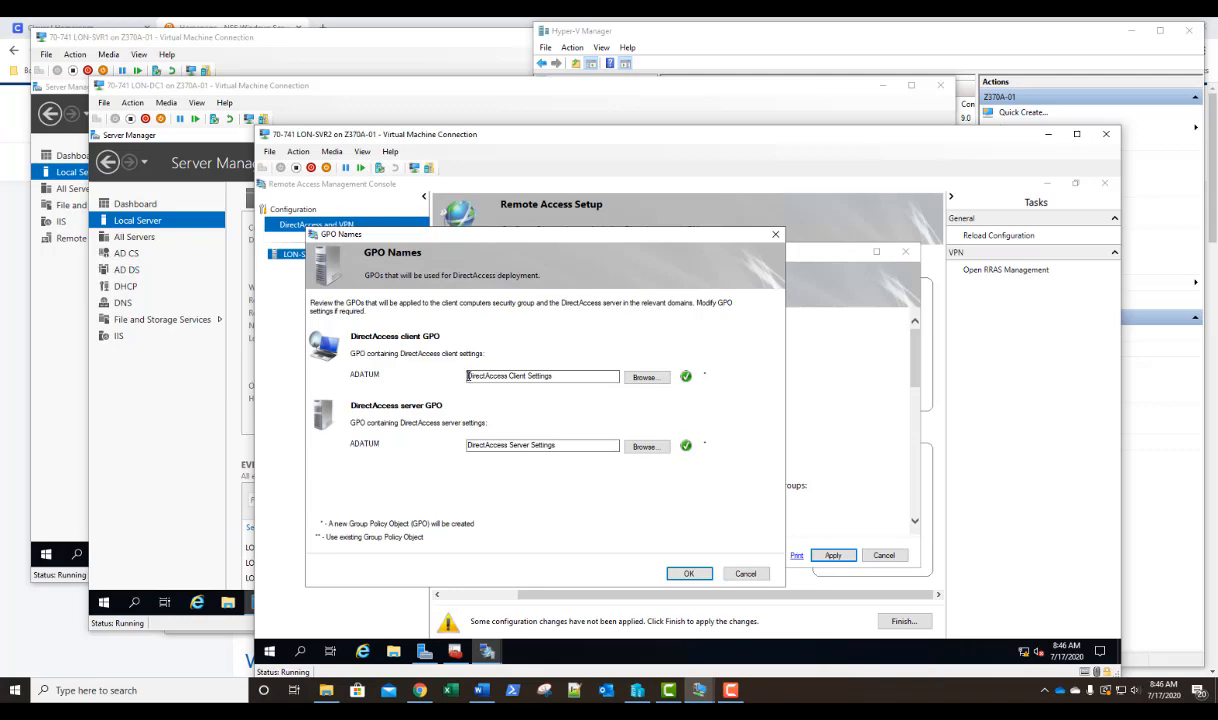
text(New)
click(468, 446)
text(N)
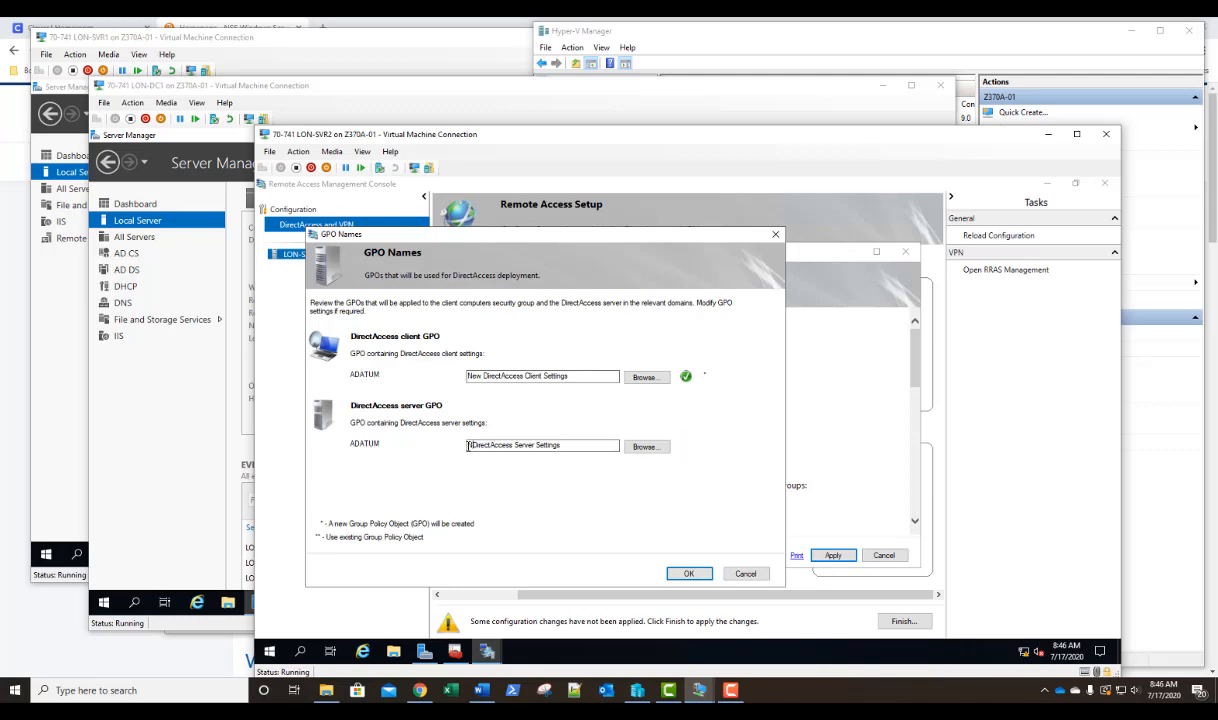
text(ew)
click(689, 575)
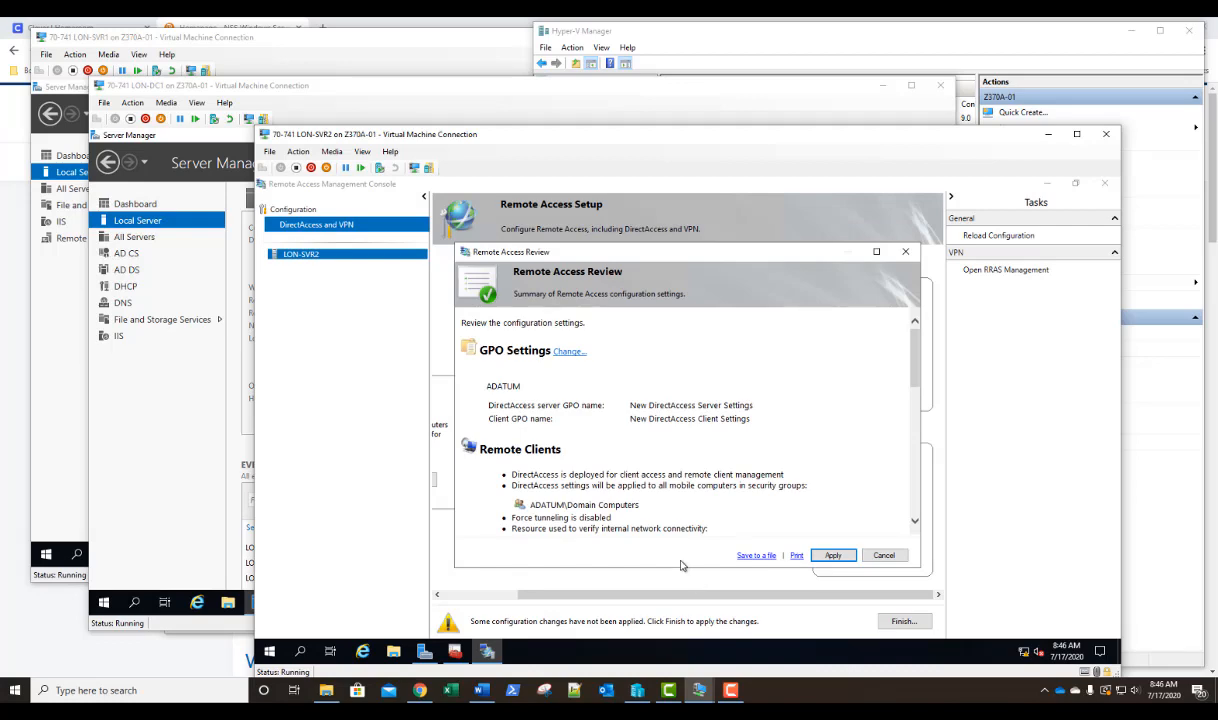
Apply the Remote Access configuration, checking the detailed progress before closing the results.
click(834, 556)
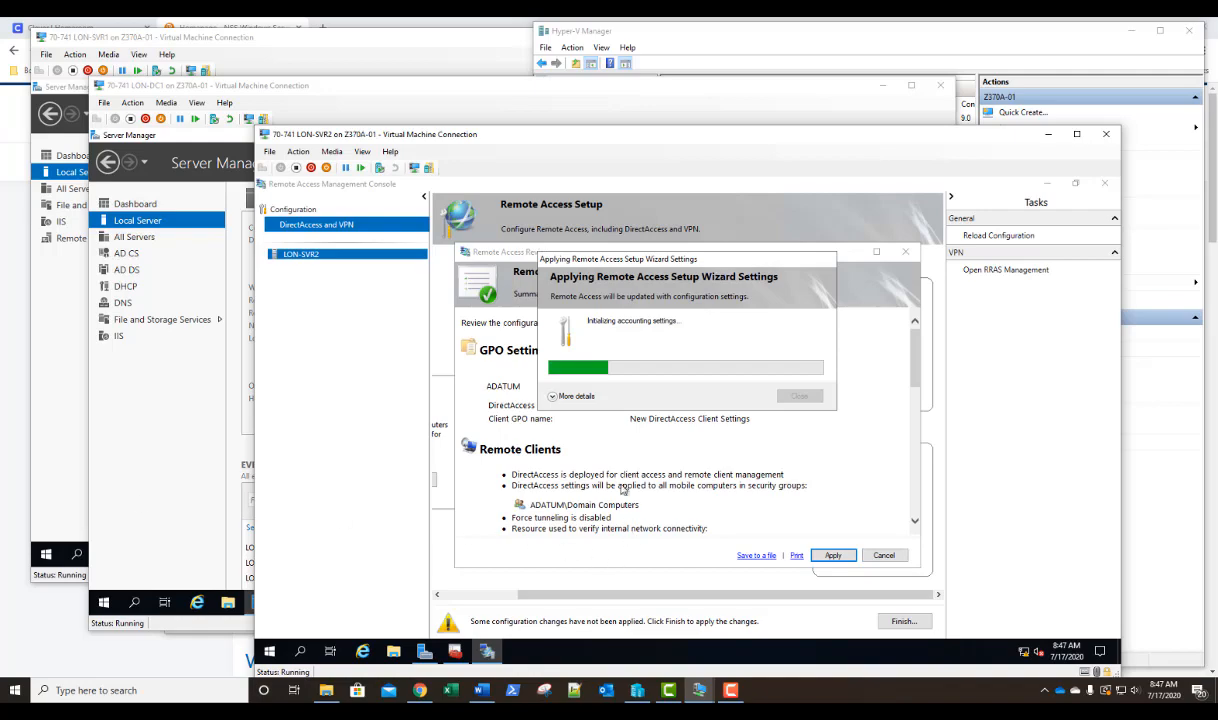
click(557, 398)
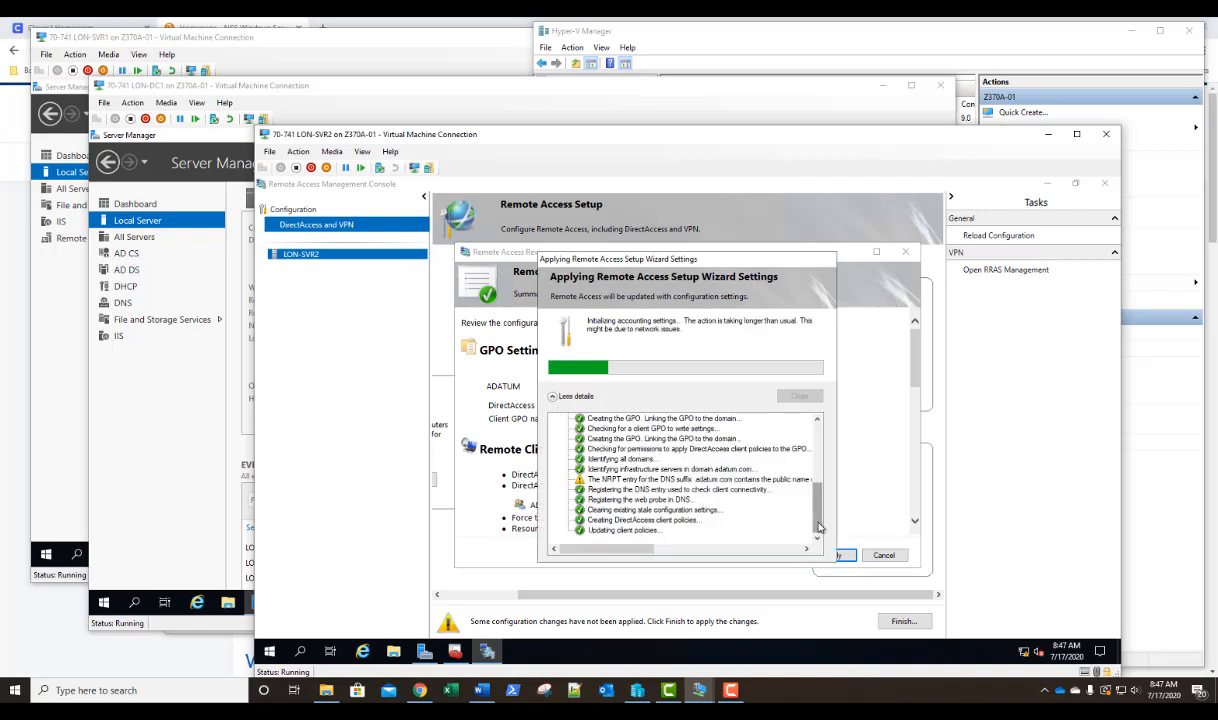
mouse_move(816, 506)
mouse_down()
mouse_move(820, 449)
mouse_move(816, 522)
mouse_up()
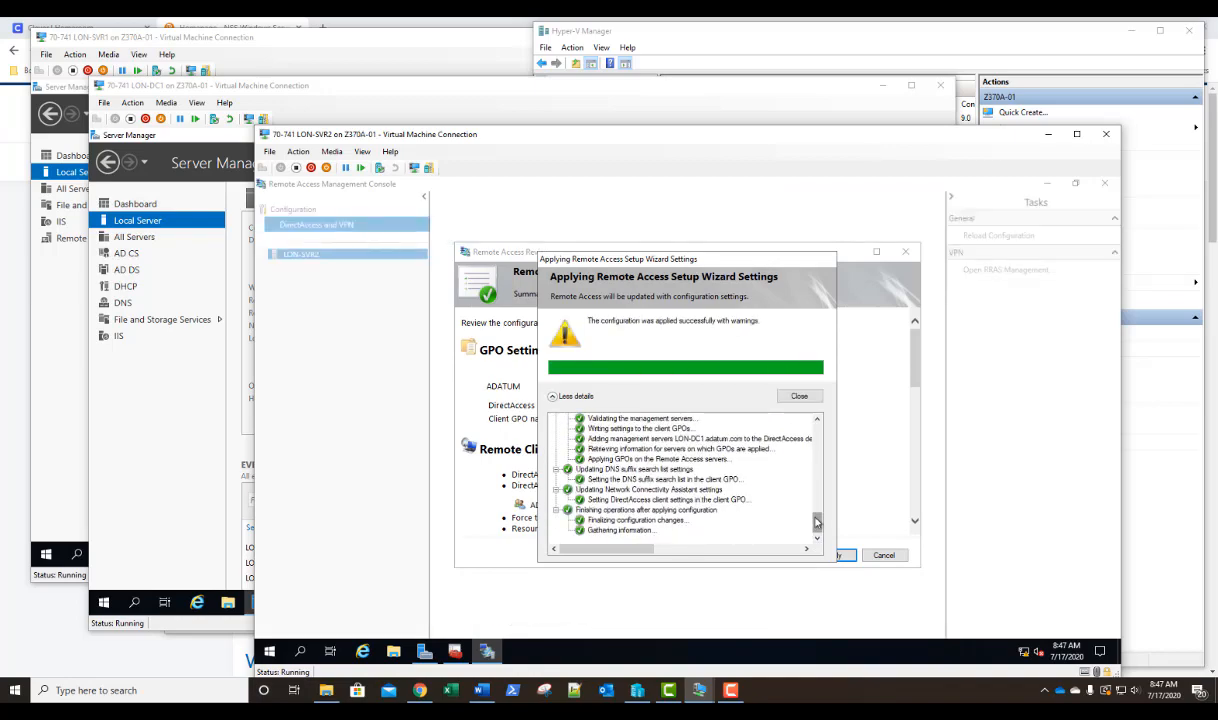
click(801, 397)
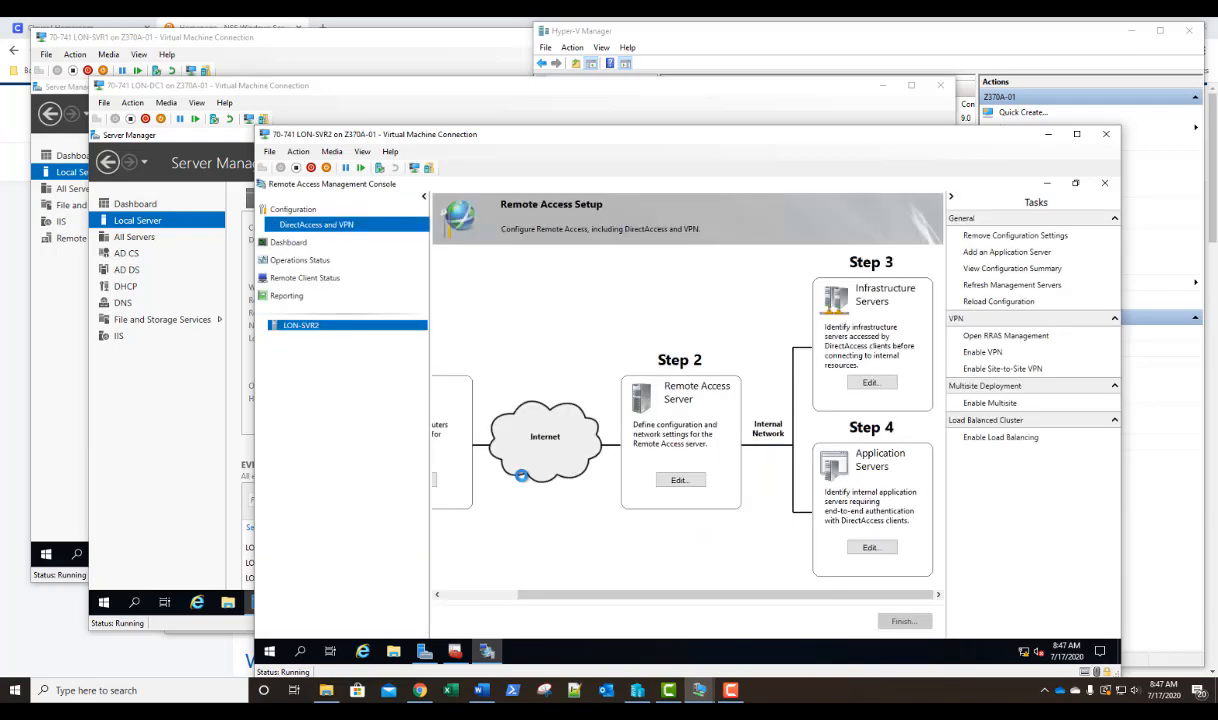
Review the Remote Access dashboard, operations status, remote client status and reporting pages for LON-SVR2.
click(285, 243)
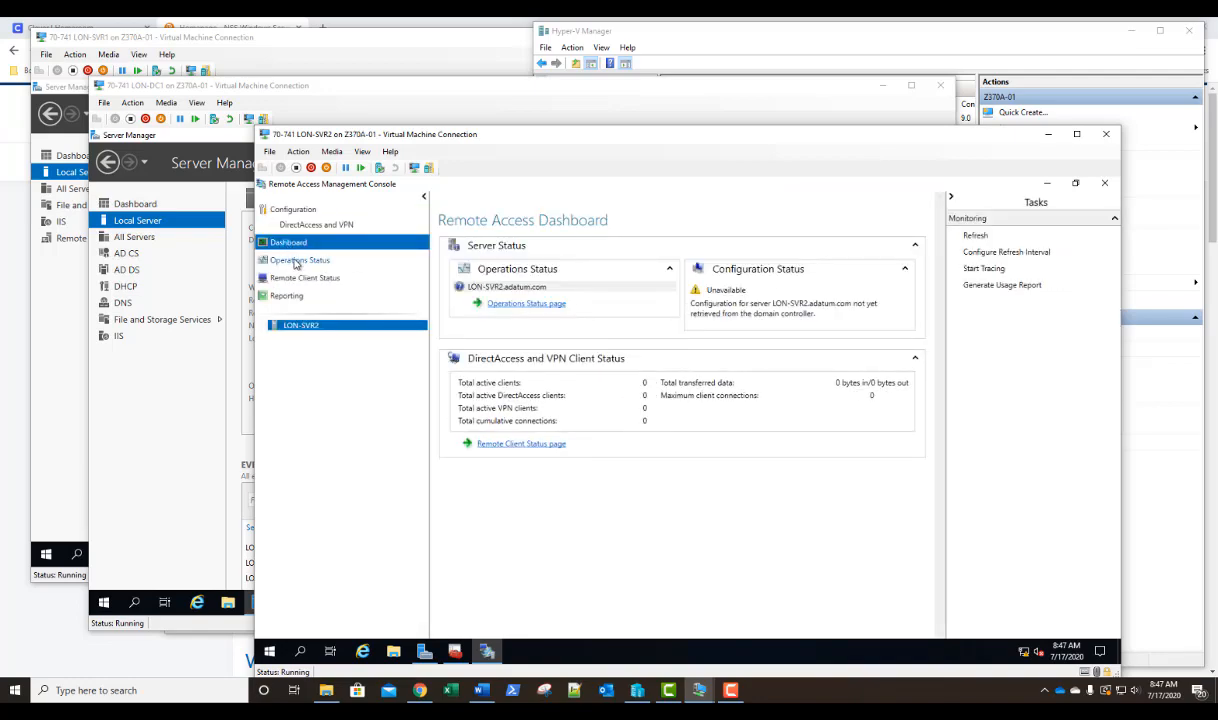
click(293, 260)
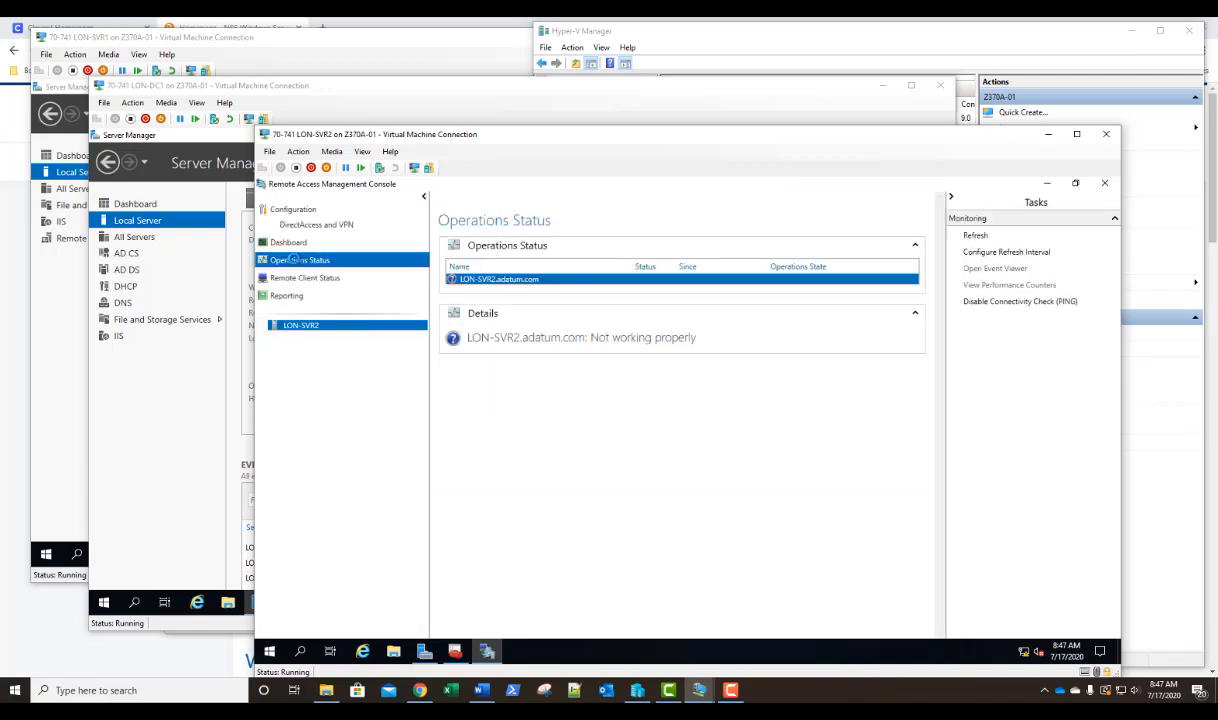
click(294, 278)
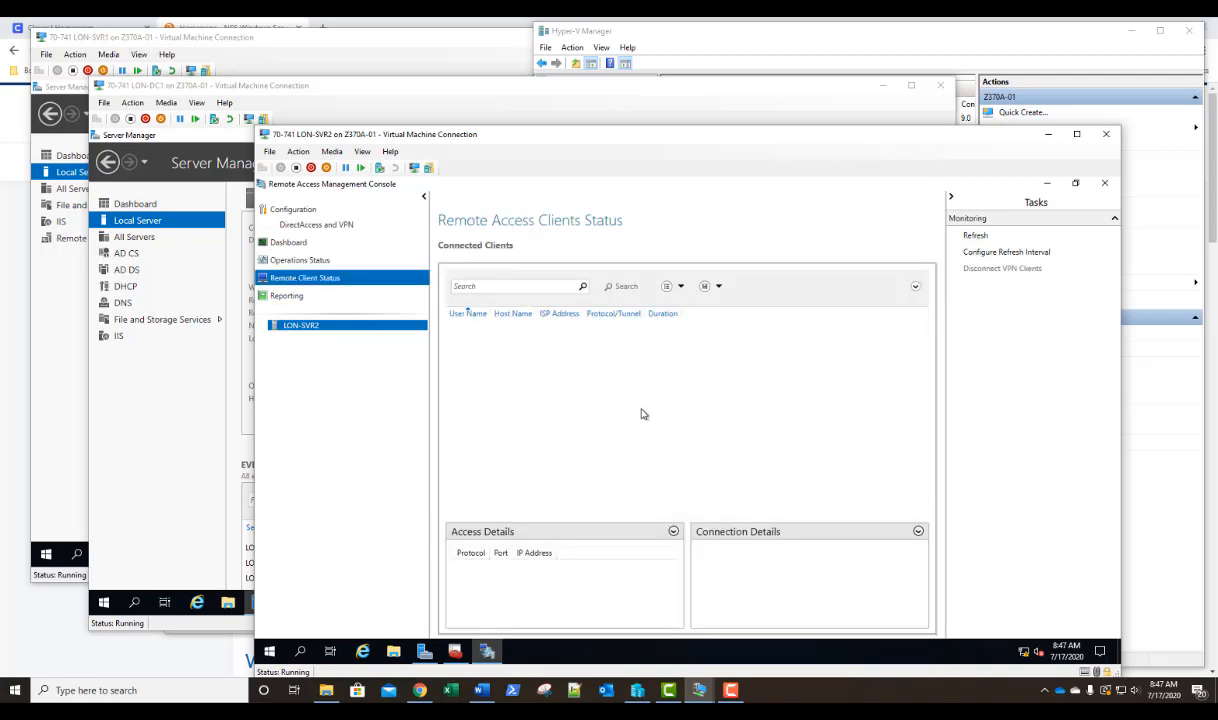
click(283, 298)
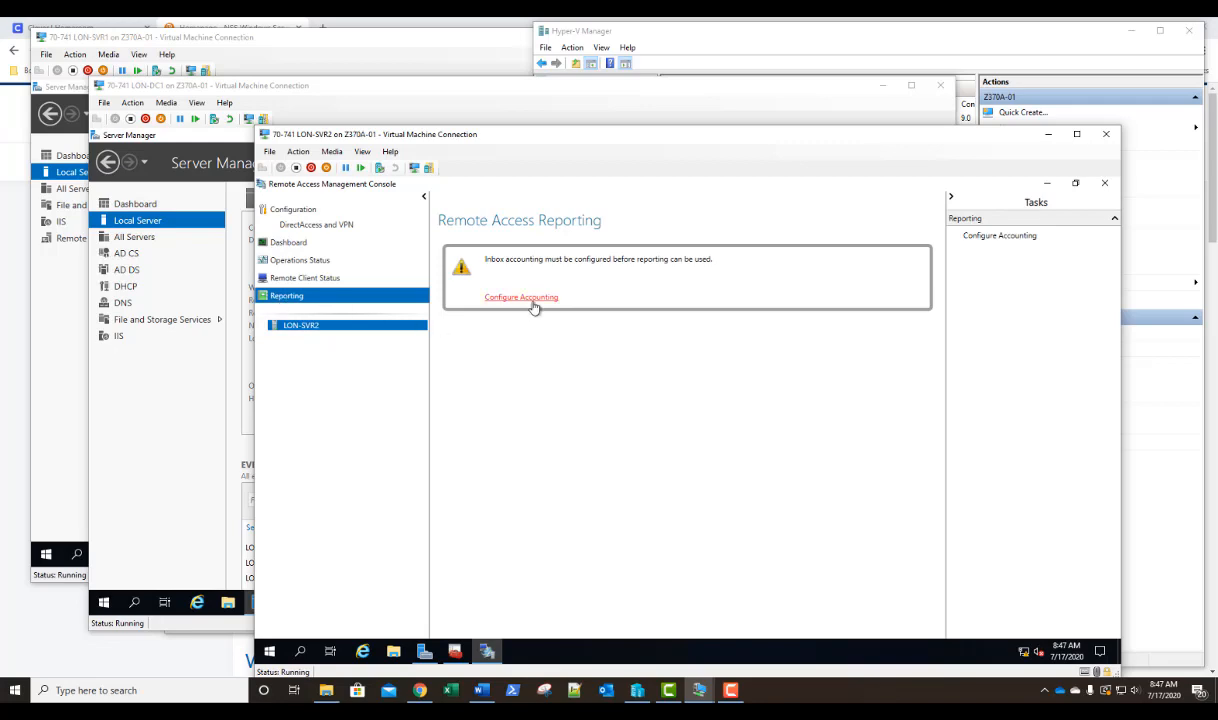
click(299, 243)
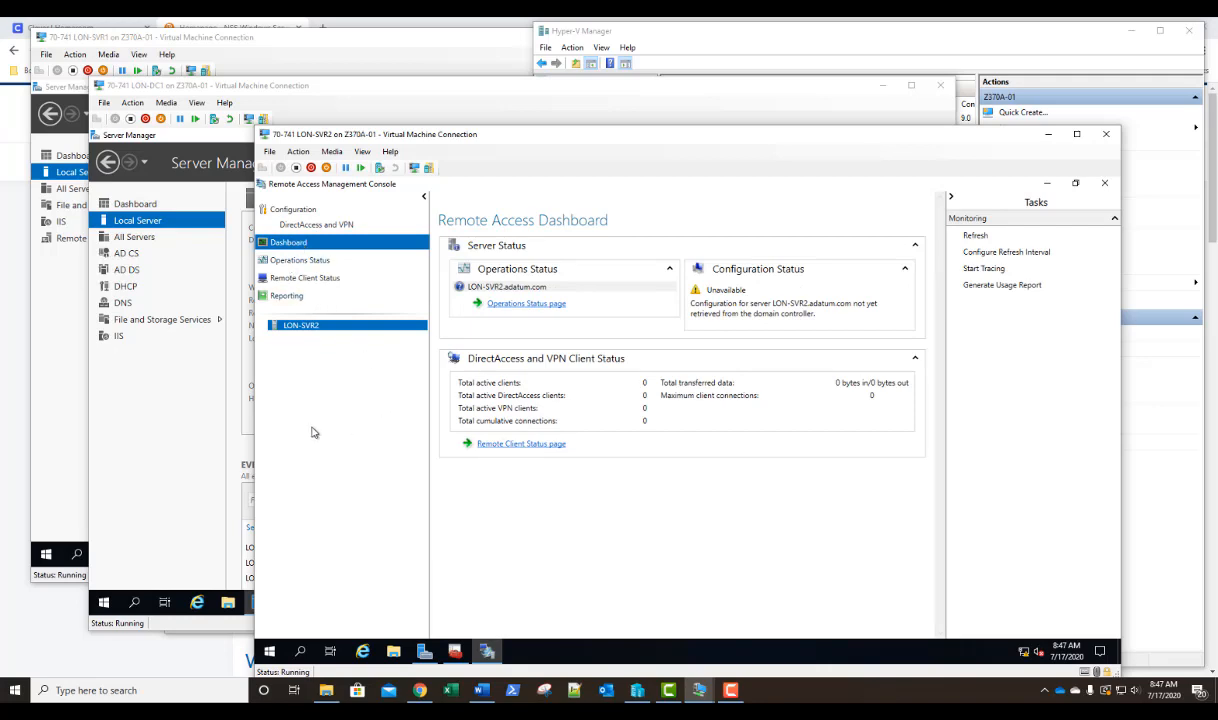
Switch to the LON-SVR1 virtual machine, dismiss the VPN connection error, and open its network adapter list.
click(380, 50)
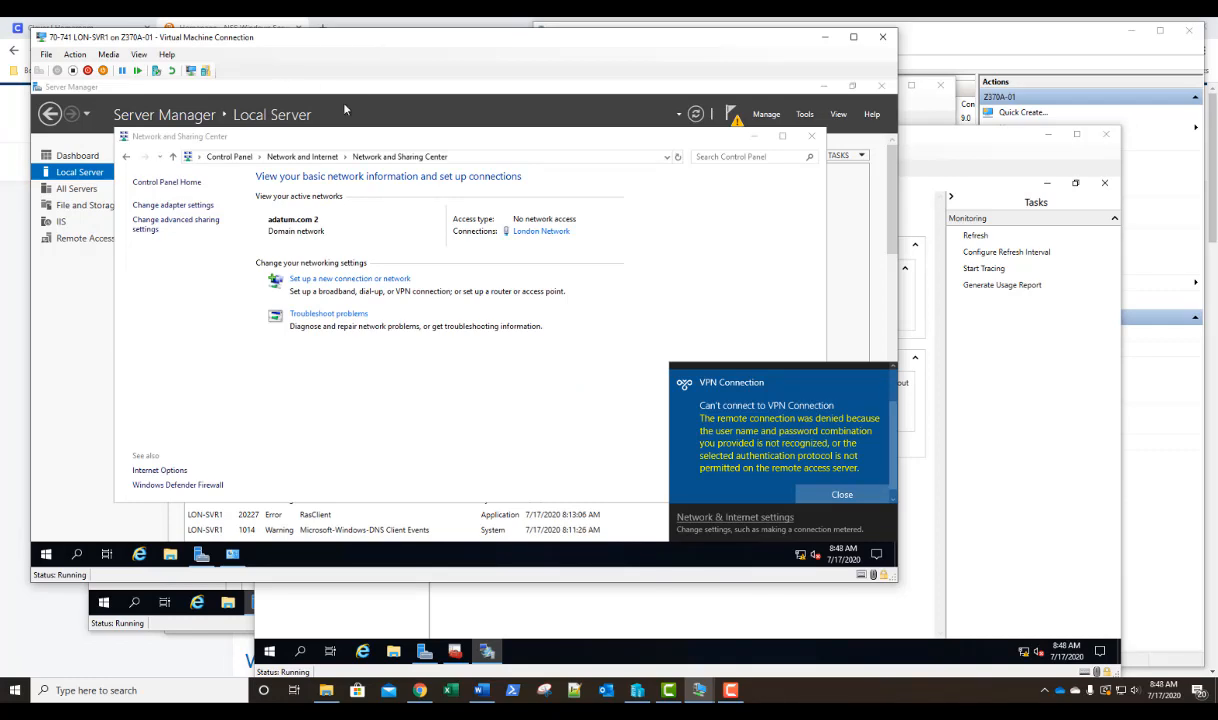
click(842, 495)
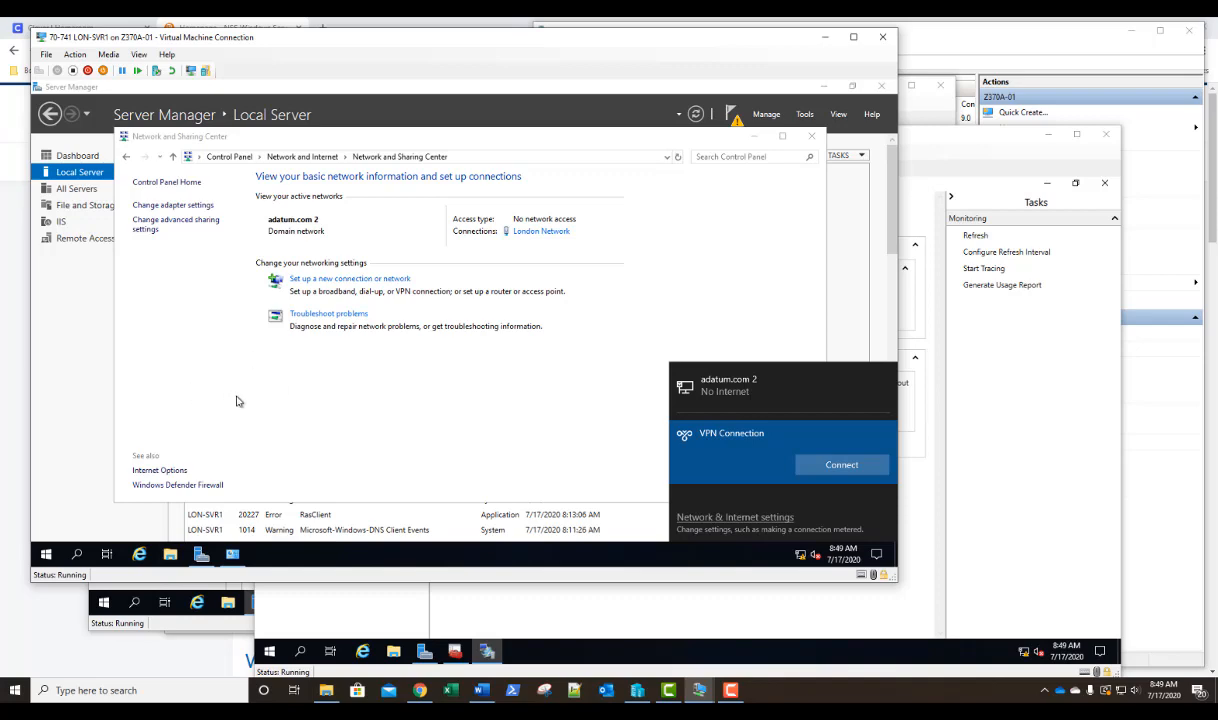
right_click(800, 558)
click(804, 540)
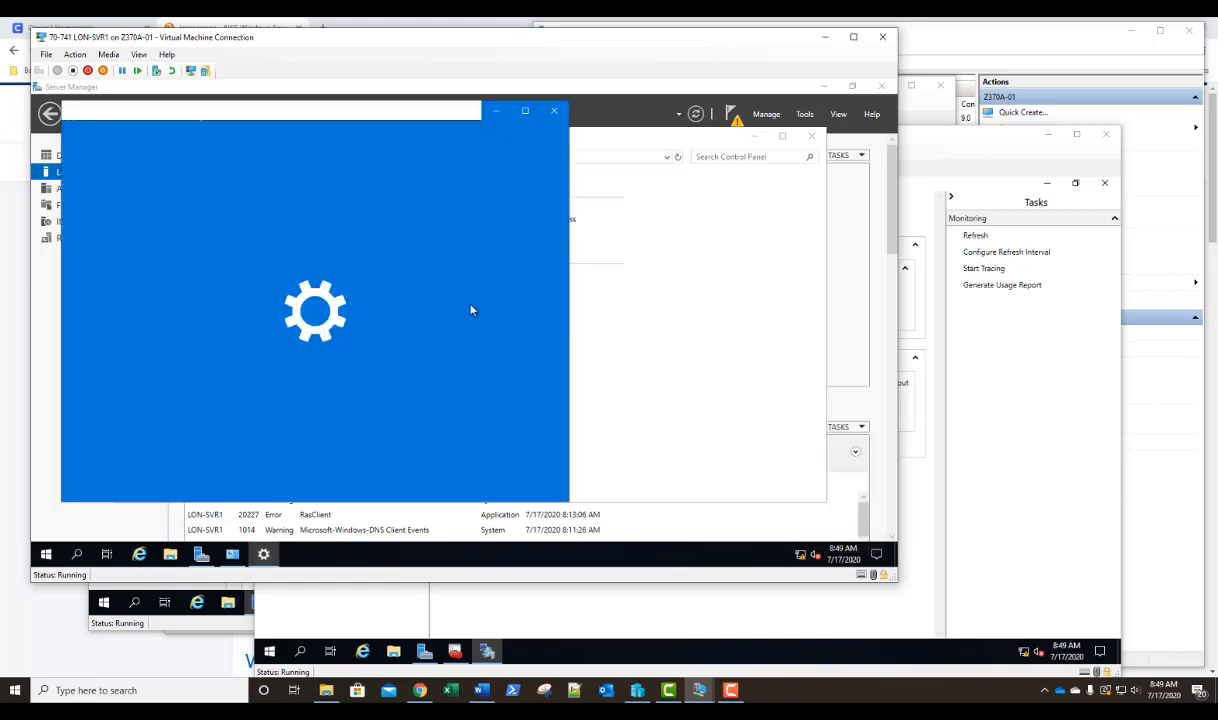
scroll(449, 350, down, 3)
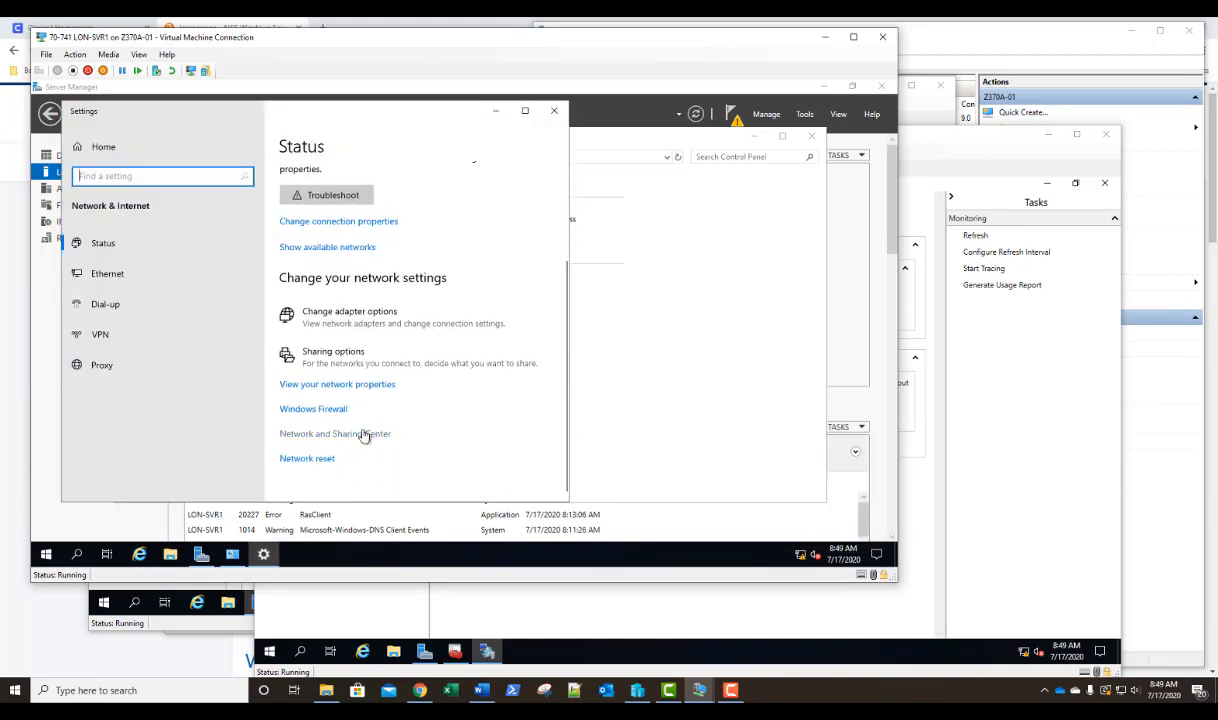
click(364, 435)
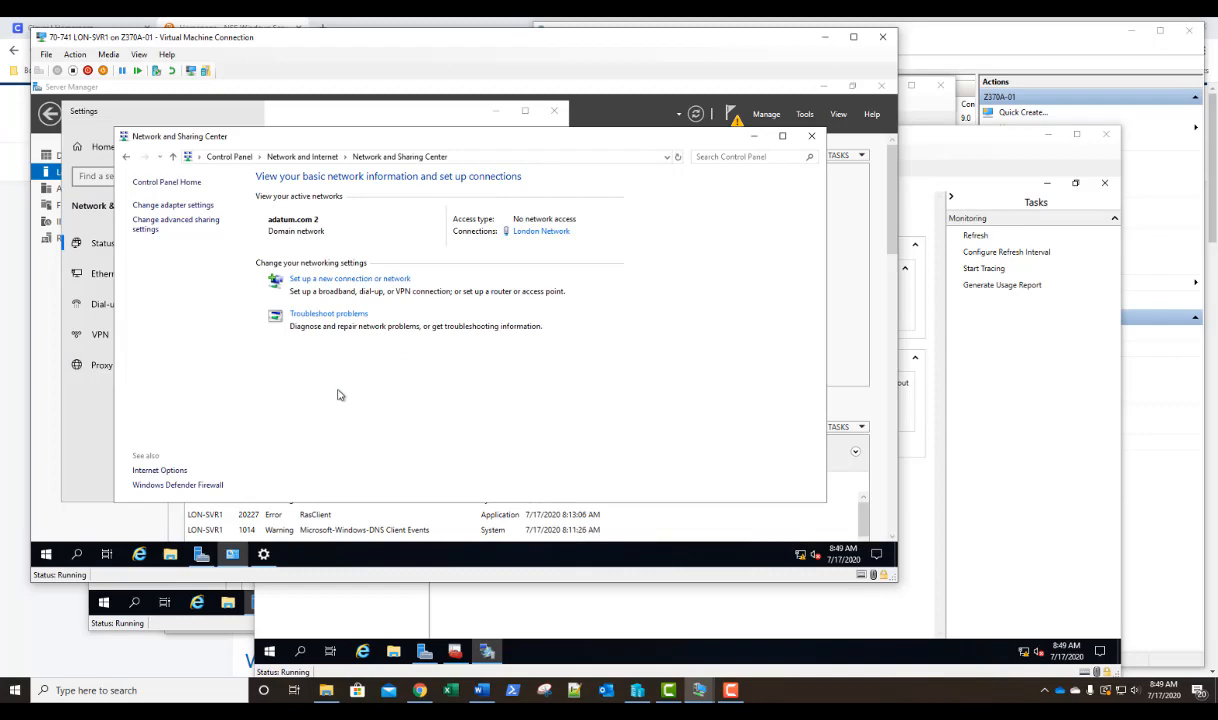
click(168, 208)
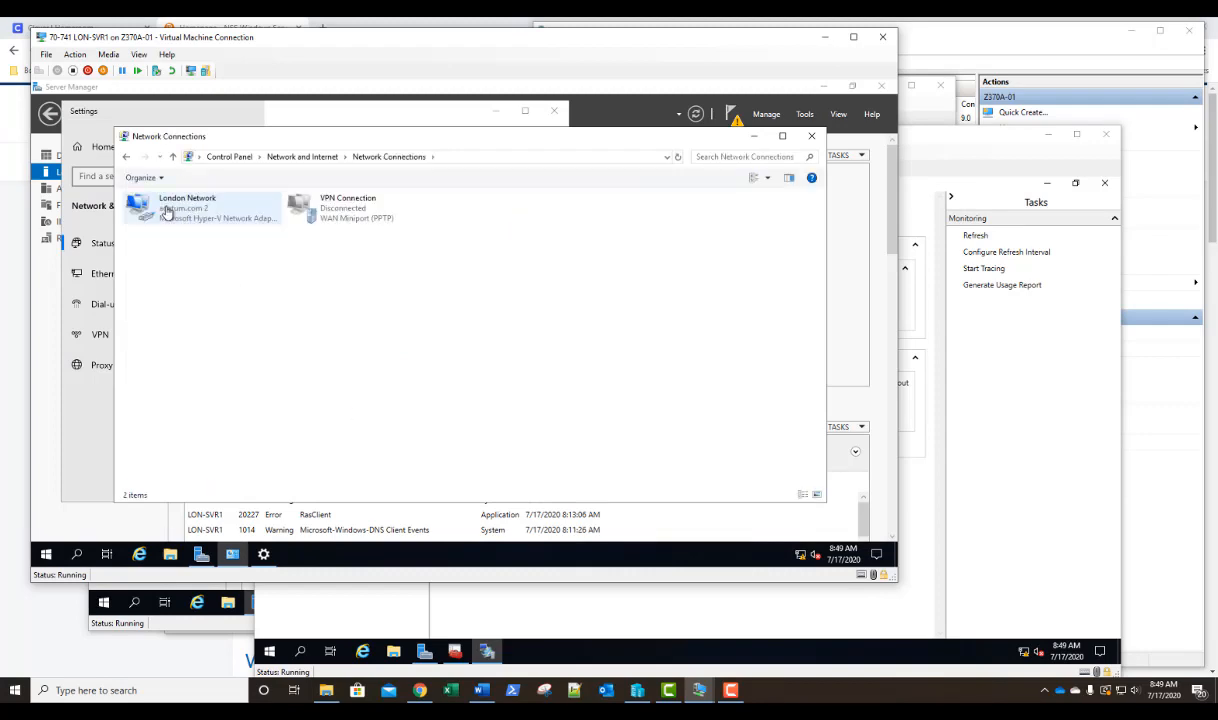
Turn off using the default gateway on the remote network in the VPN Connection's IPv4 advanced settings, then close the adapter list.
right_click(334, 221)
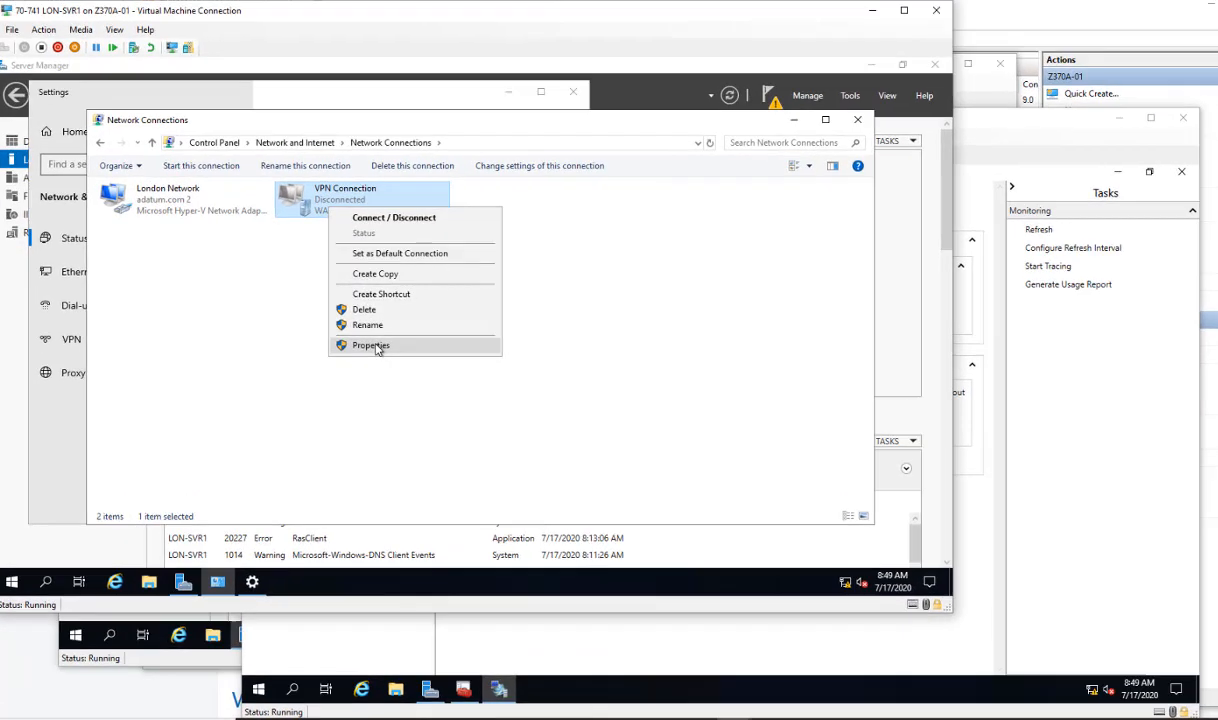
click(372, 340)
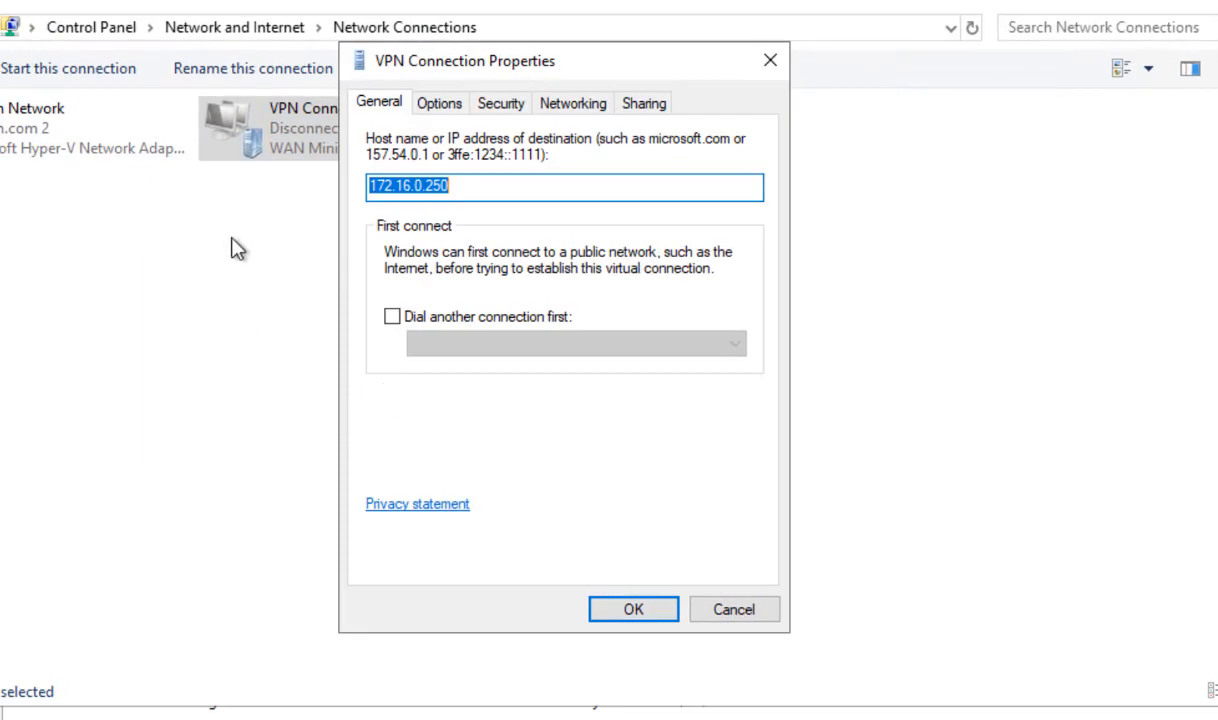
click(565, 103)
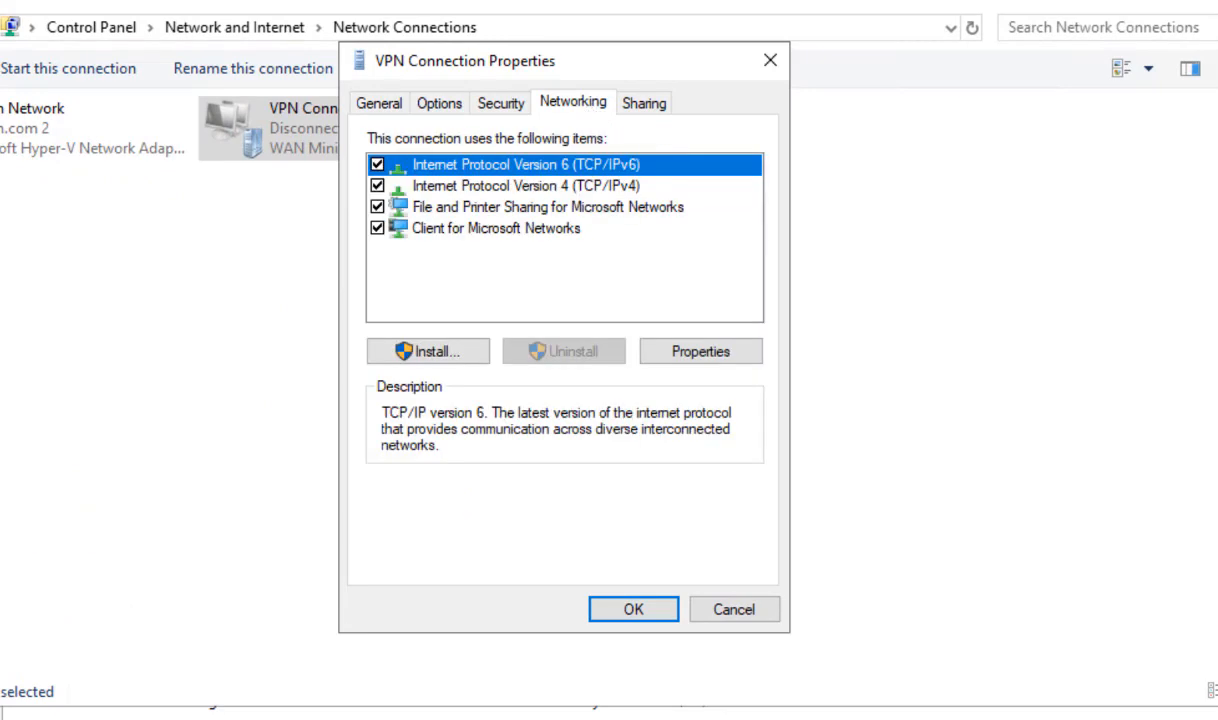
double_click(607, 195)
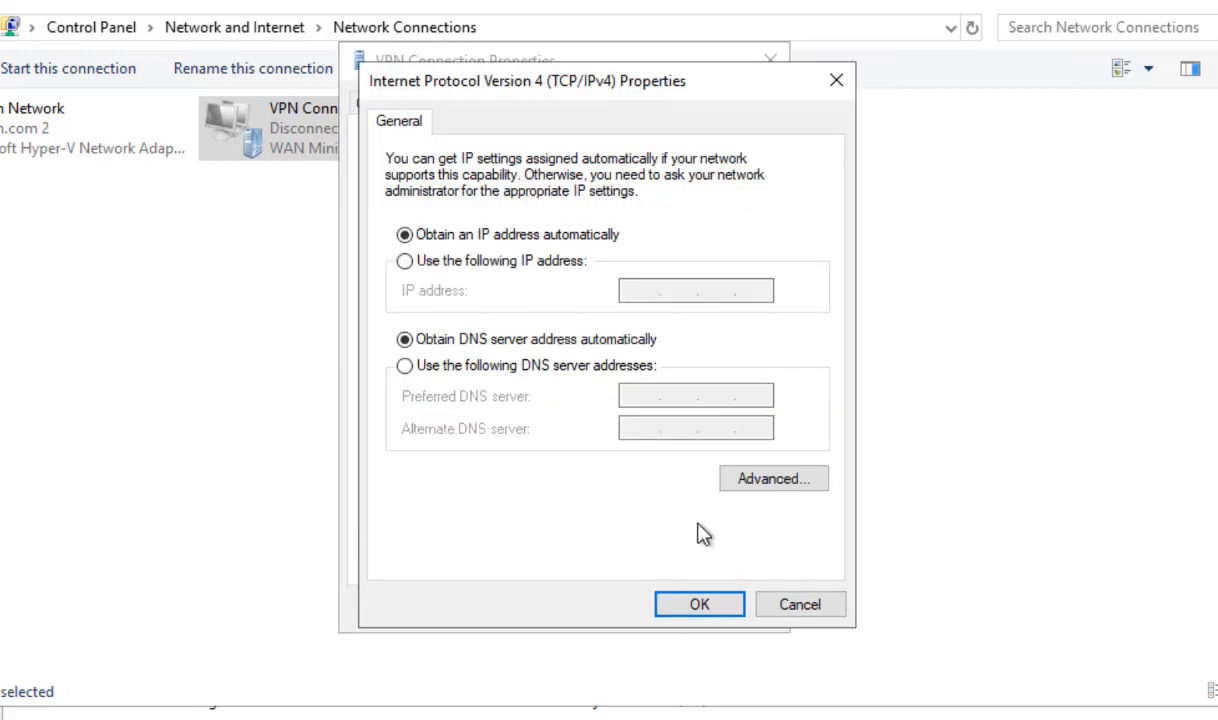
click(790, 482)
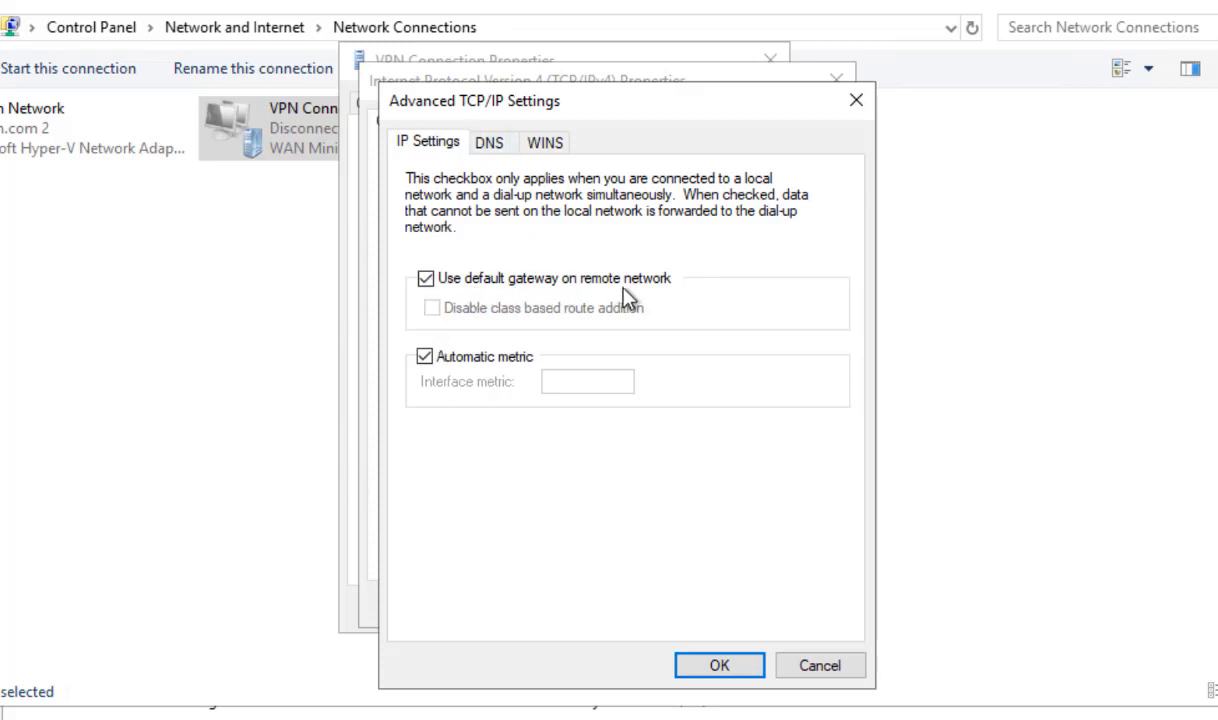
click(426, 279)
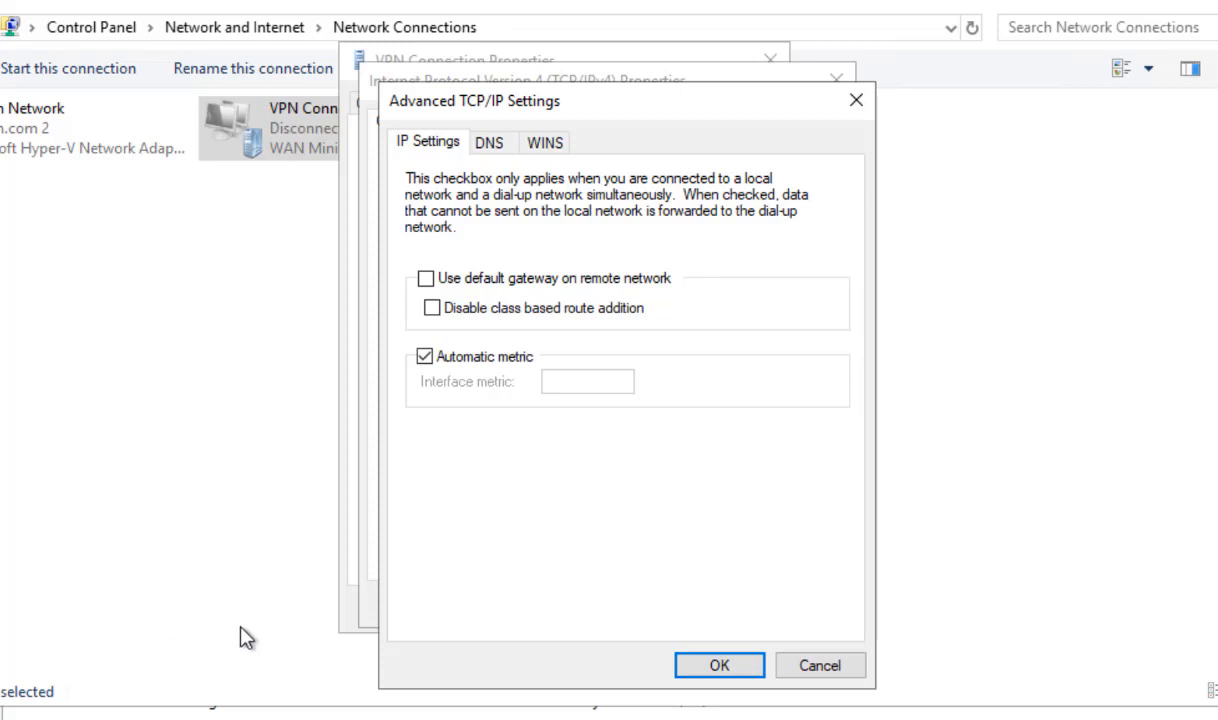
click(721, 668)
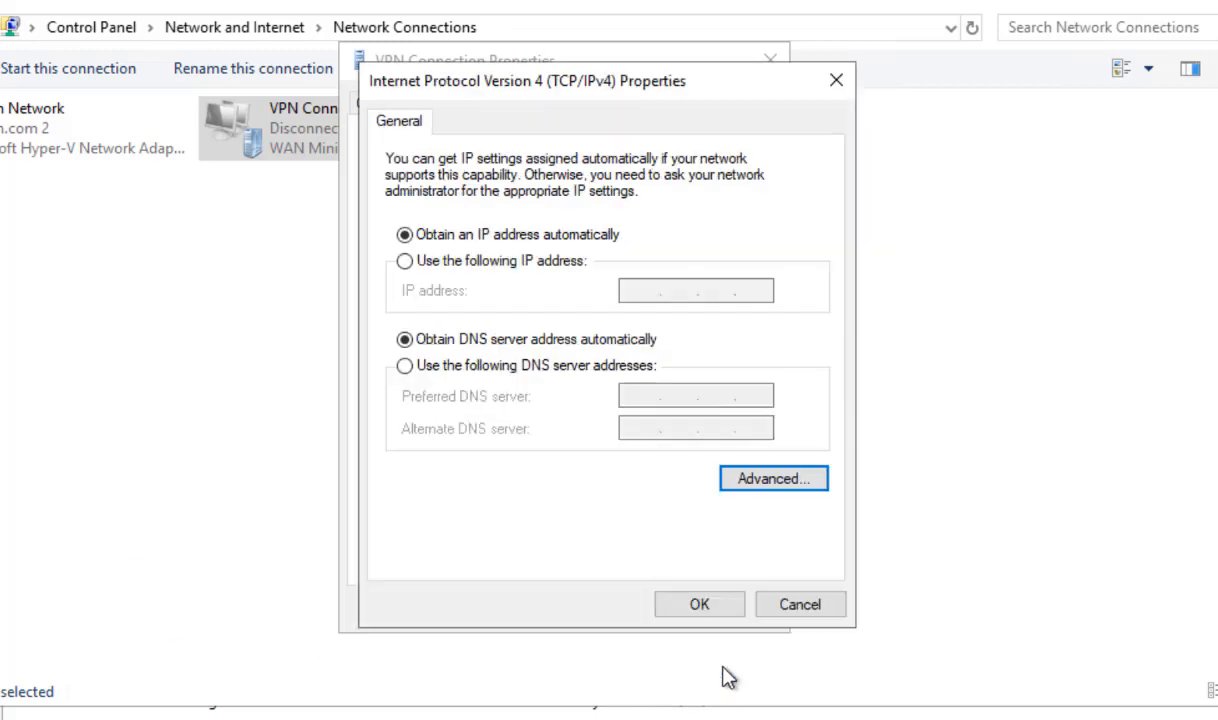
click(697, 610)
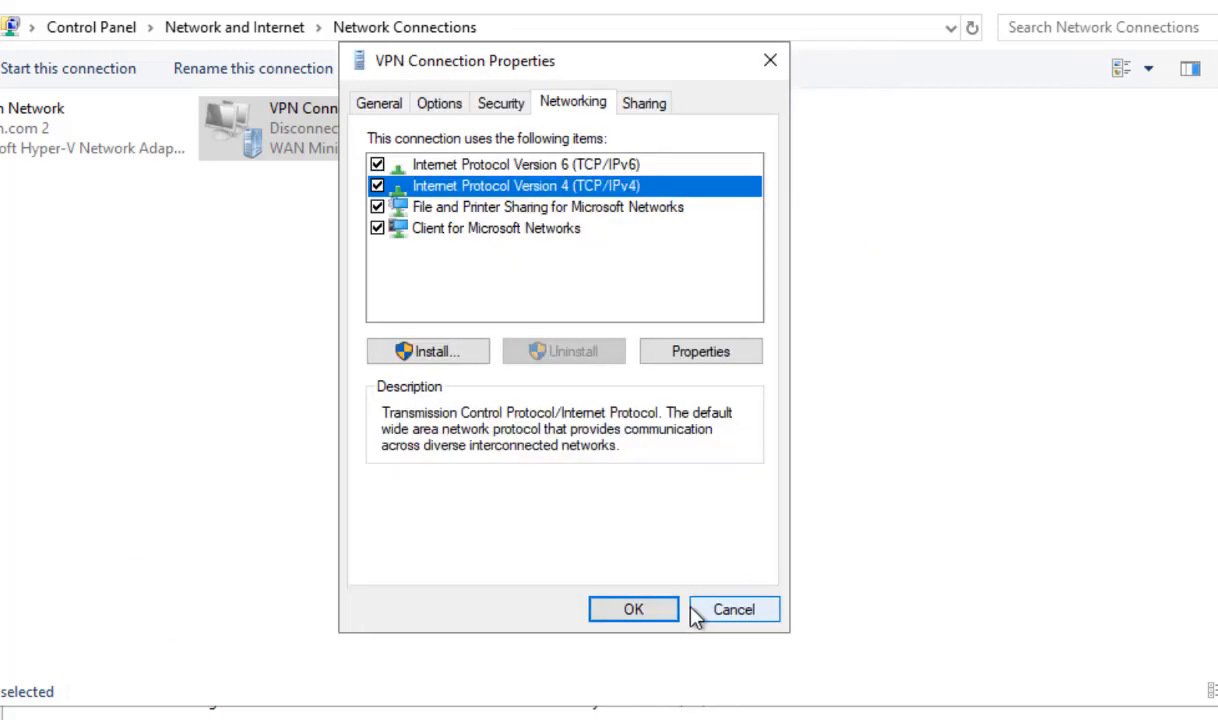
click(633, 612)
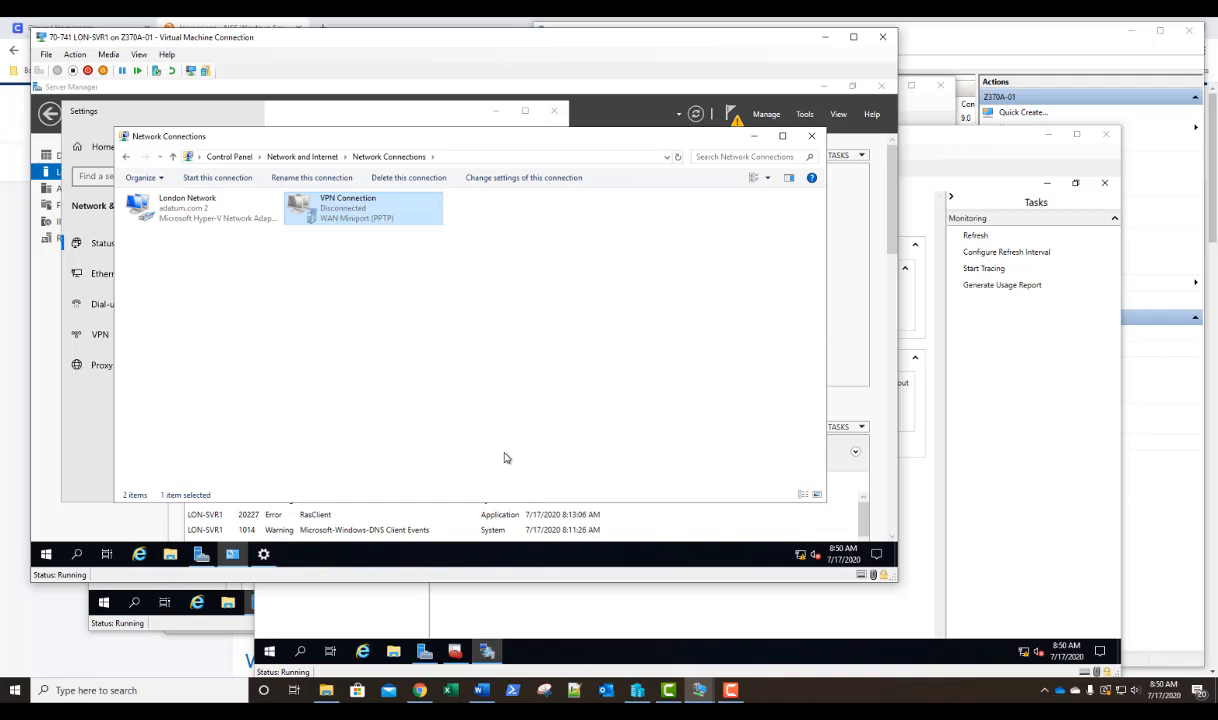
click(811, 137)
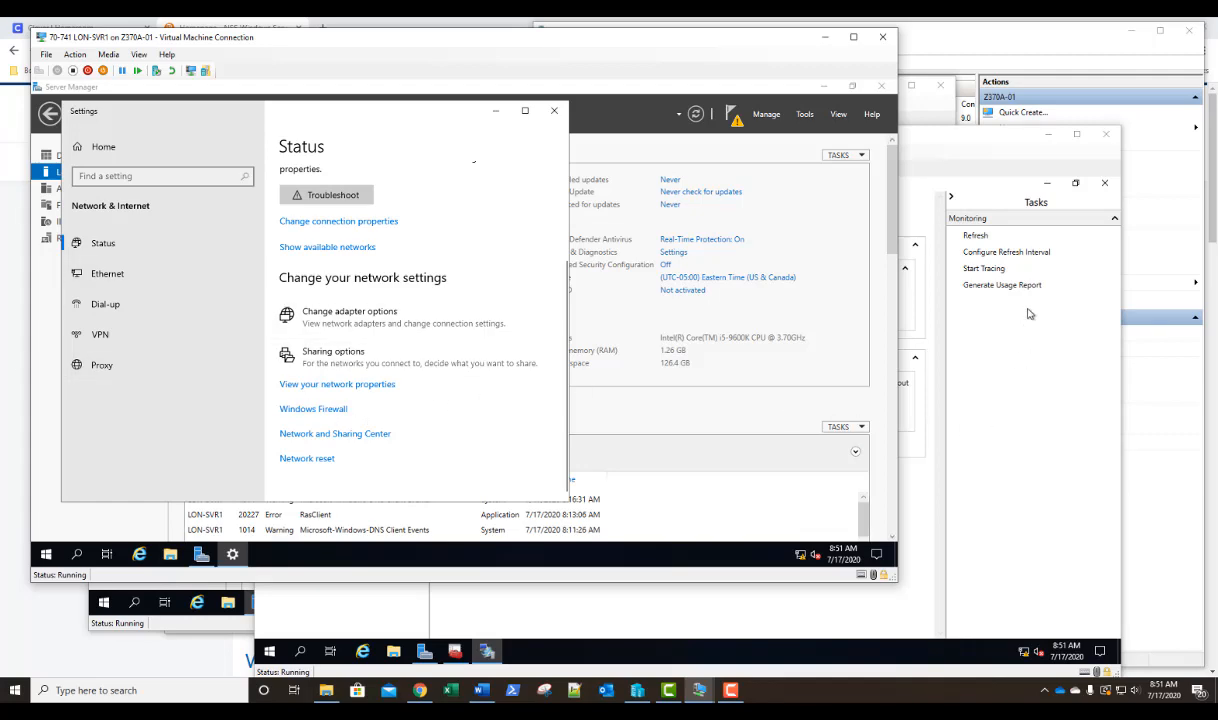
Switch to the LON-SVR2 virtual machine and close its Remote Access Management and certificates consoles without saving the console settings.
click(965, 147)
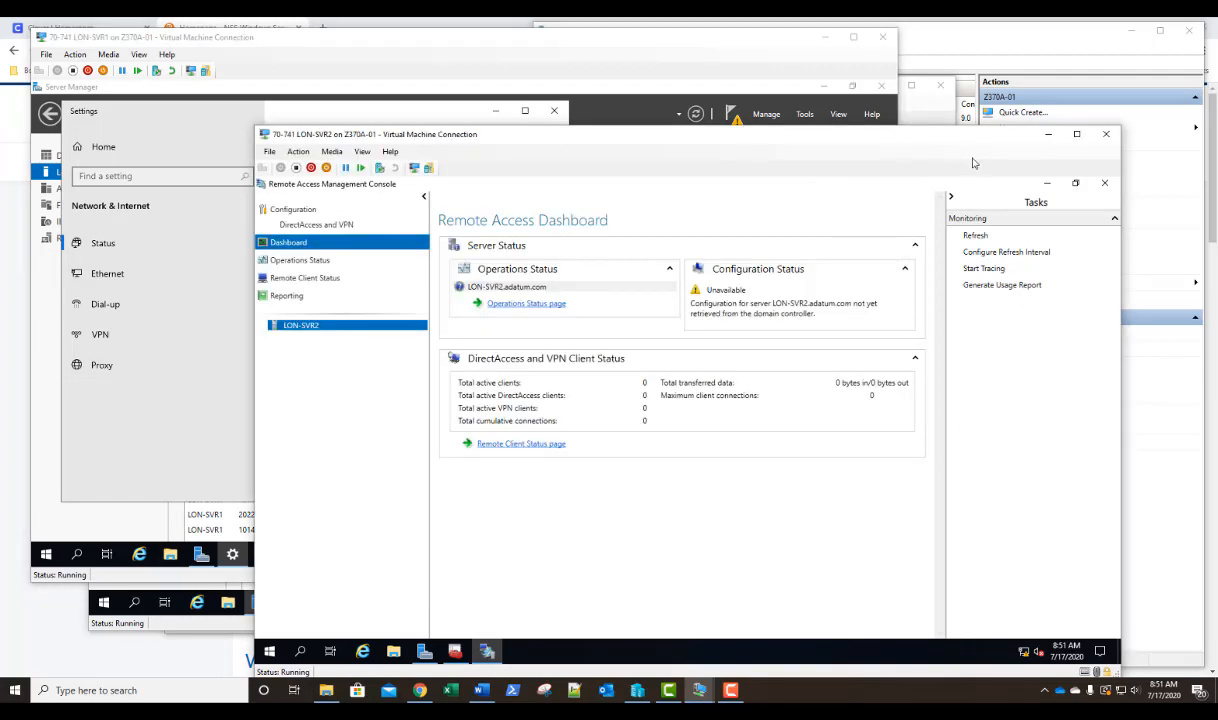
click(1105, 185)
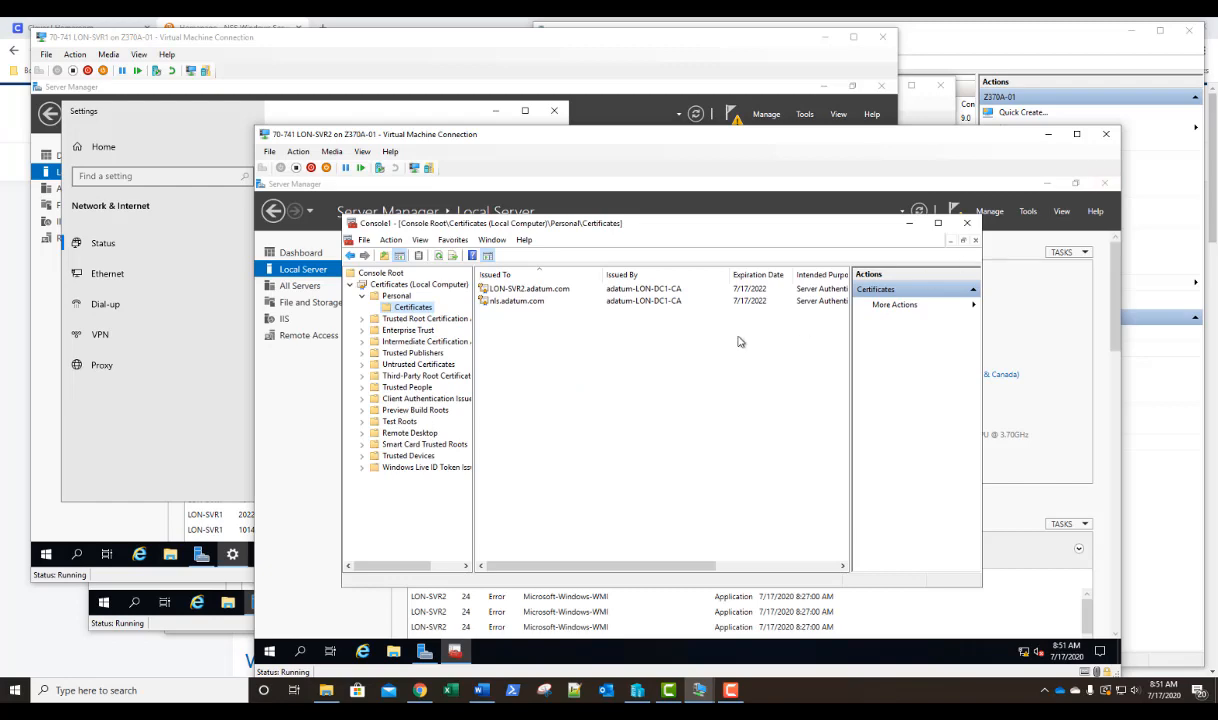
click(967, 223)
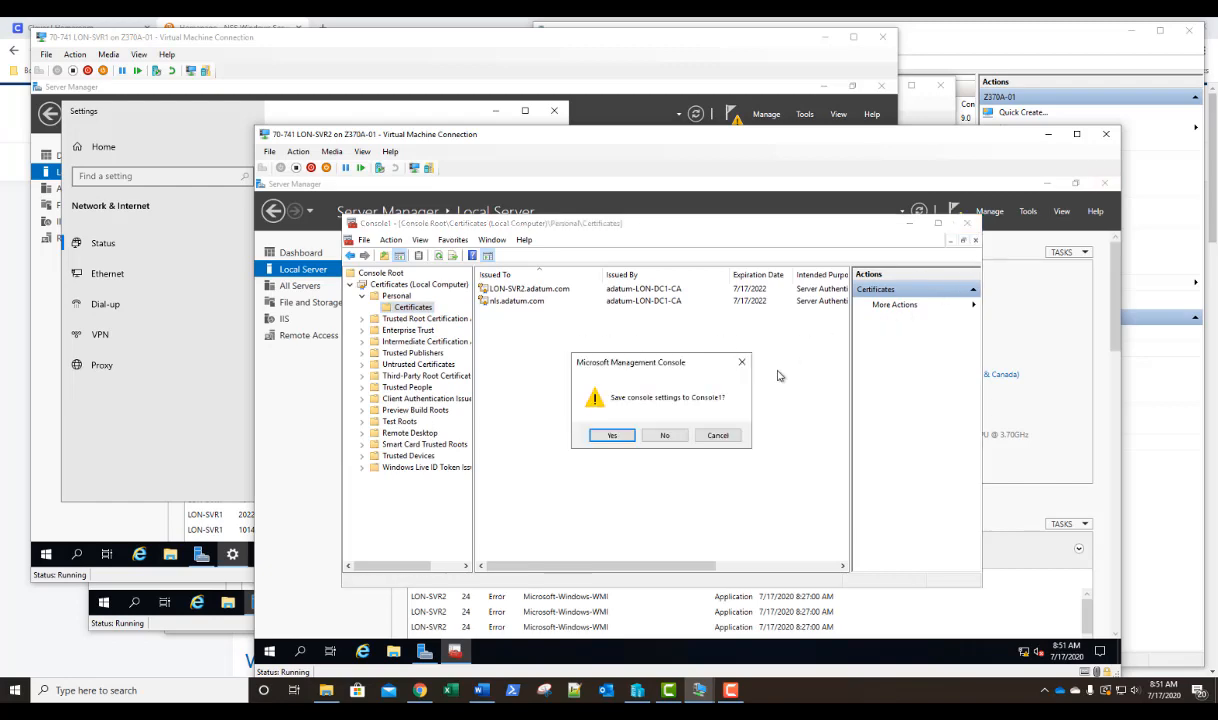
click(664, 436)
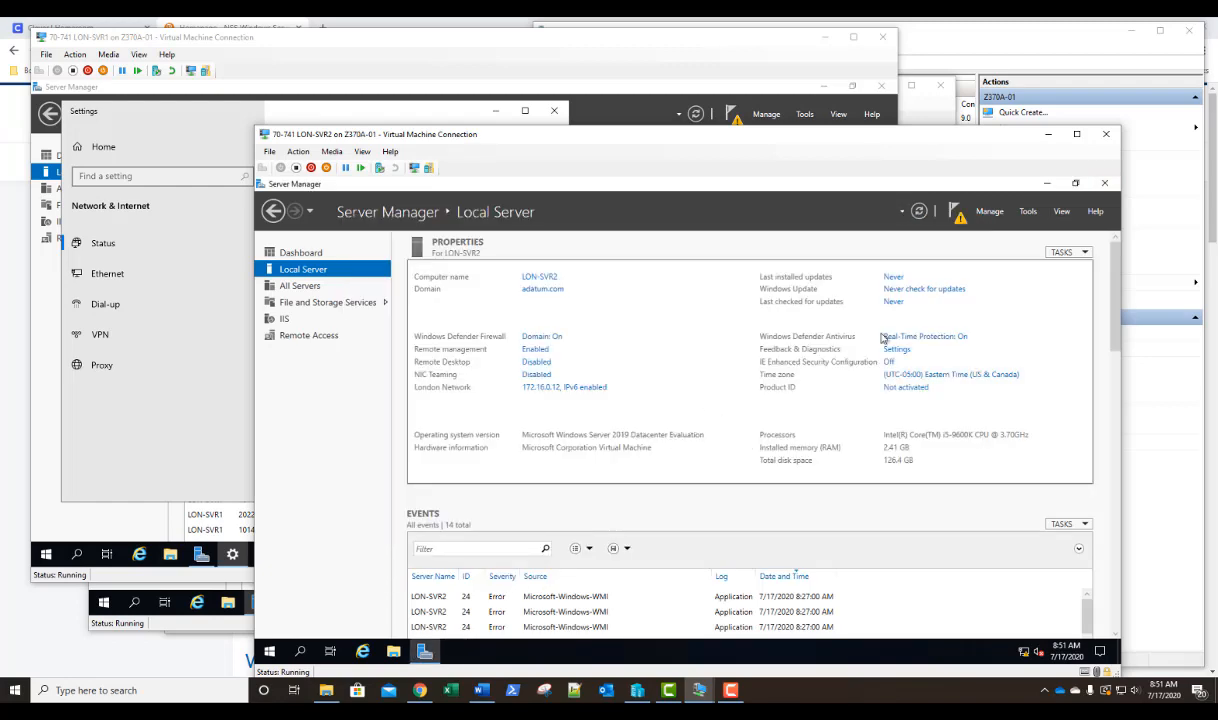
Start a new Connection Manager Administration Kit profile targeting Windows Vista or above.
click(1028, 212)
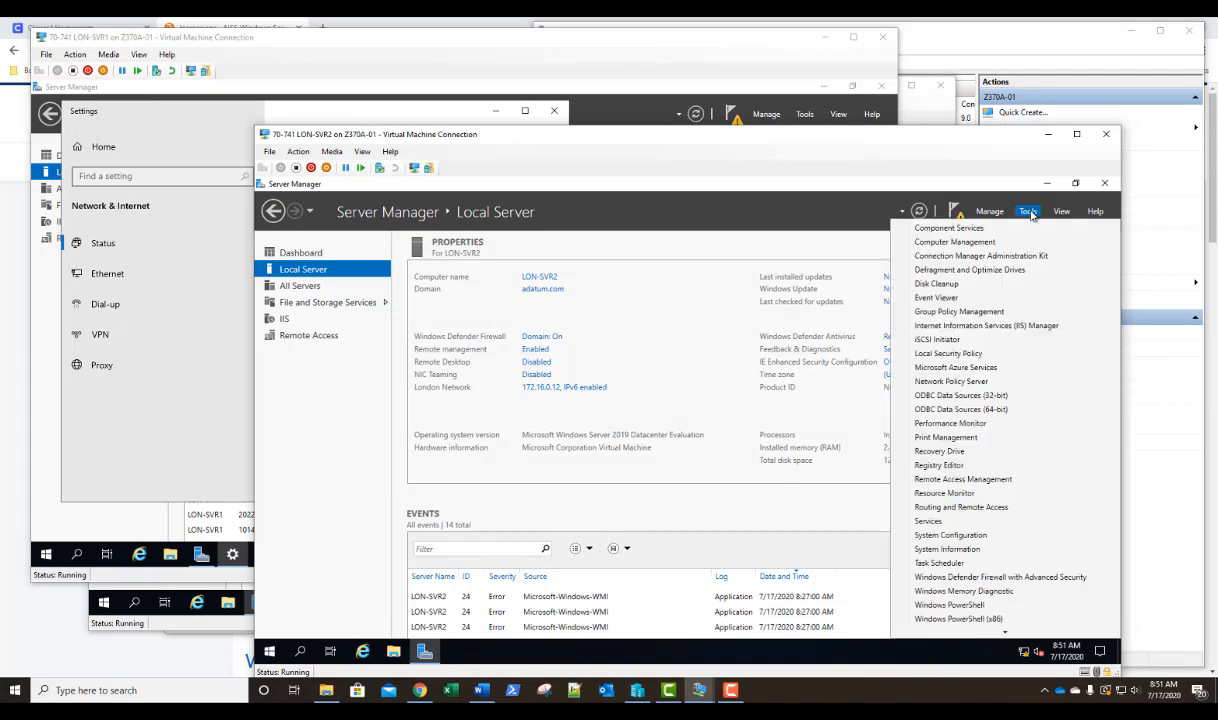
click(946, 258)
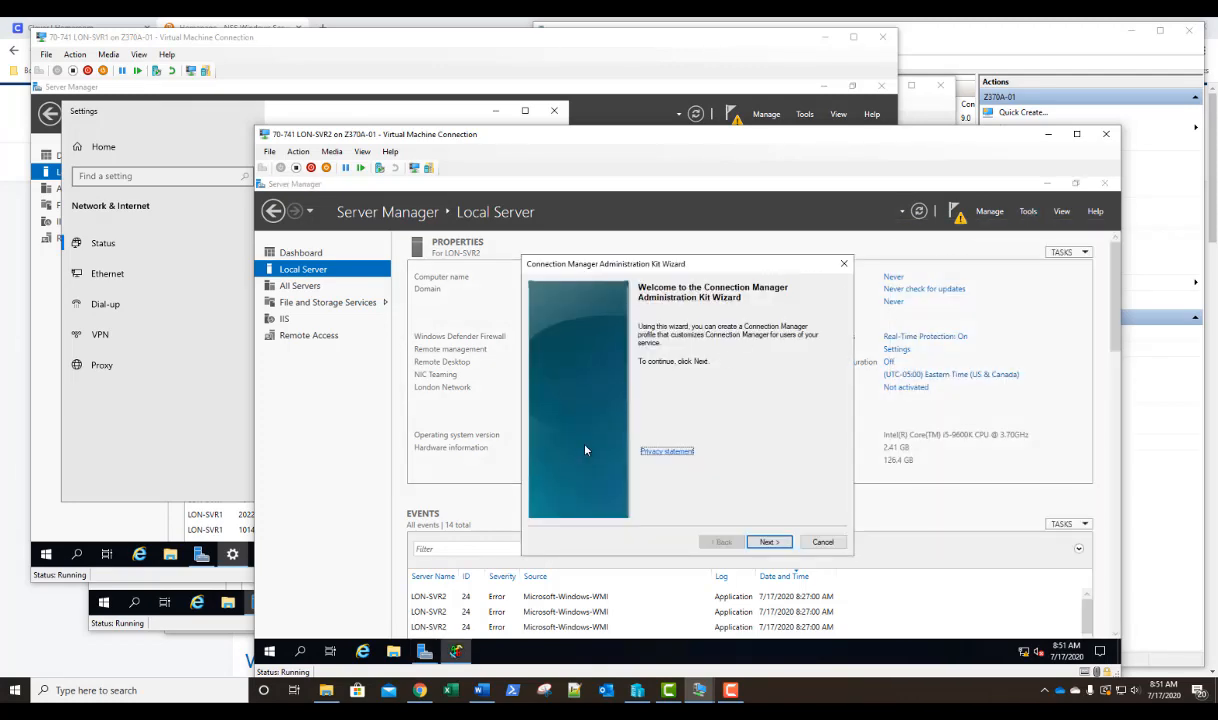
click(770, 543)
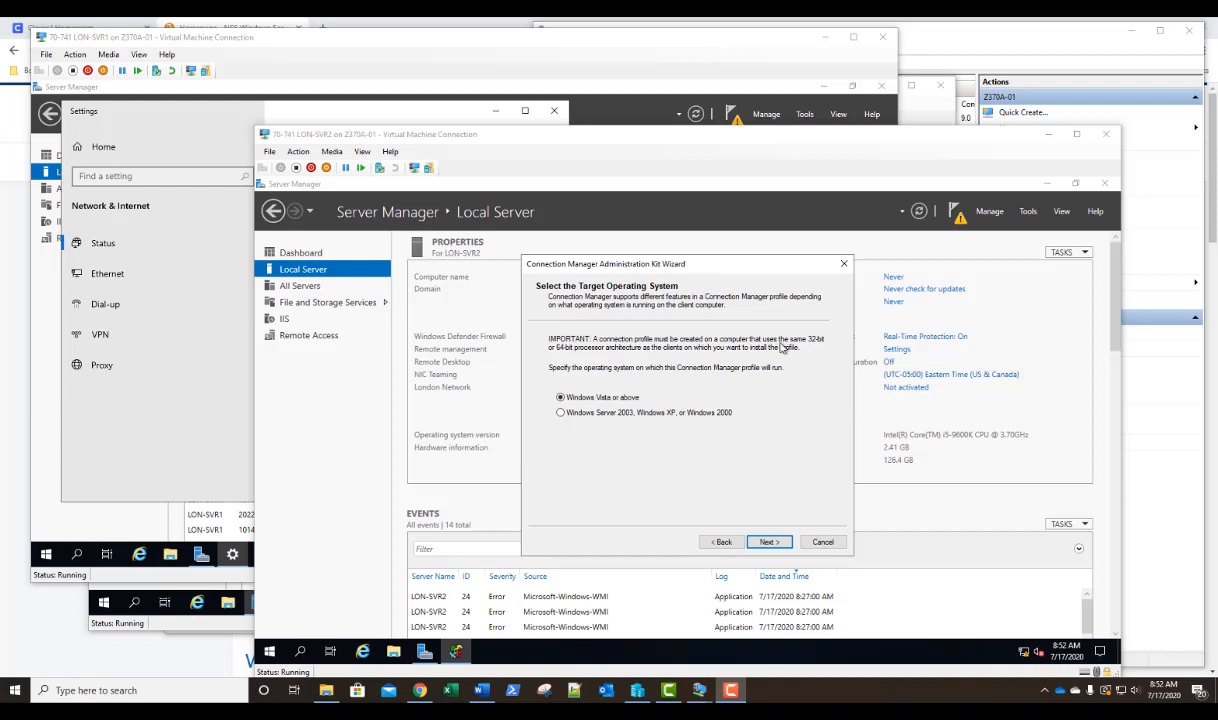
click(769, 542)
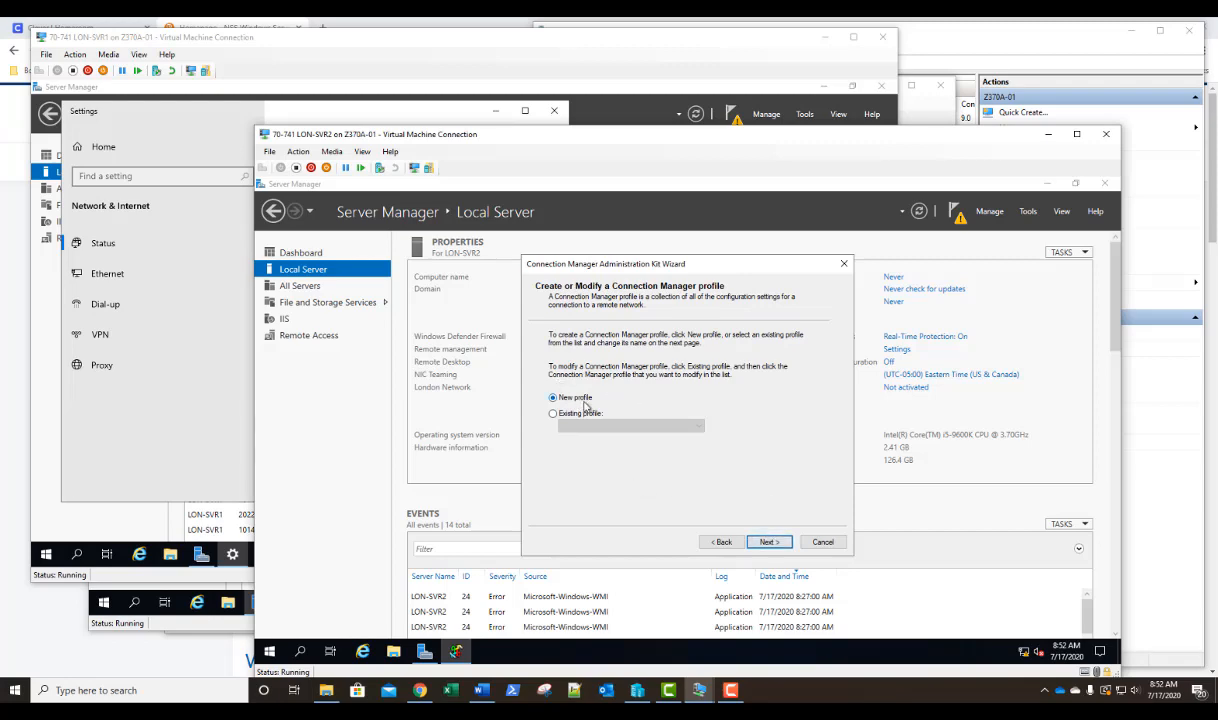
click(768, 542)
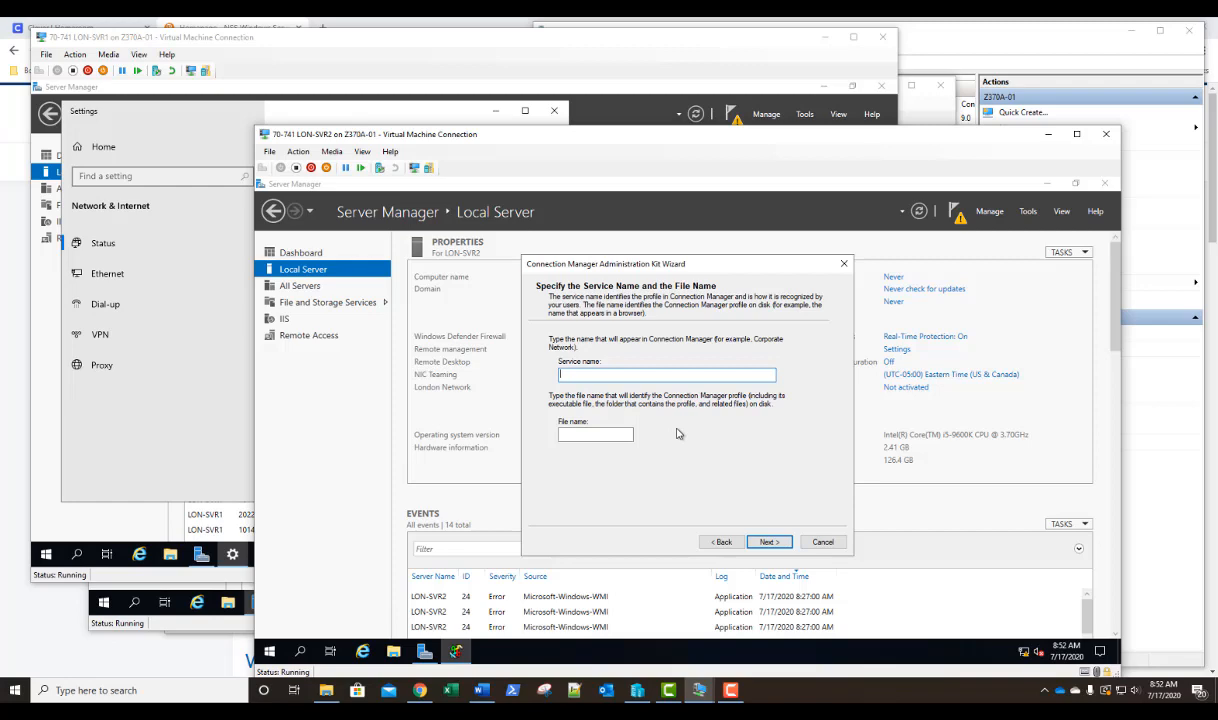
Set the profile's service name and file name to MyVPN, adding no realm name and merging no other profiles.
text(MyVPN)
click(576, 434)
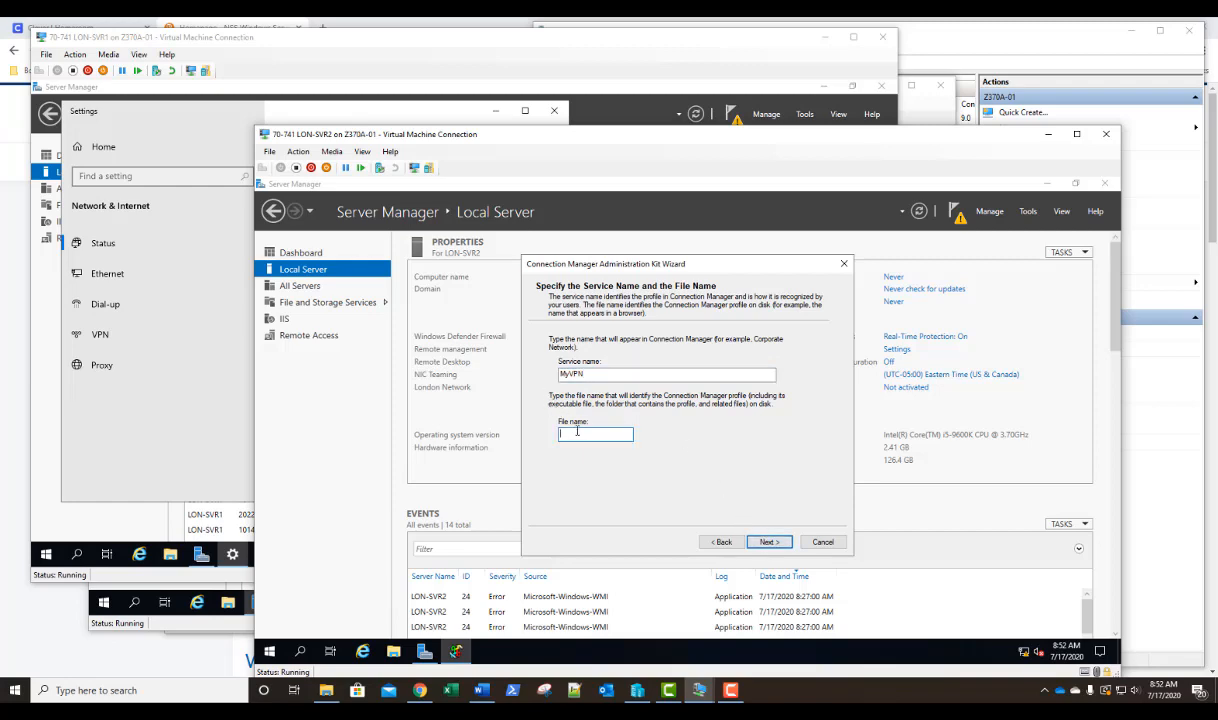
text(MyVPN)
click(767, 541)
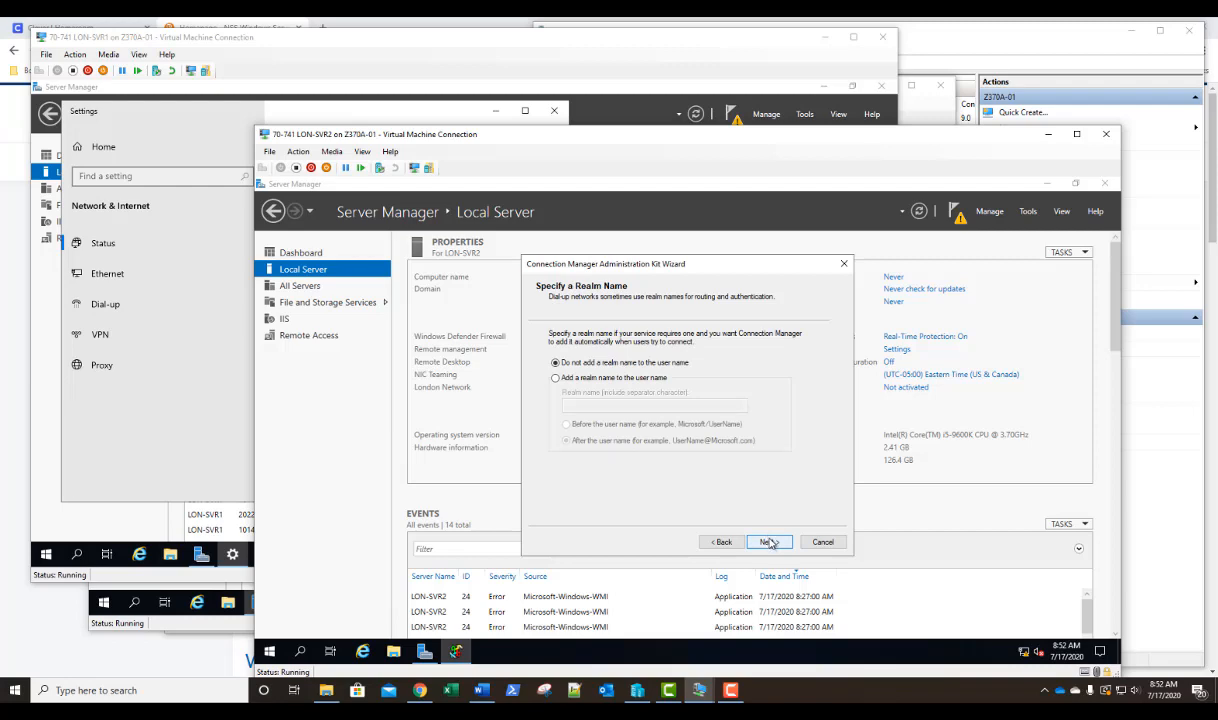
click(768, 541)
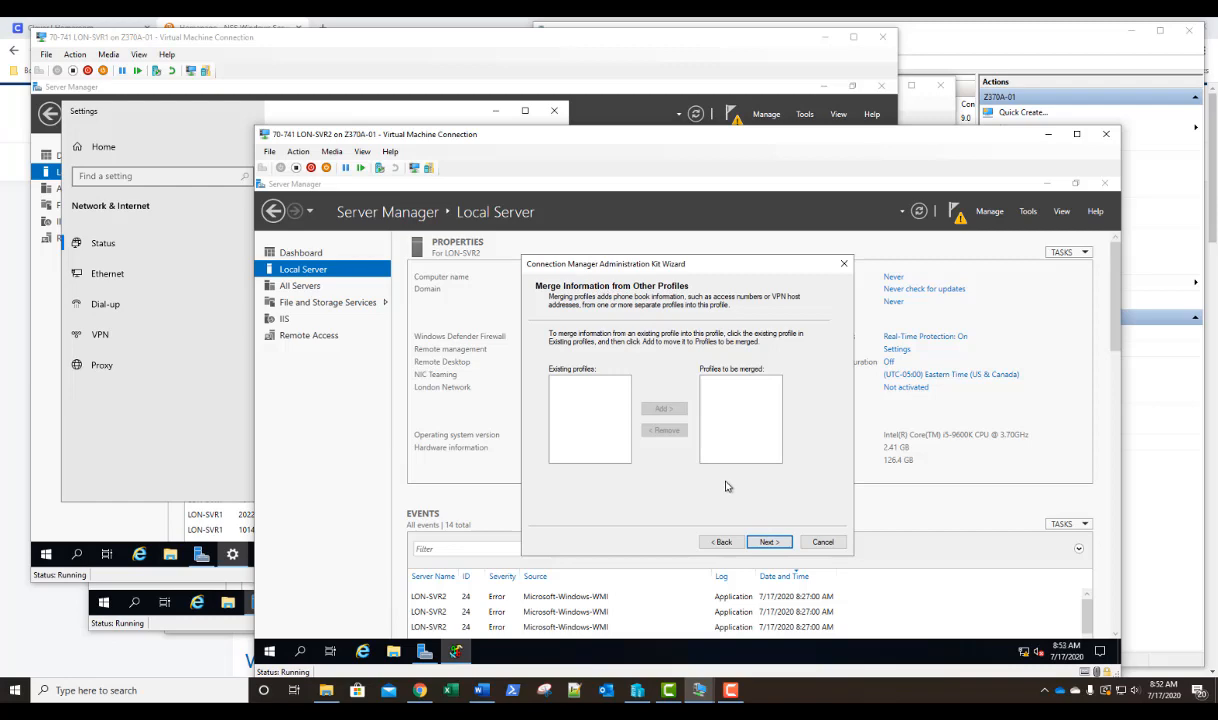
click(770, 543)
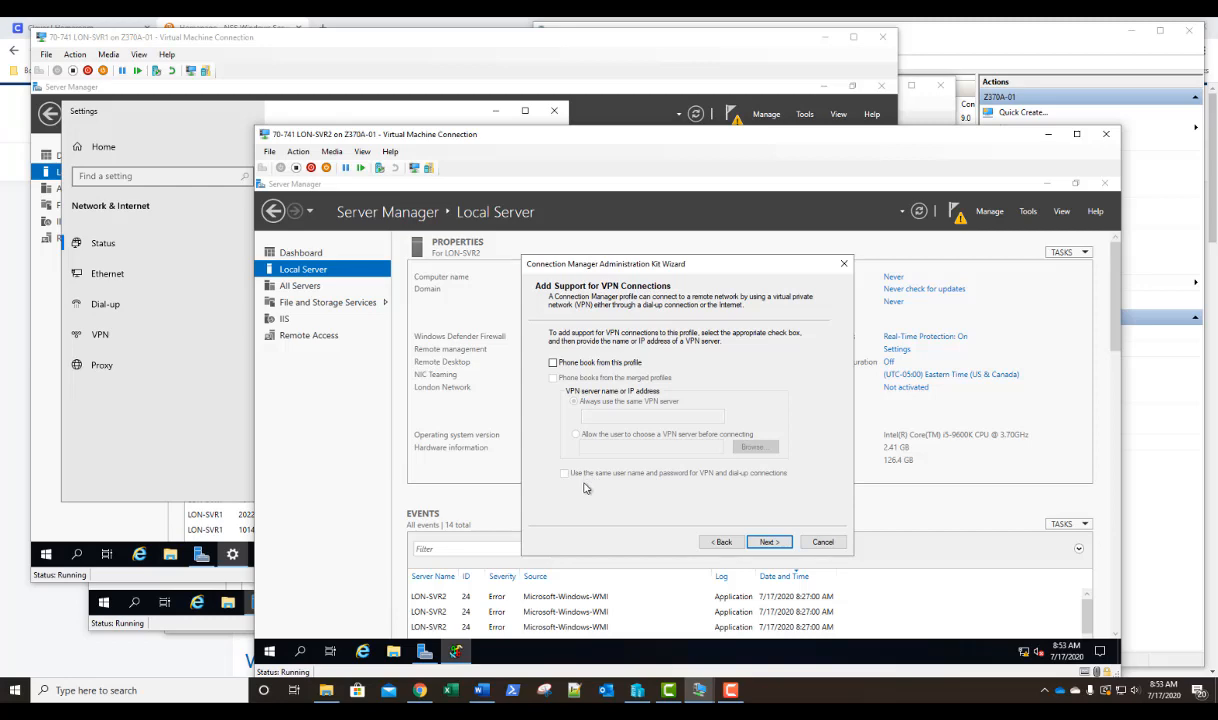
Enable VPN support for the phone book from this profile, always using the VPN server 172.16.0.250.
click(552, 363)
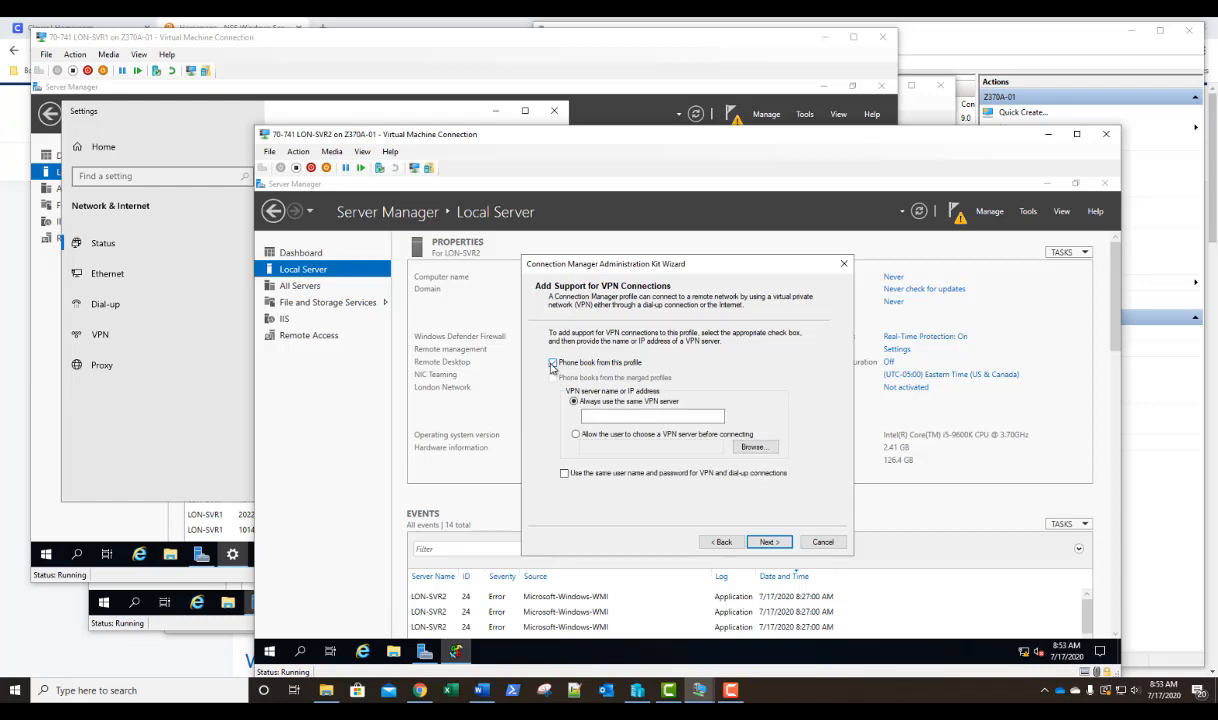
click(649, 416)
text(172.16.0.2)
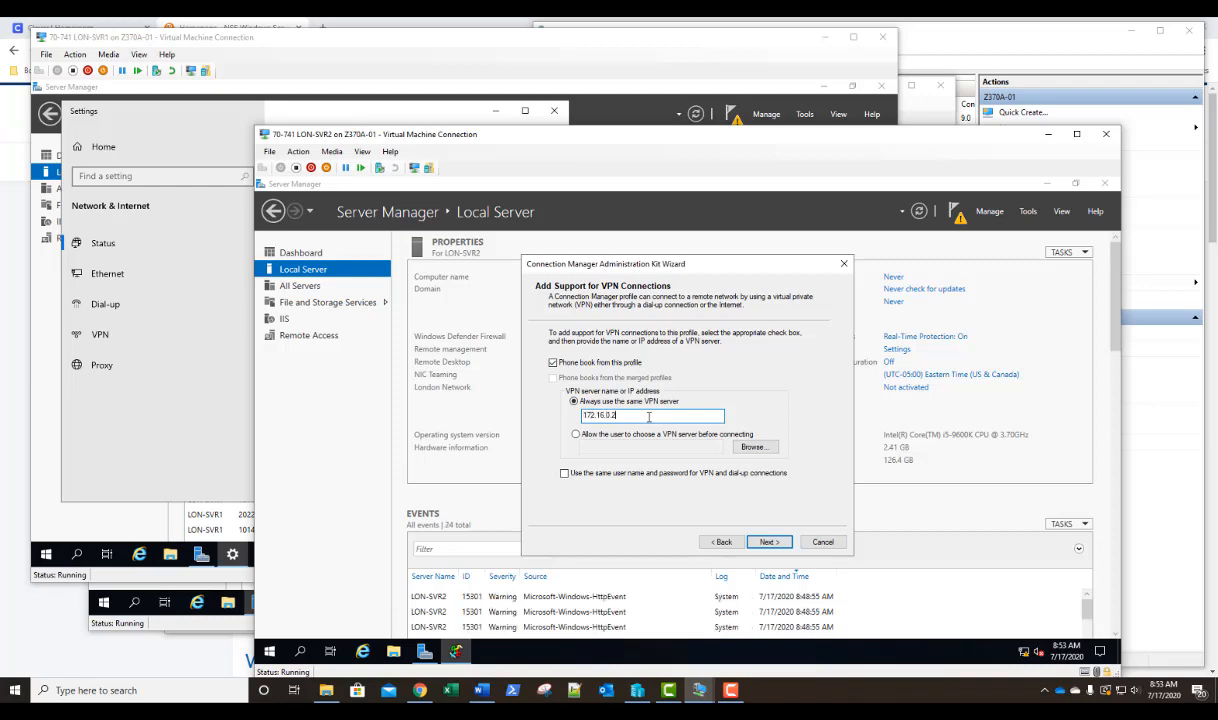
text(50)
click(768, 542)
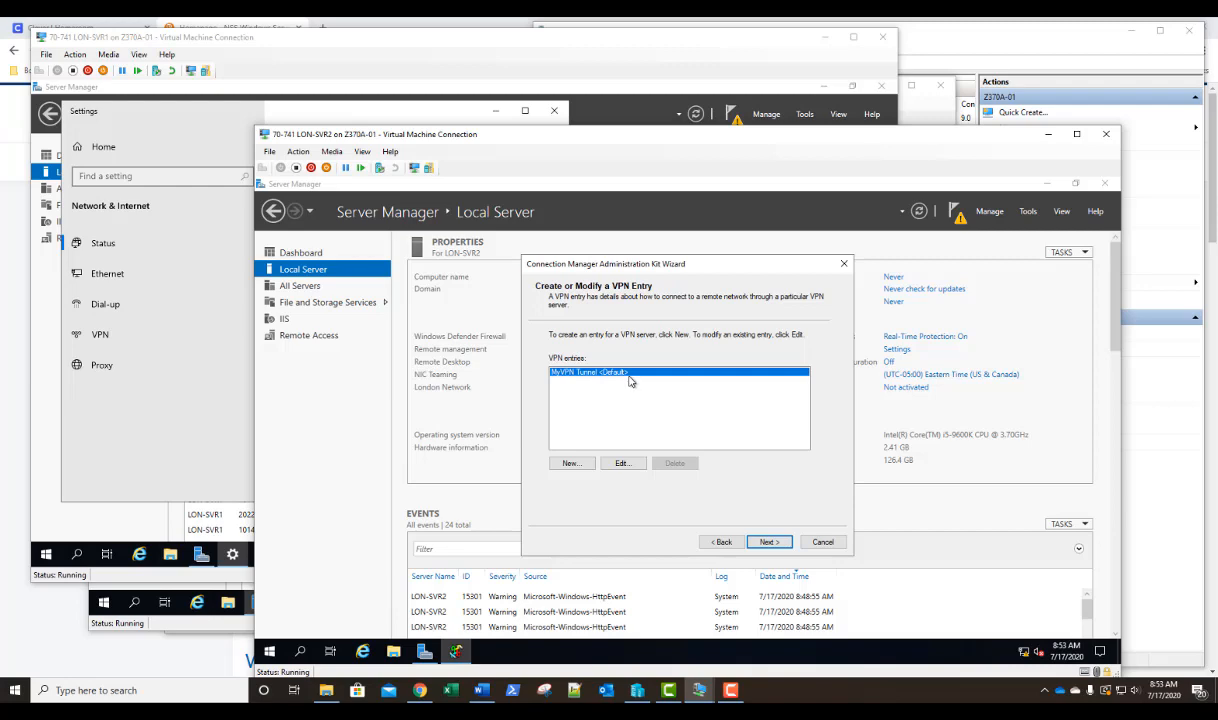
Examine the MyVPN Tunnel entry's general, security, L2TP preshared key and DNS suffix settings.
click(622, 464)
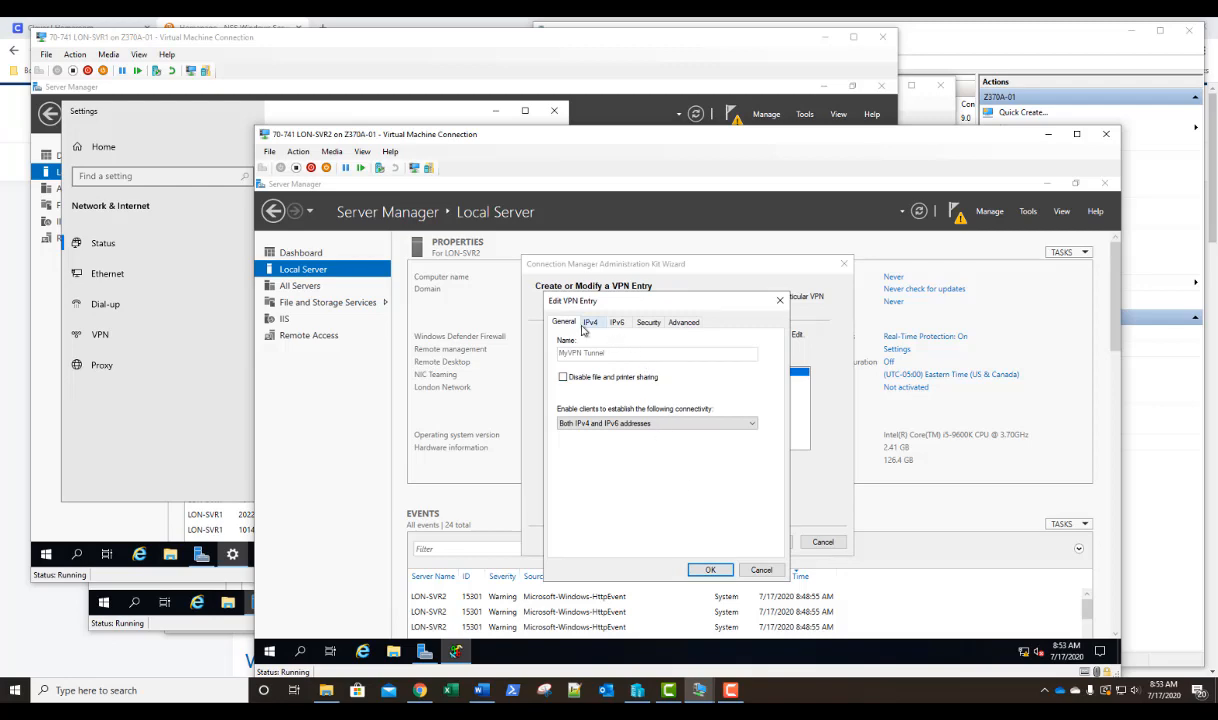
click(650, 324)
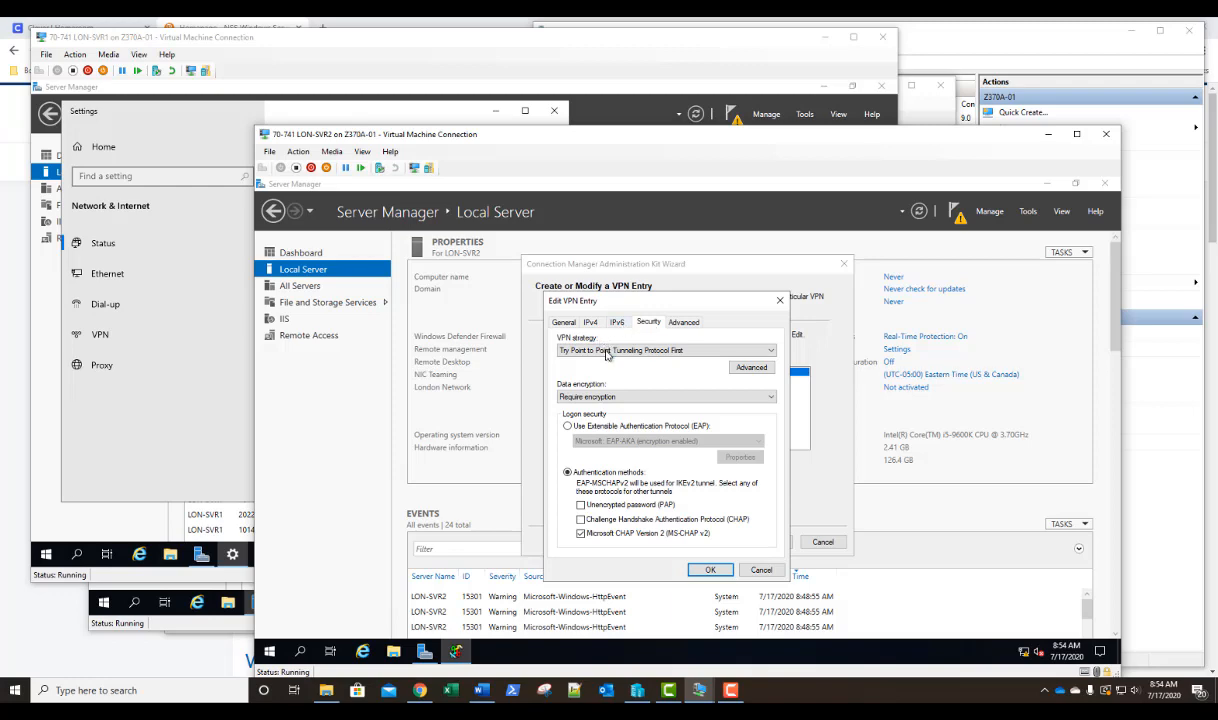
click(751, 368)
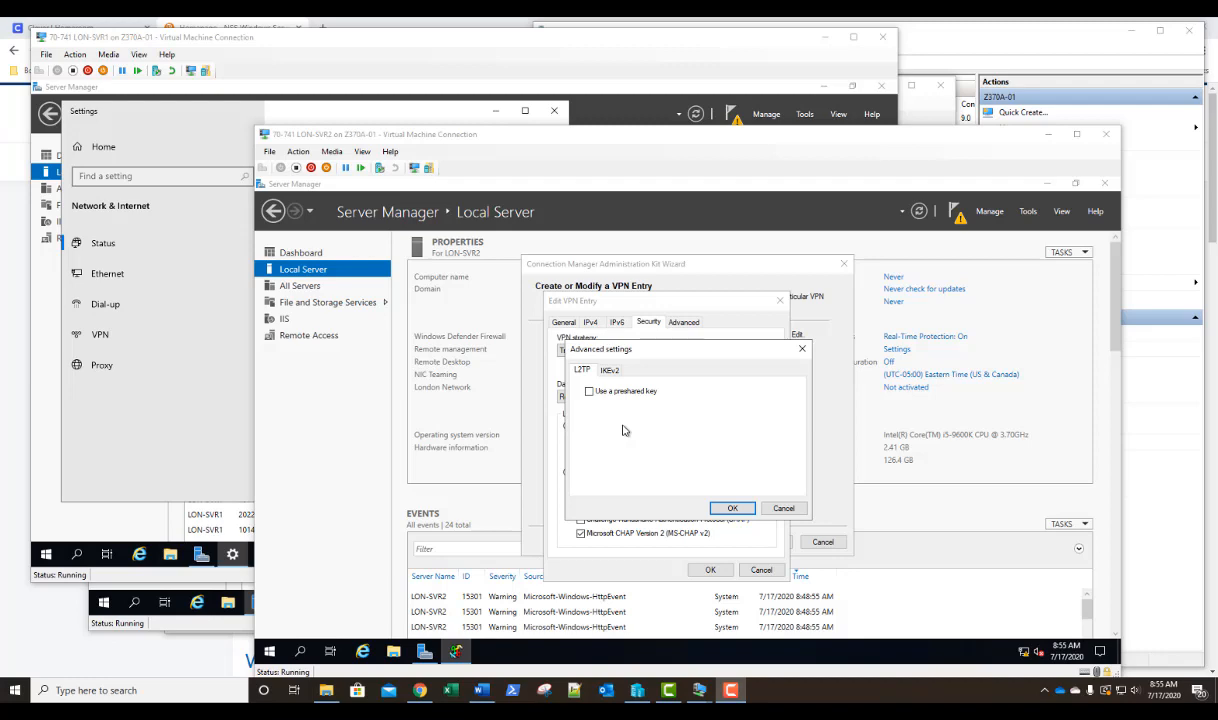
click(731, 509)
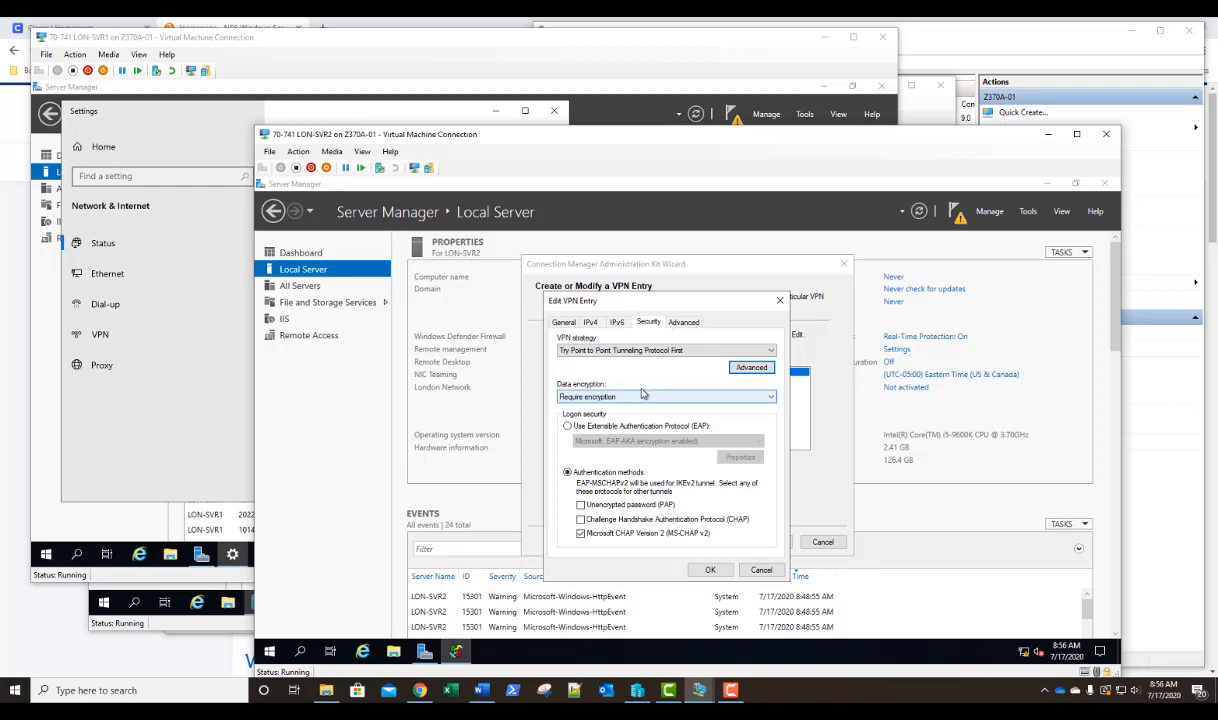
click(683, 323)
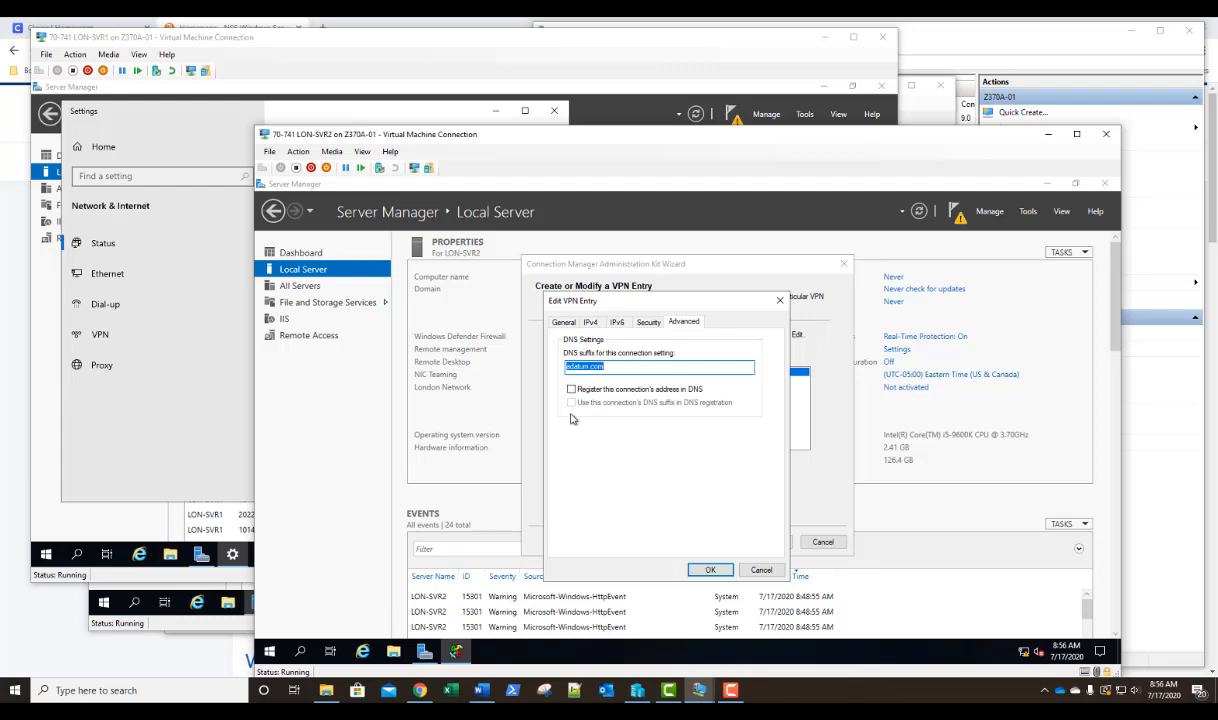
click(709, 571)
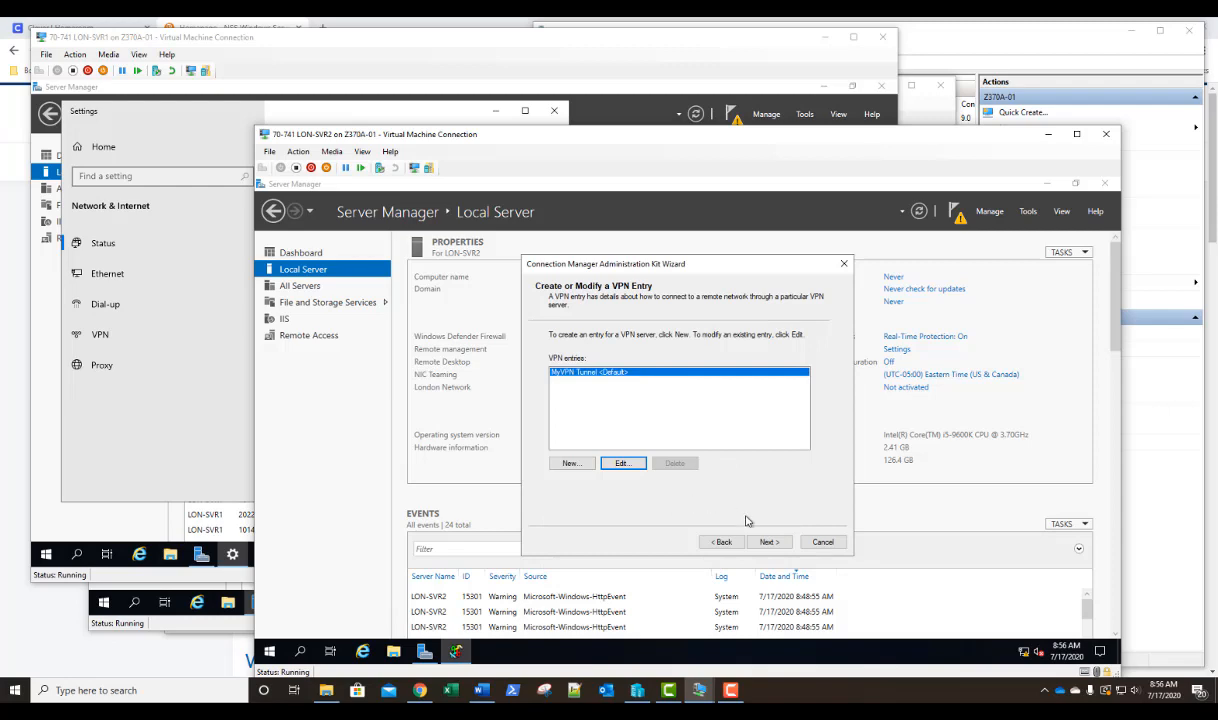
Turn off automatic phone book updates, include no phone book file, and accept the default MyVPN dial-up networking entry.
click(769, 542)
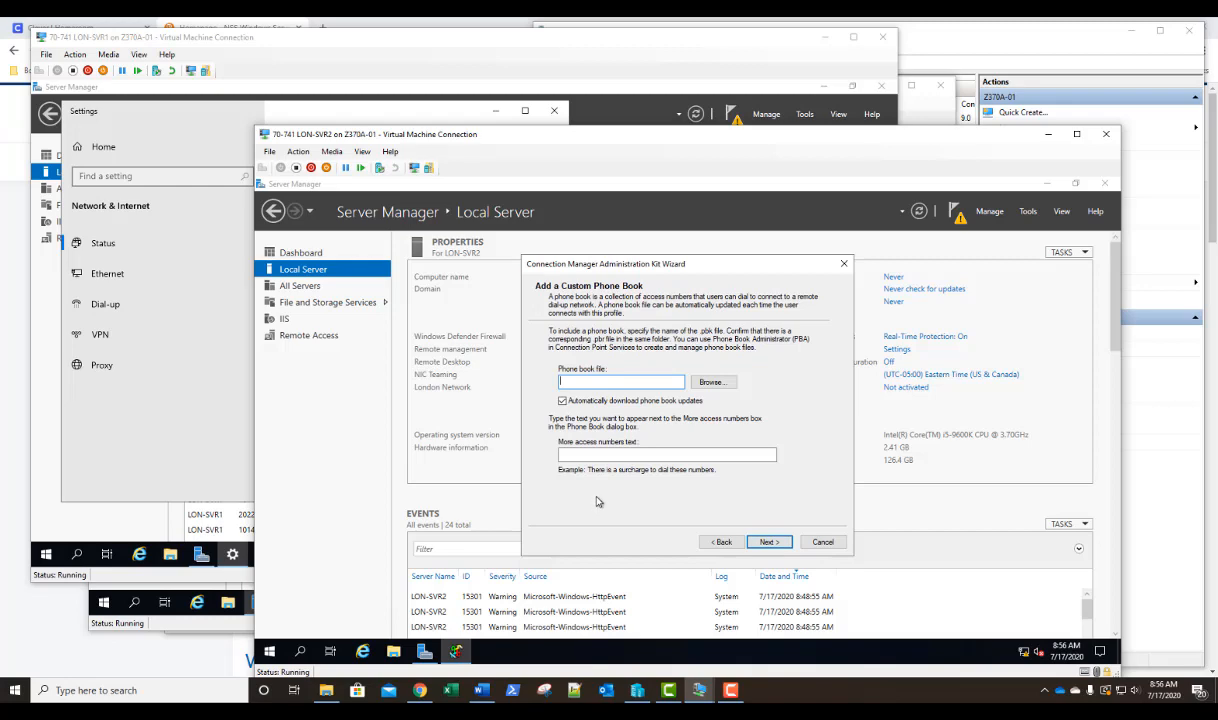
click(583, 405)
click(769, 542)
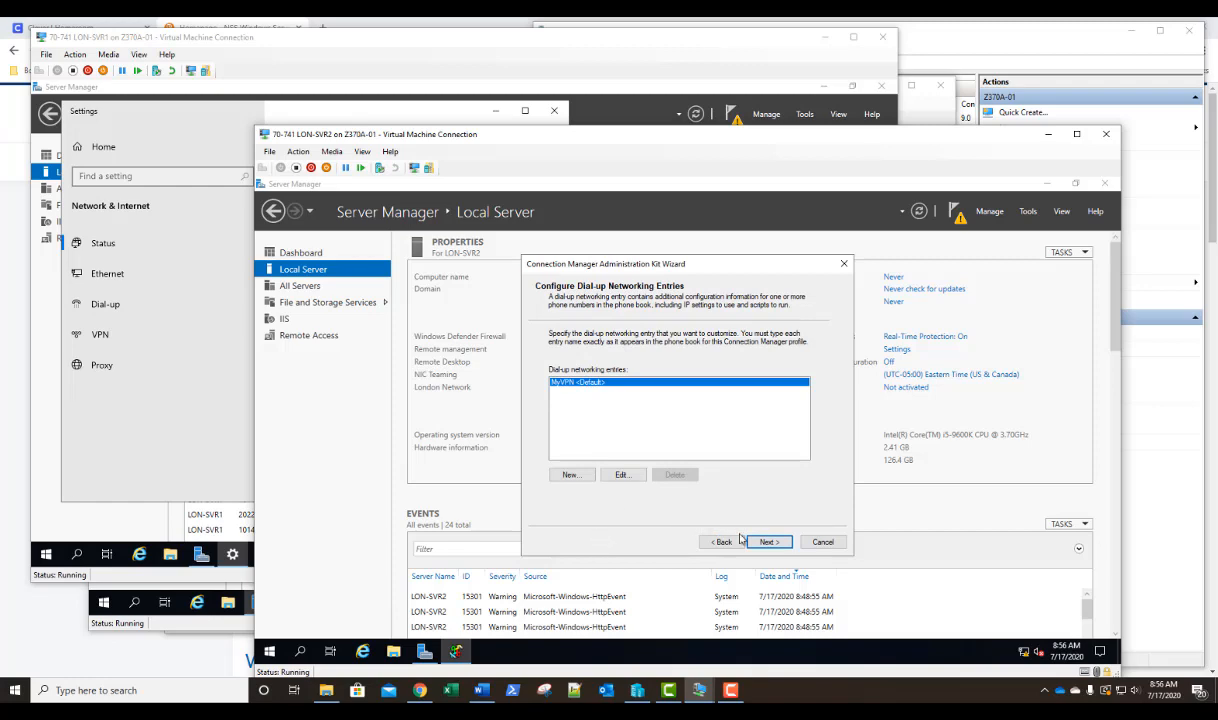
click(772, 543)
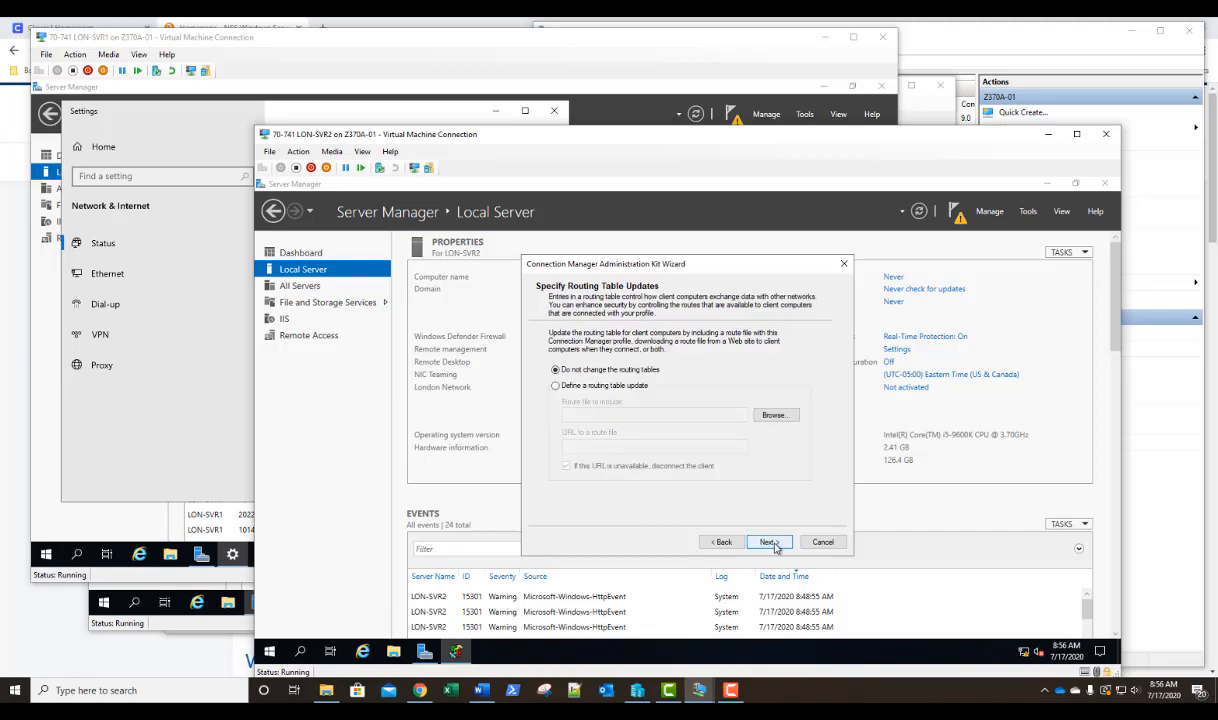
Leave the routing tables unchanged, configure no Internet Explorer proxy settings, and add no custom actions to the profile.
click(772, 543)
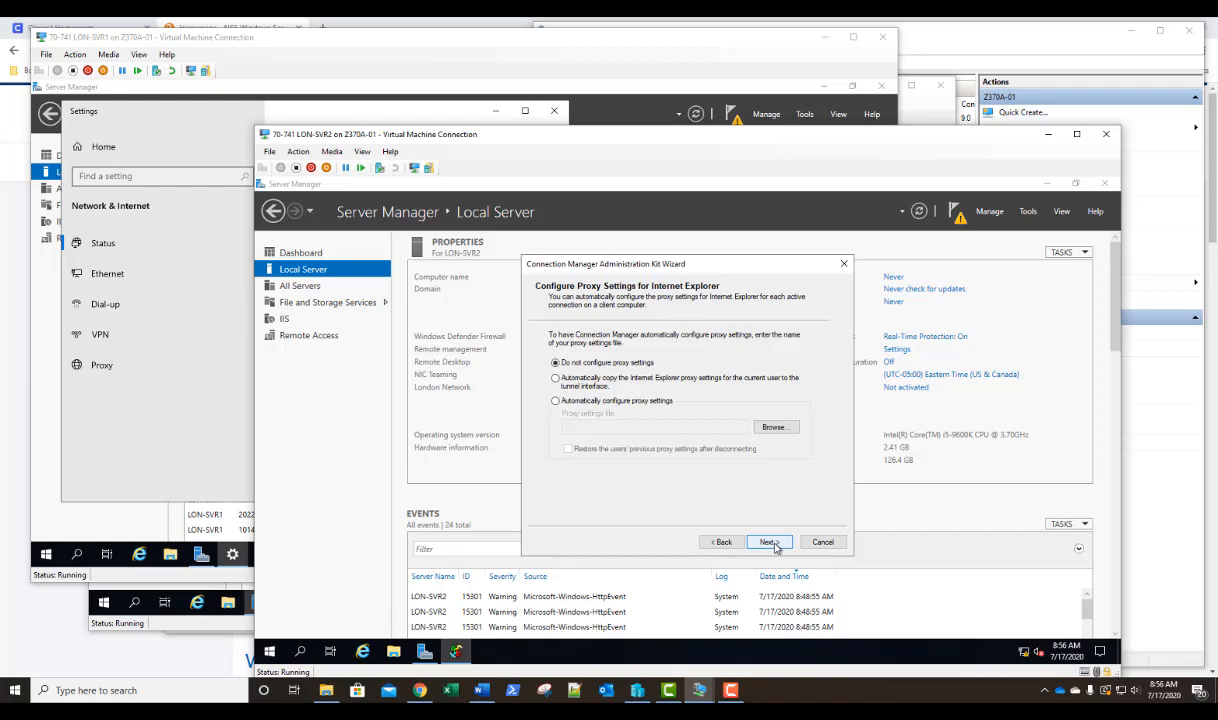
click(772, 543)
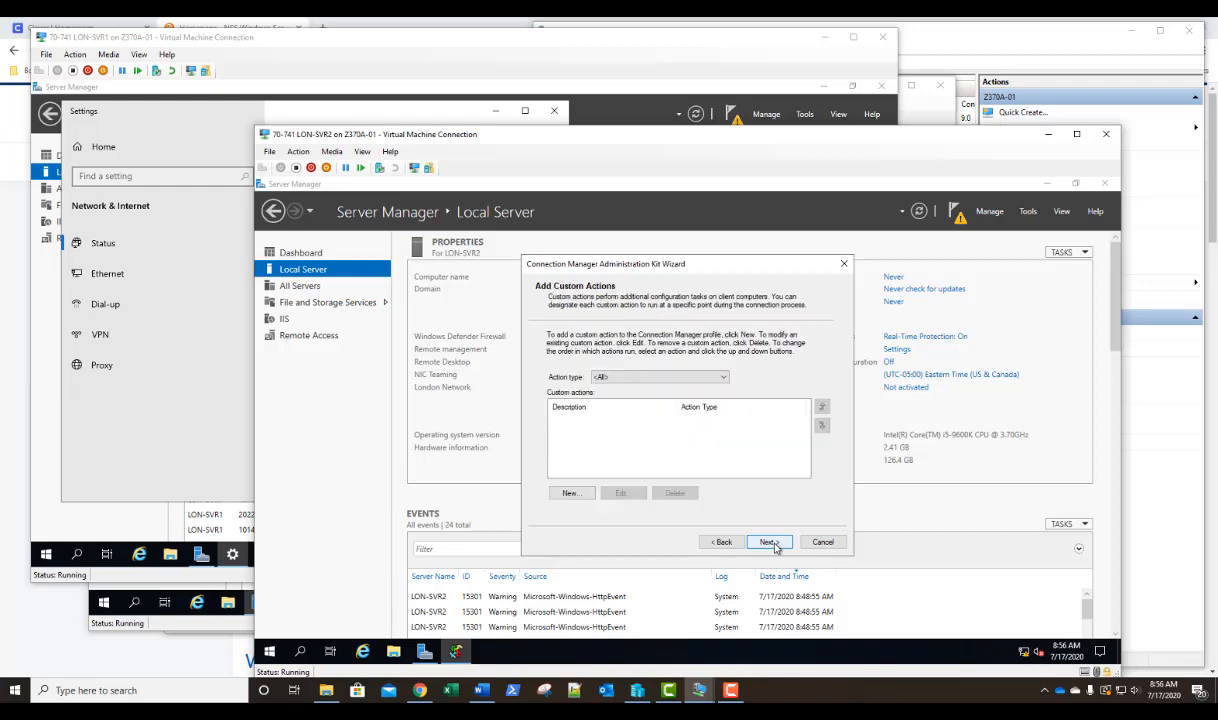
click(772, 543)
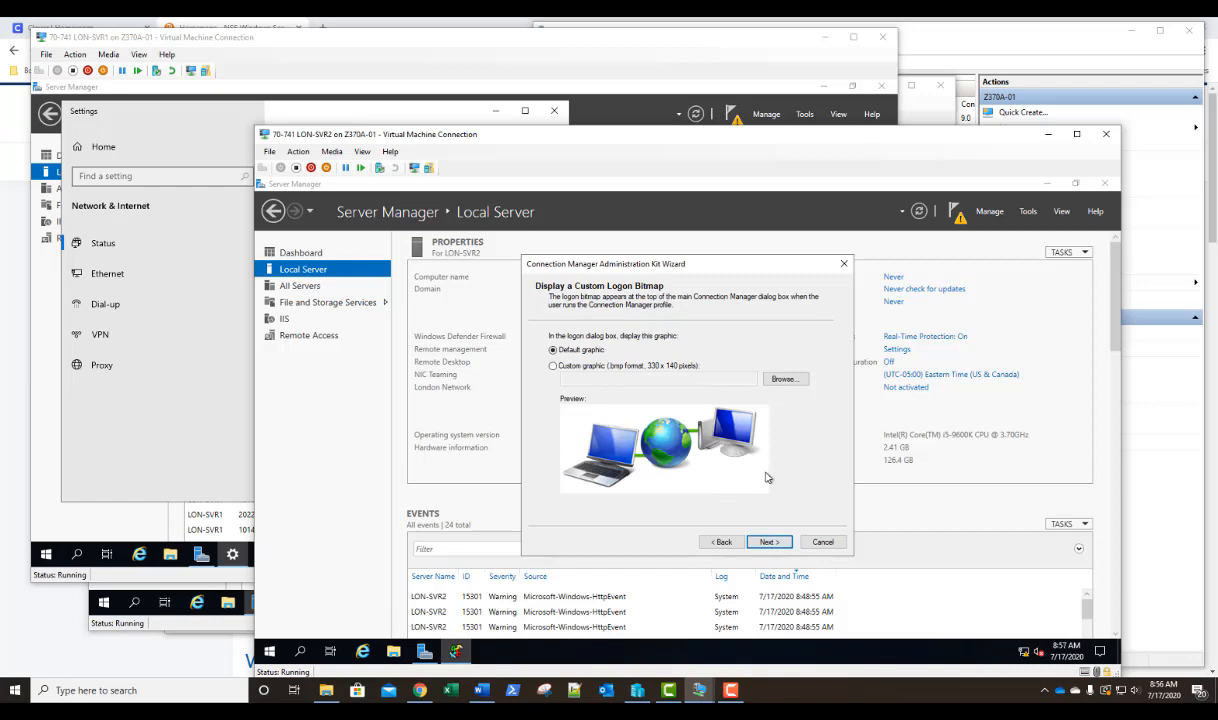
Keep the default logon graphic, phone book graphic, icons and Help file for the profile.
click(768, 542)
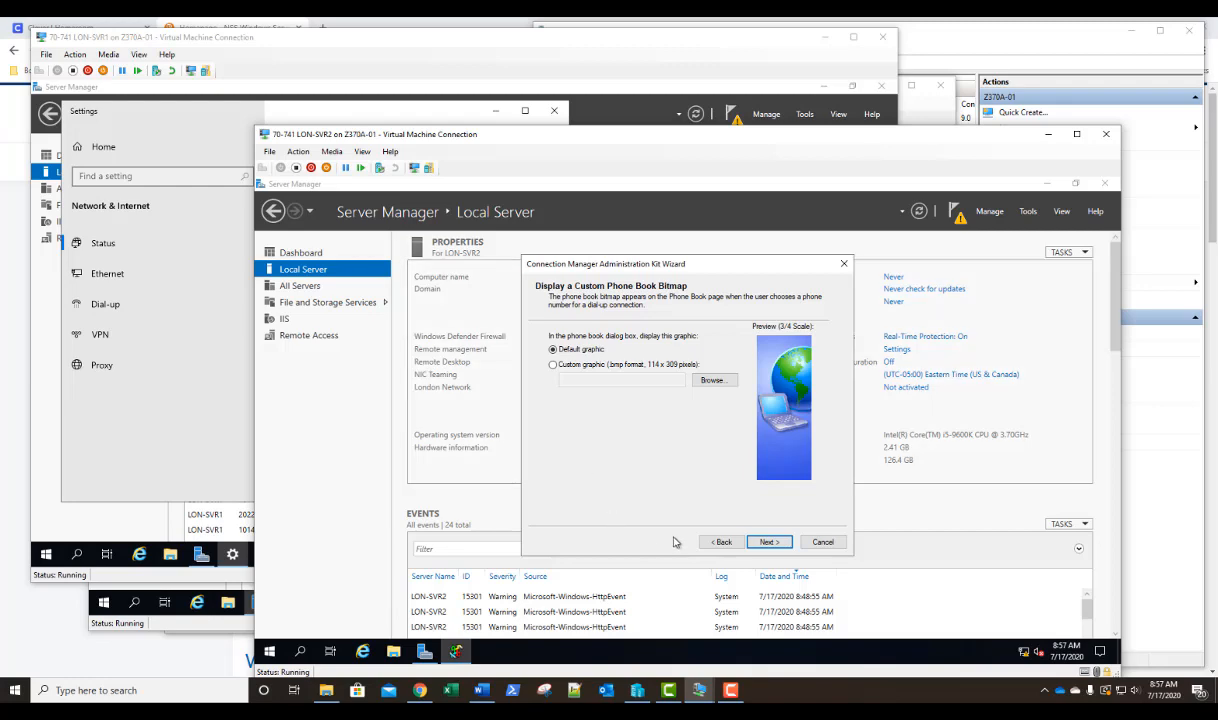
click(768, 542)
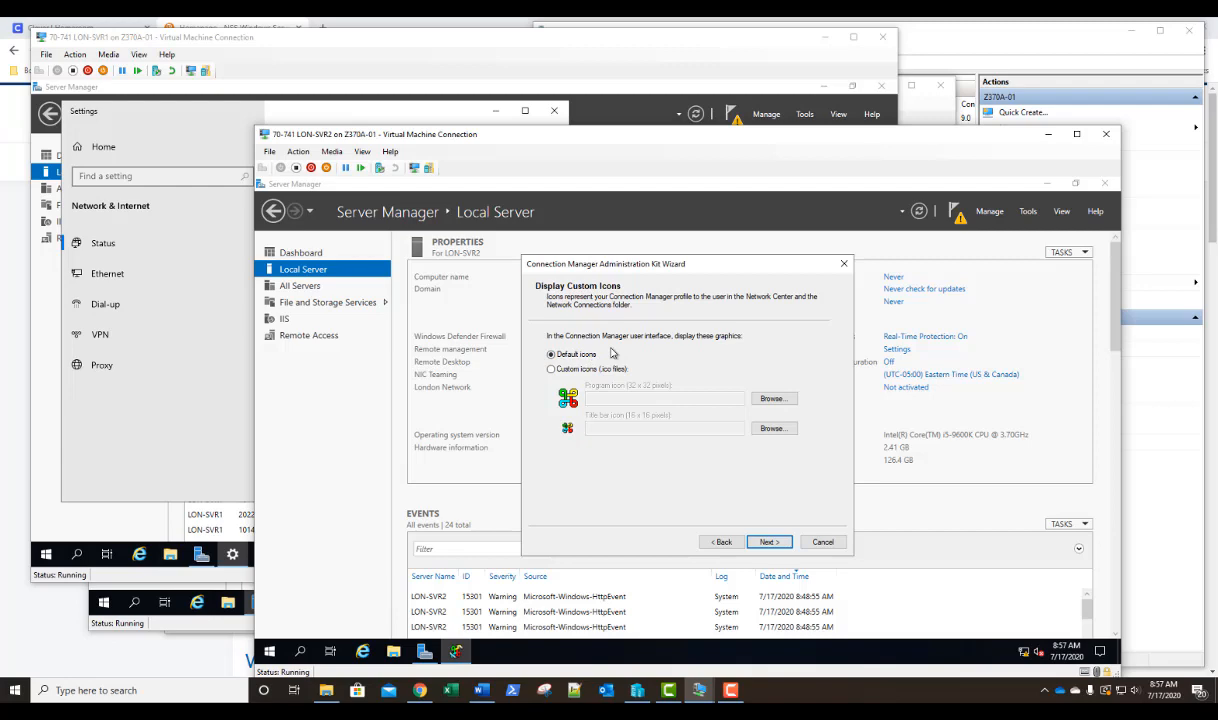
click(769, 542)
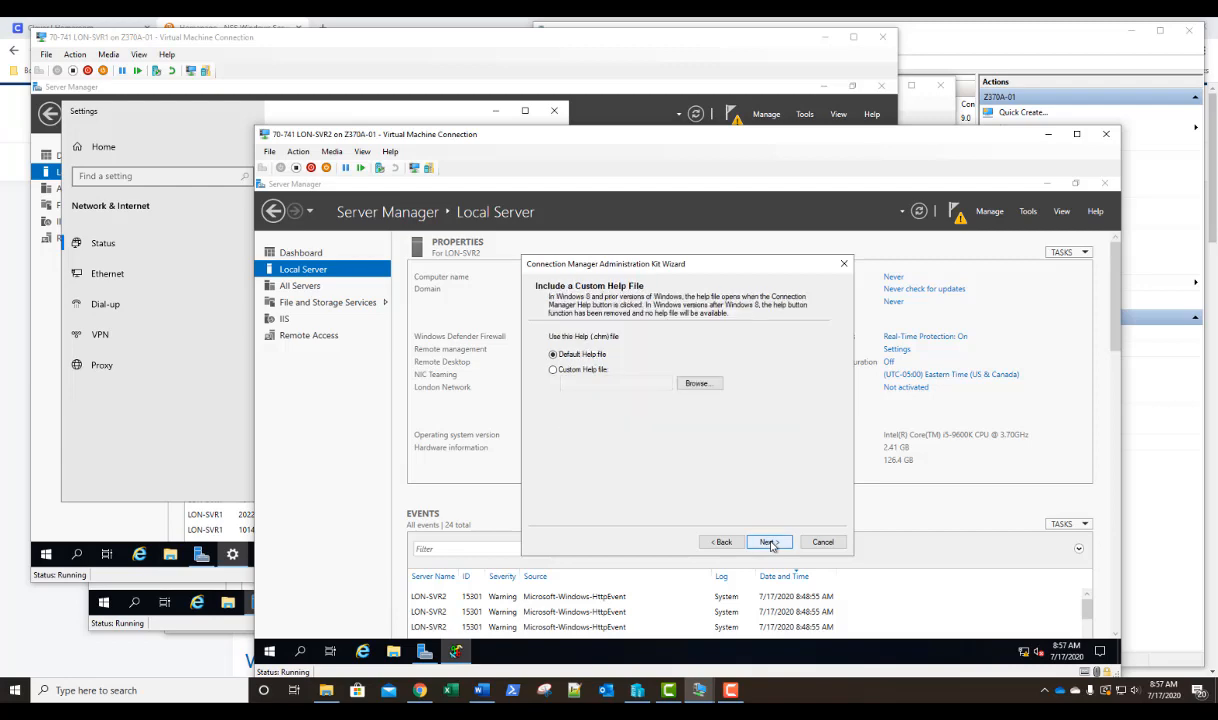
click(769, 542)
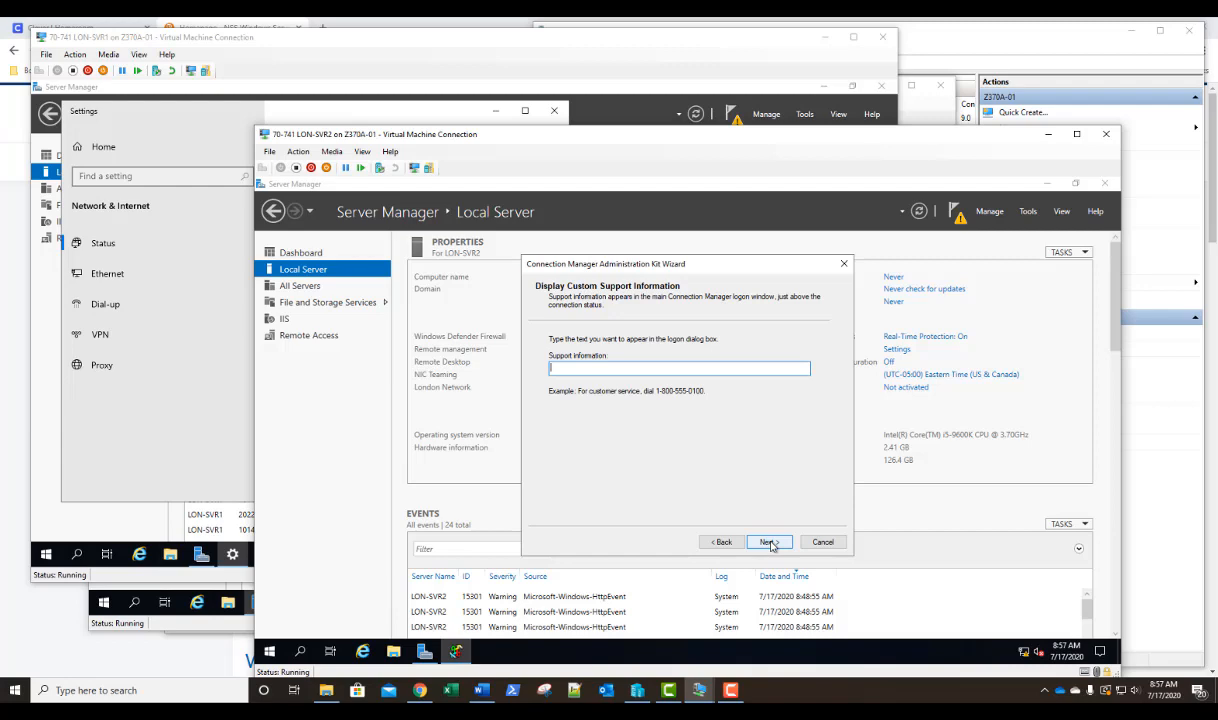
Build the profile without support information, a license agreement, additional files or advanced customization, and finish the wizard.
click(770, 542)
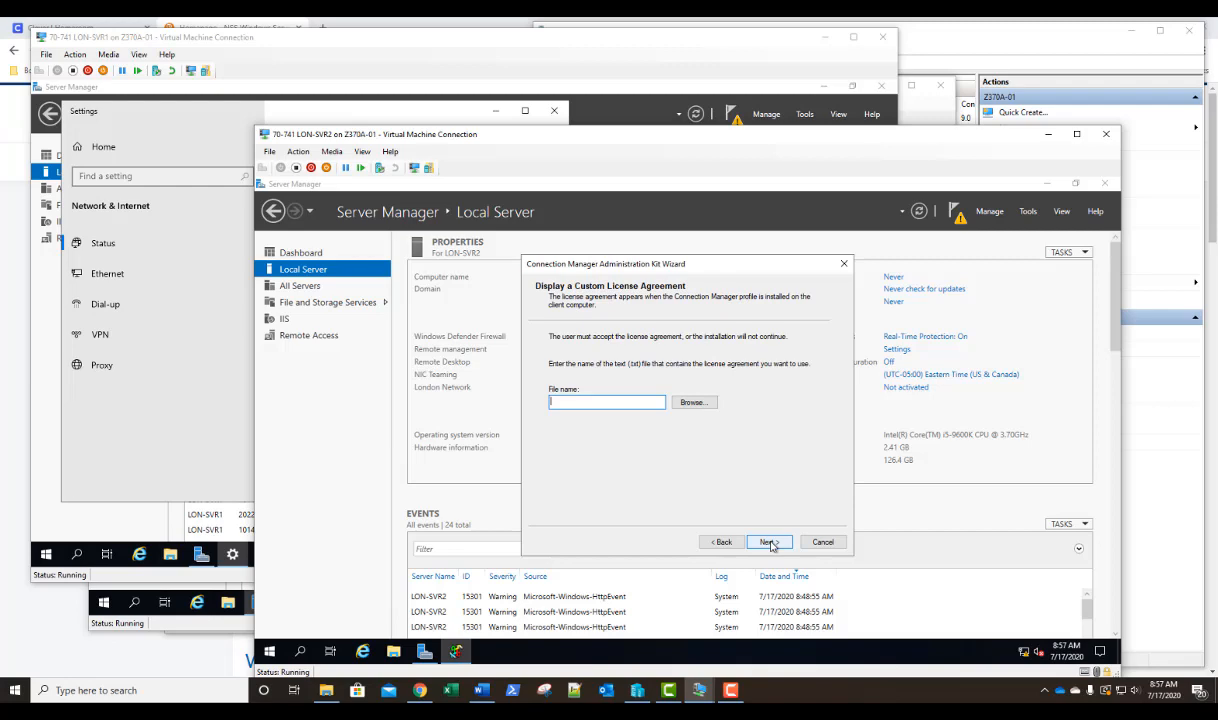
click(768, 542)
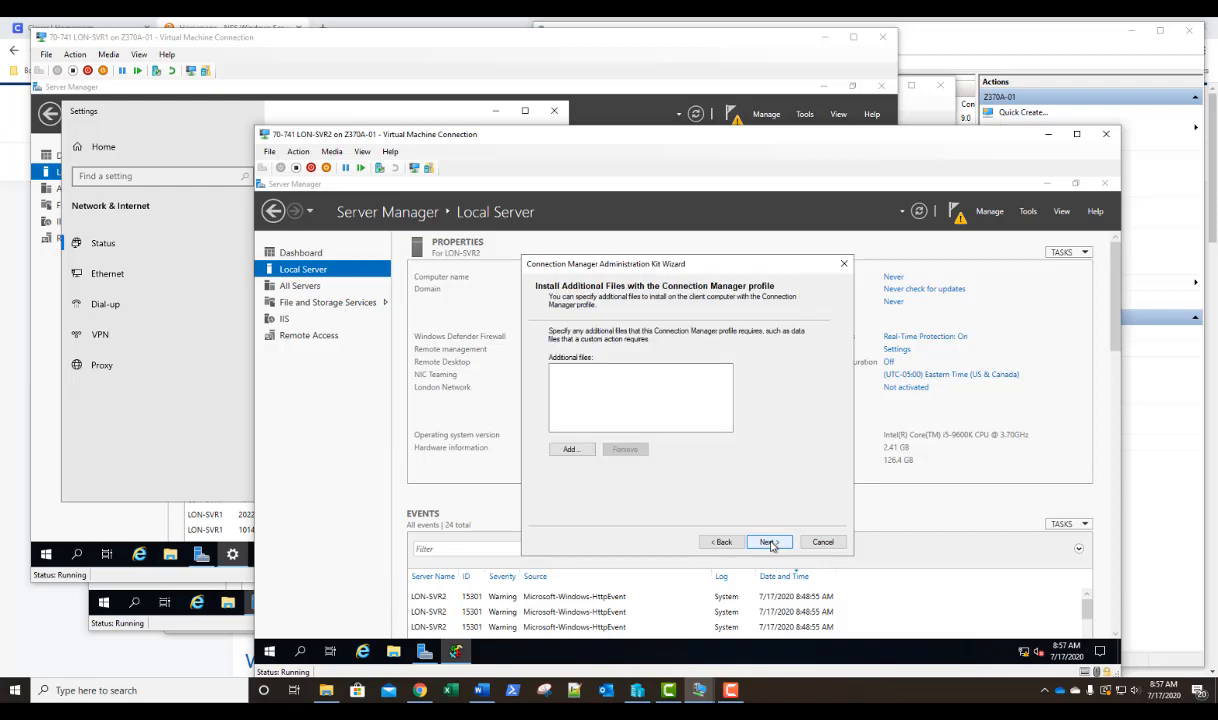
click(768, 542)
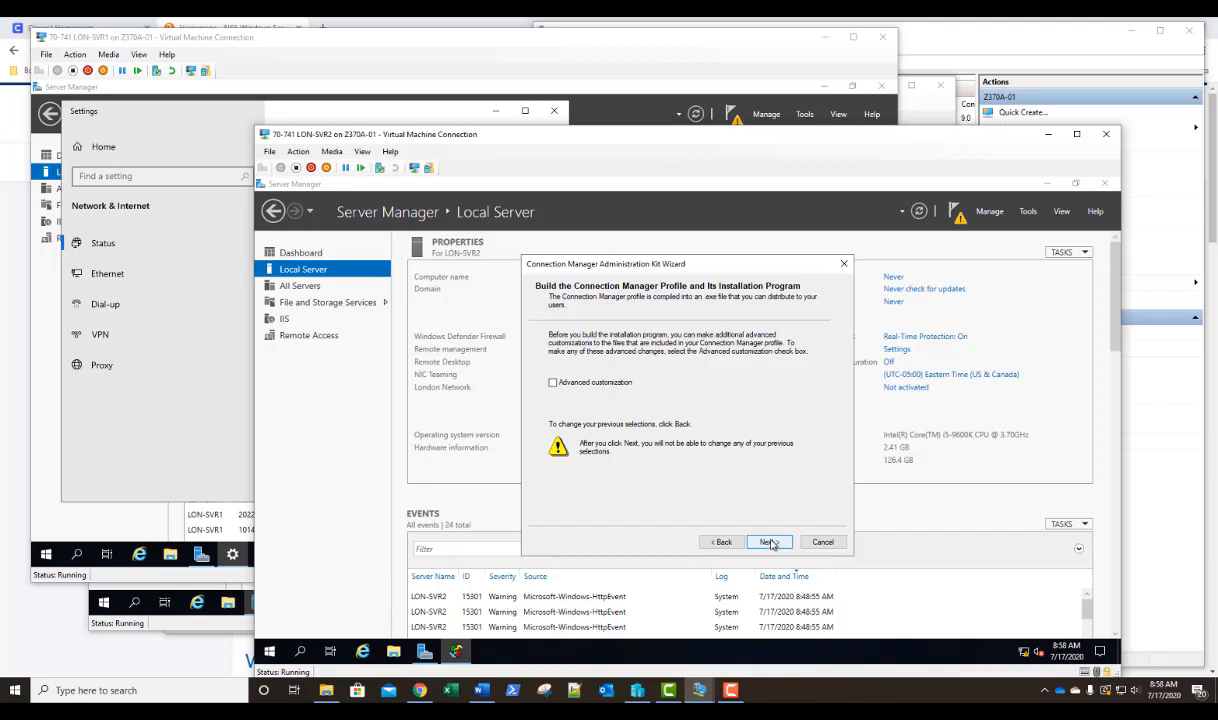
click(768, 542)
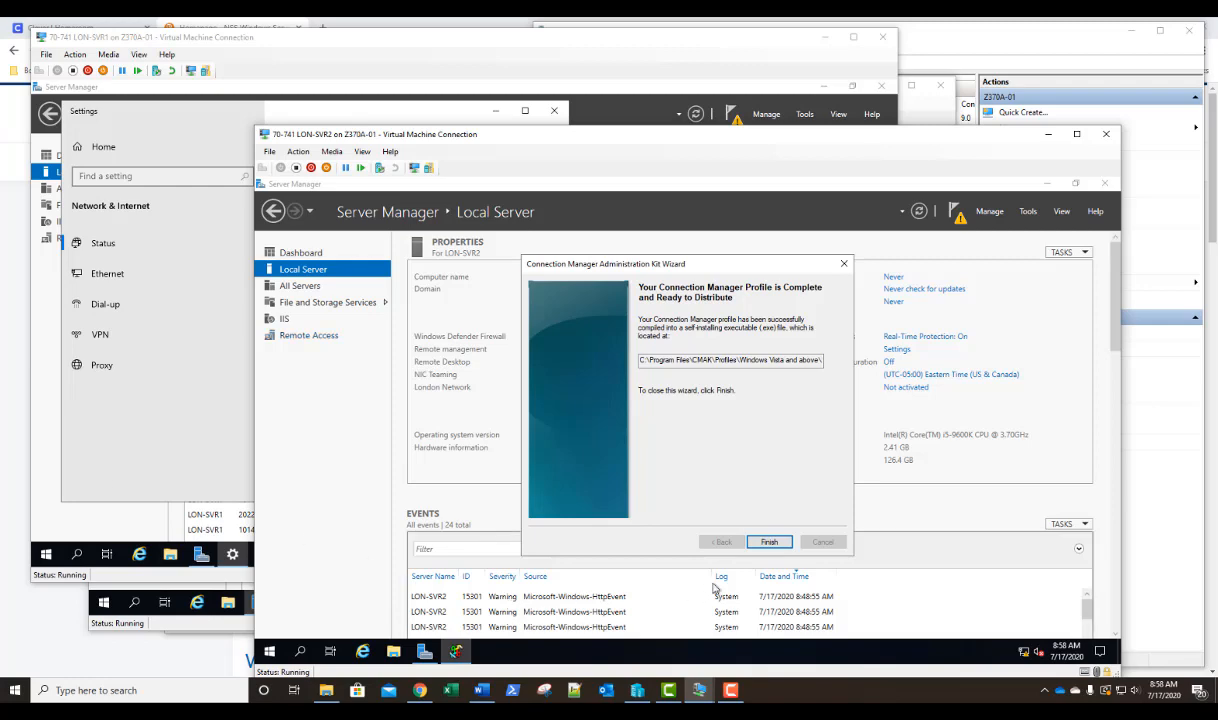
click(769, 543)
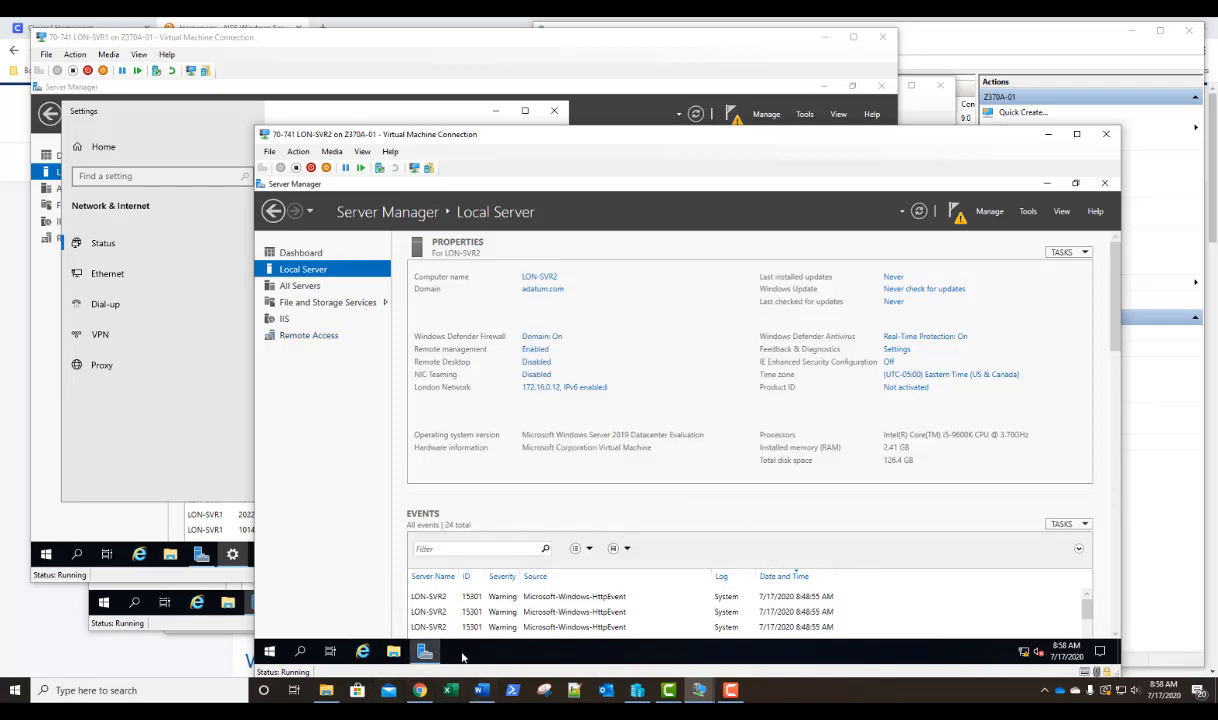
Open the folder C:\Program Files\CMAK\Profiles\Windows Vista and above\MyVPN on LON-SVR2 in File Explorer.
click(393, 652)
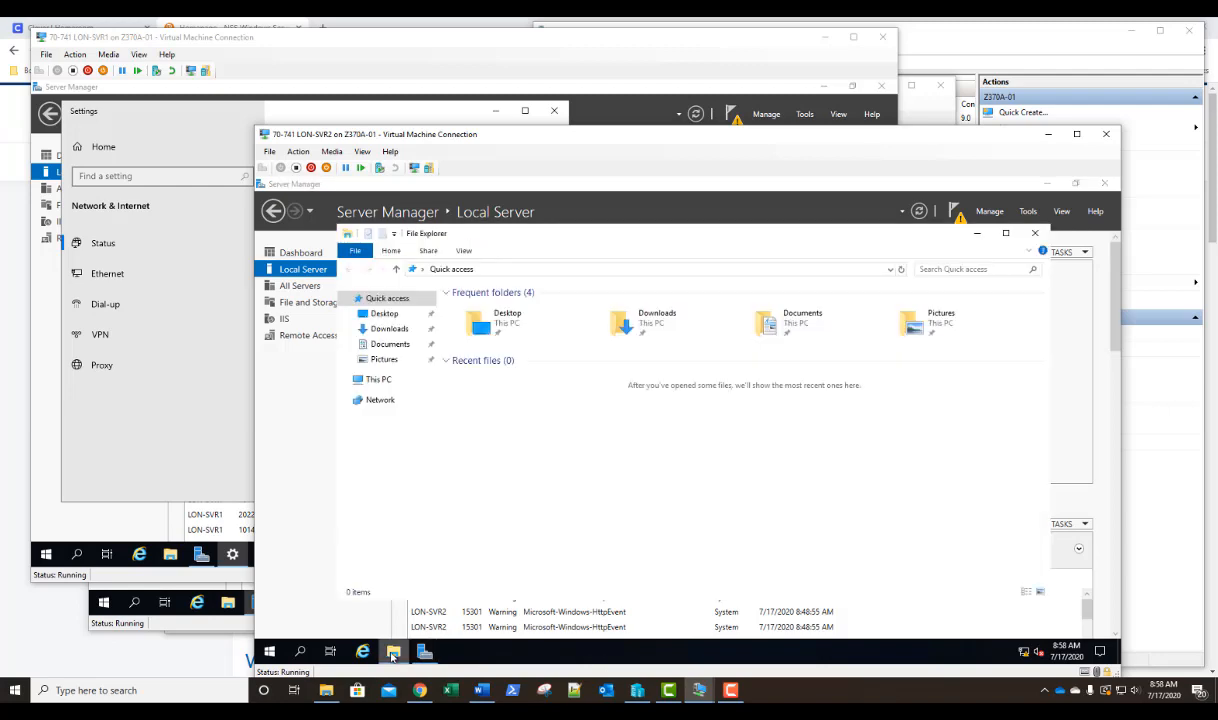
click(399, 382)
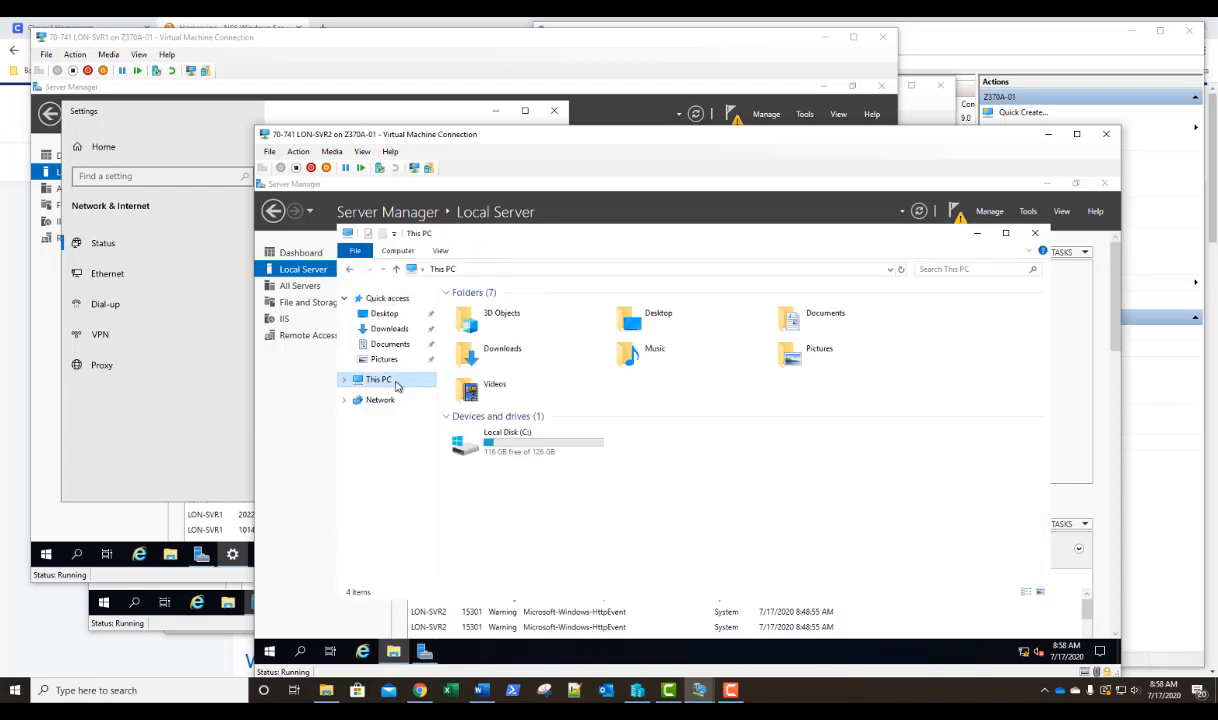
double_click(487, 445)
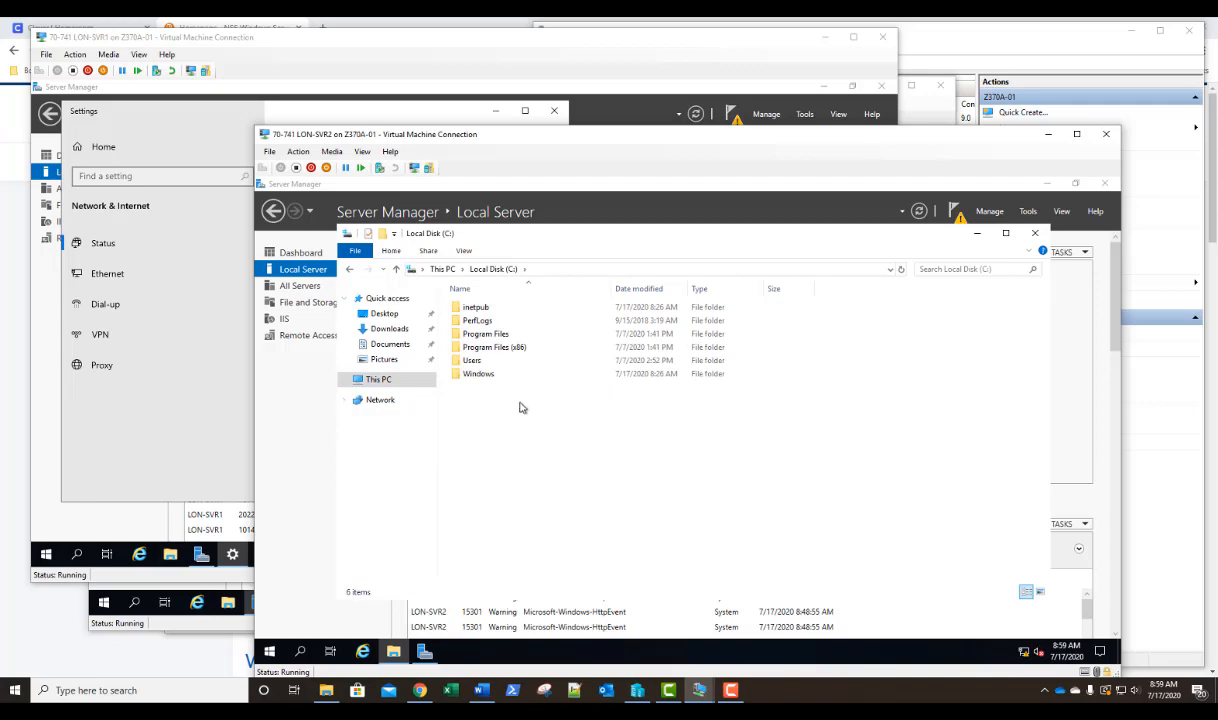
double_click(488, 334)
double_click(476, 309)
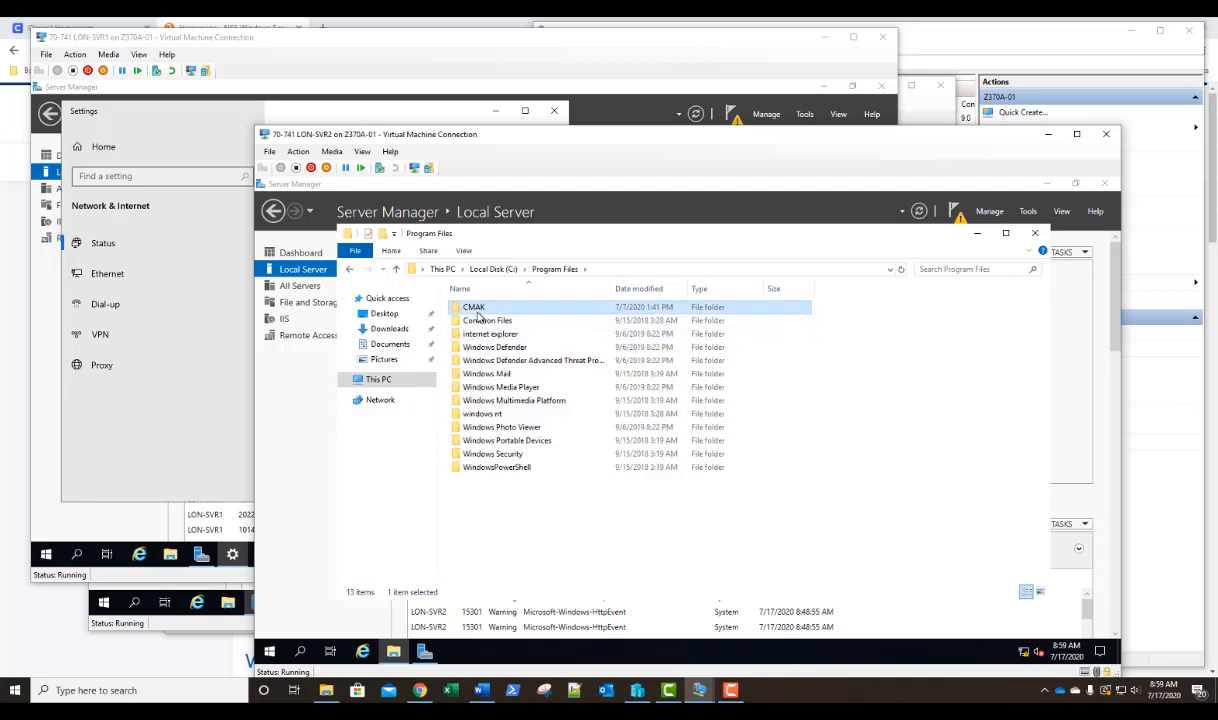
double_click(476, 320)
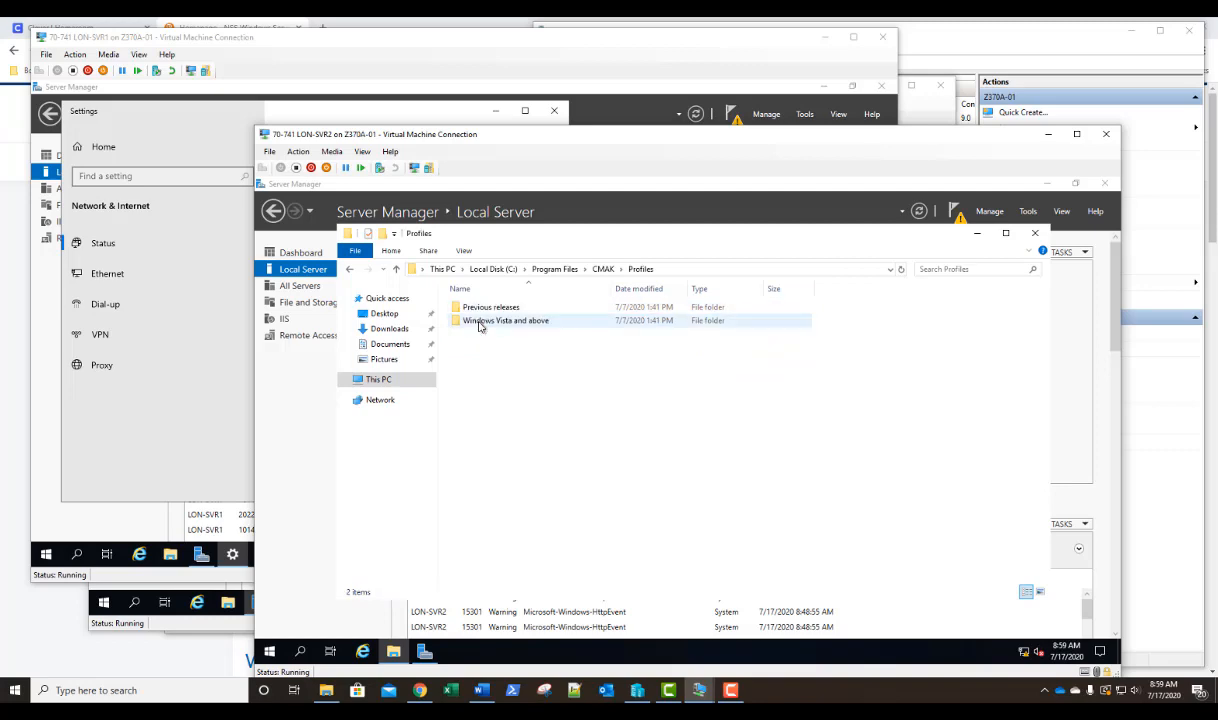
double_click(478, 321)
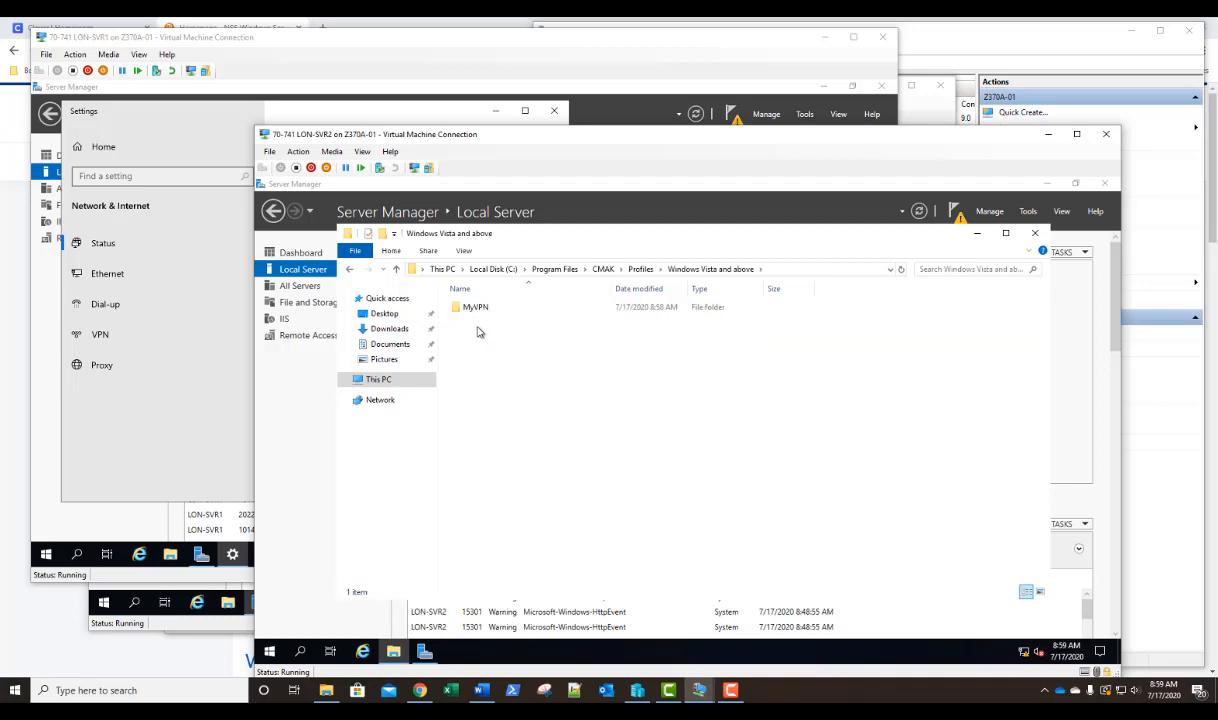
click(478, 311)
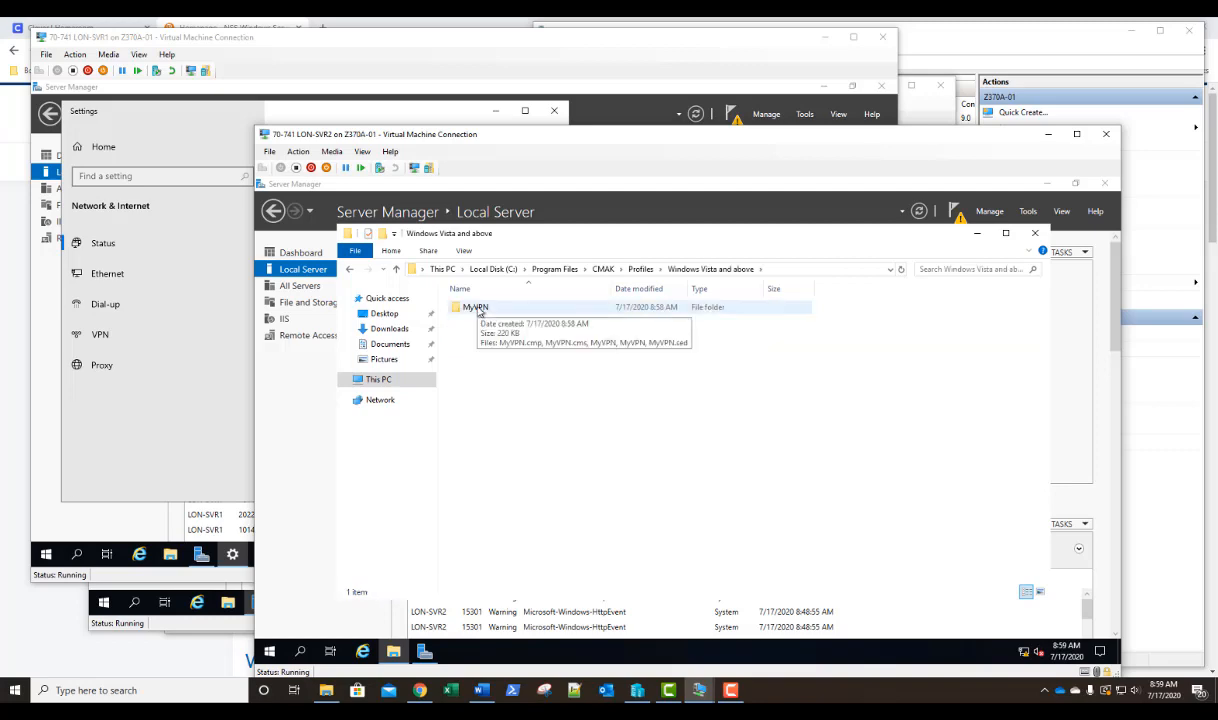
double_click(476, 308)
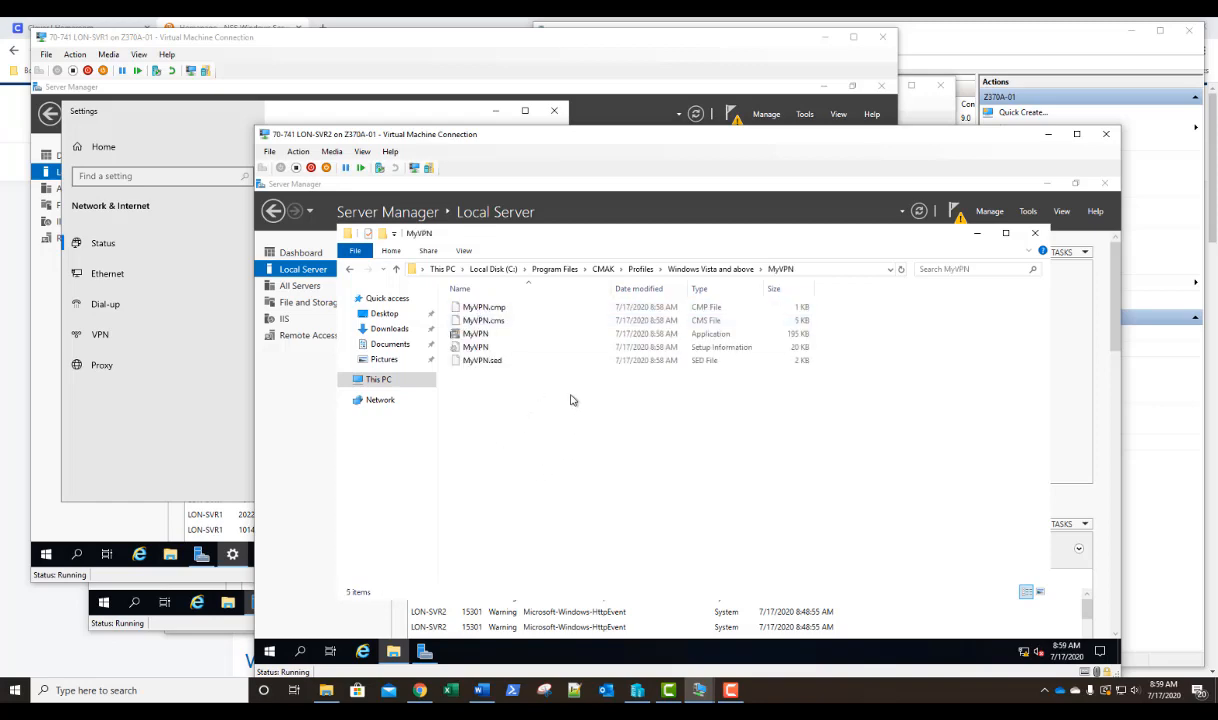
Copy the MyVPN application file.
click(490, 336)
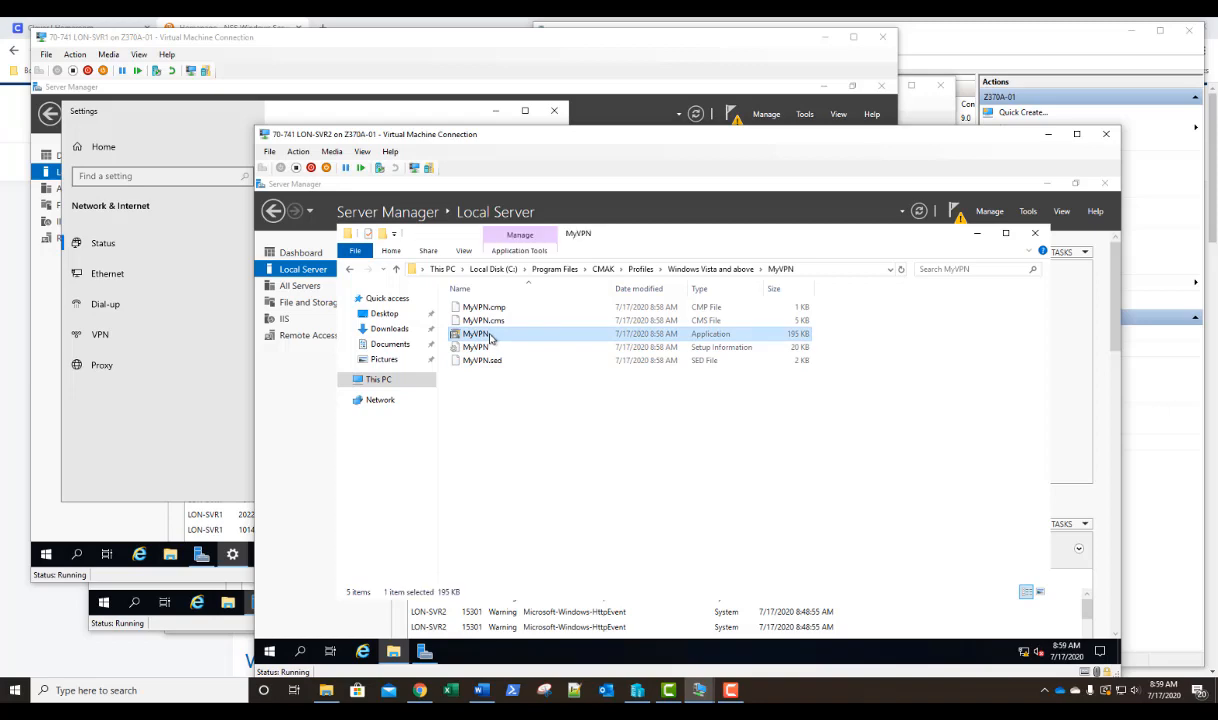
right_click(490, 337)
click(507, 481)
Look through the shared folders available on \\lon-dc1 for a place to put the profile installer.
click(828, 267)
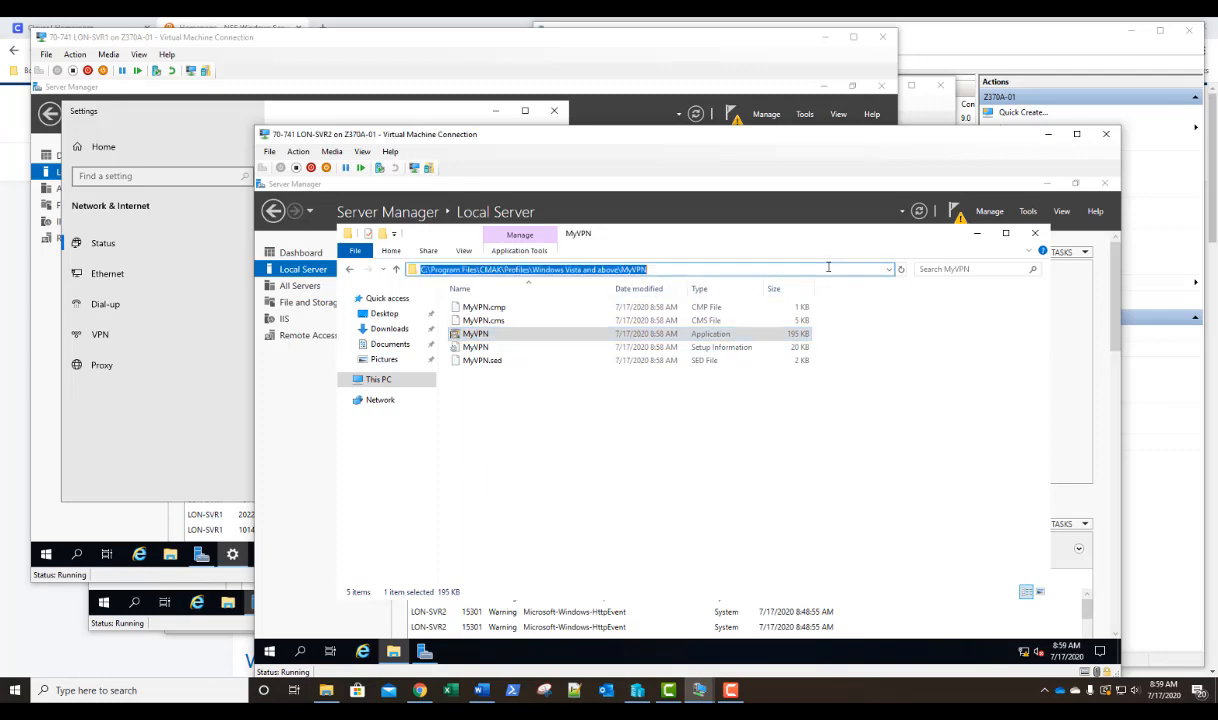
text(\\lo)
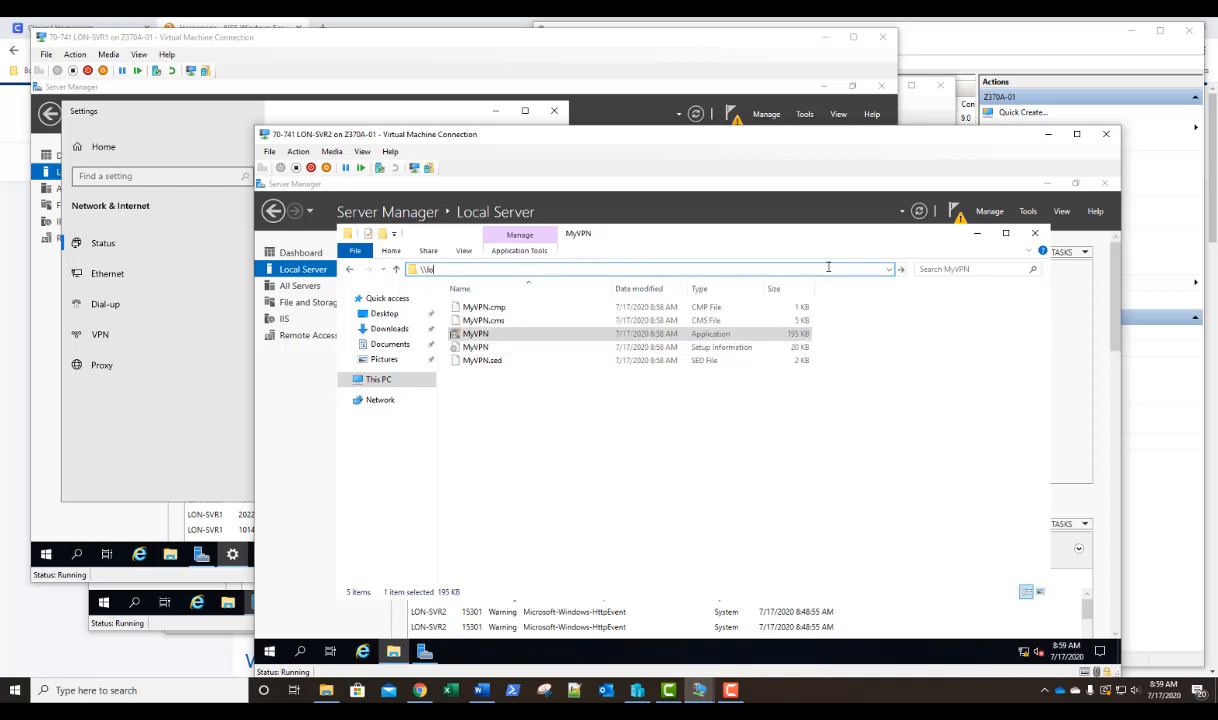
text(n-dc1\)
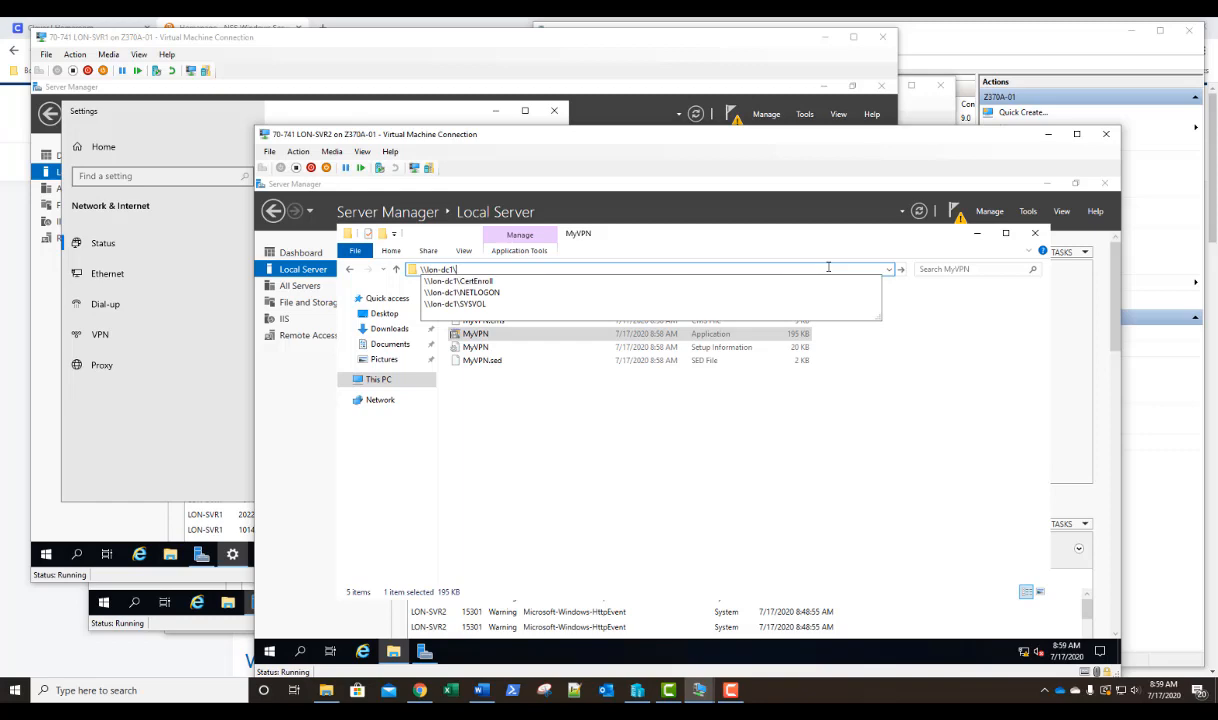
key(Down)
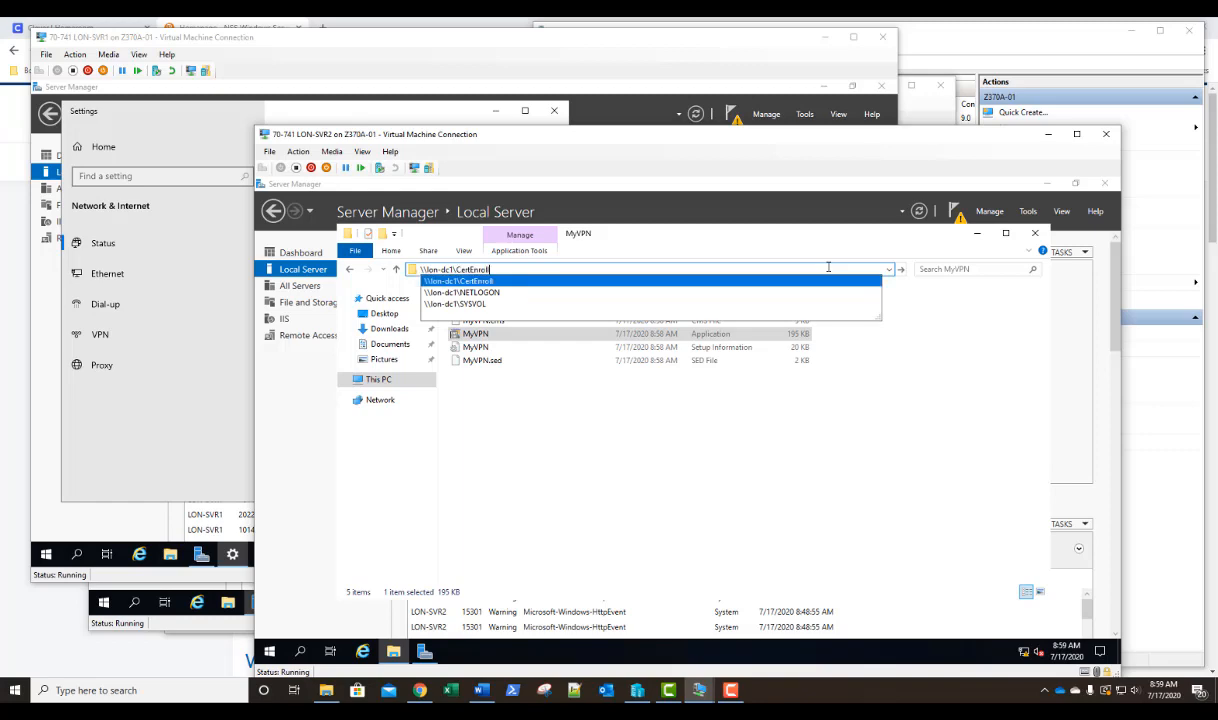
key(Down)
key(Down)
key(Up)
key(Up)
key(Up)
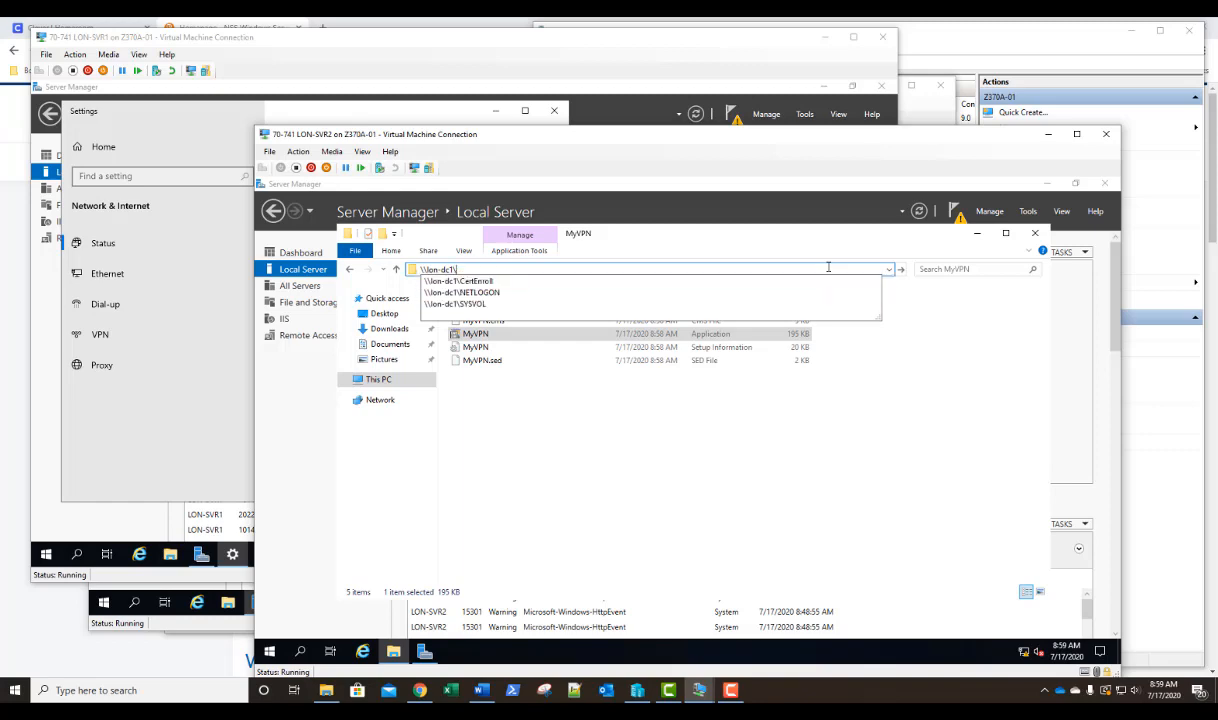
key(Down)
key(Down)
key(Down)
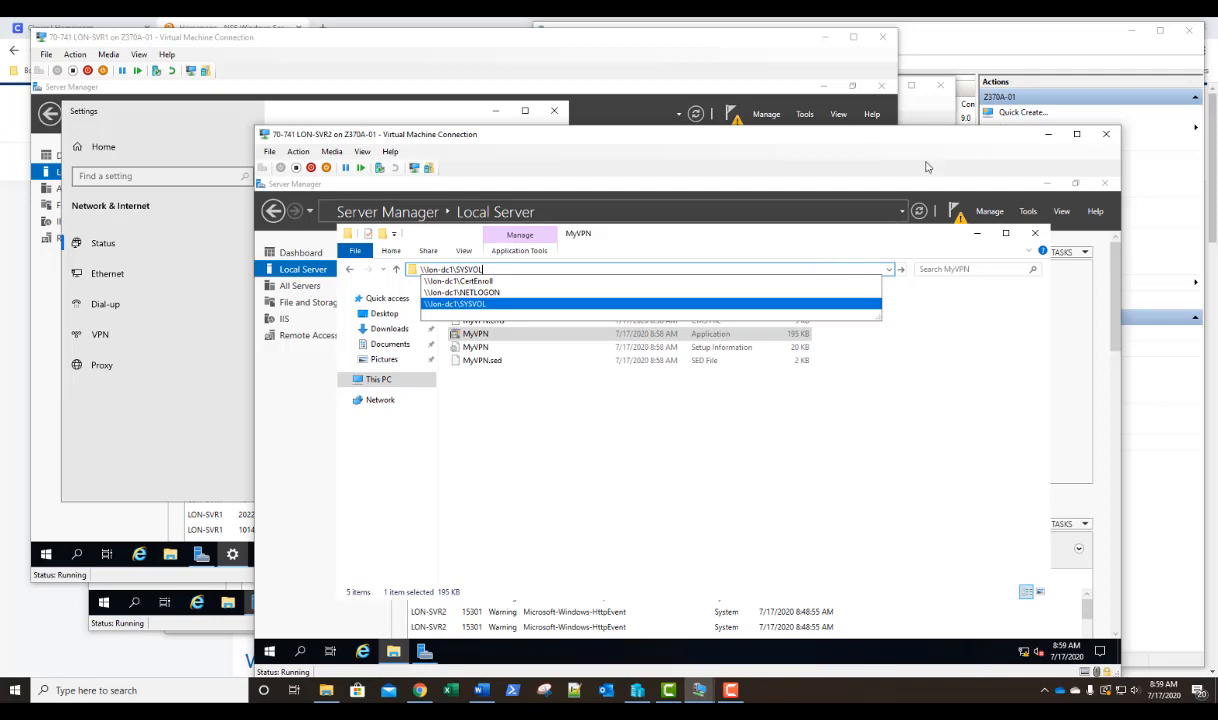
Switch to the LON-DC1 virtual machine and create a folder named Software in the root of drive C.
click(937, 112)
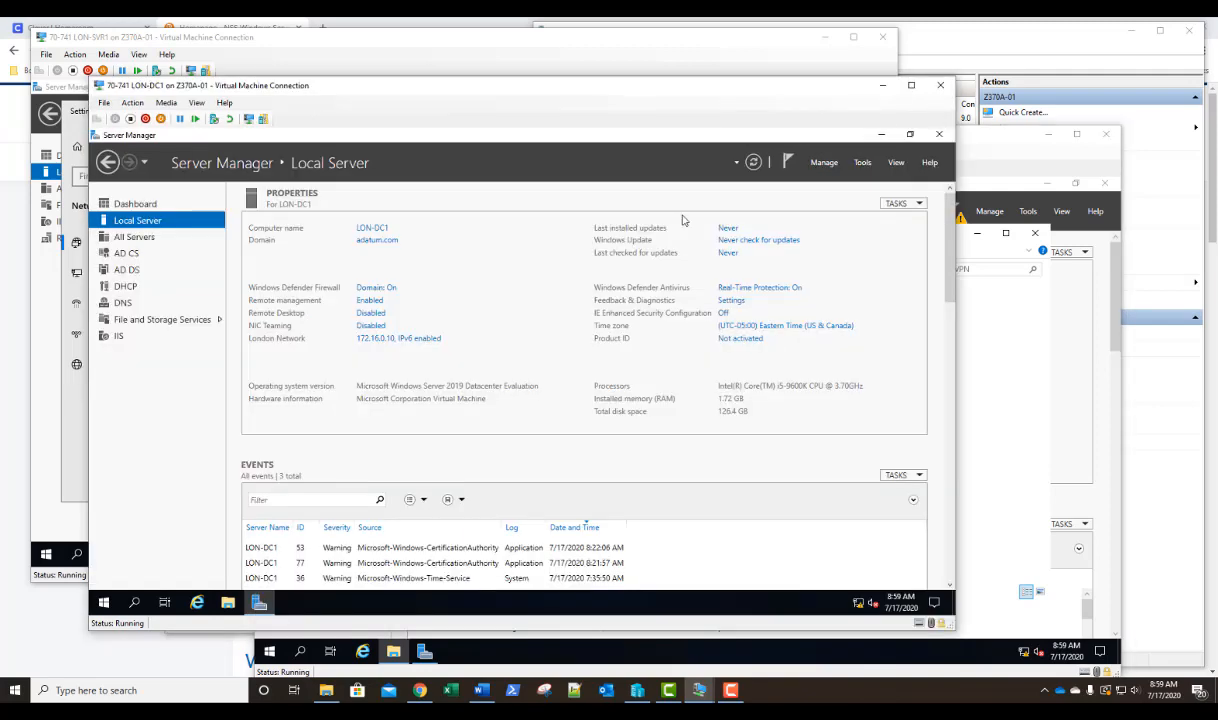
click(228, 603)
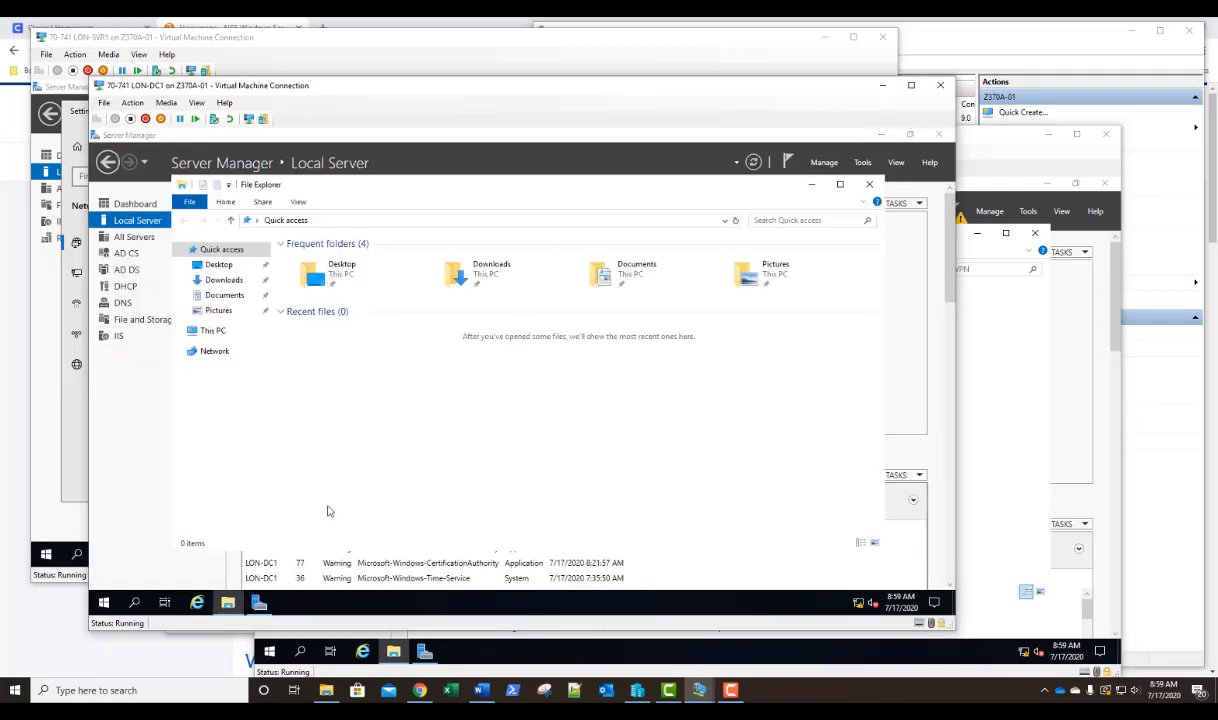
click(222, 329)
double_click(312, 378)
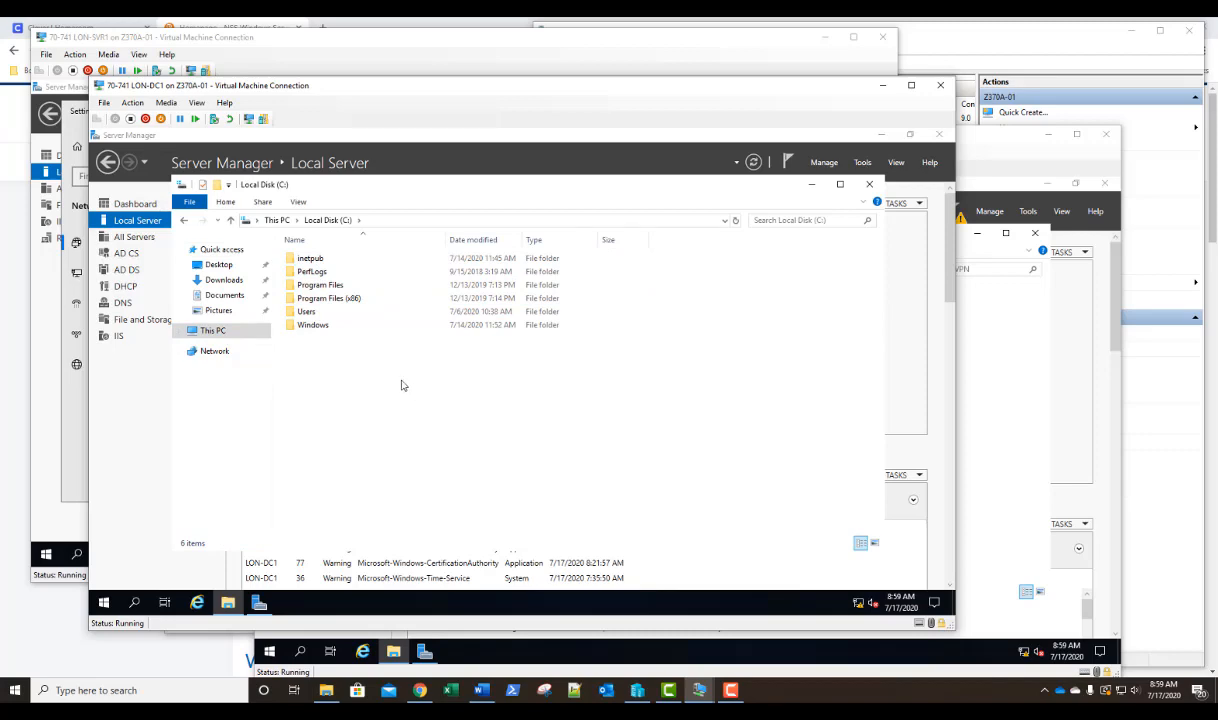
click(215, 188)
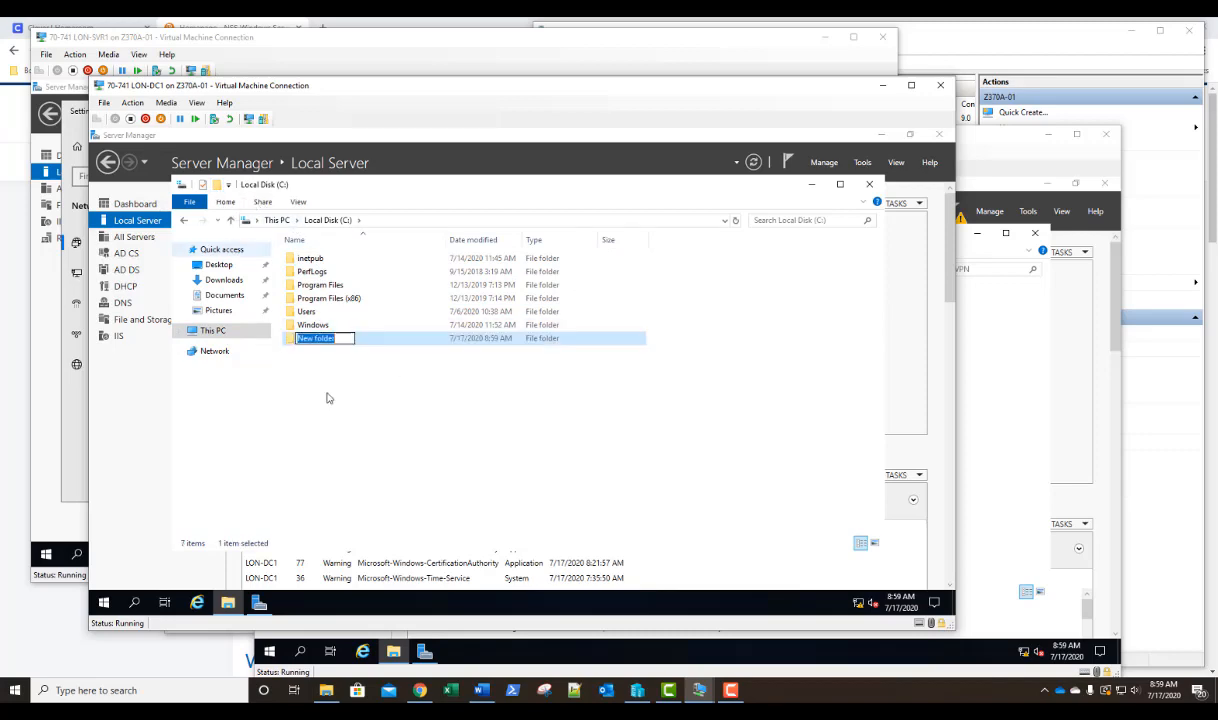
text(So)
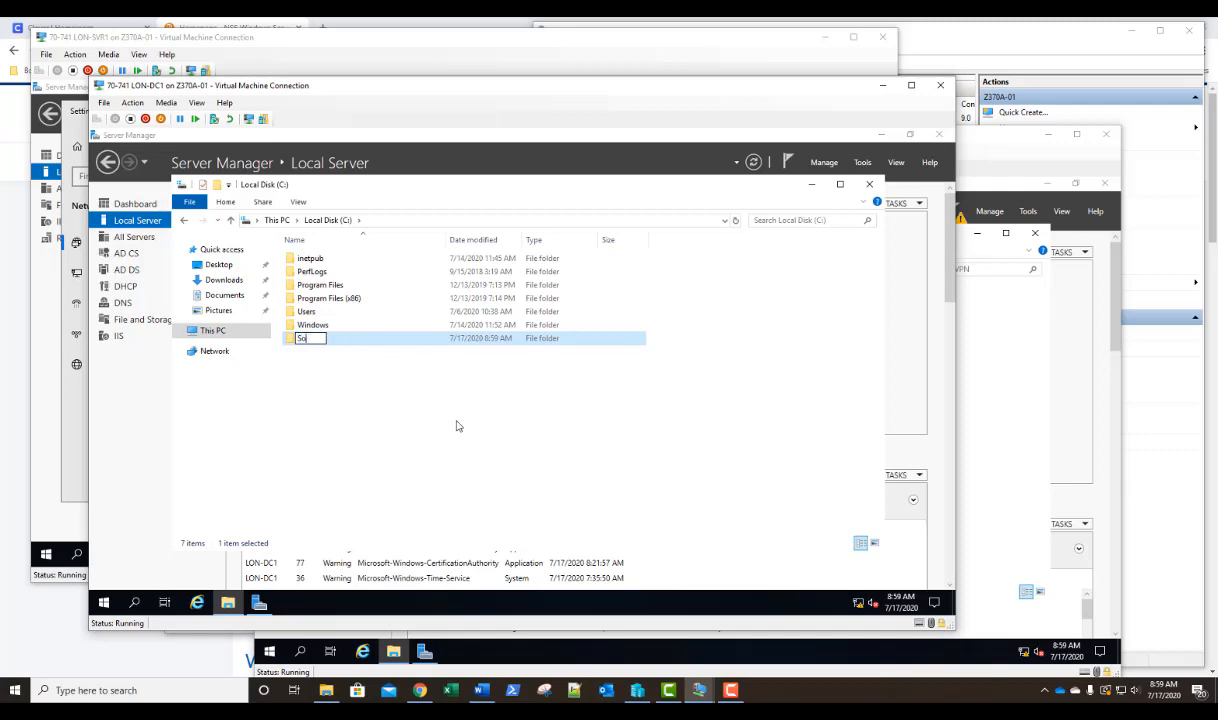
text(ftware)
key(Return)
Turn on advanced sharing for the C:\Software folder on LON-DC1 with the share name Software.
right_click(292, 338)
click(348, 545)
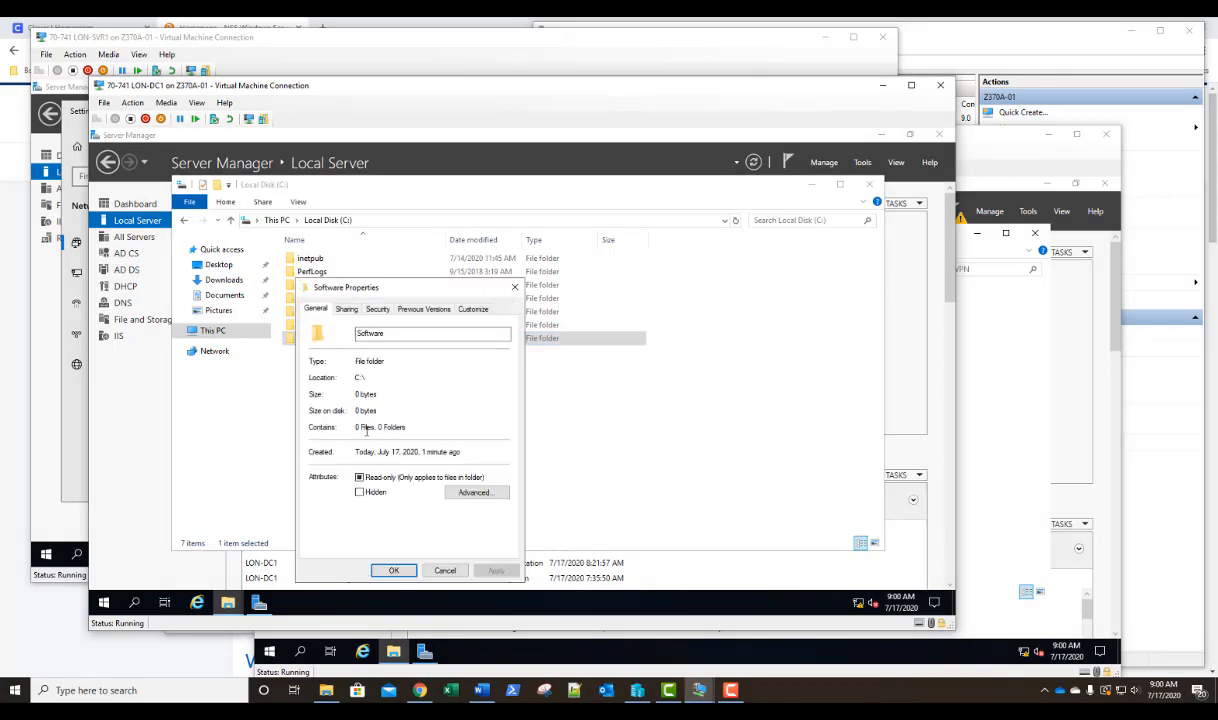
click(345, 309)
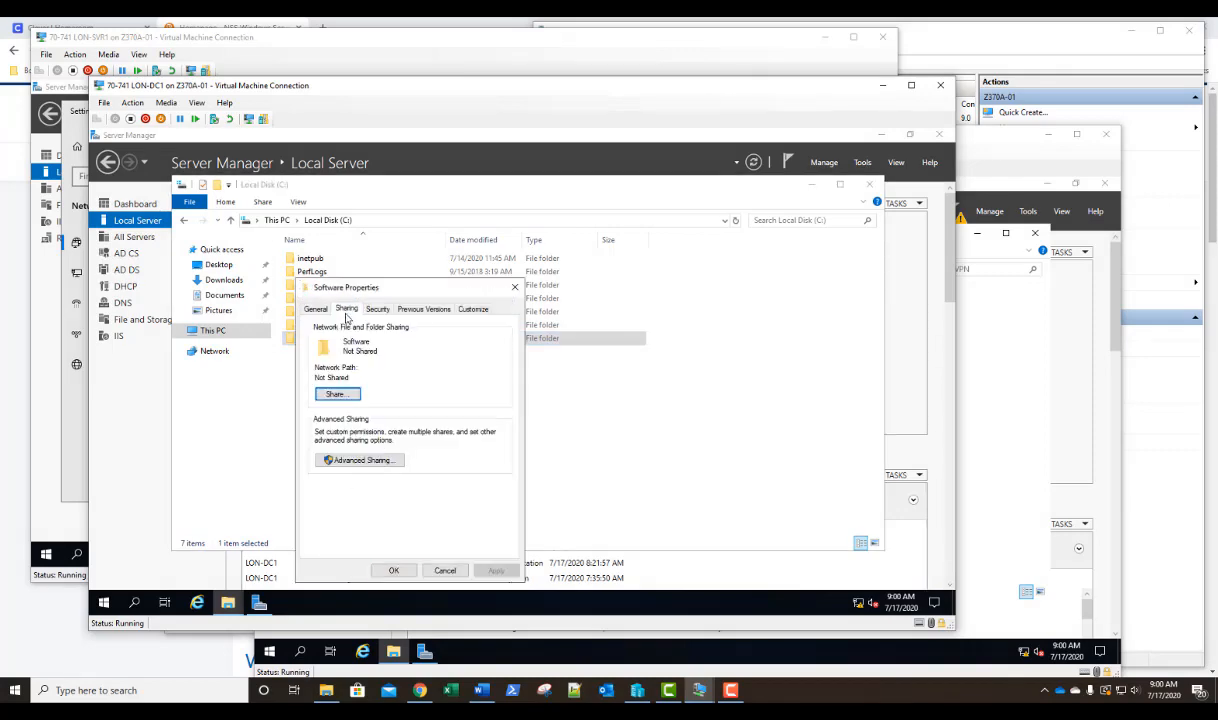
click(358, 459)
click(322, 333)
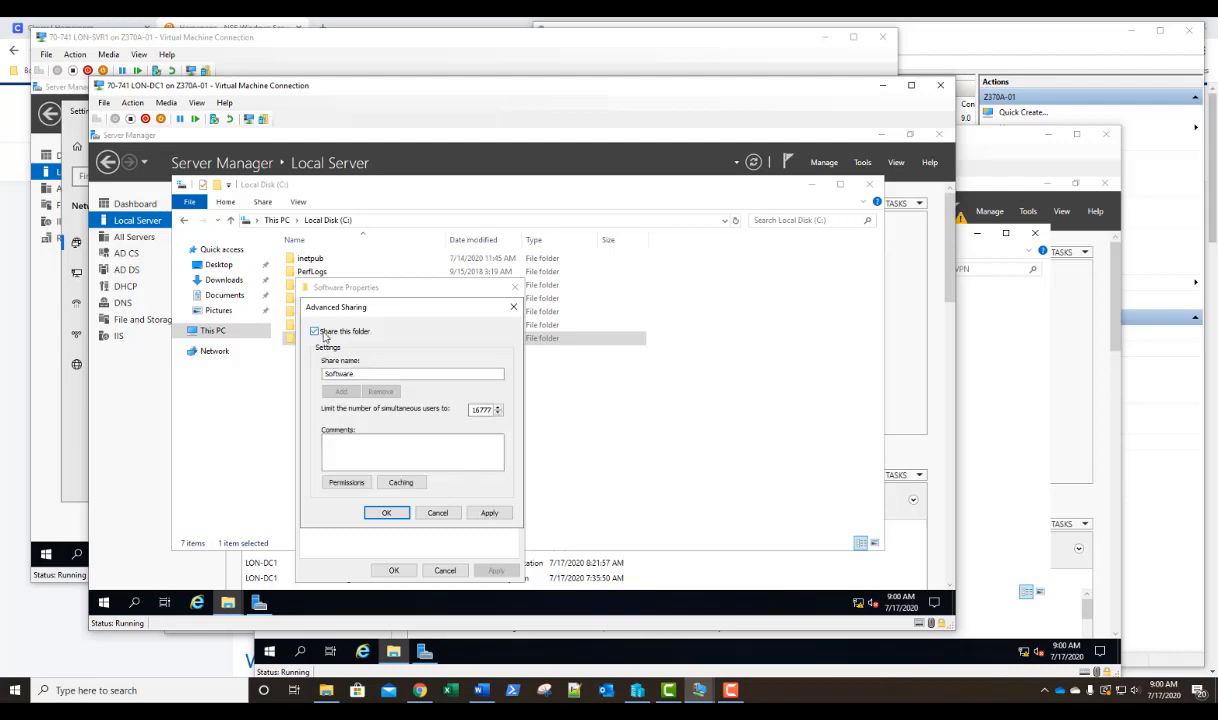
Allow Everyone Full Control in the Software share permissions, apply the sharing settings, and close the folder window.
click(346, 482)
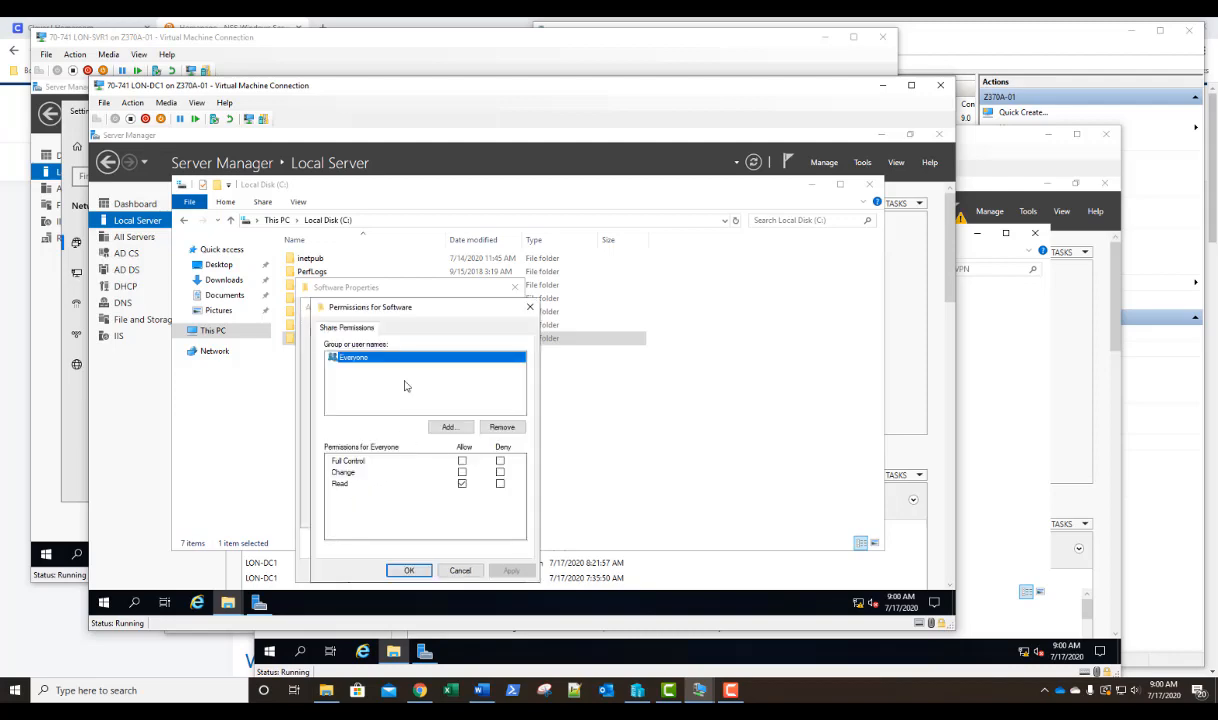
click(462, 461)
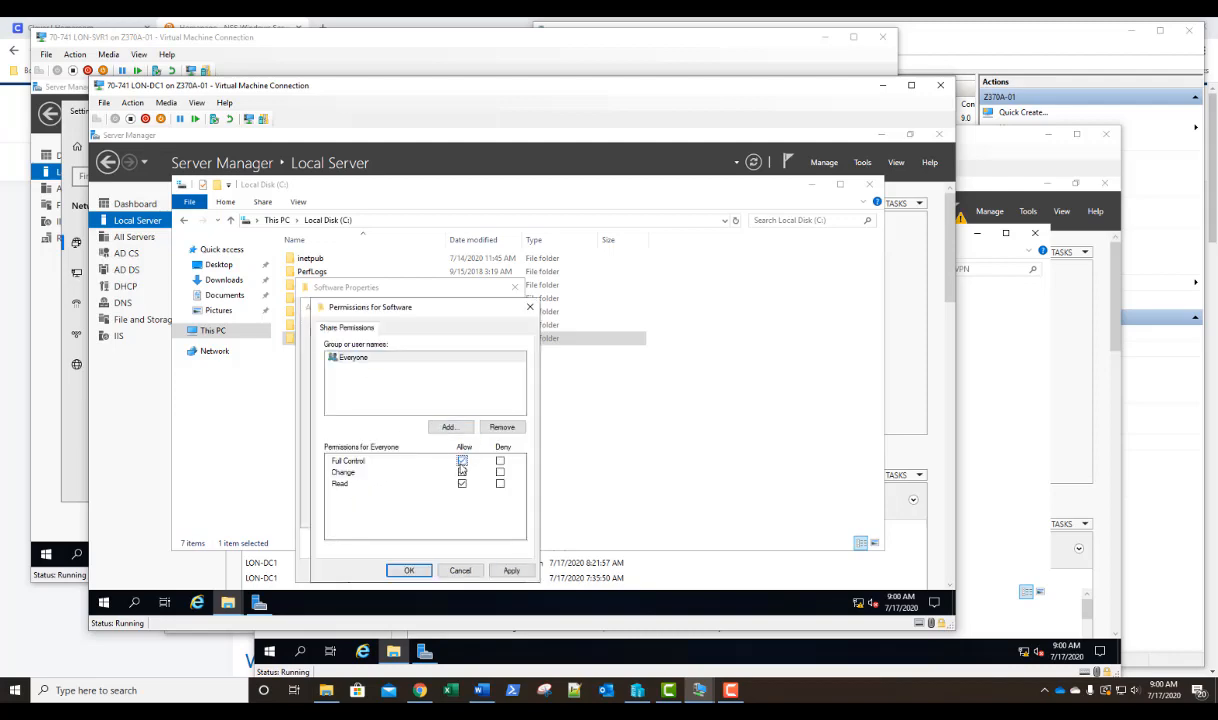
click(405, 570)
click(389, 511)
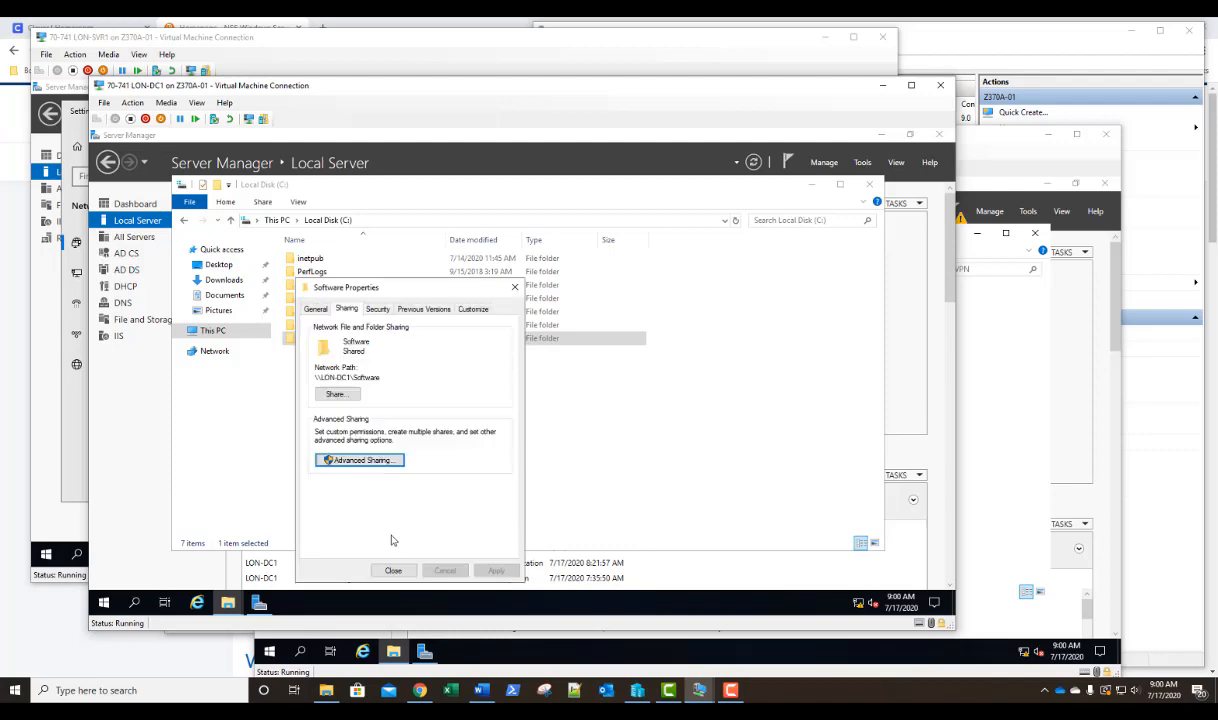
click(393, 570)
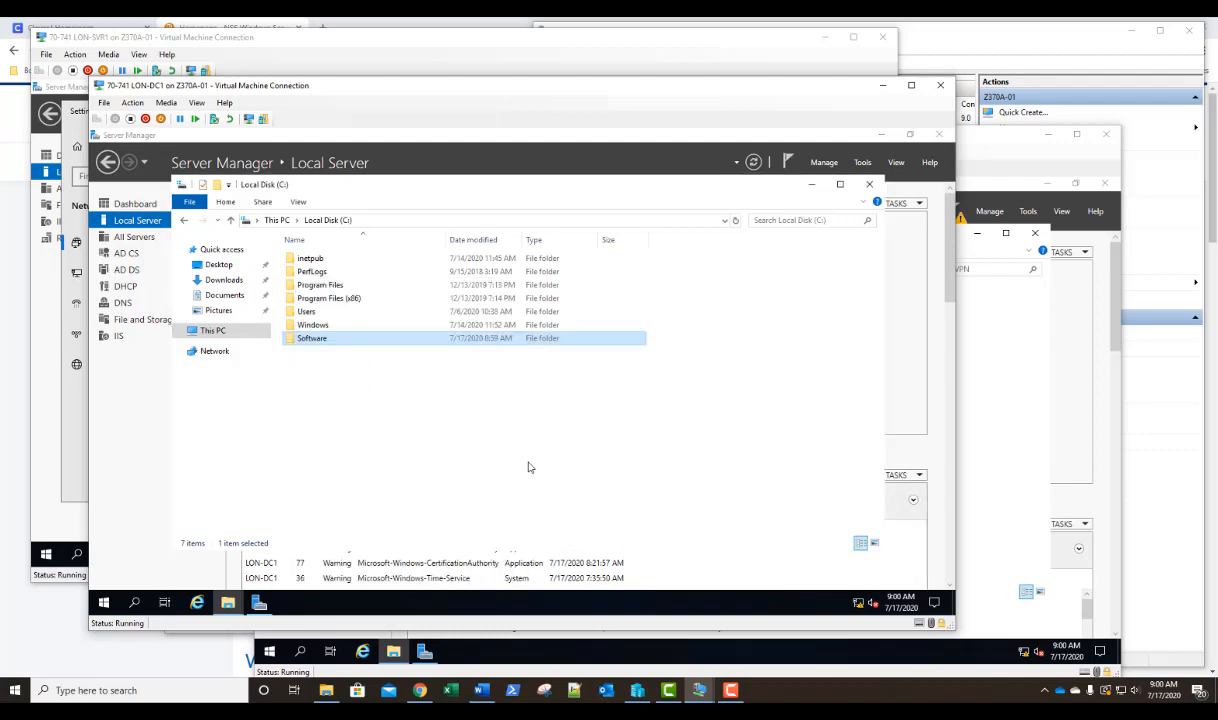
click(869, 186)
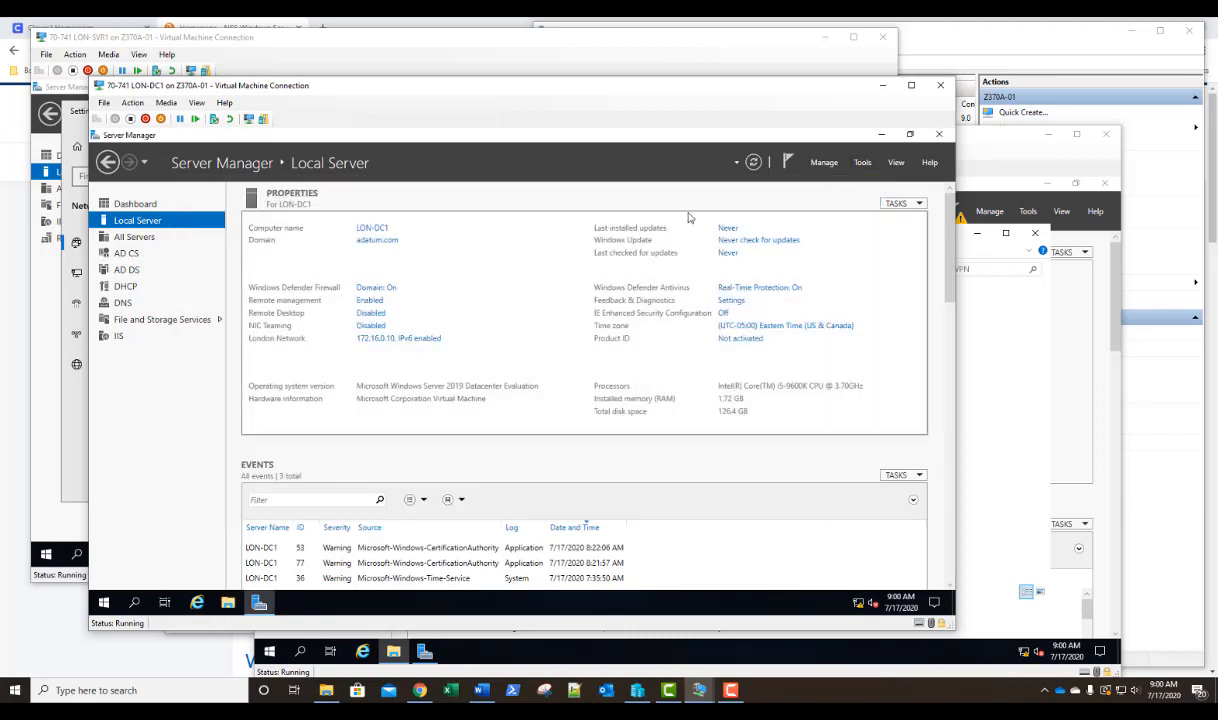
Switch to the LON-SVR2 virtual machine and paste the copied MyVPN application into \\lon-dc1\Software.
click(990, 159)
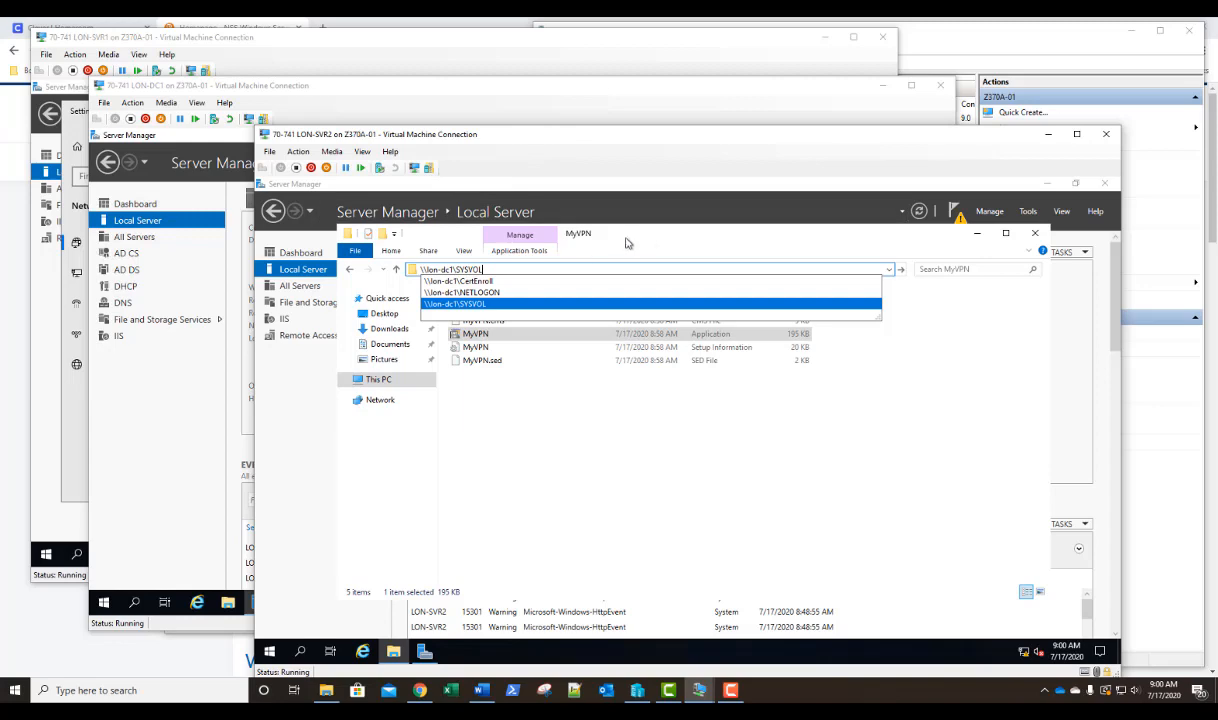
key(BackSpace)
key(BackSpace)
key(BackSpace)
key(BackSpace)
key(BackSpace)
key(BackSpace)
key(BackSpace)
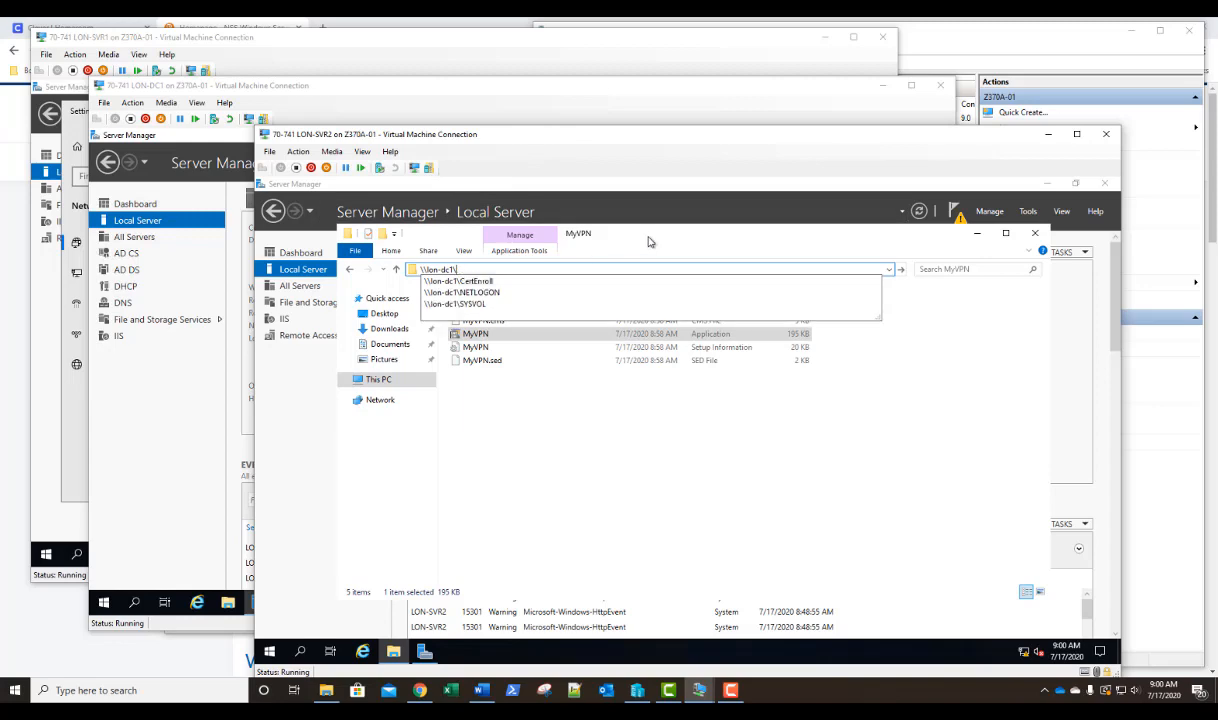
text(\)
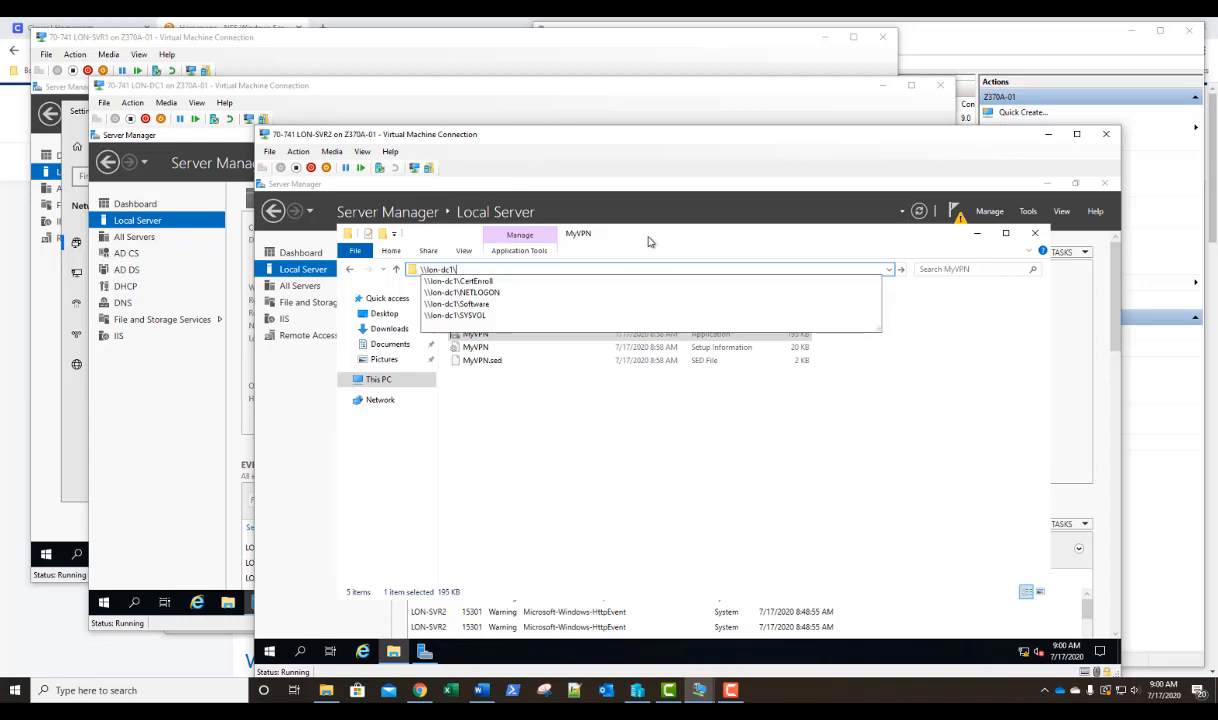
click(512, 304)
right_click(537, 390)
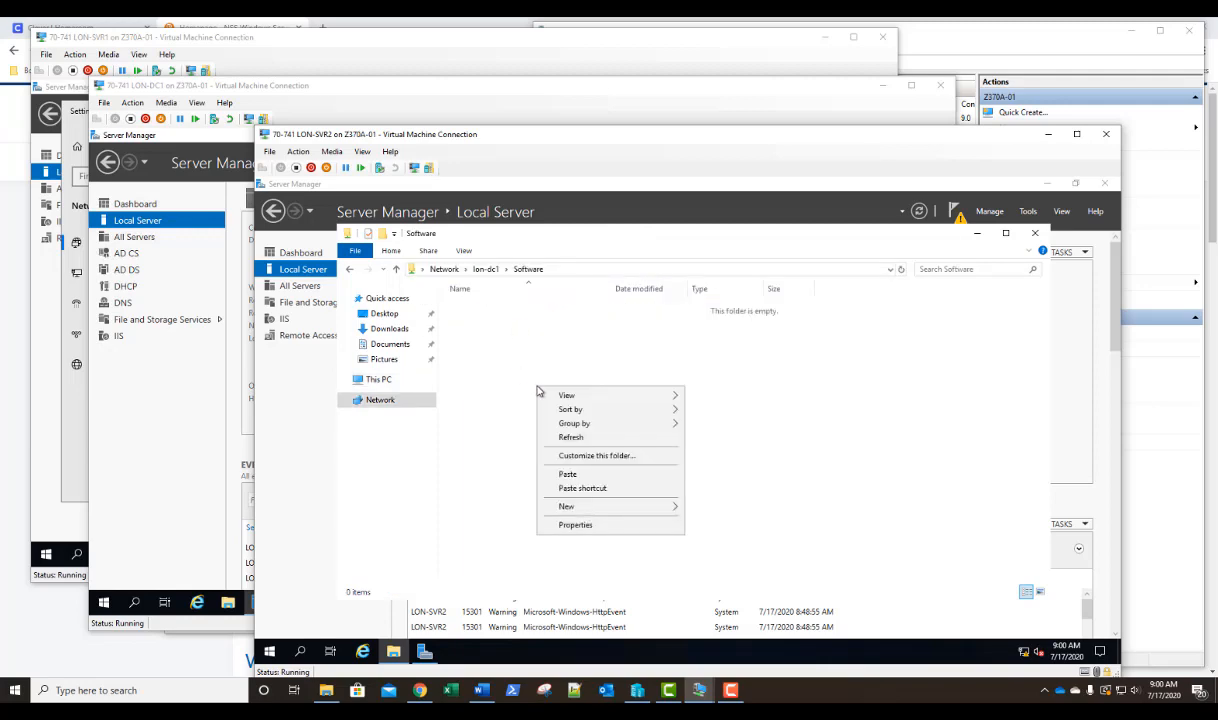
click(566, 474)
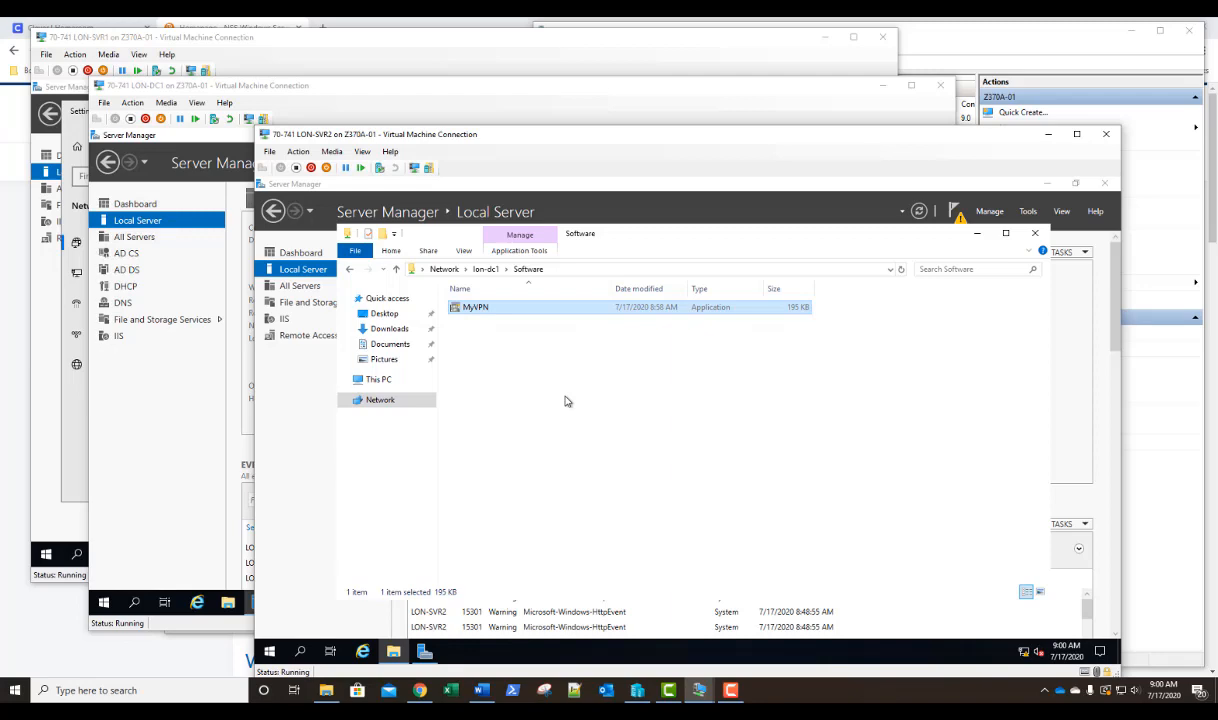
Connect to the 70-741 LON-CL1 virtual machine from Hyper-V Manager and sign in to ADATUM as sadmin with the account password.
click(1052, 57)
click(740, 203)
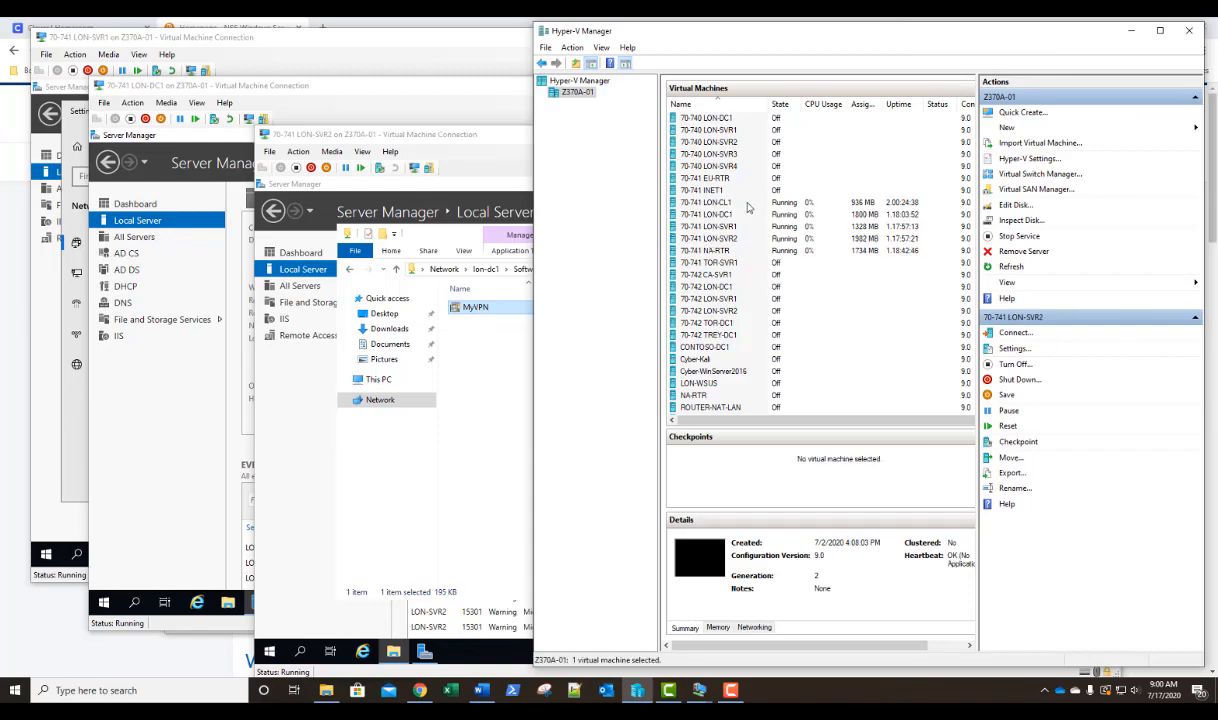
double_click(747, 205)
click(283, 241)
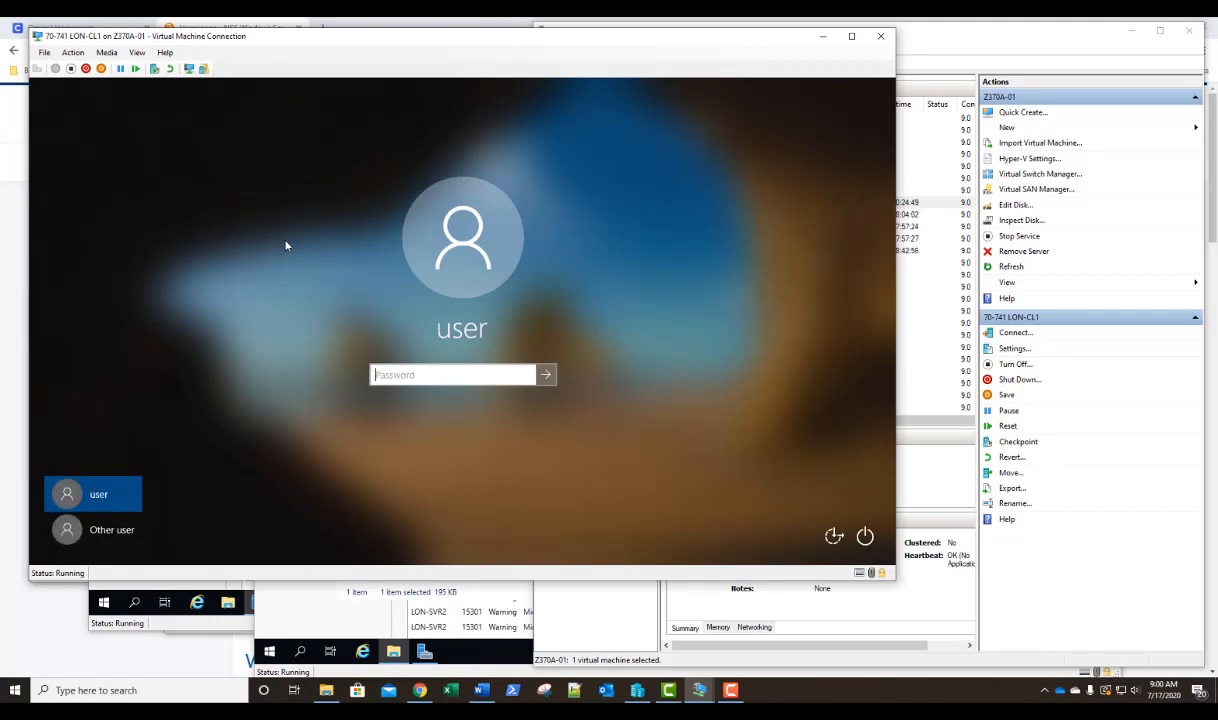
click(118, 527)
text(sadmin)
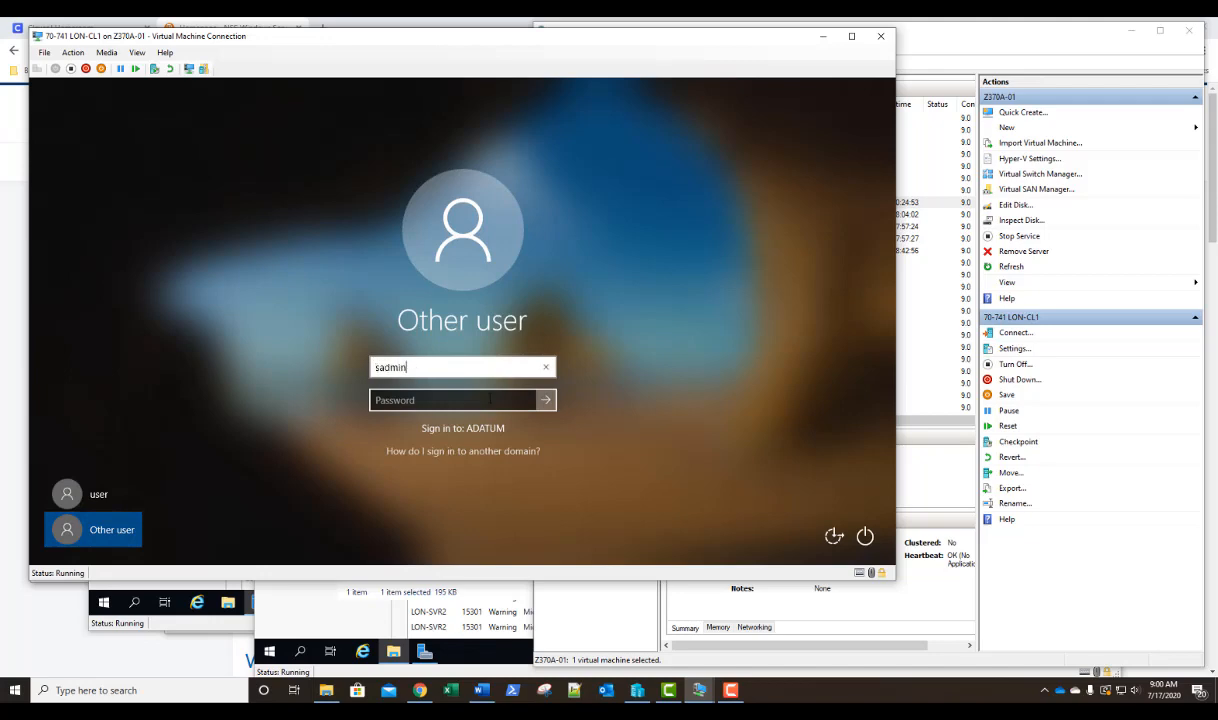
key(Tab)
text(••)
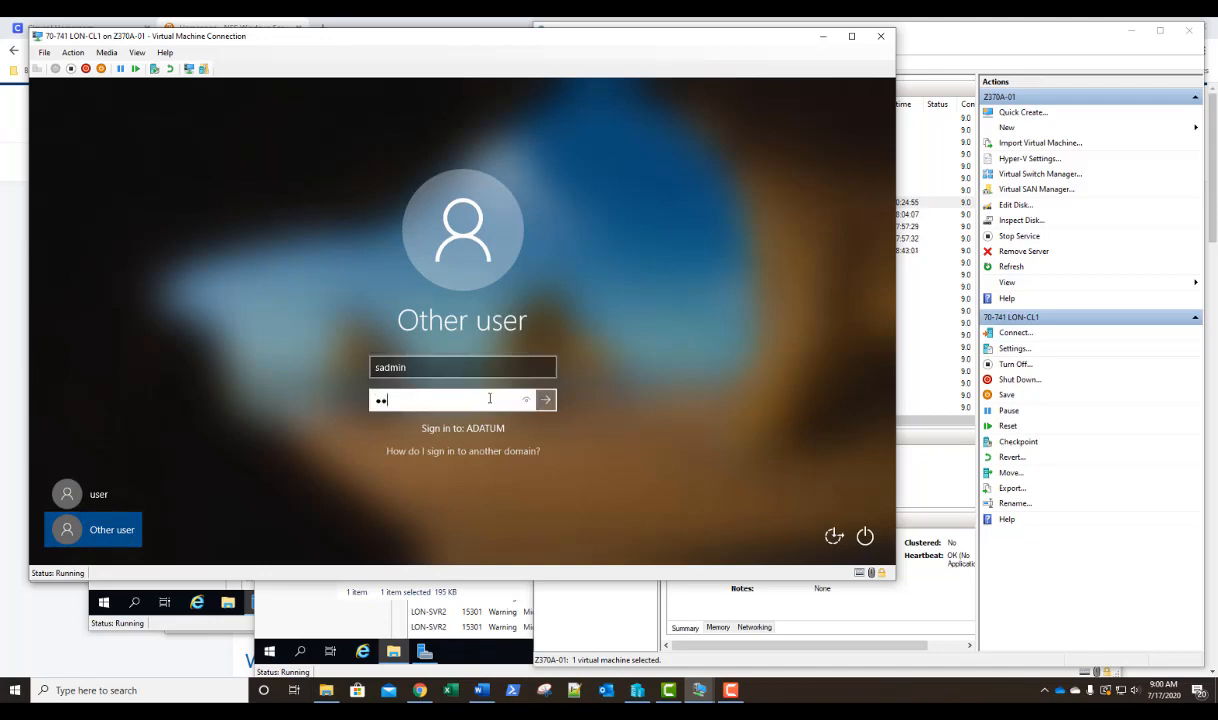
text(••)
key(Return)
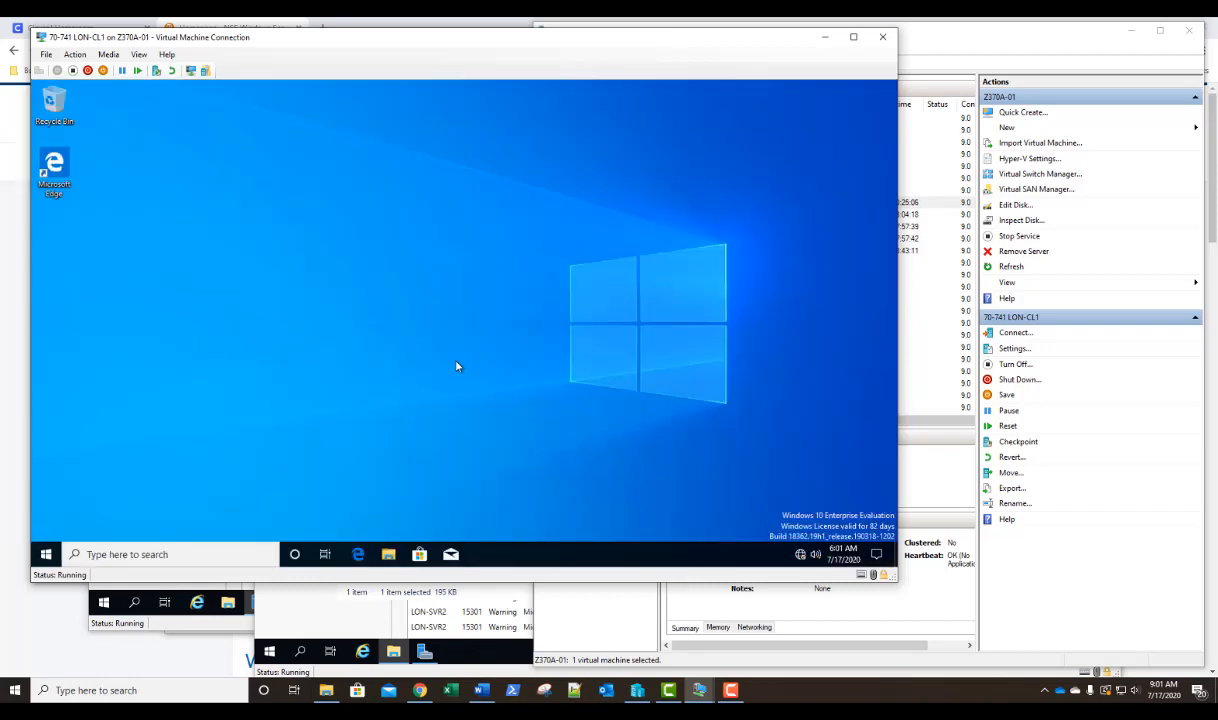
Open the shared folder \\lon-dc1\Software in File Explorer on LON-CL1.
click(389, 555)
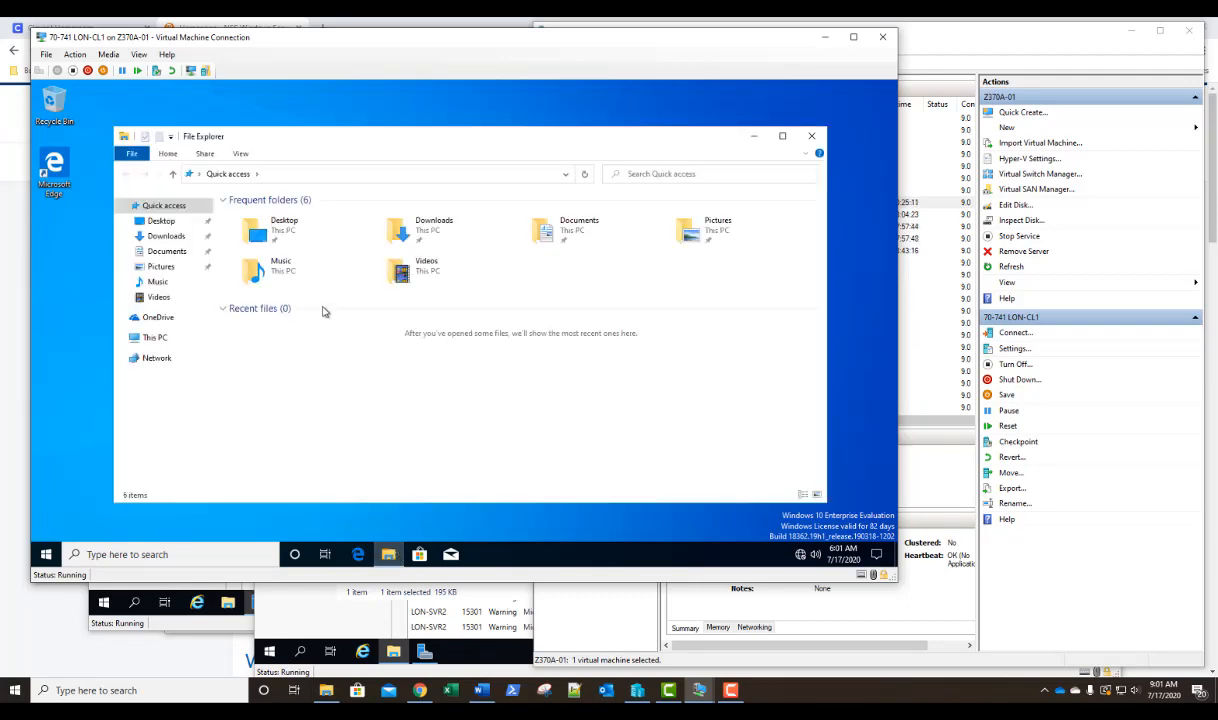
click(424, 175)
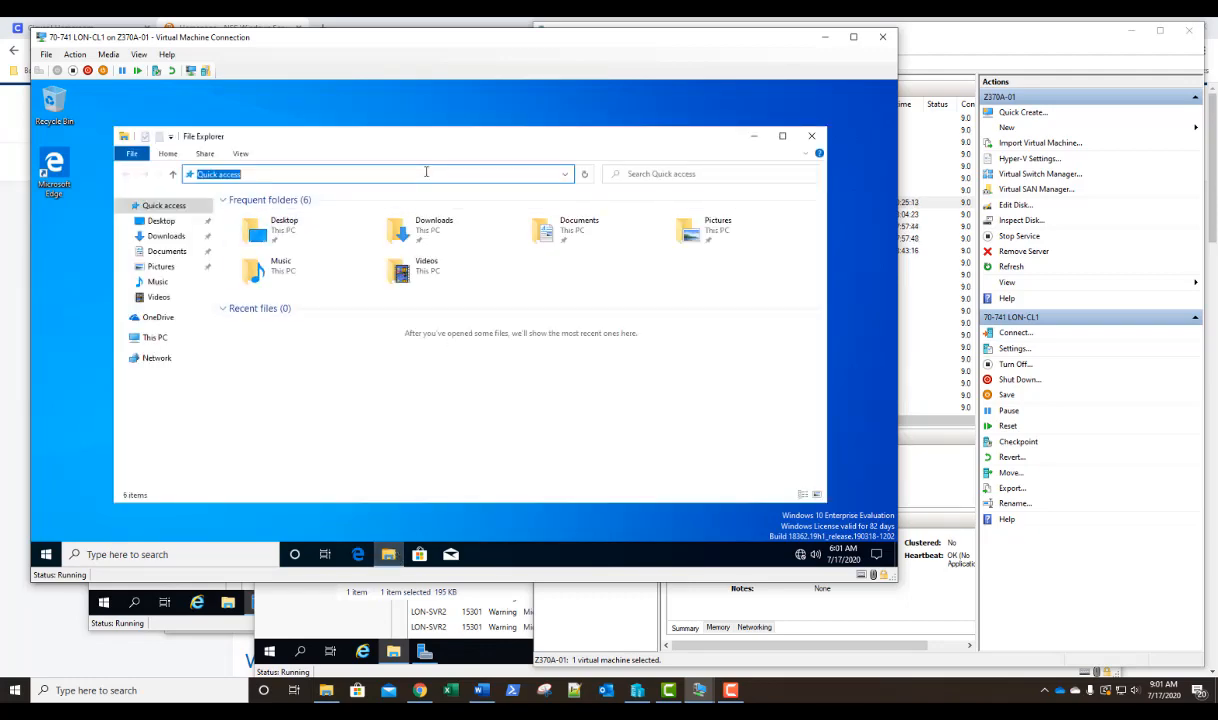
text(\)
text(lon-dc1)
text(\)
key(Down)
key(Down)
key(Down)
key(Return)
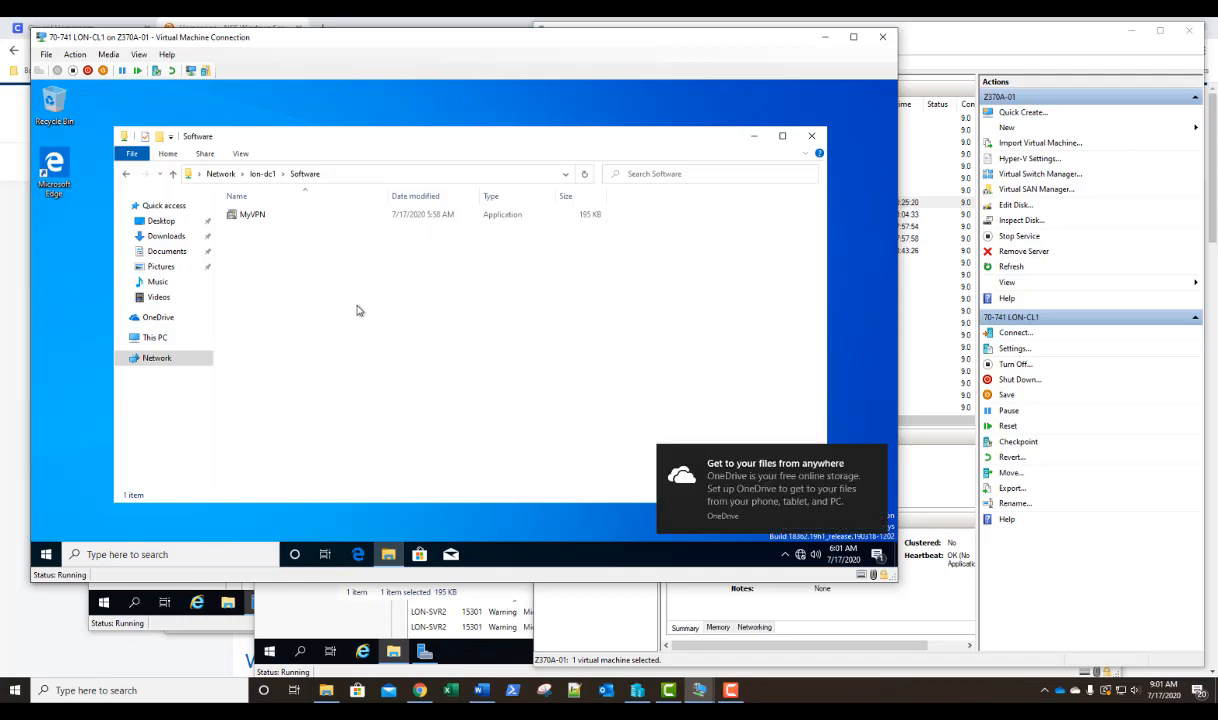
Install MyVPN from the share, making the connection available for all users without a desktop shortcut, and bring up its connection window.
double_click(265, 217)
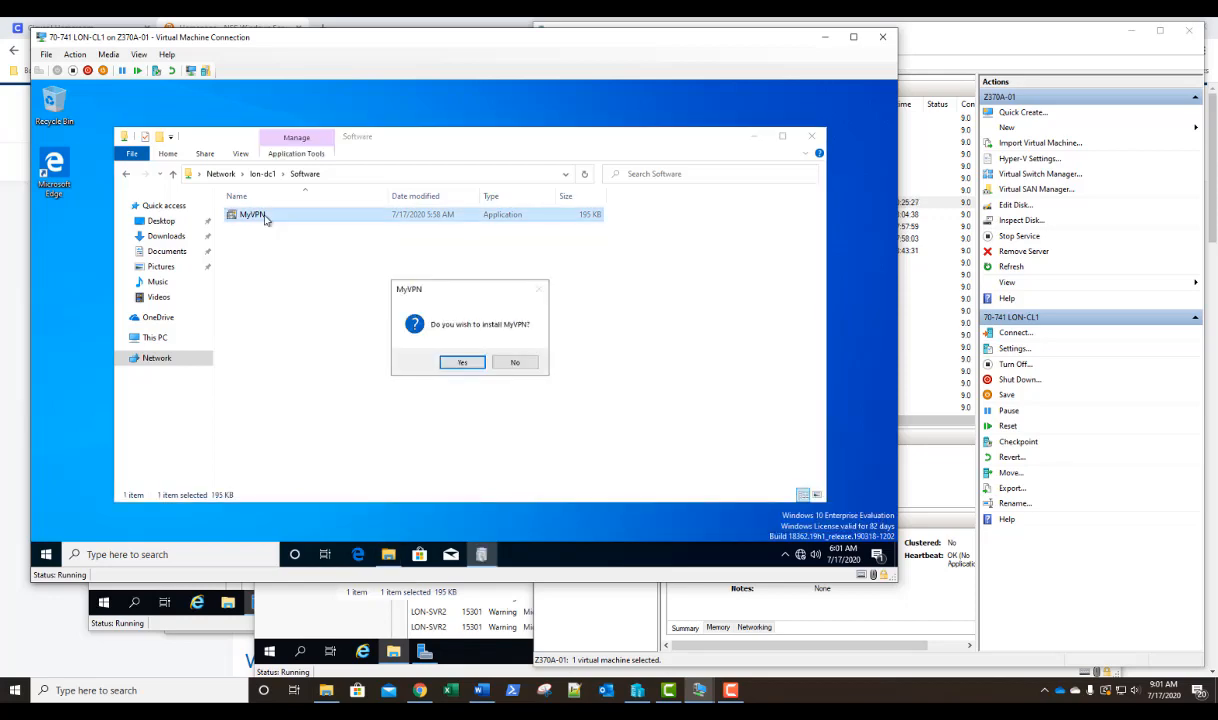
click(463, 364)
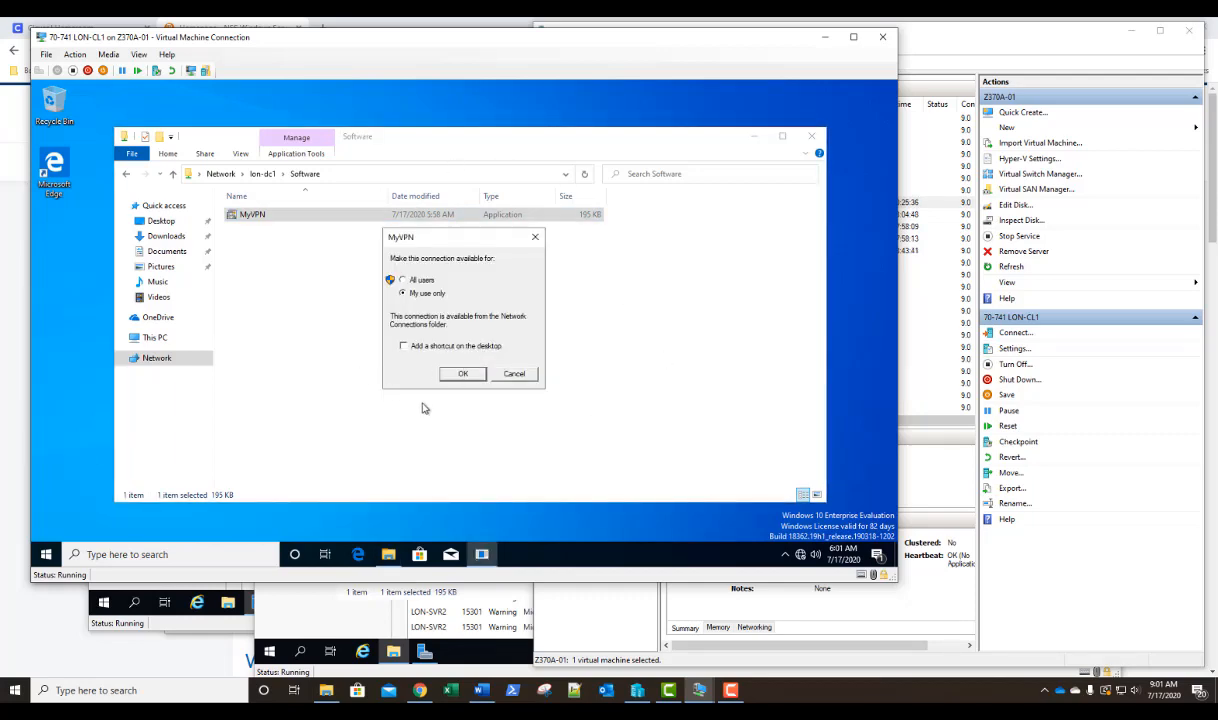
click(403, 280)
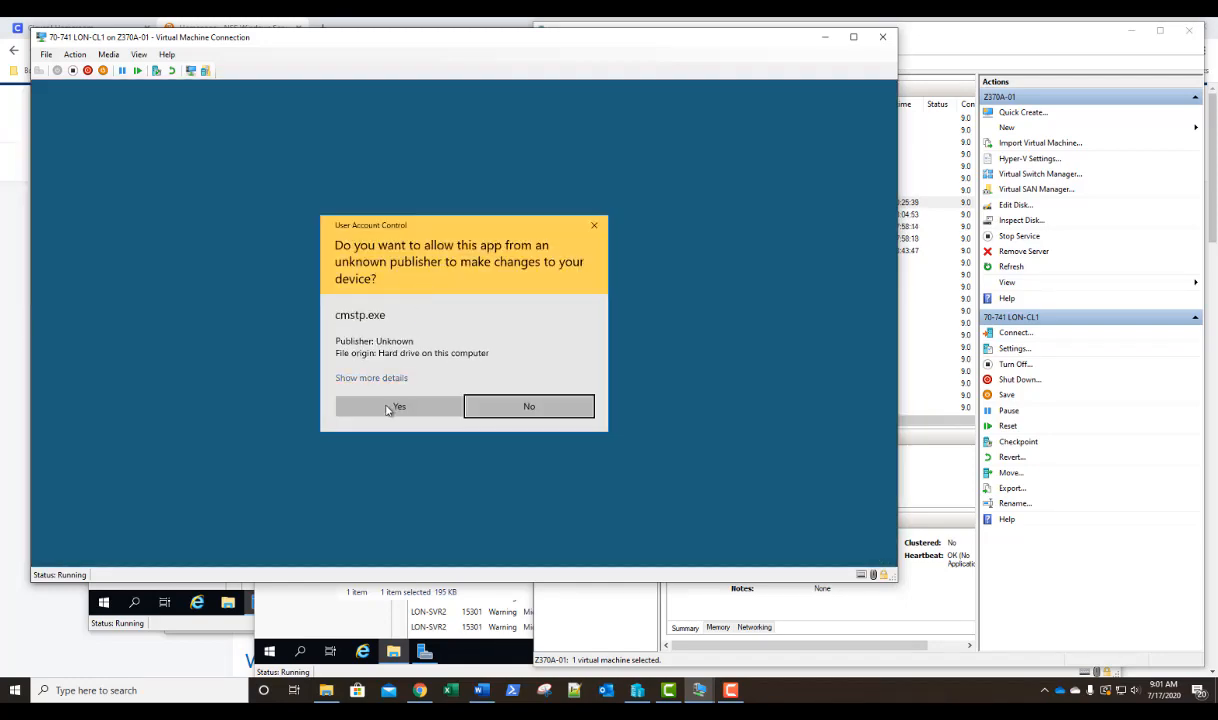
click(387, 408)
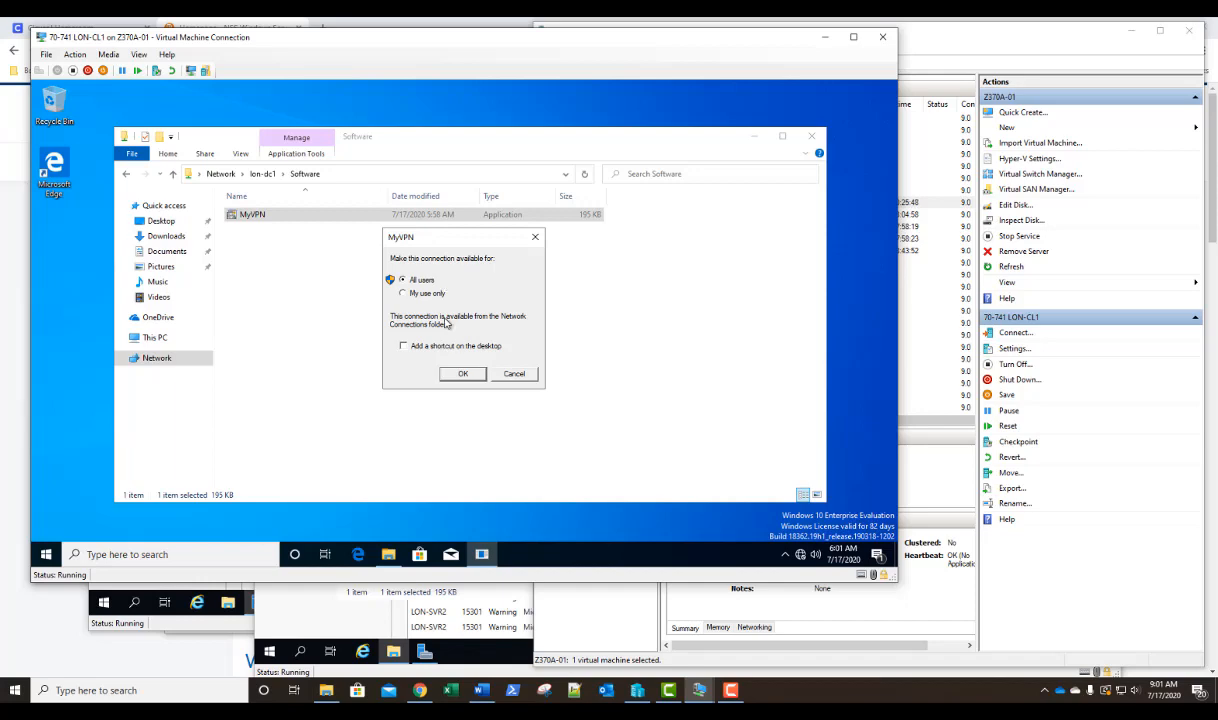
click(462, 374)
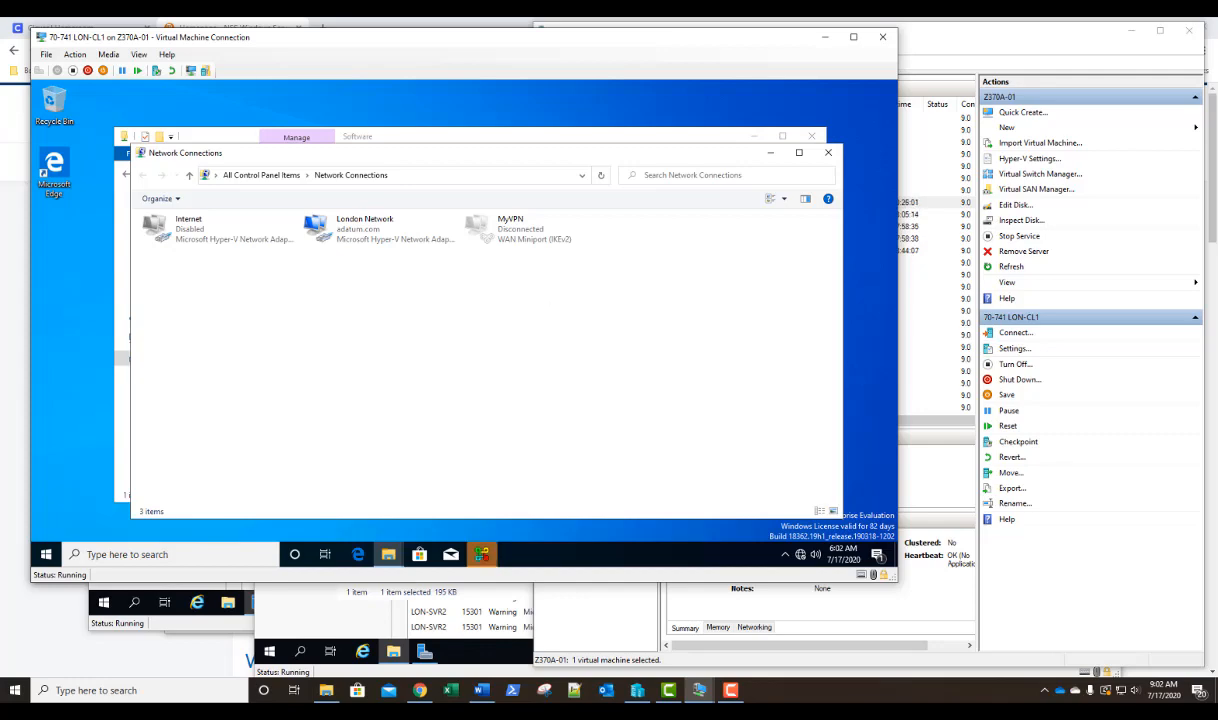
click(481, 556)
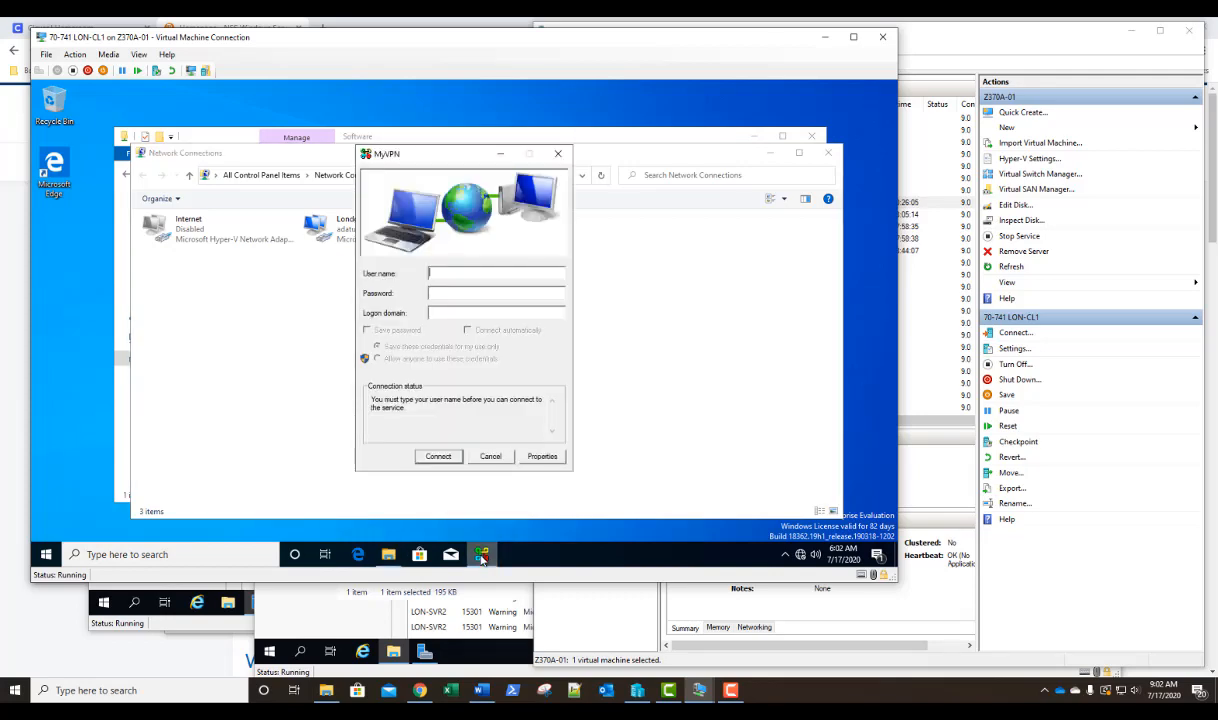